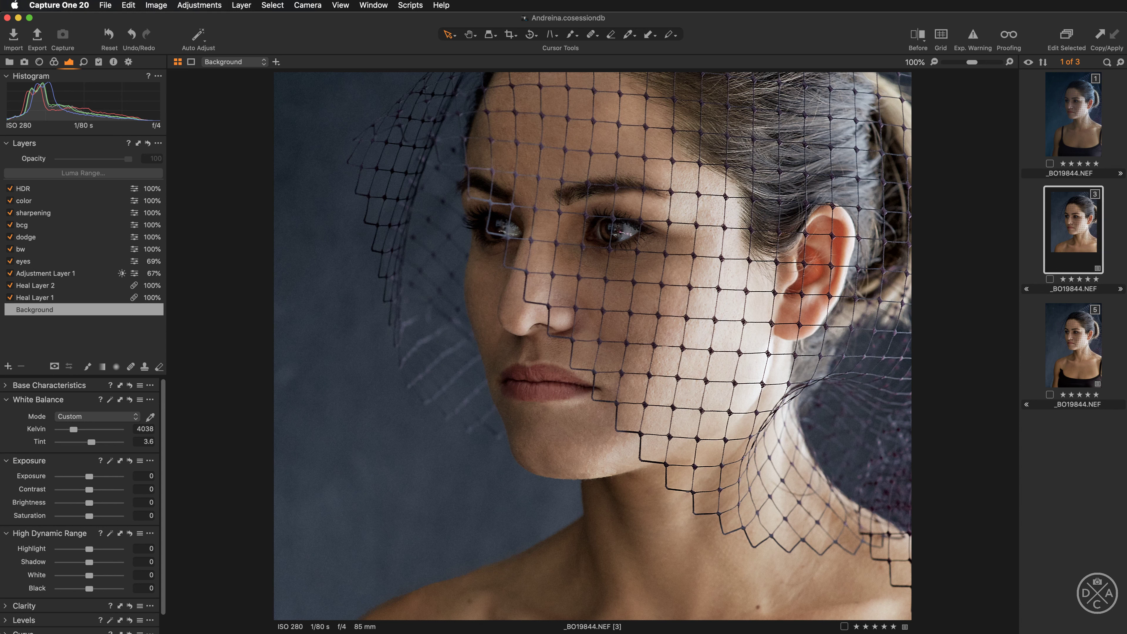
- Compare the retouched portrait with its original across the whole face in the before/after split view
{"action": "key", "text": "y"}
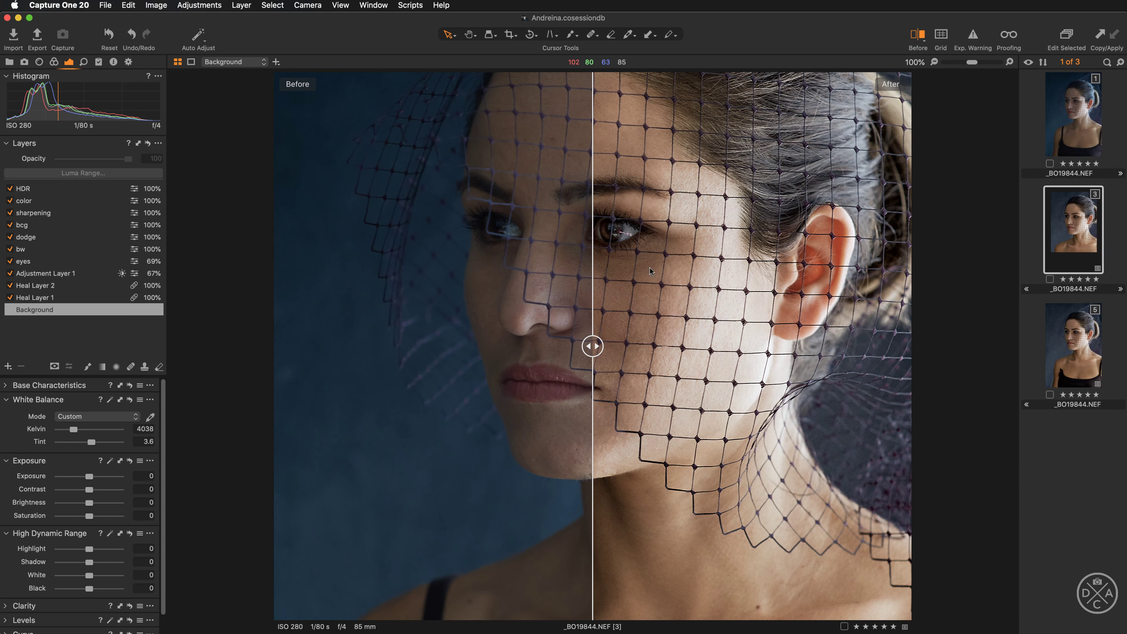
{"action": "left_click_drag", "start_coordinate": [600, 345], "coordinate": [913, 339]}
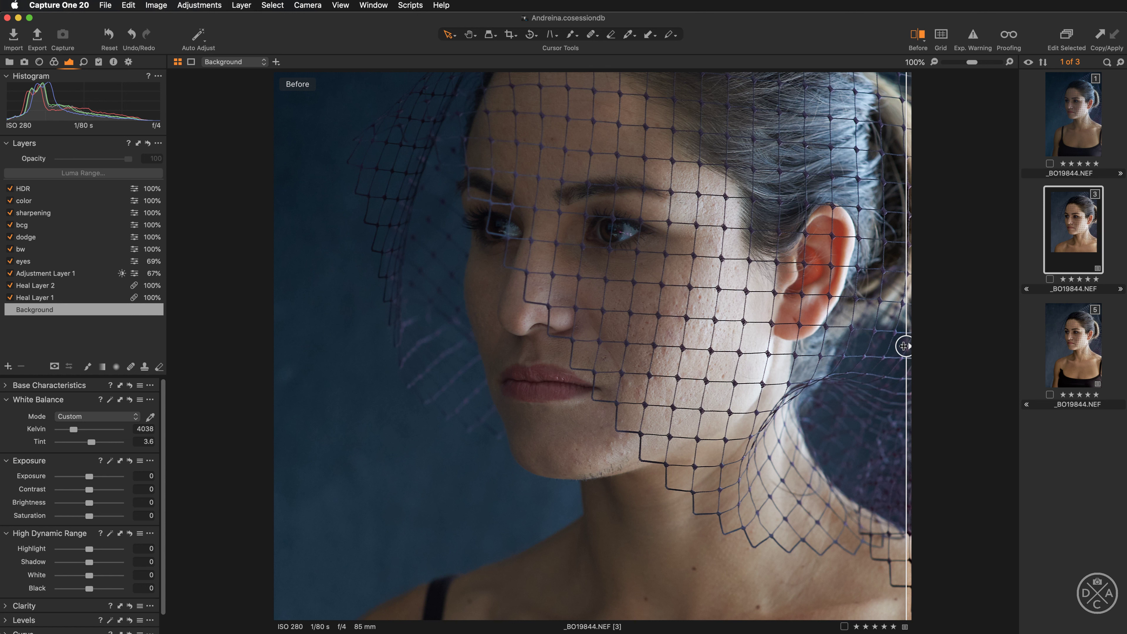
{"action": "left_click_drag", "start_coordinate": [902, 348], "coordinate": [296, 388]}
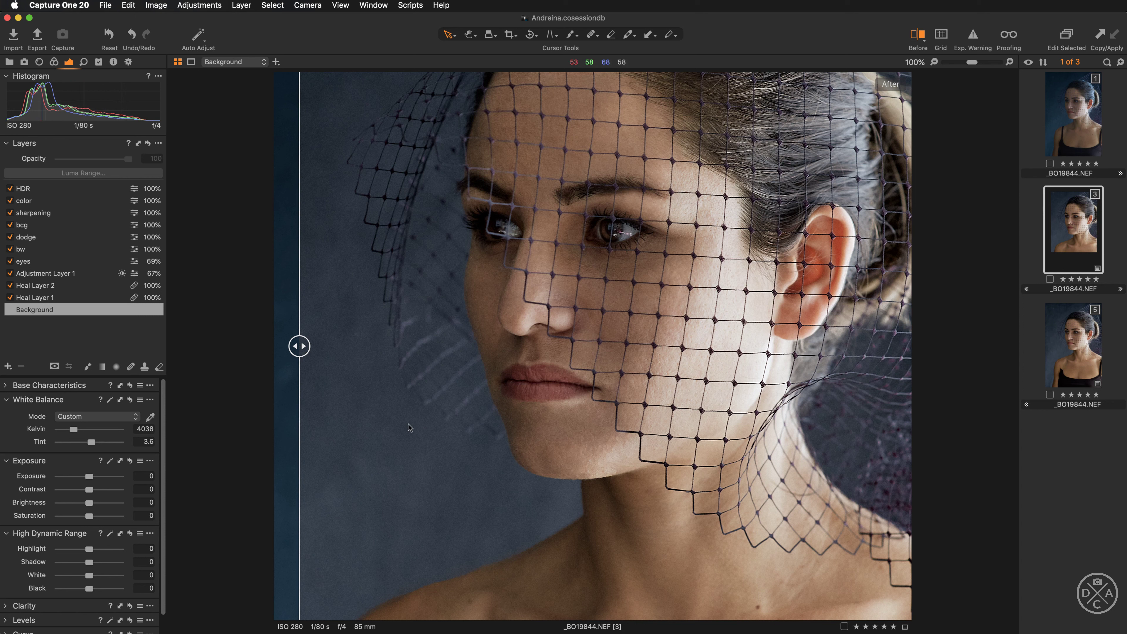
{"action": "left_click_drag", "start_coordinate": [317, 344], "coordinate": [281, 391]}
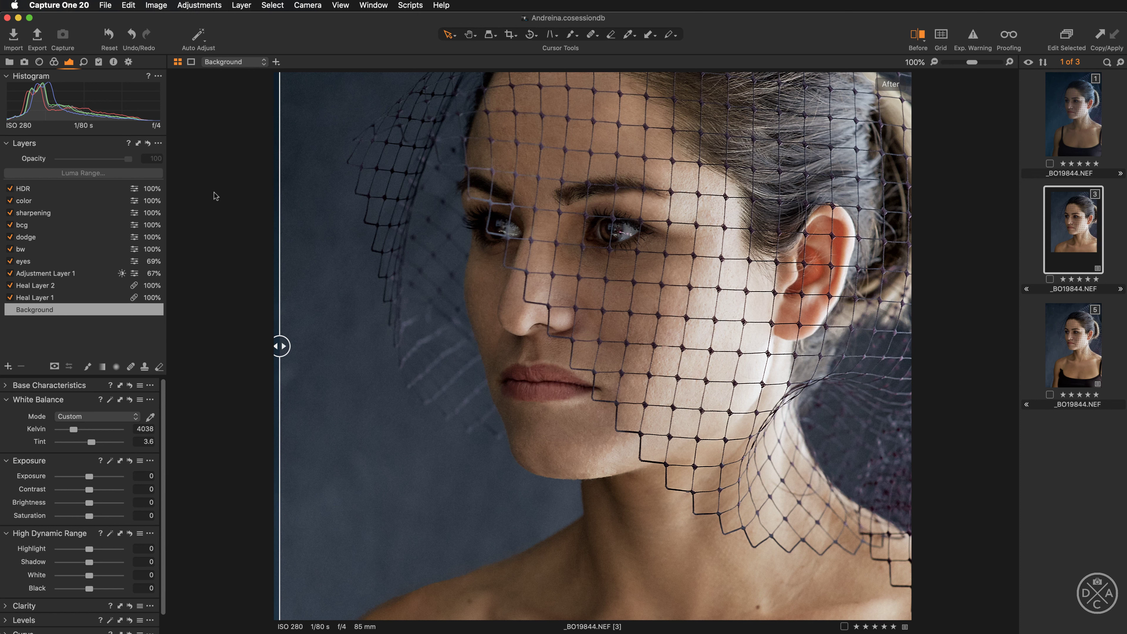
- Switch to the unedited variant 1 of the portrait and turn off the before/after comparison
{"action": "left_click", "coordinate": [1062, 109]}
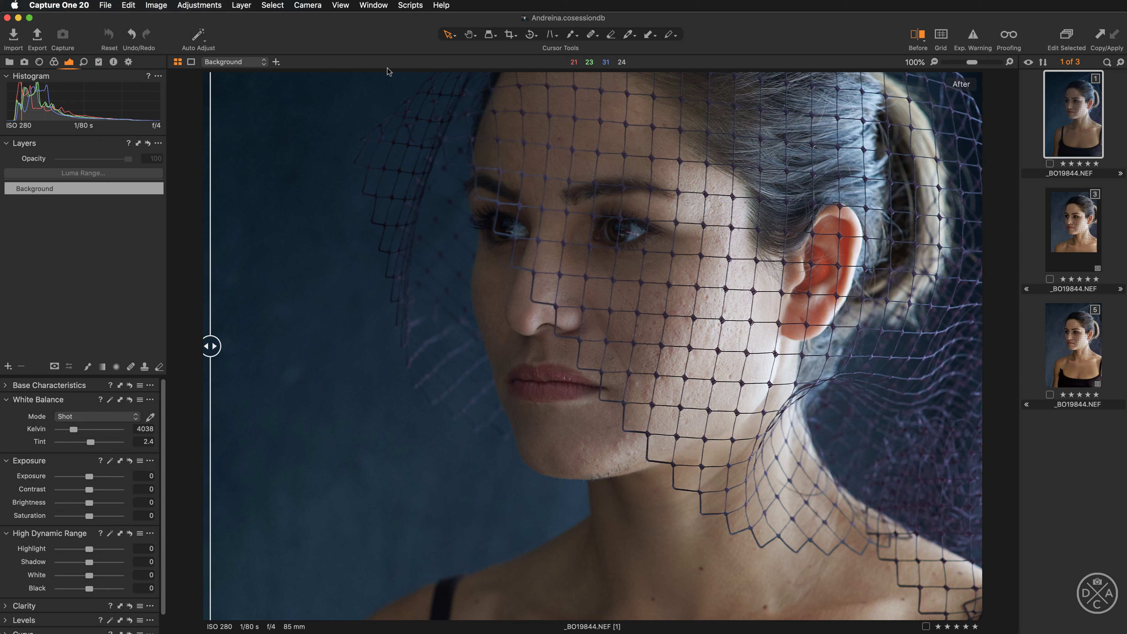
{"action": "key", "text": "y"}
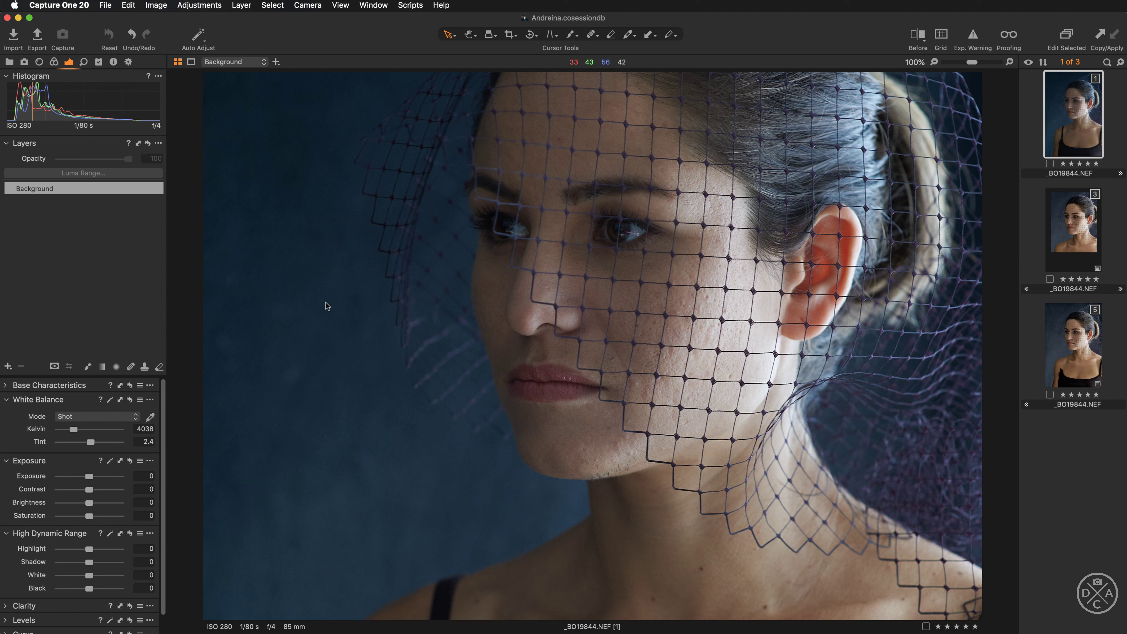
{"action": "key", "text": "super+0"}
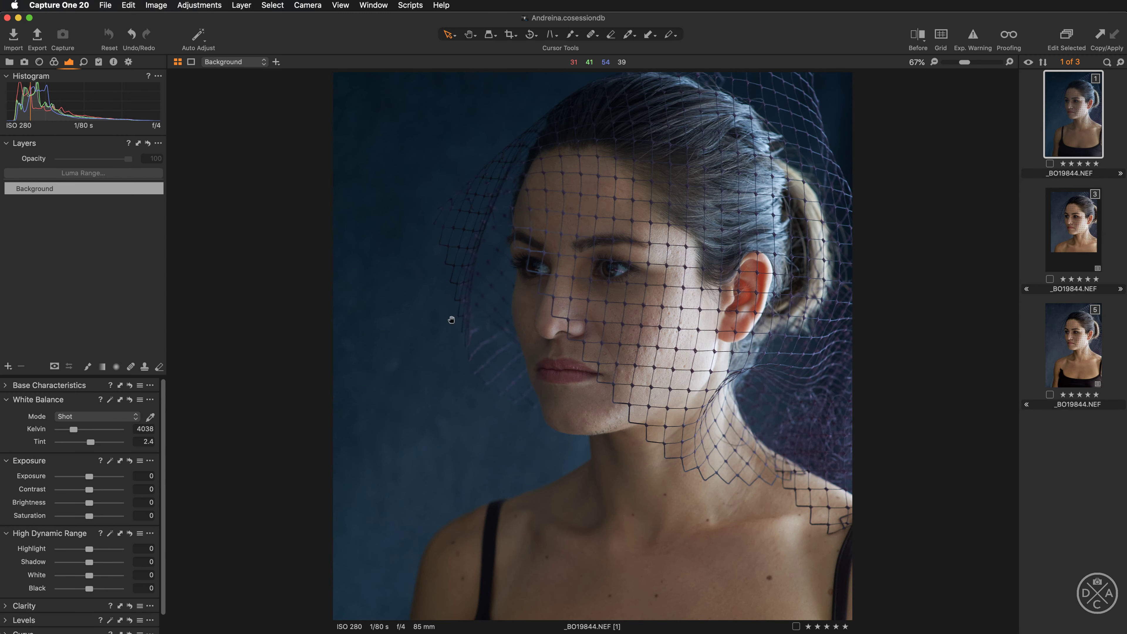
{"action": "scroll", "coordinate": [444, 265], "scroll_direction": "up", "scroll_amount": 1}
{"action": "left_click_drag", "start_coordinate": [432, 198], "coordinate": [398, 365]}
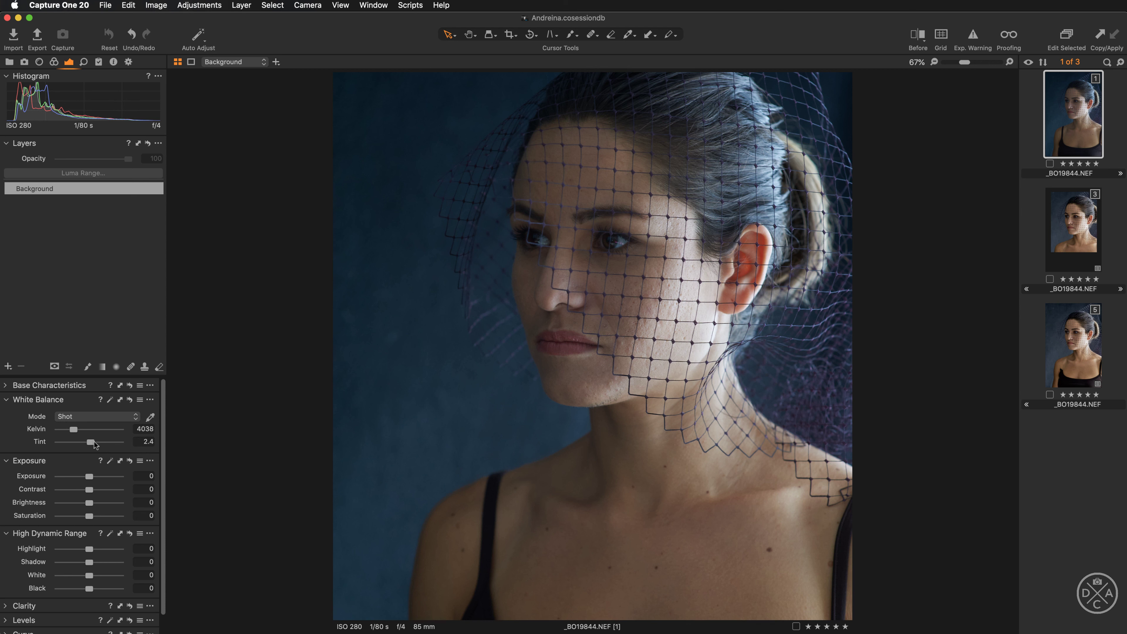
- Set the white balance tint of the Background layer to 3.9, comparing it with the as-shot tint
{"action": "left_click", "coordinate": [149, 441]}
{"action": "type", "text": "3.9"}
{"action": "key", "text": "Return"}
{"action": "type", "text": "4.9"}
{"action": "key", "text": "Return"}
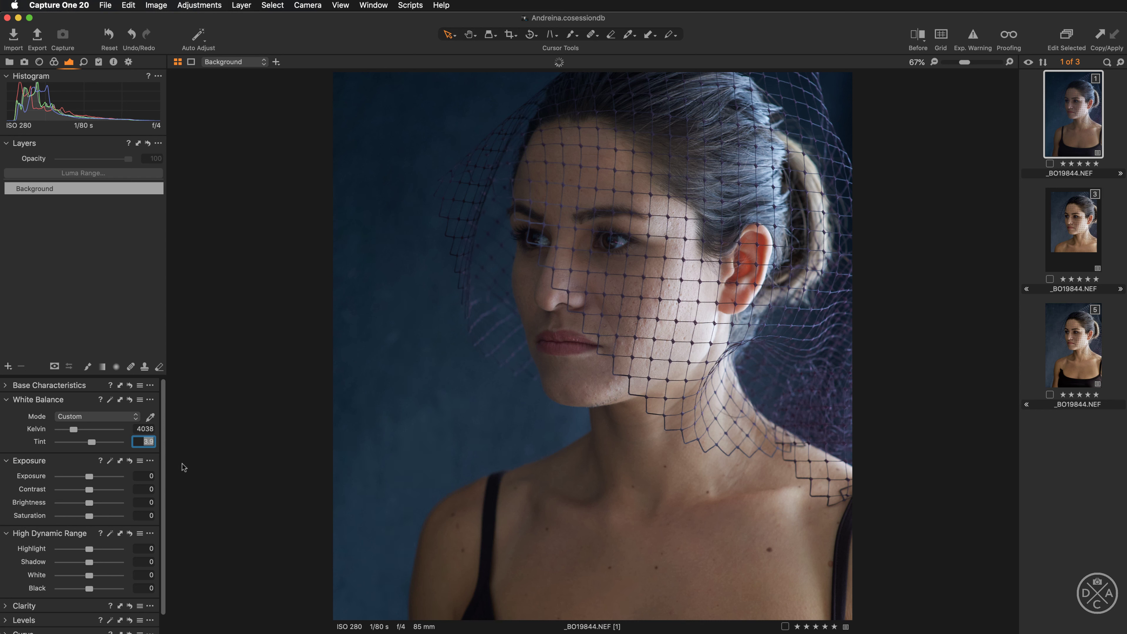
{"action": "type", "text": "3.9"}
{"action": "key", "text": "Return"}
{"action": "left_click", "coordinate": [187, 476]}
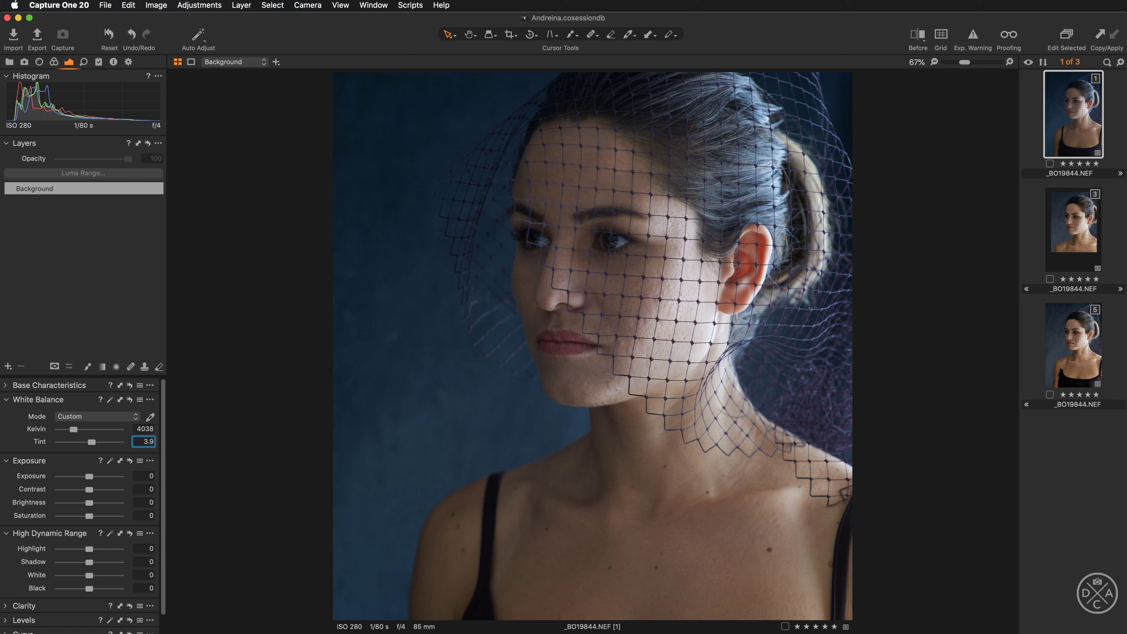
{"action": "double_click", "coordinate": [40, 443]}
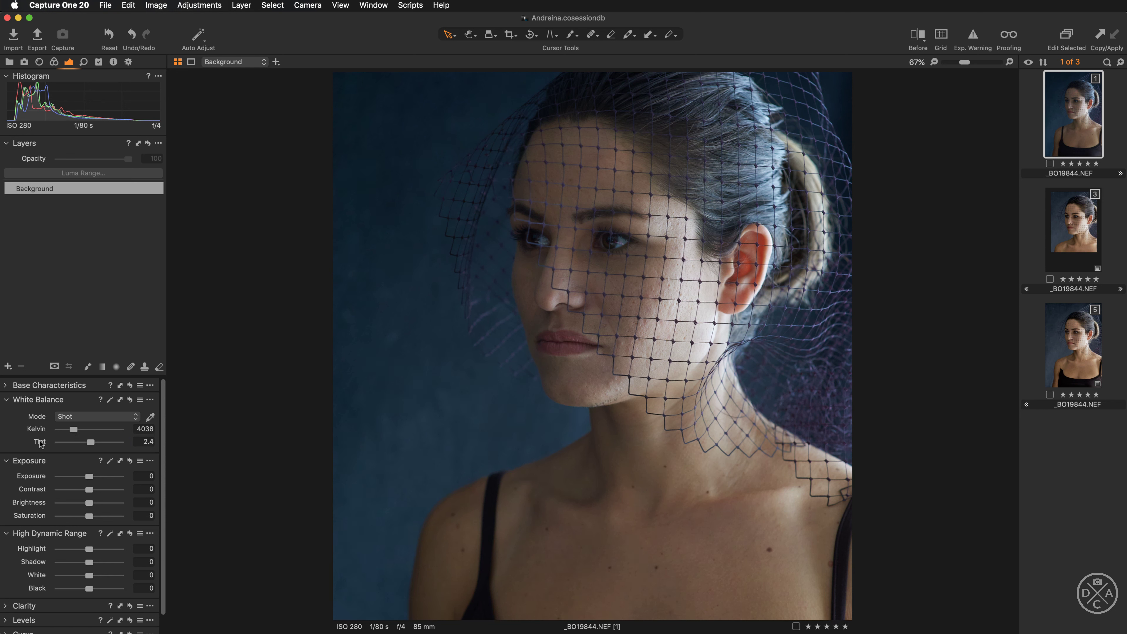
{"action": "key", "text": "super+z"}
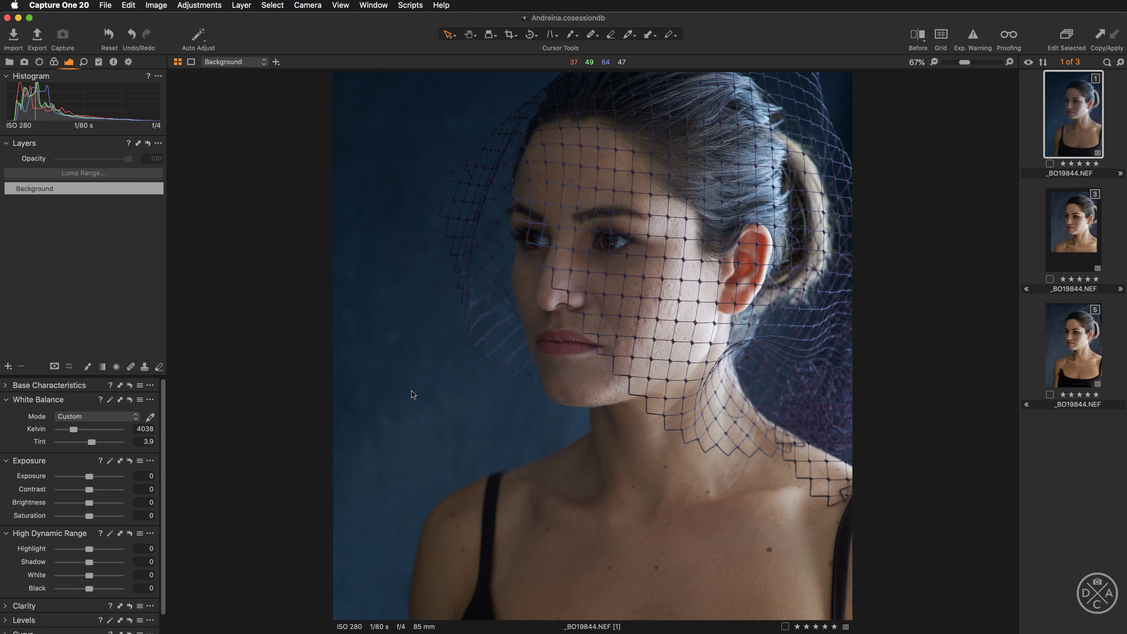
- Hide the image browser, choose the Heal brush for close-up skin work and set its flow to 85
{"action": "key", "text": "super+plus"}
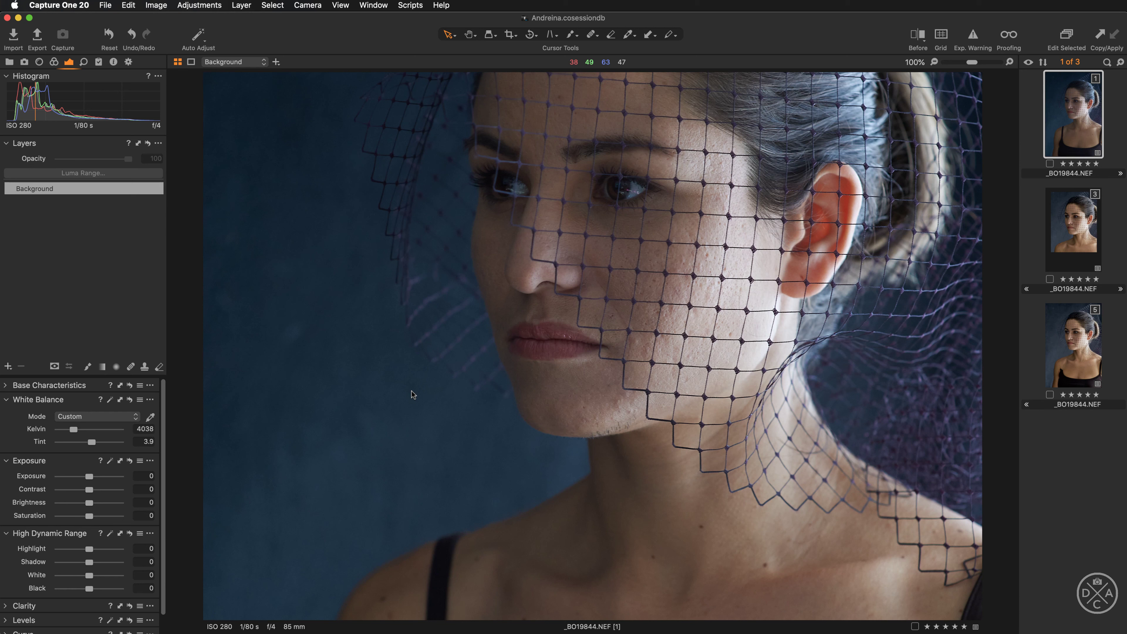
{"action": "key", "text": "super+shift+b"}
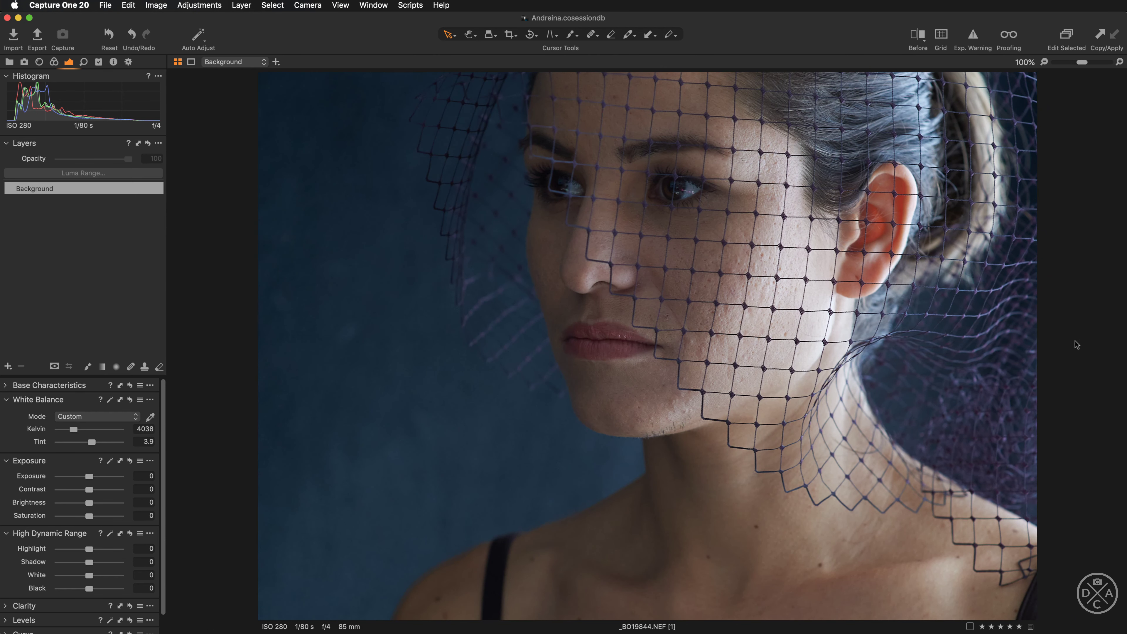
{"action": "scroll", "coordinate": [757, 367], "scroll_direction": "up", "scroll_amount": 2}
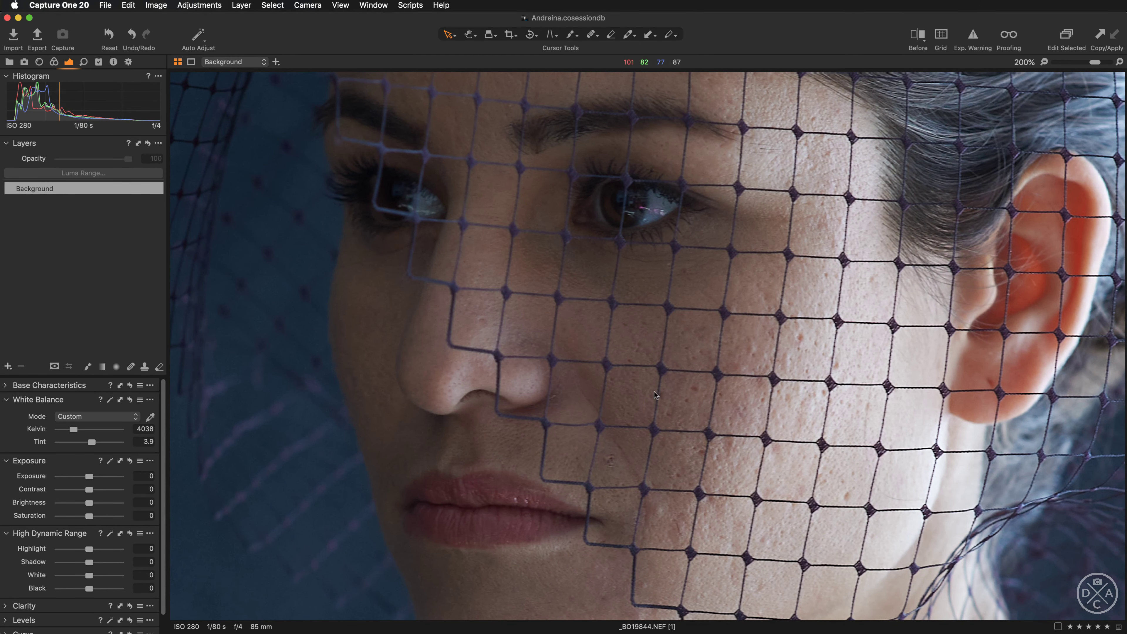
{"action": "left_click", "coordinate": [131, 368]}
{"action": "left_click", "coordinate": [8, 366]}
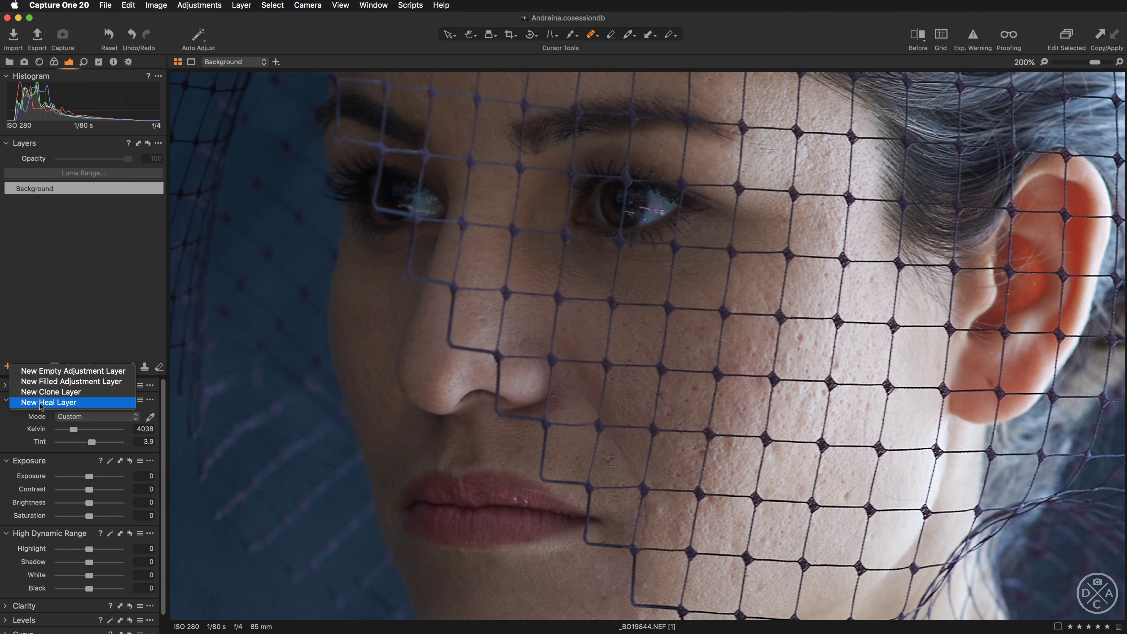
{"action": "left_click", "coordinate": [44, 286]}
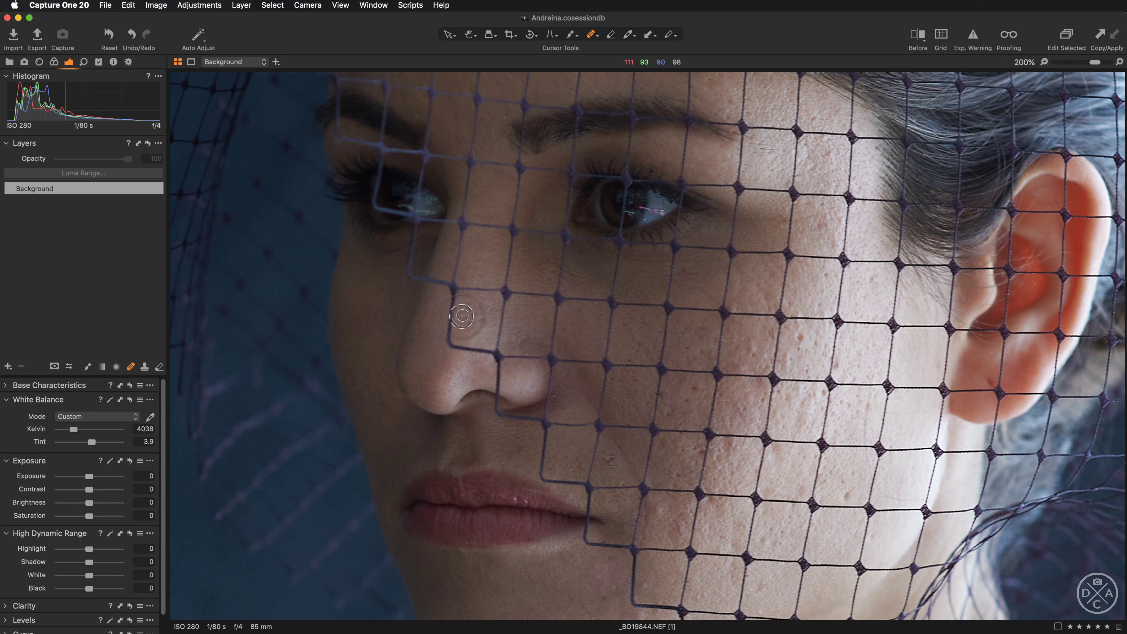
{"action": "right_click", "coordinate": [364, 309]}
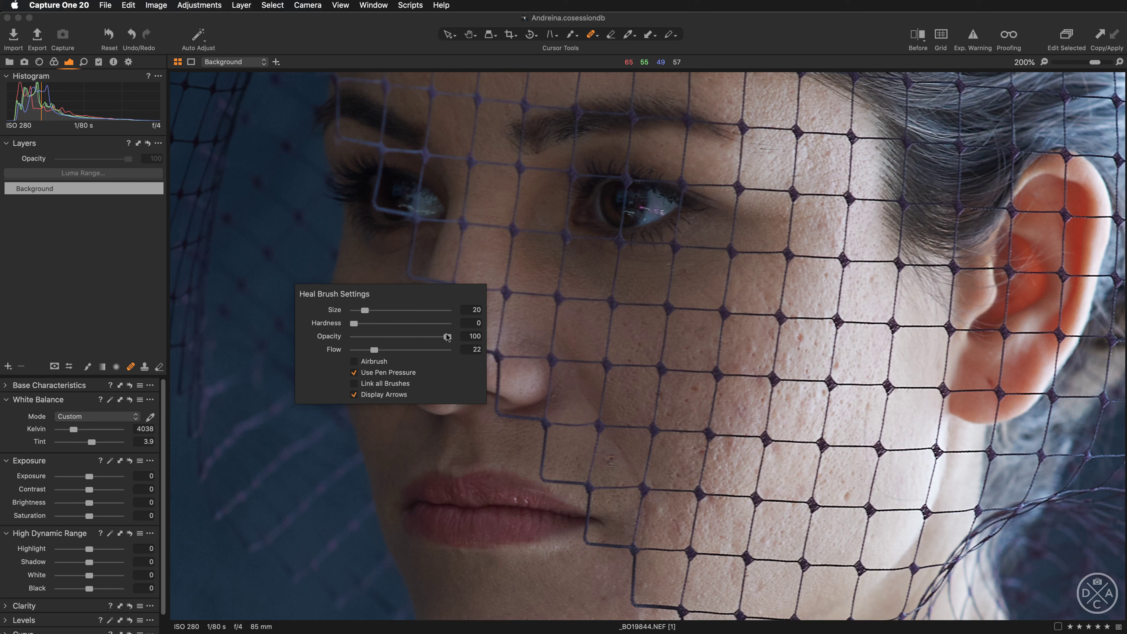
{"action": "mouse_move", "coordinate": [374, 350]}
{"action": "left_mouse_down"}
{"action": "mouse_move", "coordinate": [454, 352]}
{"action": "mouse_move", "coordinate": [430, 354]}
{"action": "mouse_move", "coordinate": [433, 373]}
{"action": "left_mouse_up"}
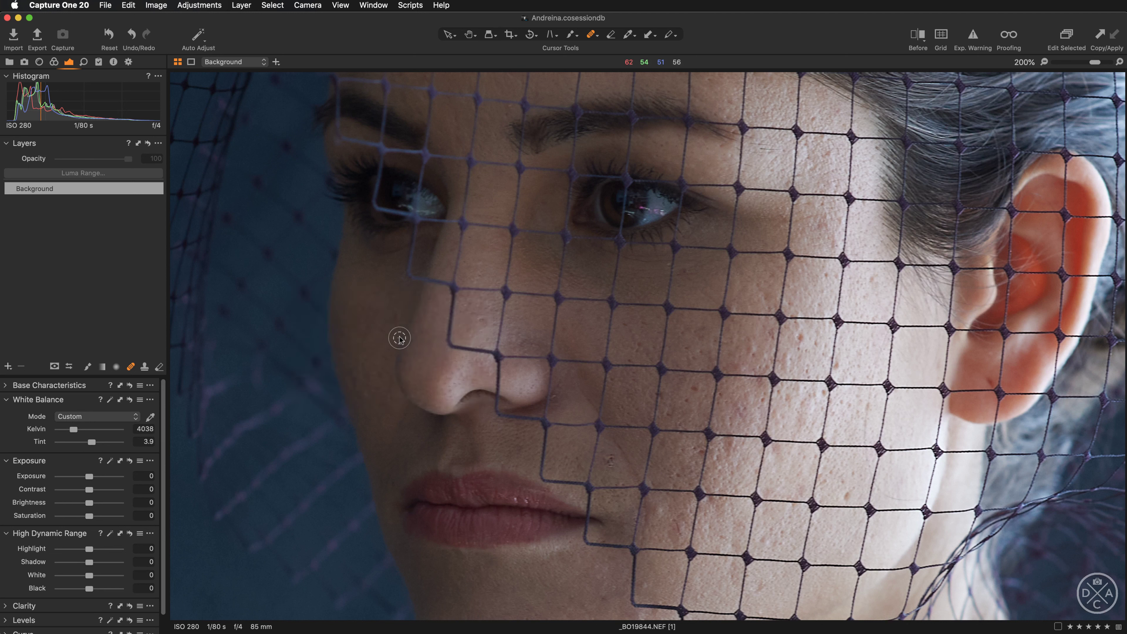
{"action": "right_click", "coordinate": [402, 338]}
- Heal the blemishes on the side of the nose and on the cheek beside it
{"action": "left_click", "coordinate": [479, 324]}
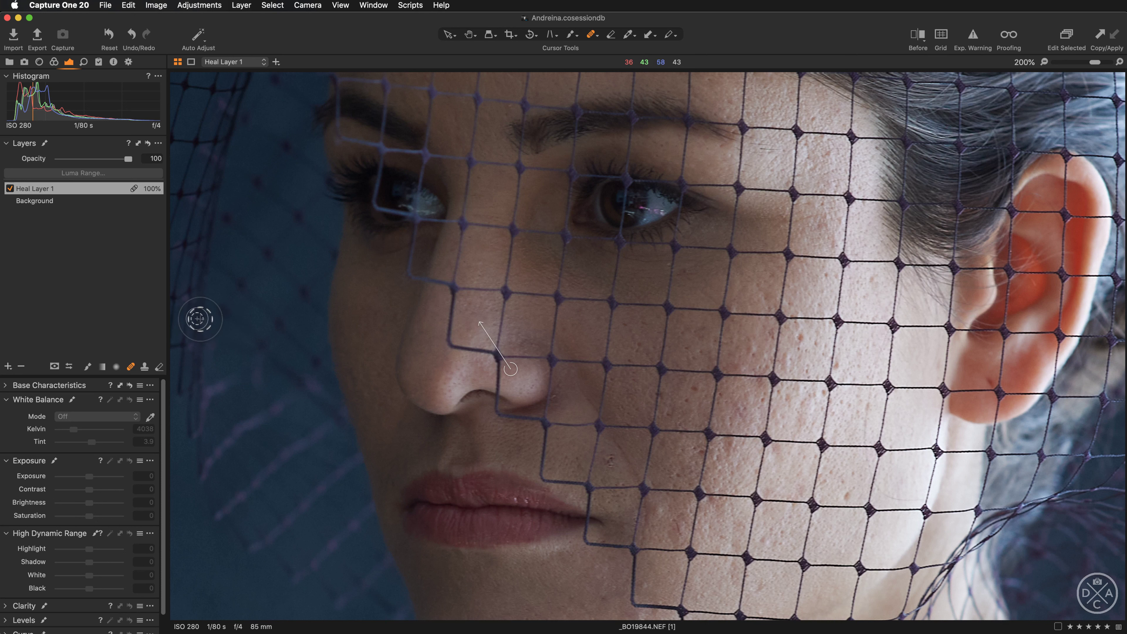
{"action": "mouse_move", "coordinate": [466, 207]}
{"action": "left_mouse_down"}
{"action": "mouse_move", "coordinate": [426, 273]}
{"action": "mouse_move", "coordinate": [407, 266]}
{"action": "left_mouse_up"}
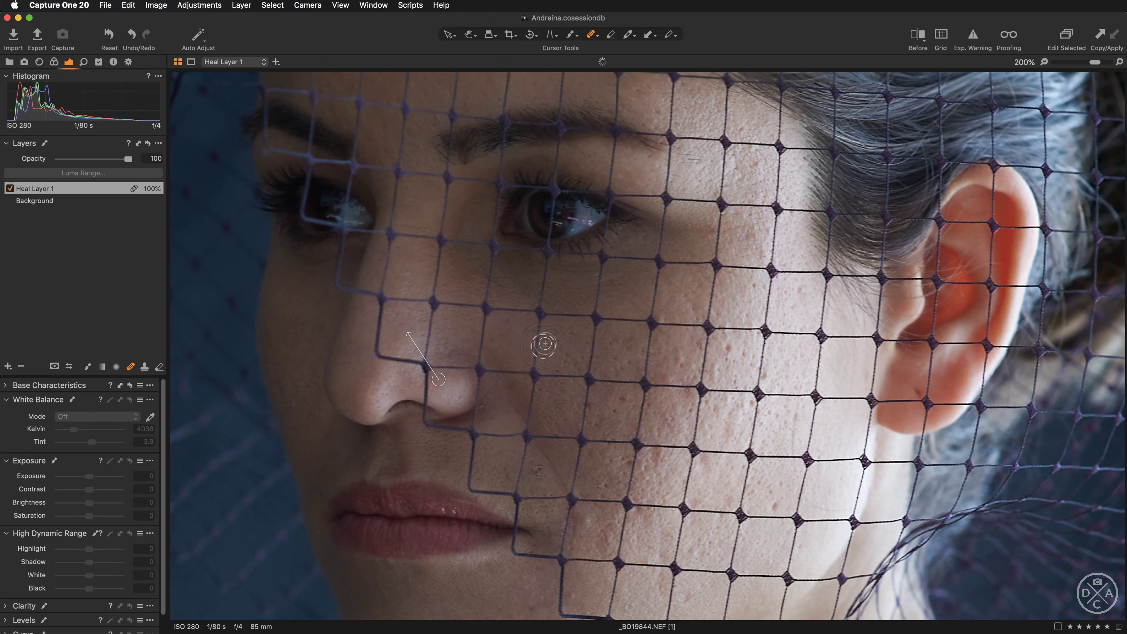
{"action": "left_click", "coordinate": [494, 340]}
{"action": "left_click", "coordinate": [511, 325]}
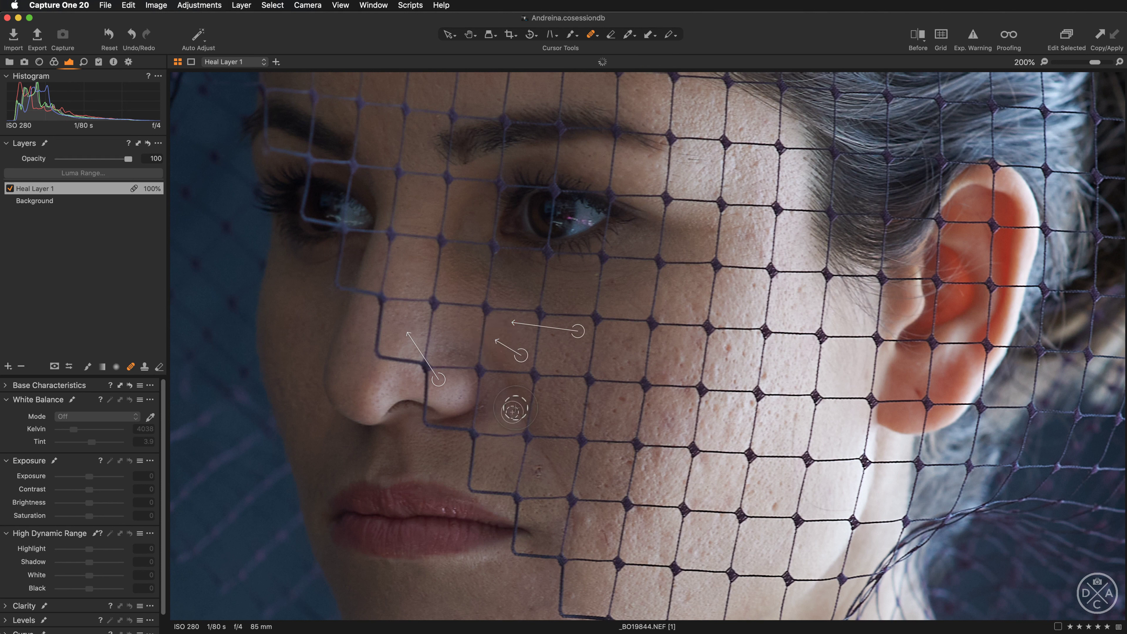
{"action": "left_click", "coordinate": [513, 386]}
{"action": "left_click", "coordinate": [555, 334]}
{"action": "left_click", "coordinate": [567, 355]}
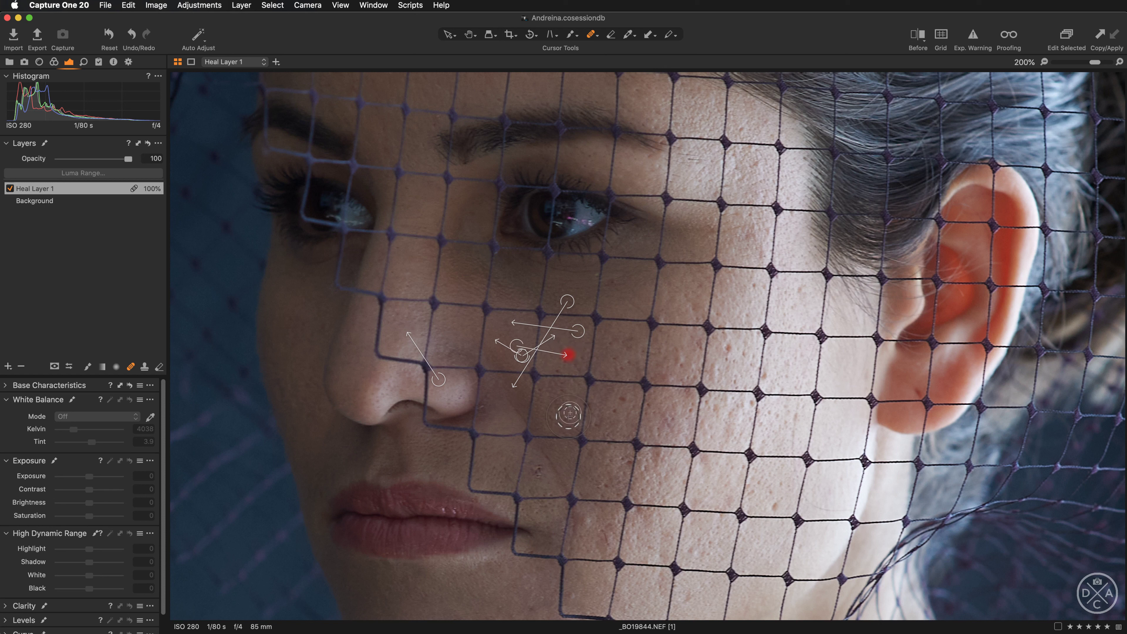
{"action": "left_click", "coordinate": [558, 368]}
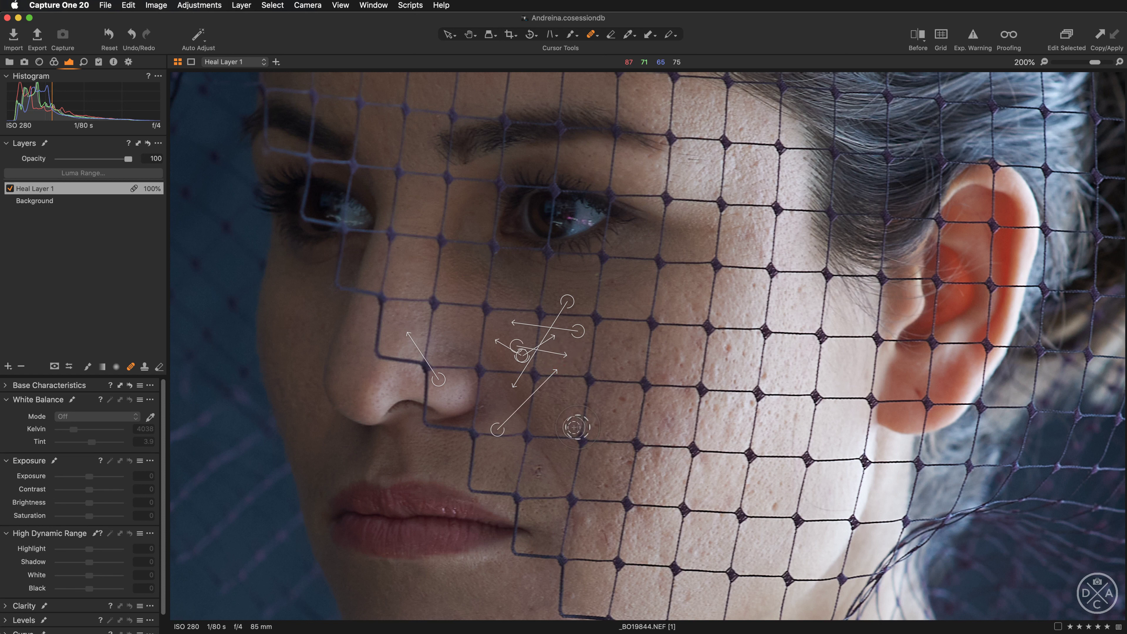
{"action": "left_click", "coordinate": [623, 396]}
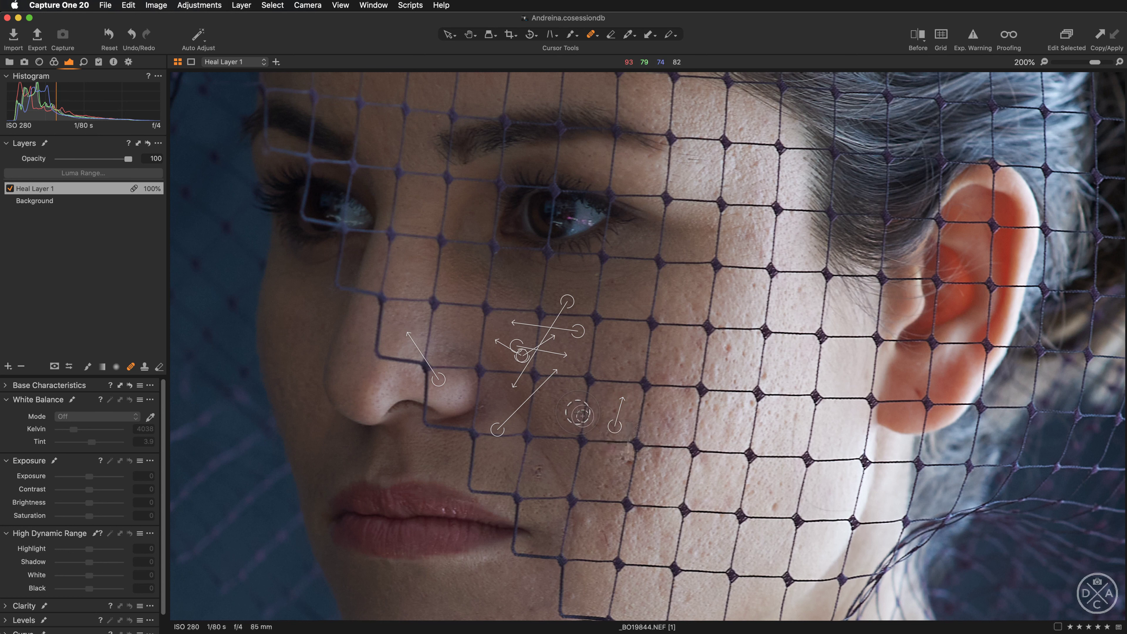
- Heal the blemishes above the mouth corner, below the eye and on the middle of the cheek
{"action": "left_click", "coordinate": [538, 468]}
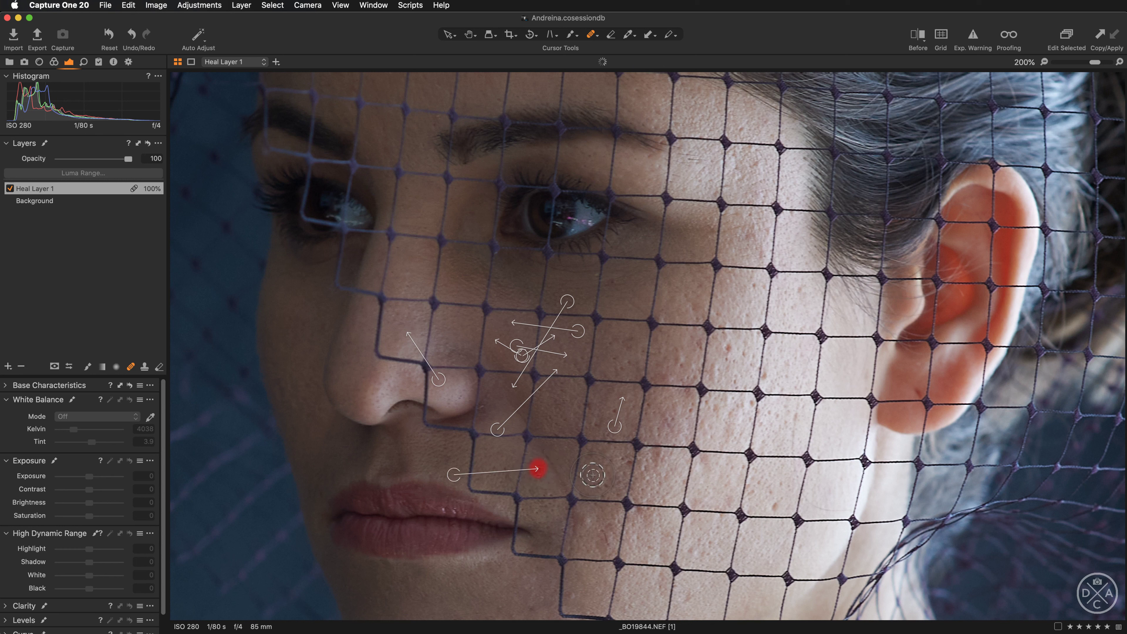
{"action": "left_click", "coordinate": [613, 282]}
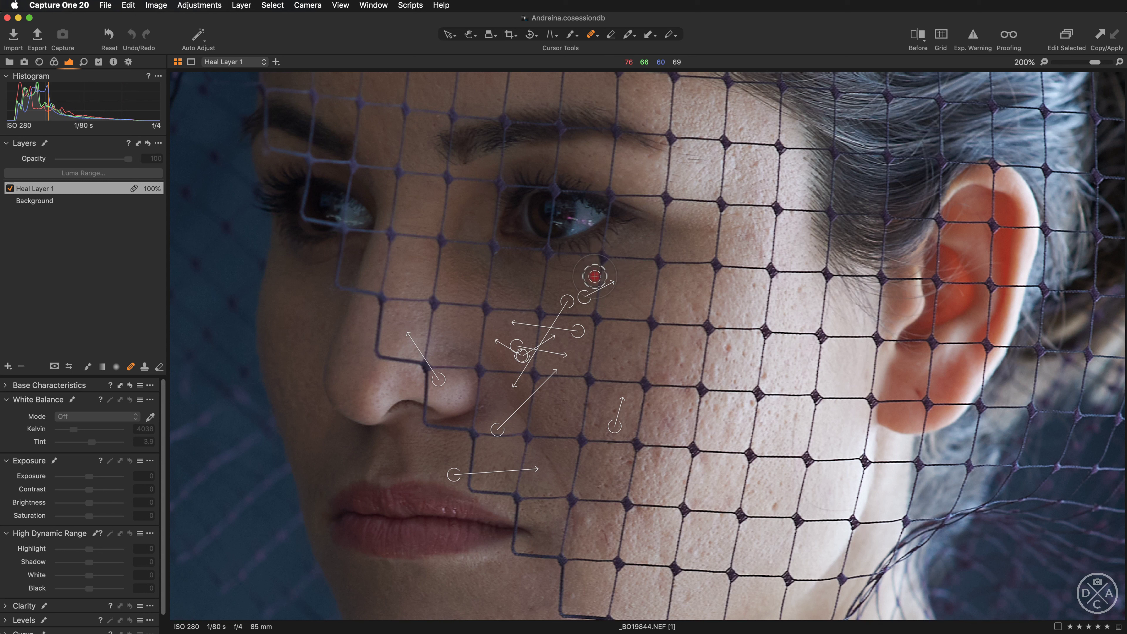
{"action": "left_click", "coordinate": [754, 285]}
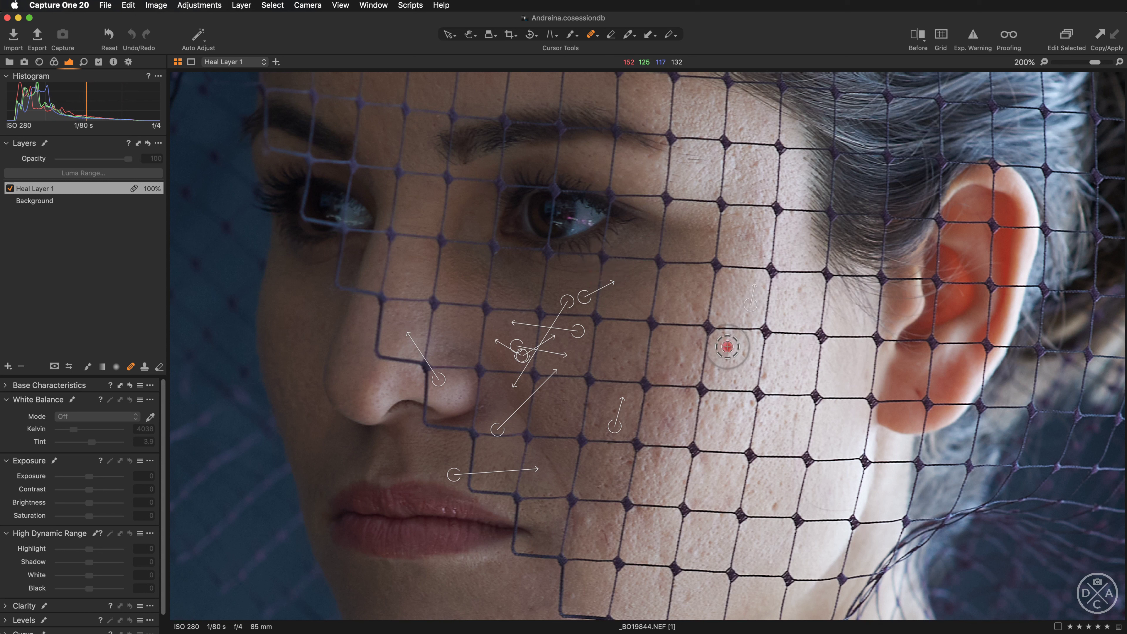
{"action": "left_click", "coordinate": [727, 347]}
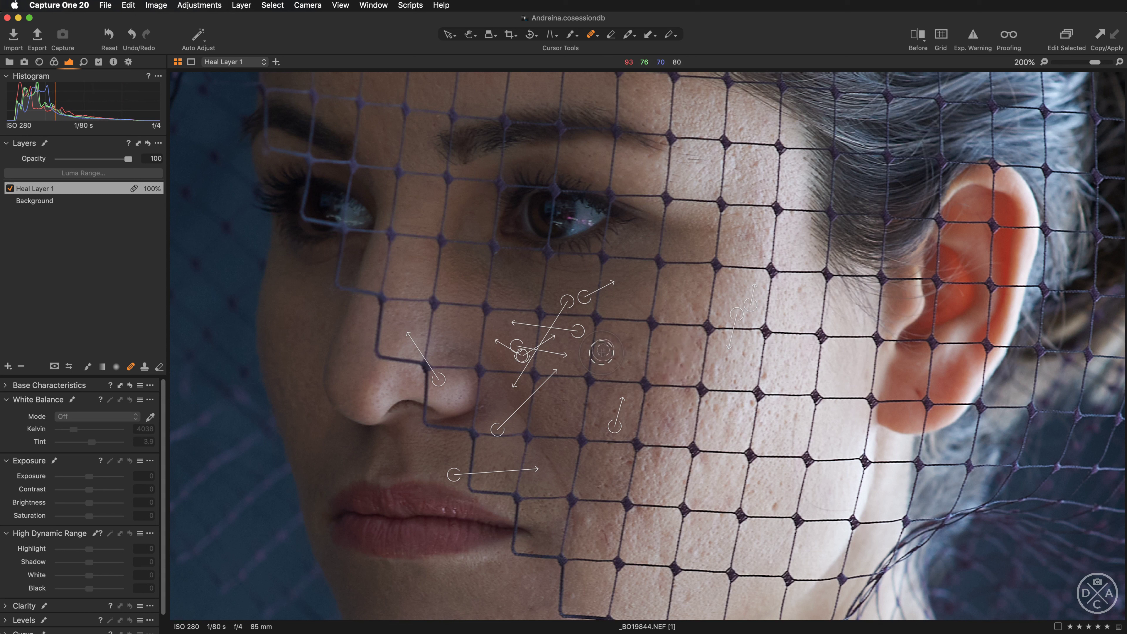
{"action": "left_click", "coordinate": [627, 338]}
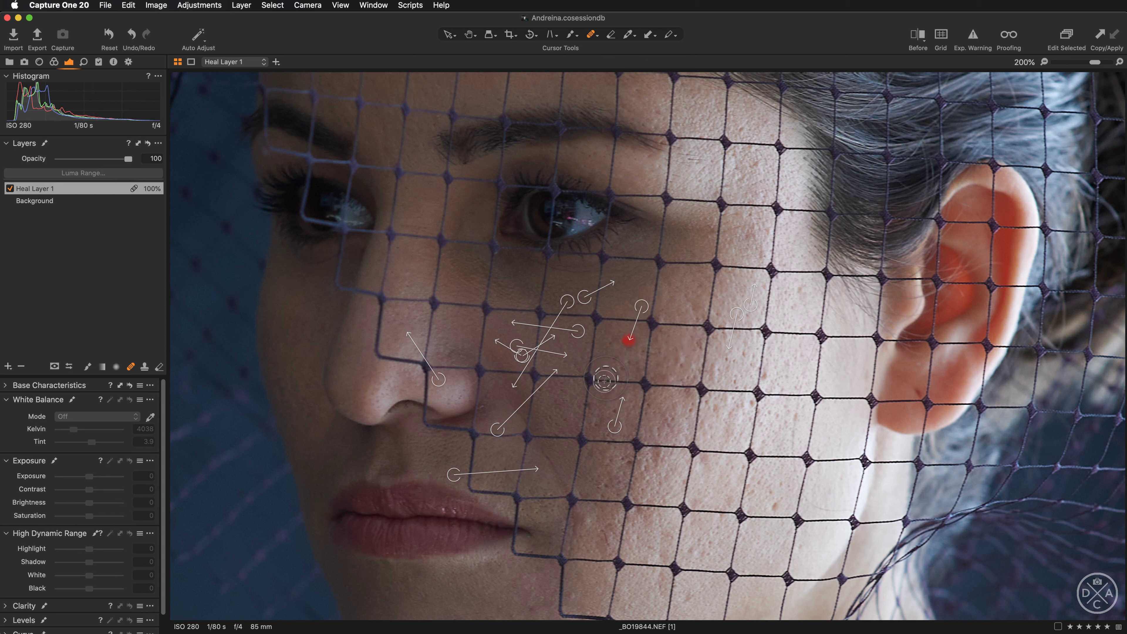
{"action": "left_click", "coordinate": [611, 343]}
{"action": "left_click", "coordinate": [615, 357]}
- Turn off the heal brush's Display Arrows option, heal a spot on the lower cheek without them and turn the arrows back on
{"action": "right_click", "coordinate": [687, 280]}
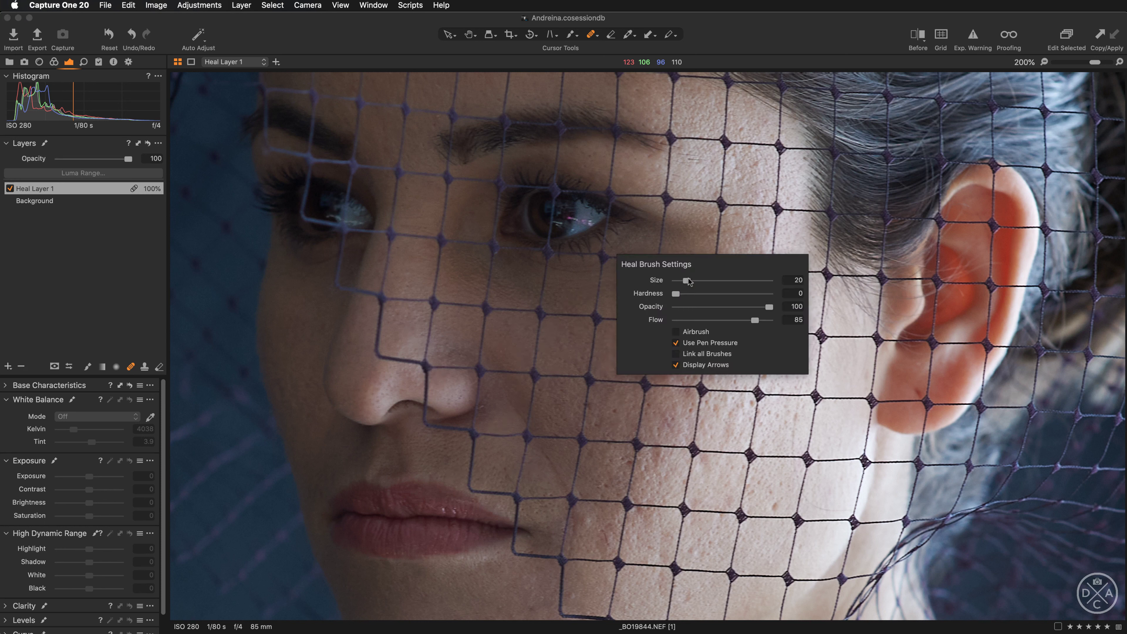
{"action": "left_click", "coordinate": [676, 364]}
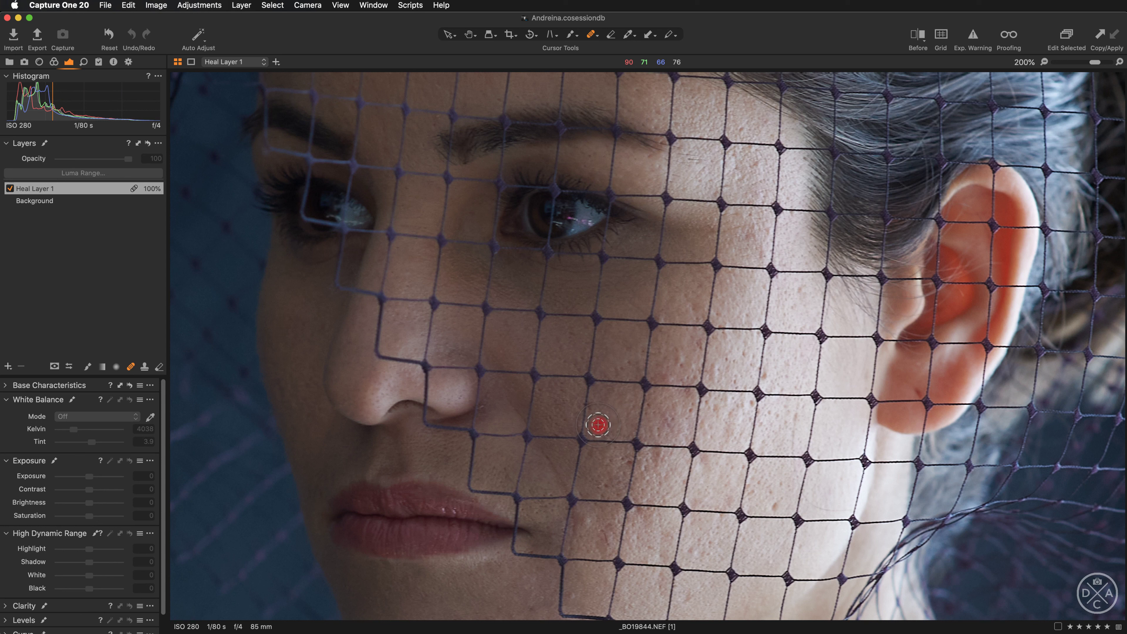
{"action": "left_click", "coordinate": [590, 454]}
{"action": "right_click", "coordinate": [597, 460]}
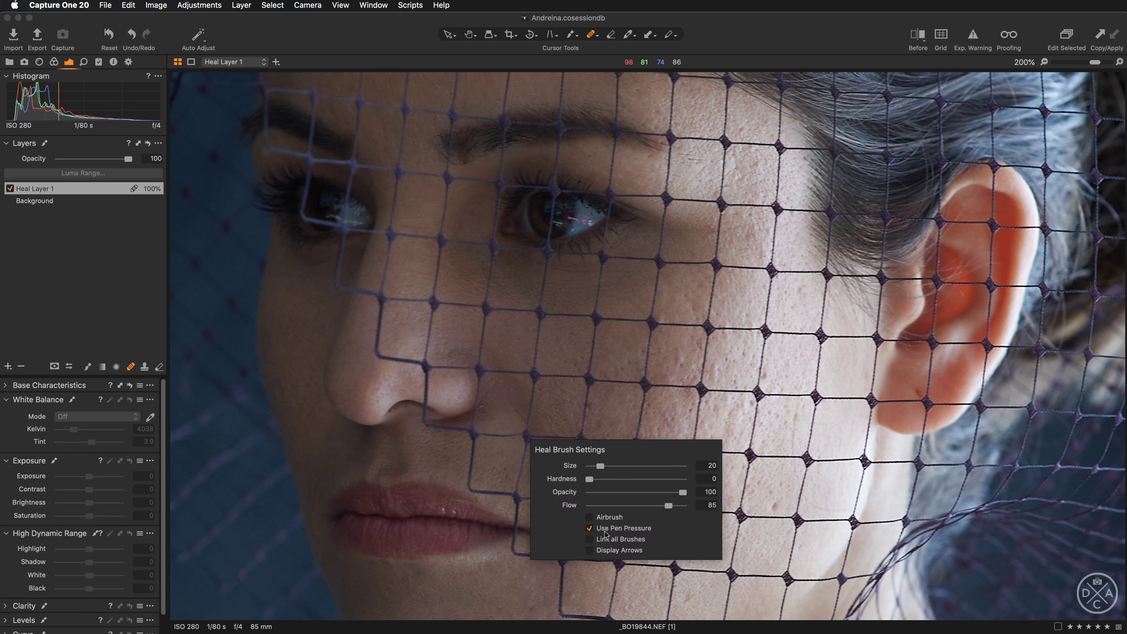
{"action": "left_click", "coordinate": [590, 550]}
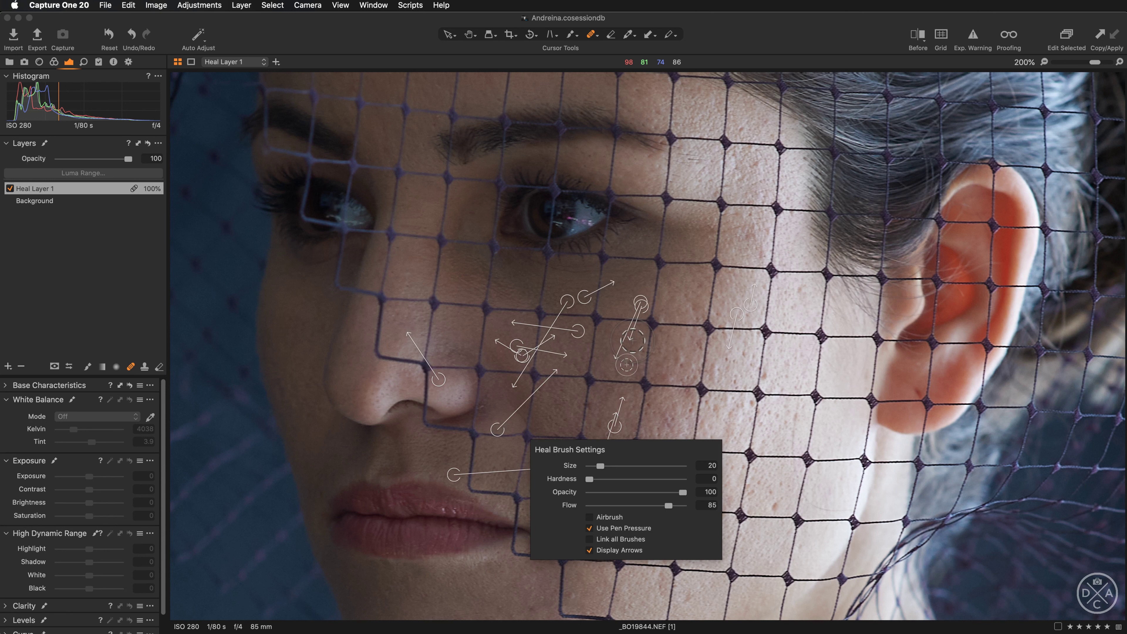
- Heal the blemishes on the sunlit upper and middle cheek, working spot by spot between the veil's threads
{"action": "left_click", "coordinate": [673, 418]}
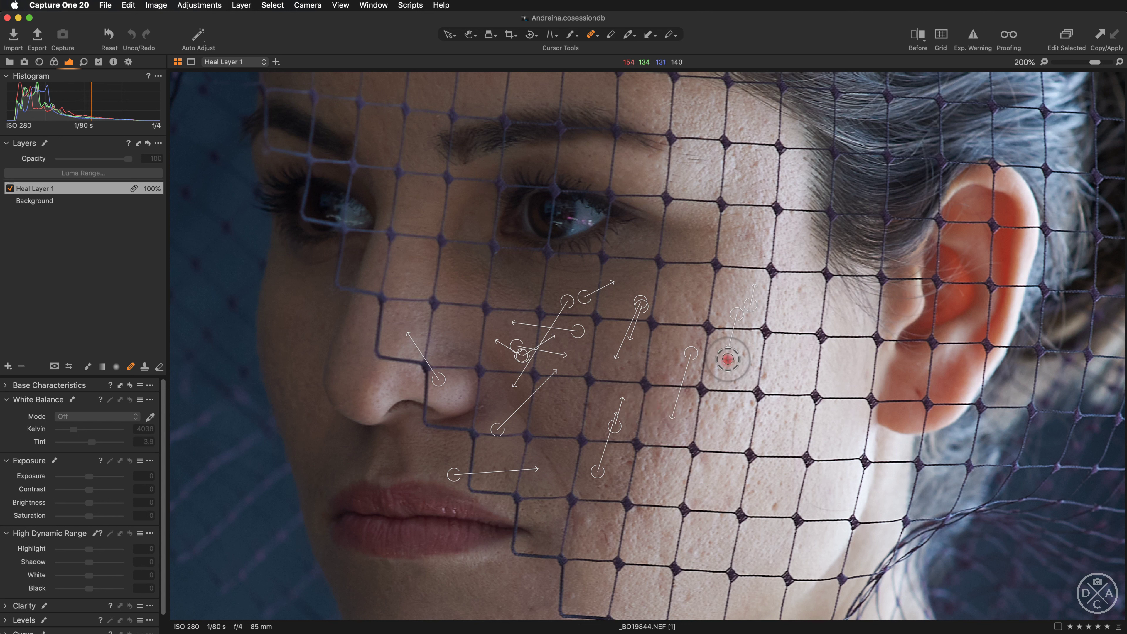
{"action": "left_click", "coordinate": [744, 353]}
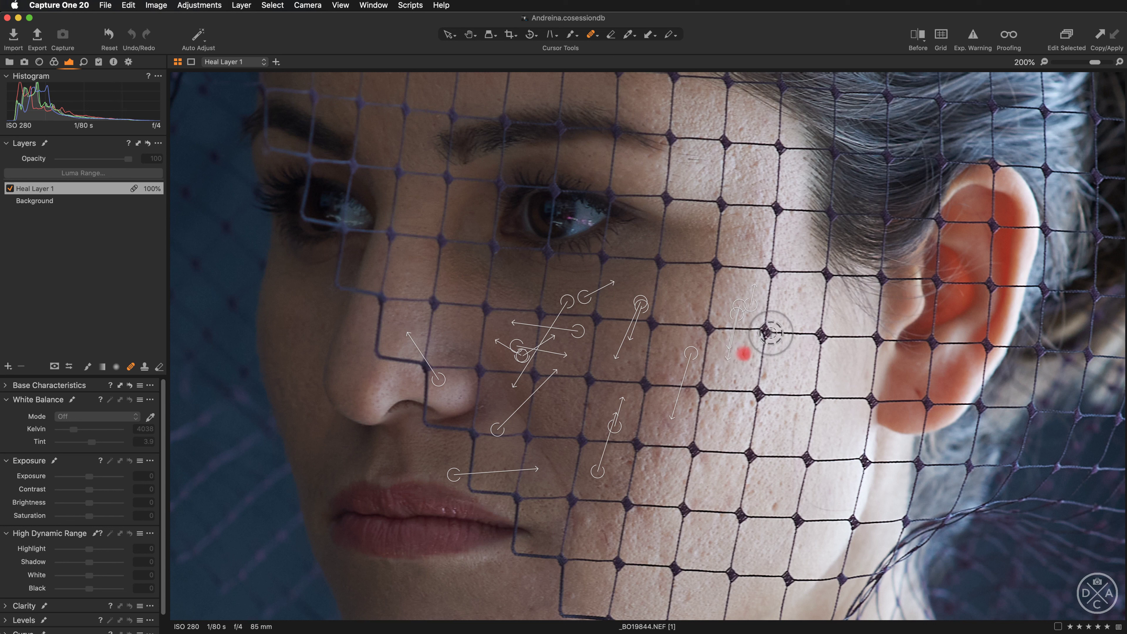
{"action": "left_click", "coordinate": [675, 363]}
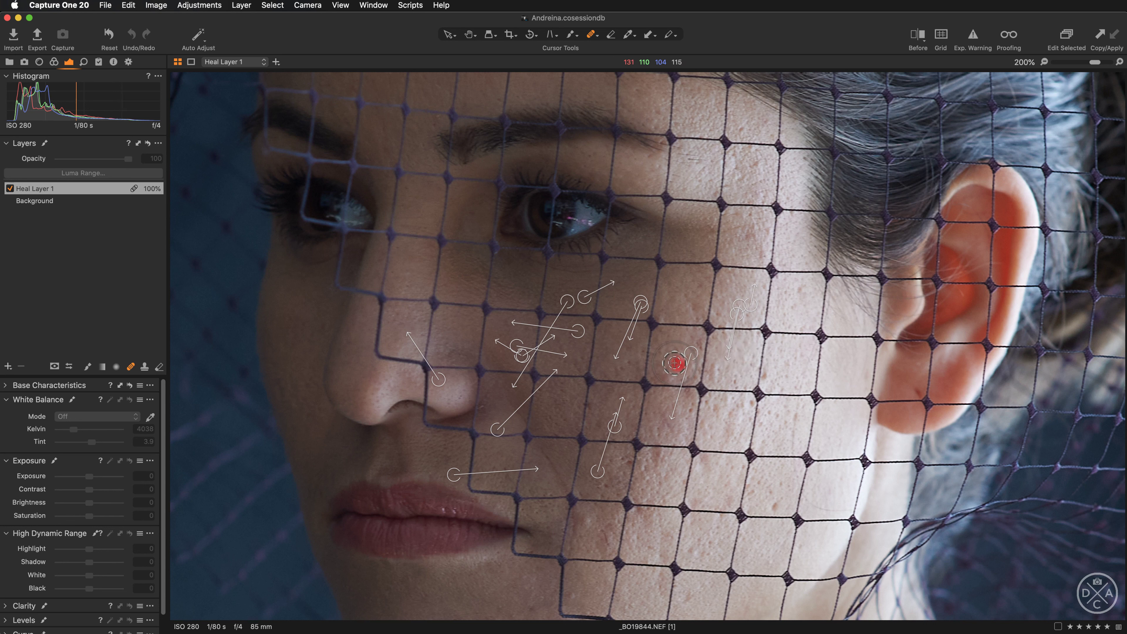
{"action": "left_click", "coordinate": [766, 376]}
{"action": "left_click", "coordinate": [715, 368]}
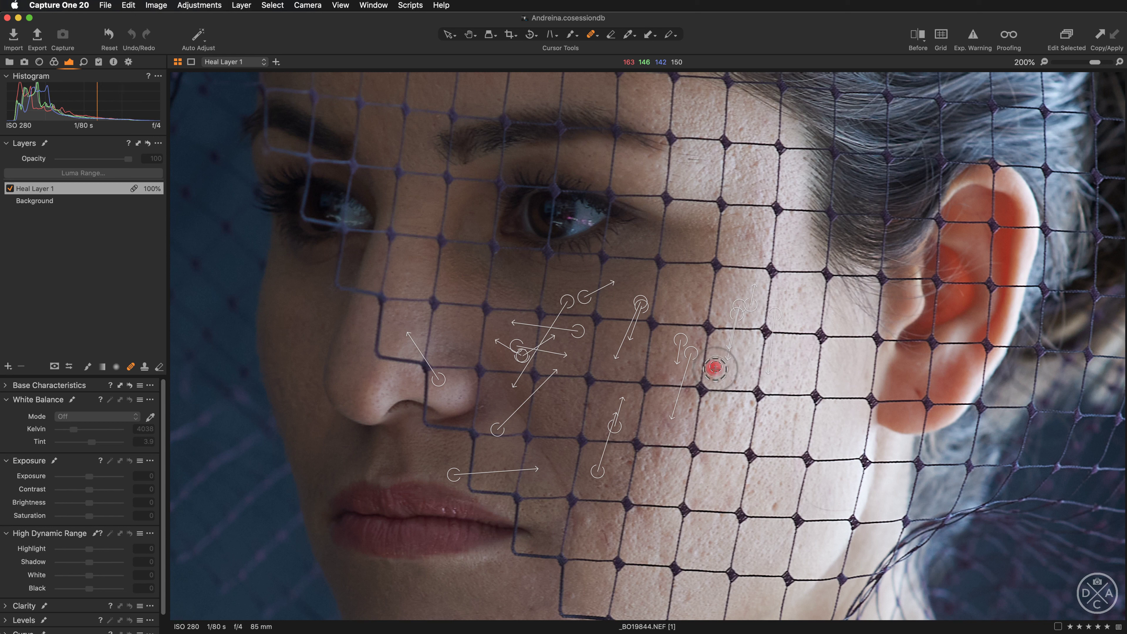
{"action": "left_click", "coordinate": [734, 380]}
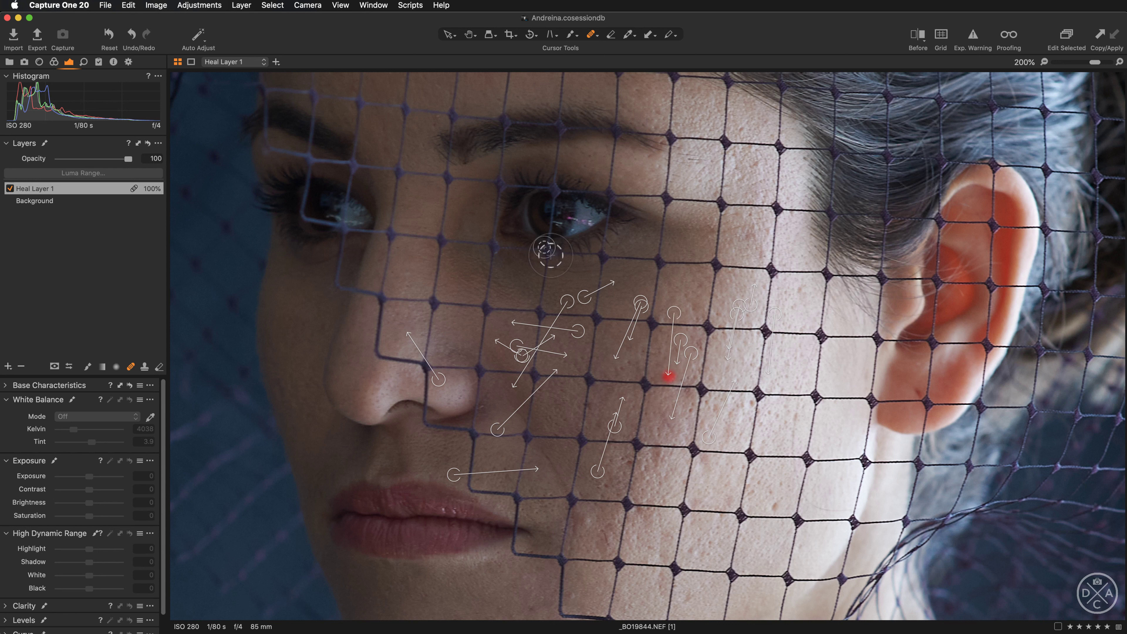
- Heal the blemishes at the light edge of the cheek, from below the eye down past the mouth corner
{"action": "left_click", "coordinate": [627, 369]}
{"action": "left_click", "coordinate": [587, 520]}
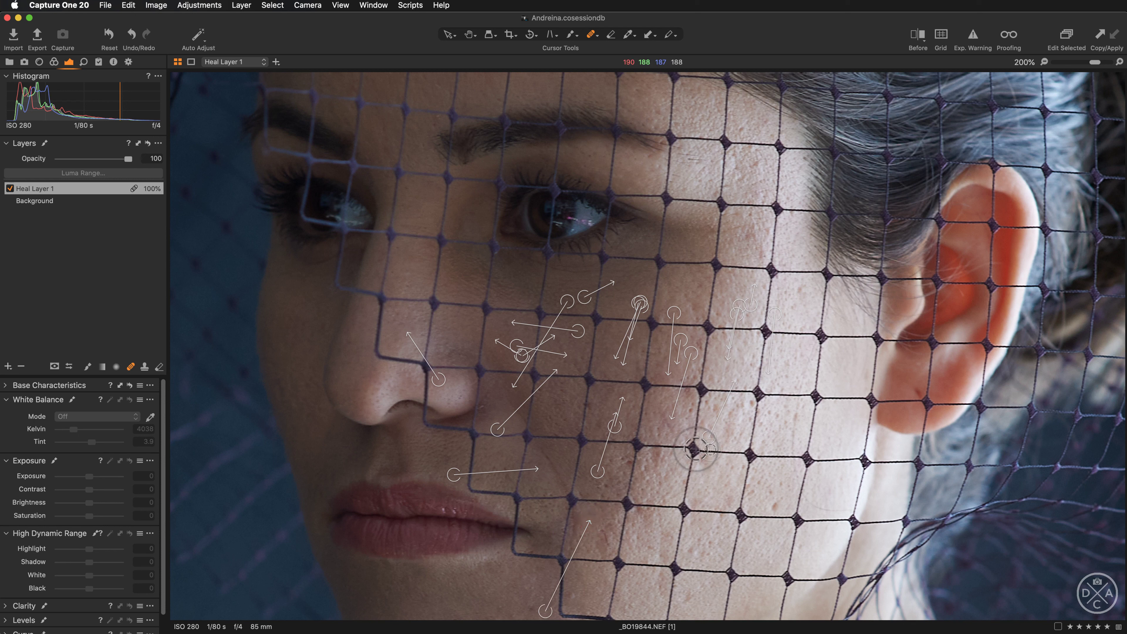
{"action": "left_click", "coordinate": [623, 459]}
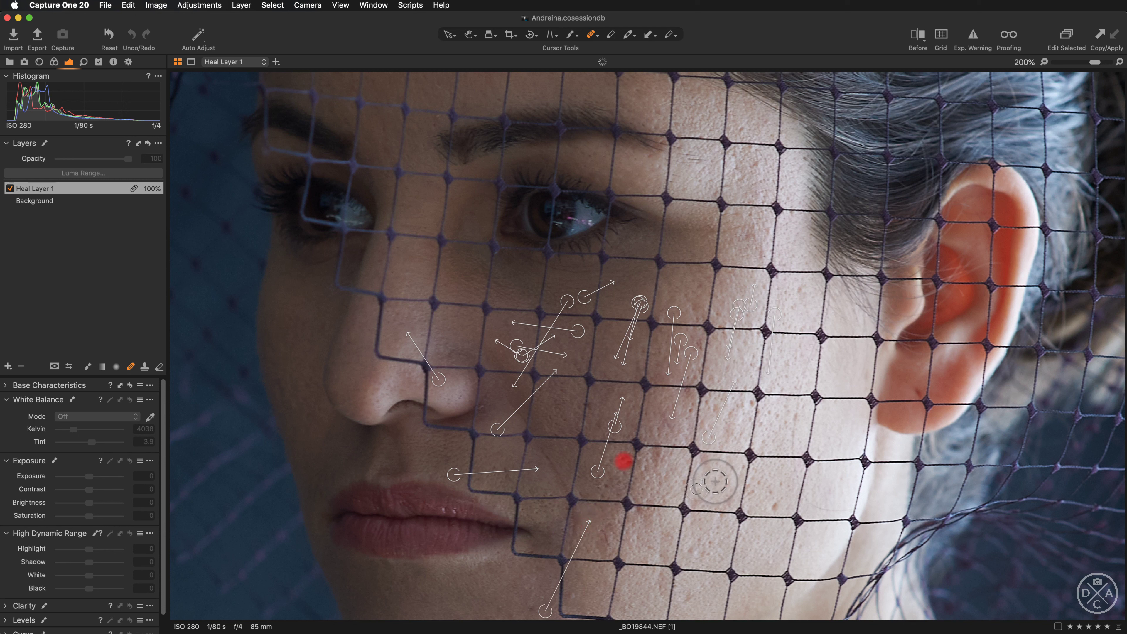
{"action": "left_click", "coordinate": [608, 484]}
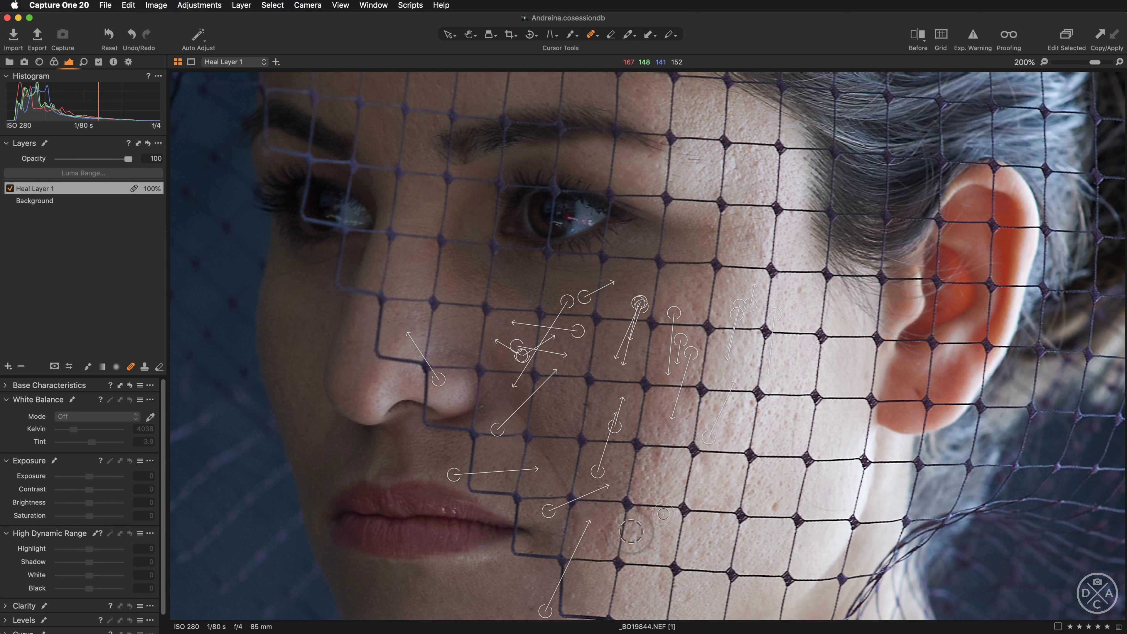
{"action": "left_click", "coordinate": [607, 532]}
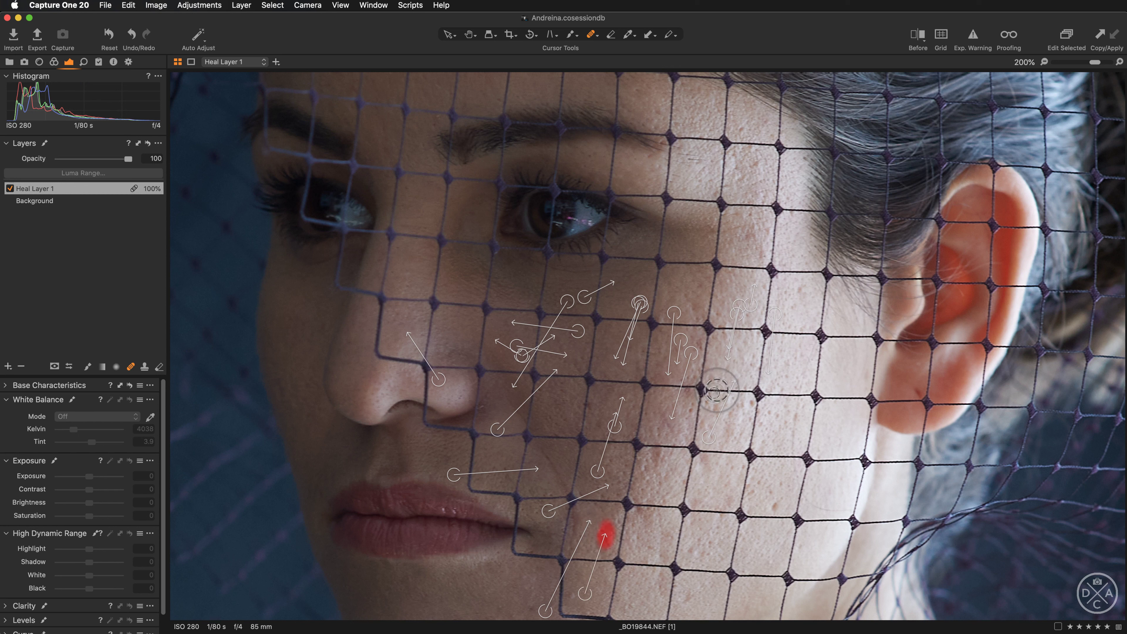
{"action": "left_click", "coordinate": [653, 462]}
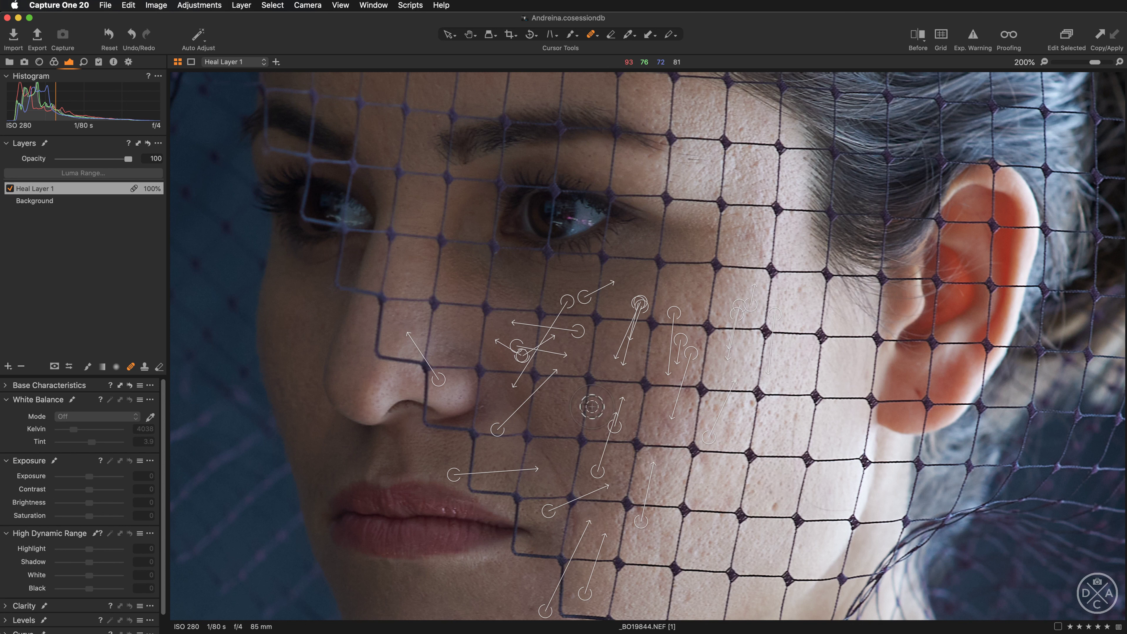
- Heal the spots beside the nostril and on the shaded cheek between the nose and the light edge
{"action": "left_click_drag", "start_coordinate": [592, 406], "coordinate": [594, 406]}
{"action": "left_click_drag", "start_coordinate": [483, 410], "coordinate": [485, 411]}
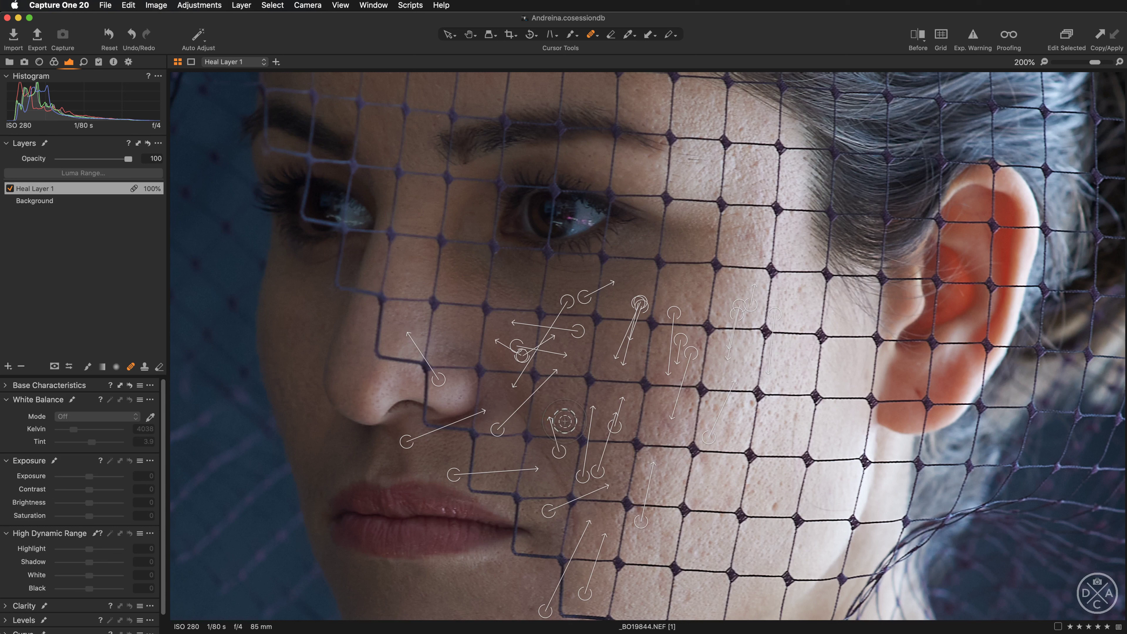
{"action": "left_click", "coordinate": [564, 421]}
{"action": "left_click", "coordinate": [604, 425]}
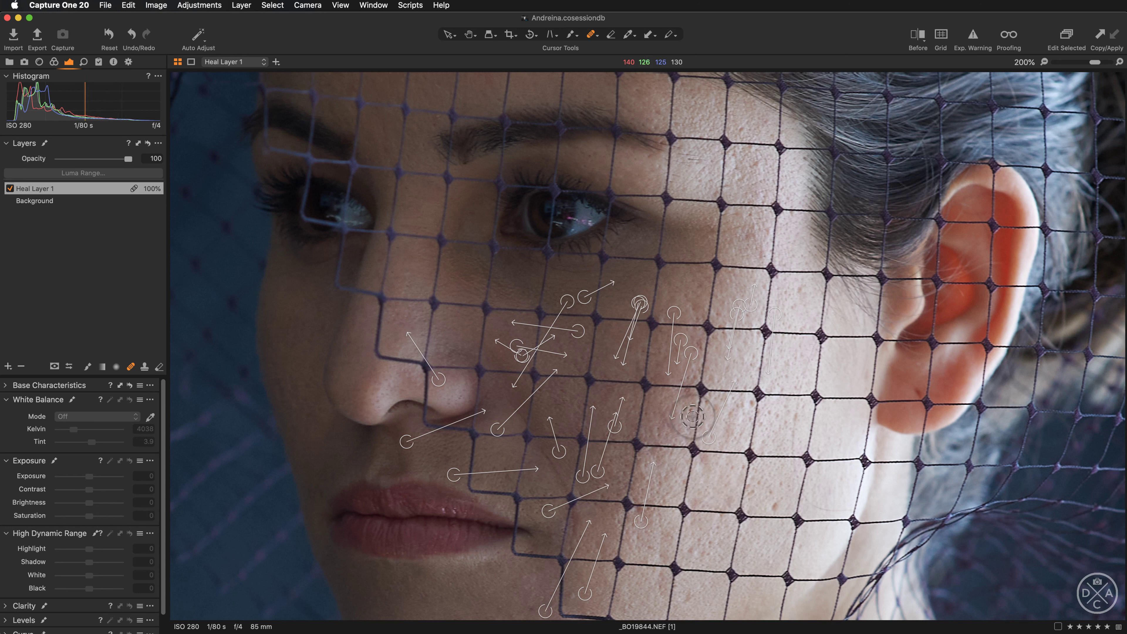
- Heal the remaining pores and marks on the middle of the bright cheek and lower down toward the jaw
{"action": "left_click", "coordinate": [687, 408]}
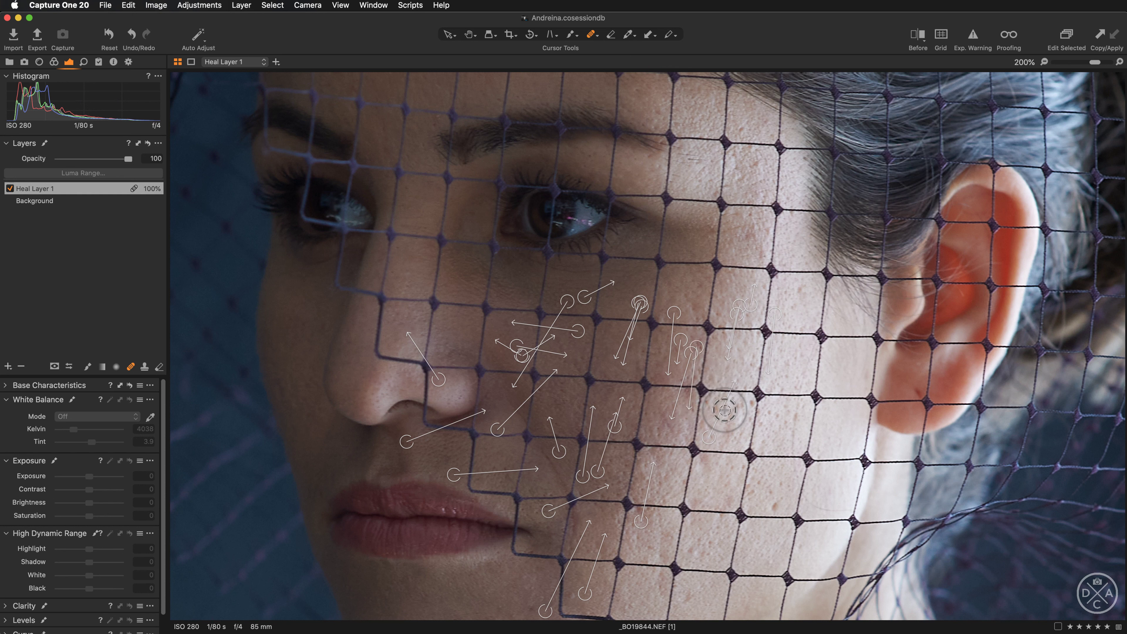
{"action": "left_click", "coordinate": [712, 408]}
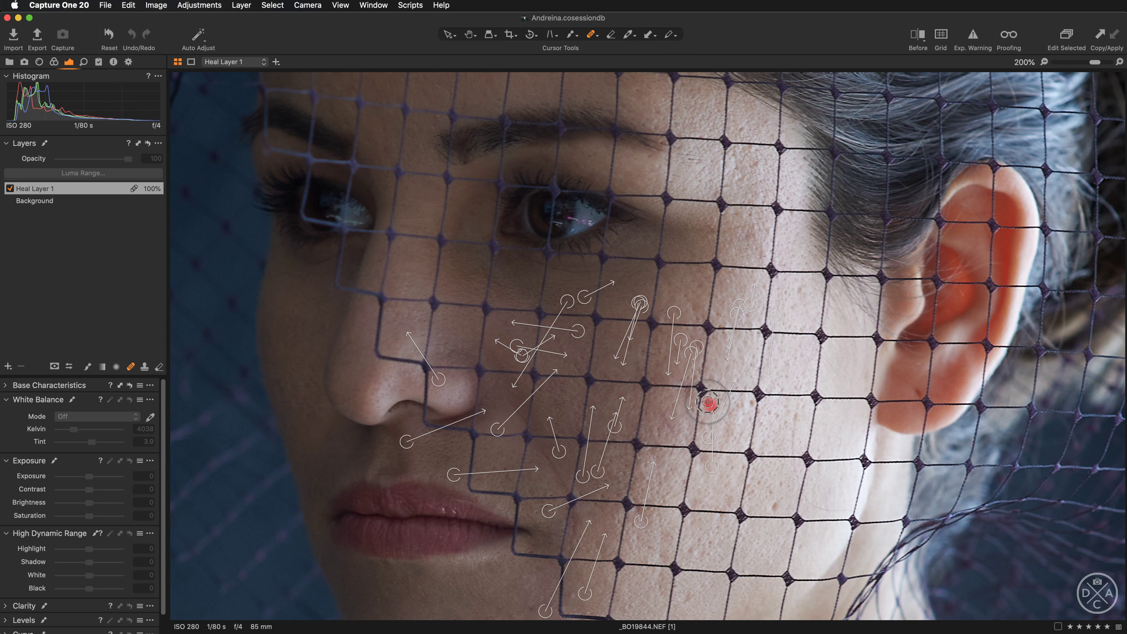
{"action": "left_click", "coordinate": [713, 406]}
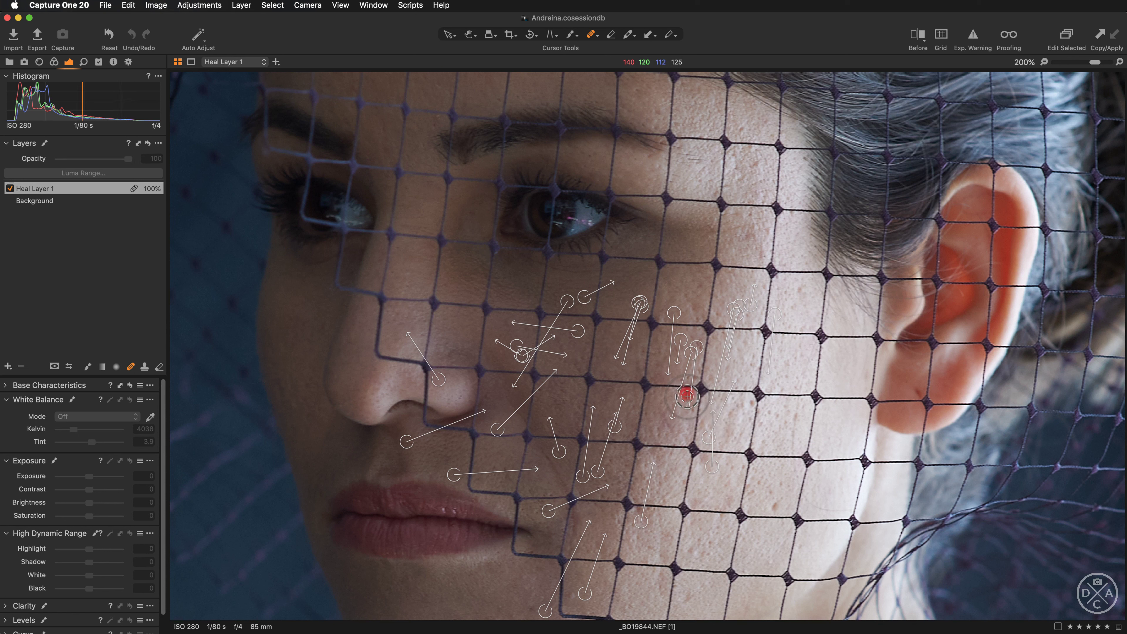
{"action": "left_click_drag", "start_coordinate": [687, 404], "coordinate": [691, 405]}
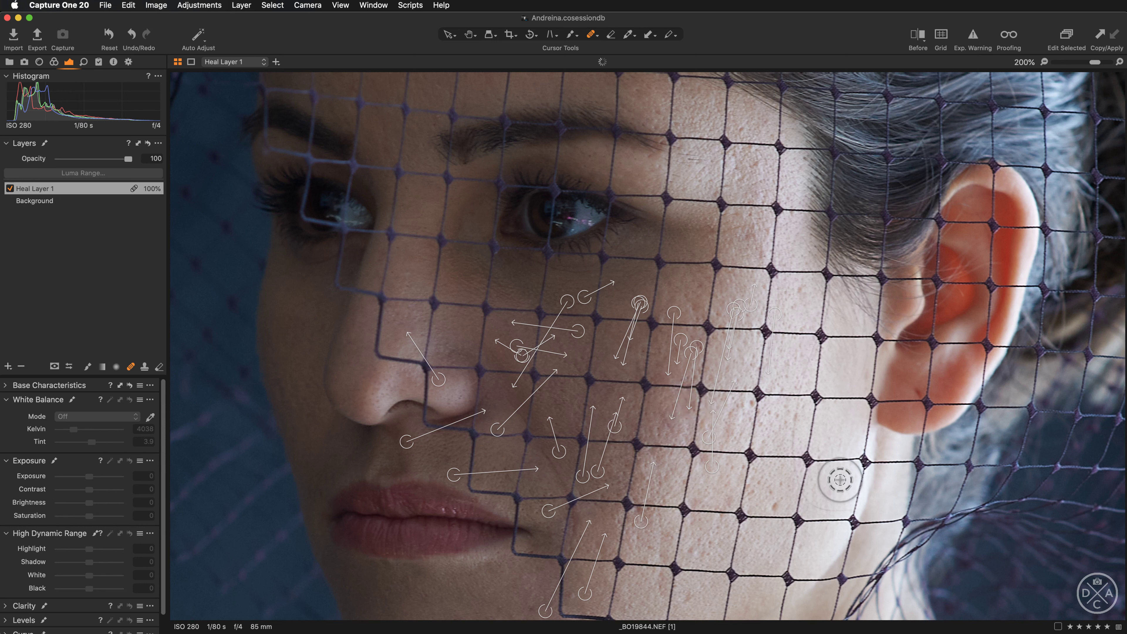
{"action": "left_click_drag", "start_coordinate": [772, 506], "coordinate": [780, 500]}
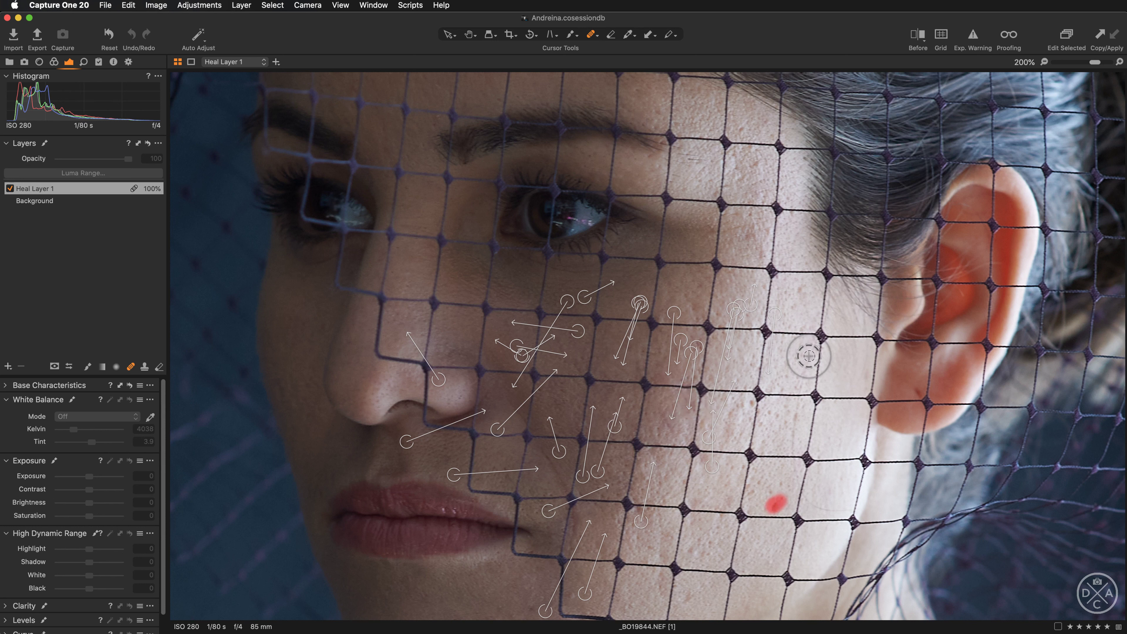
{"action": "left_click", "coordinate": [759, 480]}
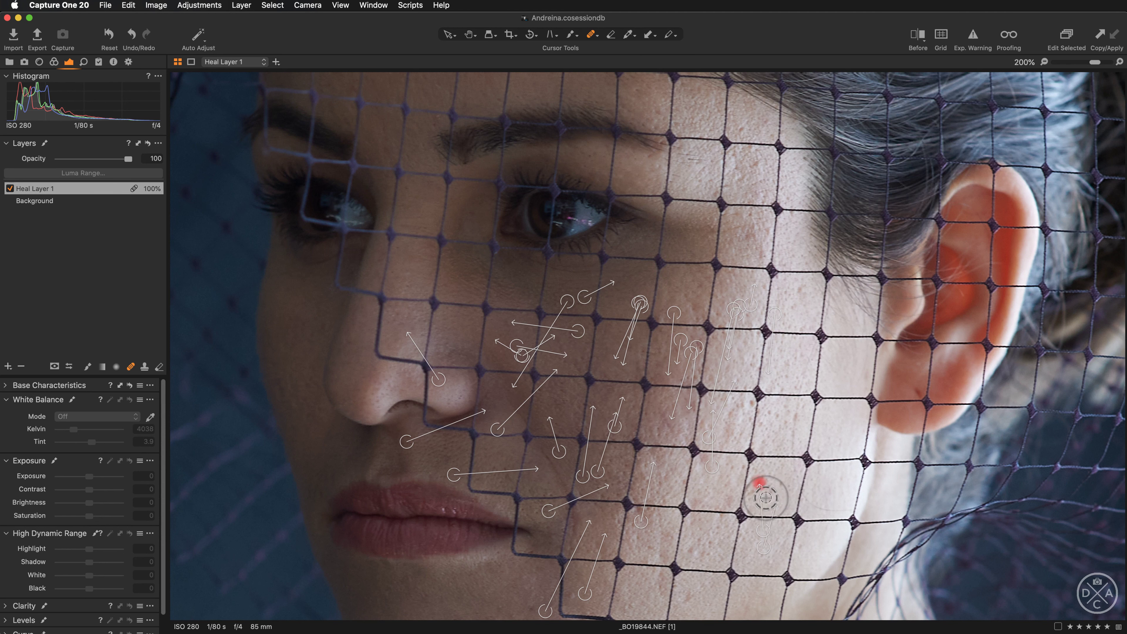
- Compare the healed face with Heal Layer 1 switched off and on
{"action": "scroll", "coordinate": [677, 373], "scroll_direction": "down", "scroll_amount": 2}
{"action": "scroll", "coordinate": [687, 374], "scroll_direction": "right", "scroll_amount": 3}
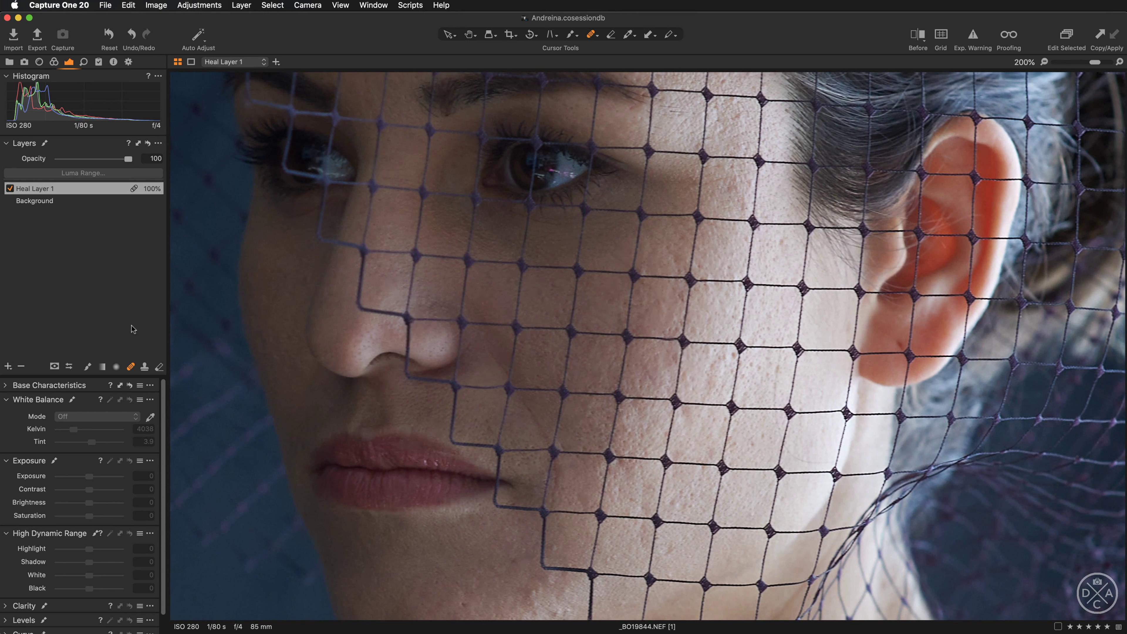
{"action": "left_click", "coordinate": [10, 189]}
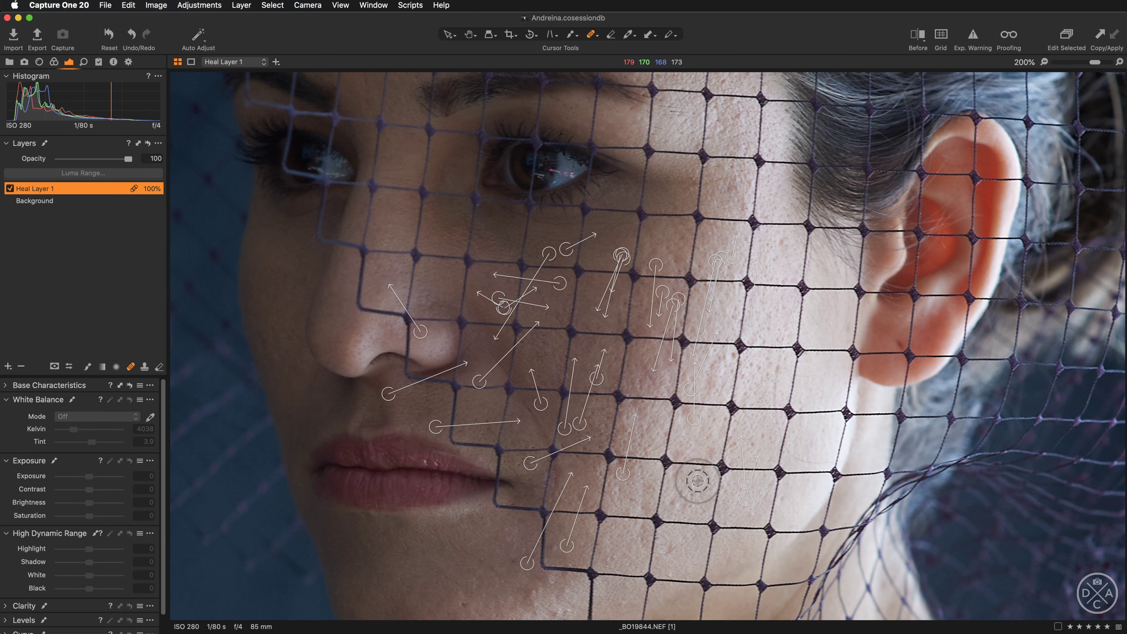
- Paint over the upper part of the dark shoulder strap with an enlarged heal brush to replace it with skin
{"action": "key", "text": "super+minus"}
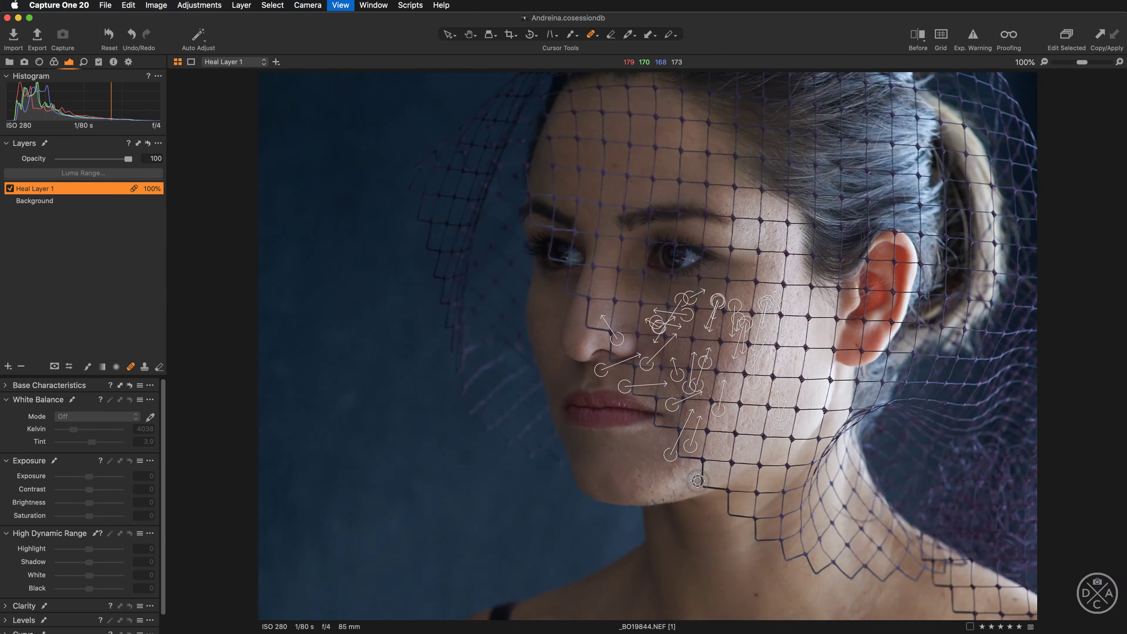
{"action": "scroll", "coordinate": [491, 461], "scroll_direction": "down", "scroll_amount": 10}
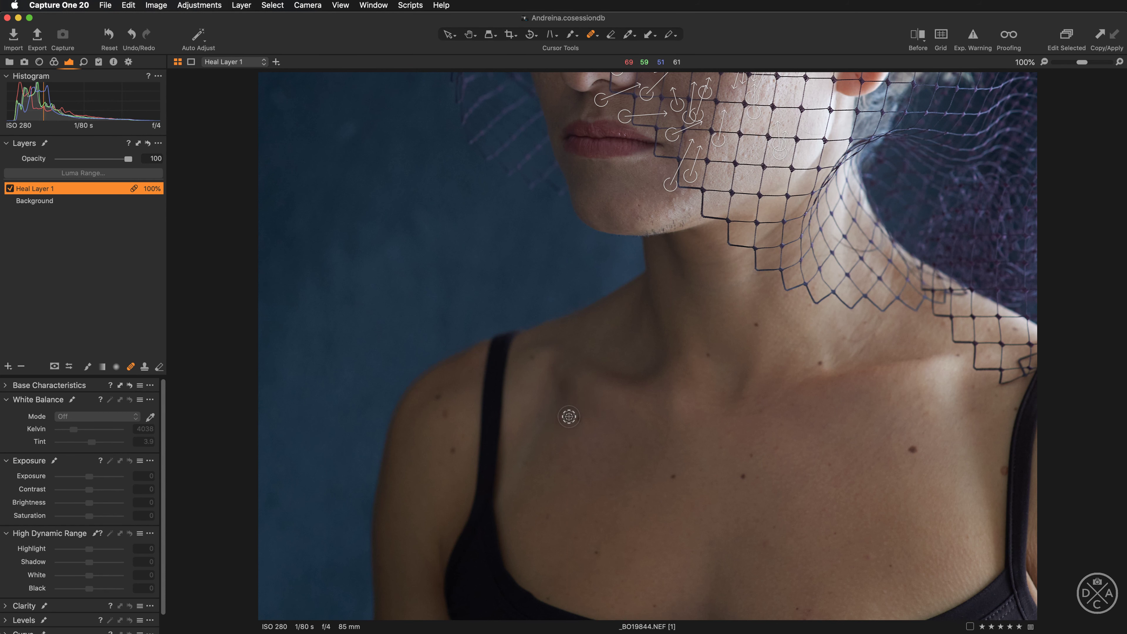
{"action": "scroll", "coordinate": [547, 389], "scroll_direction": "up", "scroll_amount": 2}
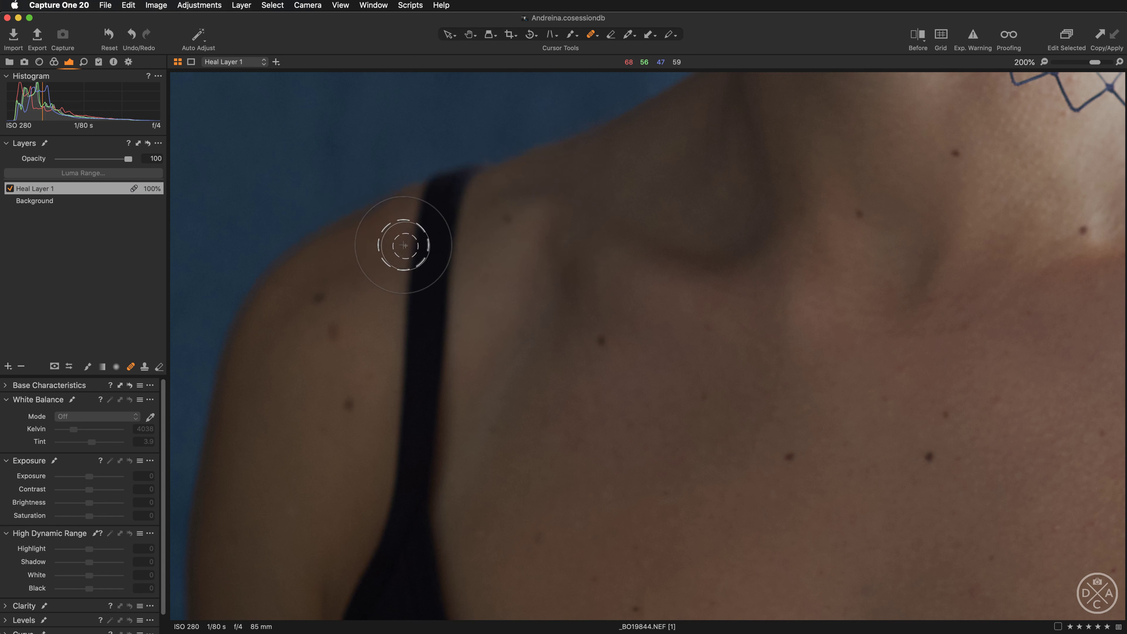
{"action": "mouse_move", "coordinate": [410, 271]}
{"action": "left_mouse_down"}
{"action": "mouse_move", "coordinate": [430, 189]}
{"action": "mouse_move", "coordinate": [474, 175]}
{"action": "mouse_move", "coordinate": [450, 201]}
{"action": "mouse_move", "coordinate": [439, 255]}
{"action": "mouse_move", "coordinate": [439, 217]}
{"action": "mouse_move", "coordinate": [425, 309]}
{"action": "mouse_move", "coordinate": [419, 291]}
{"action": "mouse_move", "coordinate": [407, 320]}
{"action": "mouse_move", "coordinate": [454, 210]}
{"action": "mouse_move", "coordinate": [428, 352]}
{"action": "mouse_move", "coordinate": [444, 383]}
{"action": "mouse_move", "coordinate": [438, 397]}
{"action": "mouse_move", "coordinate": [448, 330]}
{"action": "mouse_move", "coordinate": [415, 417]}
{"action": "mouse_move", "coordinate": [410, 335]}
{"action": "mouse_move", "coordinate": [397, 407]}
{"action": "mouse_move", "coordinate": [396, 494]}
{"action": "mouse_move", "coordinate": [429, 466]}
{"action": "mouse_move", "coordinate": [418, 504]}
{"action": "mouse_move", "coordinate": [410, 429]}
{"action": "mouse_move", "coordinate": [390, 500]}
{"action": "mouse_move", "coordinate": [421, 511]}
{"action": "mouse_move", "coordinate": [449, 310]}
{"action": "left_mouse_up"}
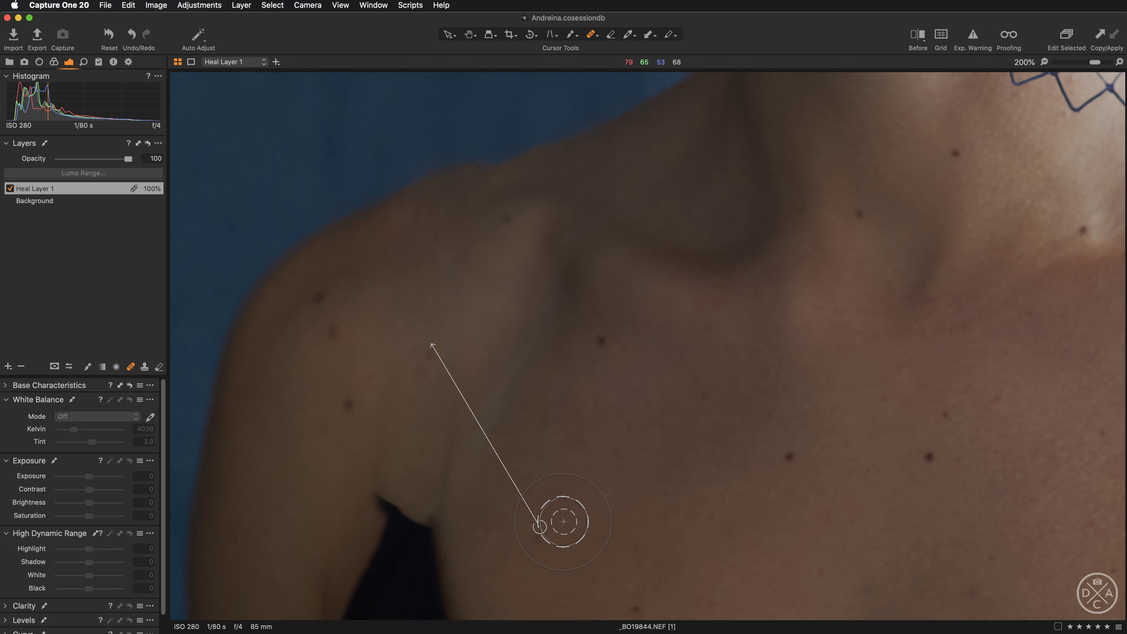
- Compare the shoulder with and without the strap removal by toggling the visibility of Heal Layer 1
{"action": "left_click", "coordinate": [9, 188]}
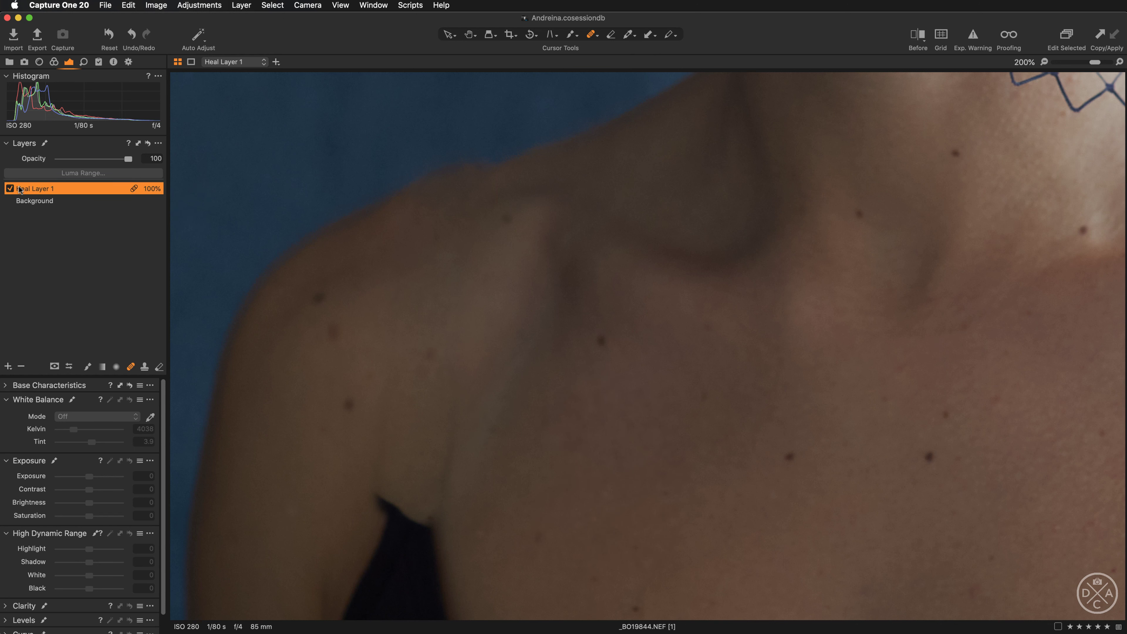
{"action": "left_click", "coordinate": [10, 188]}
{"action": "left_click", "coordinate": [10, 188]}
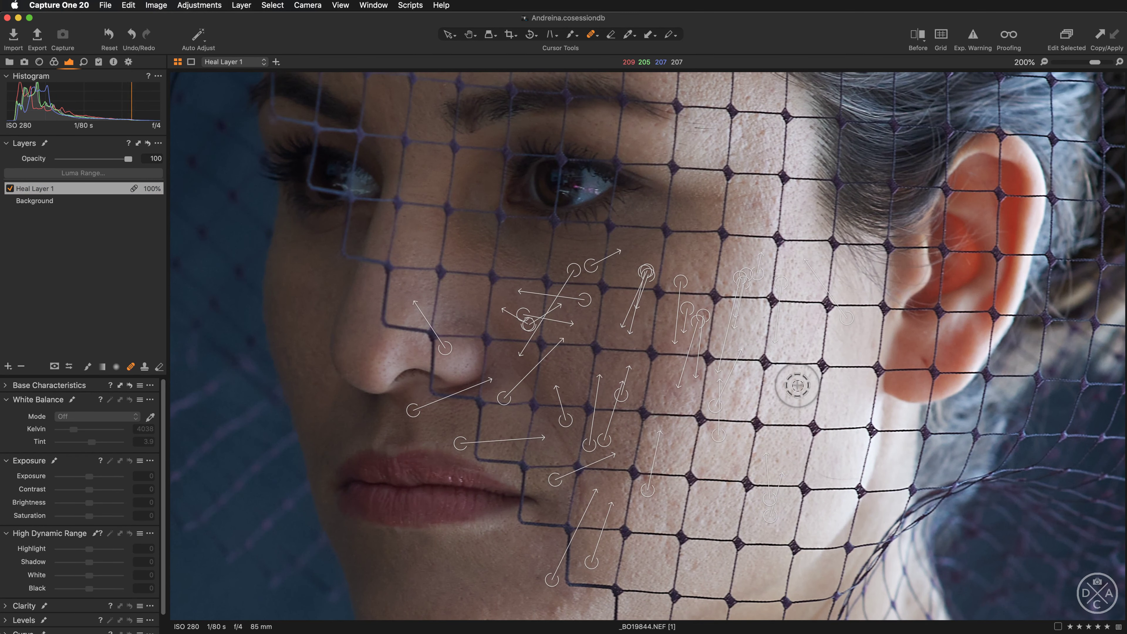
- Heal two more blemishes on the bright part of the cheek close to the ear
{"action": "left_click", "coordinate": [797, 384]}
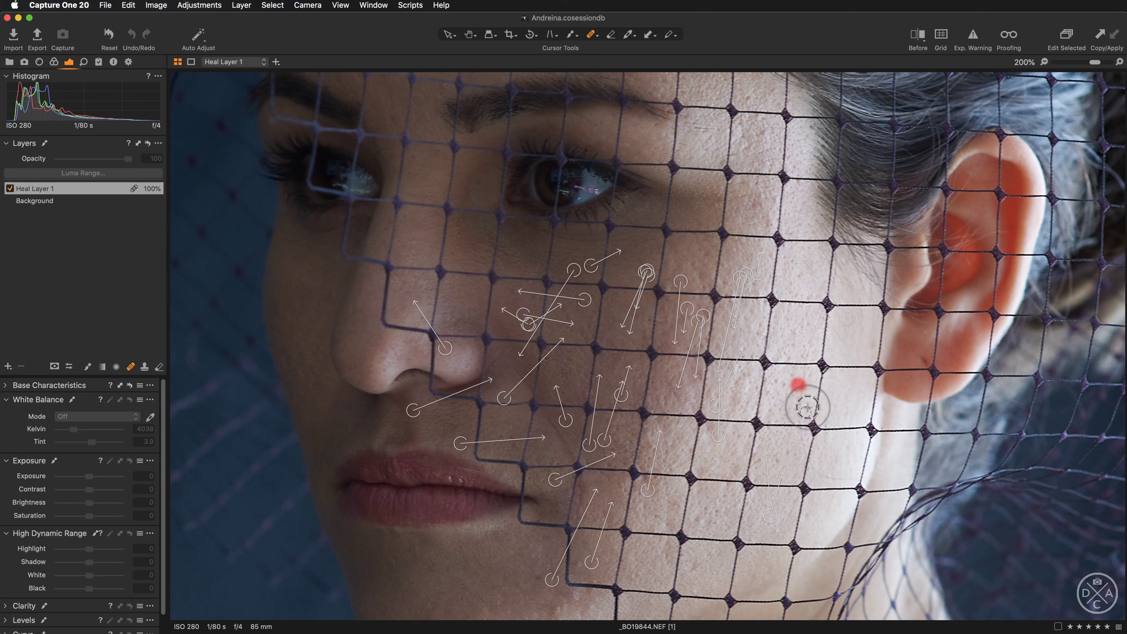
{"action": "left_click", "coordinate": [777, 382]}
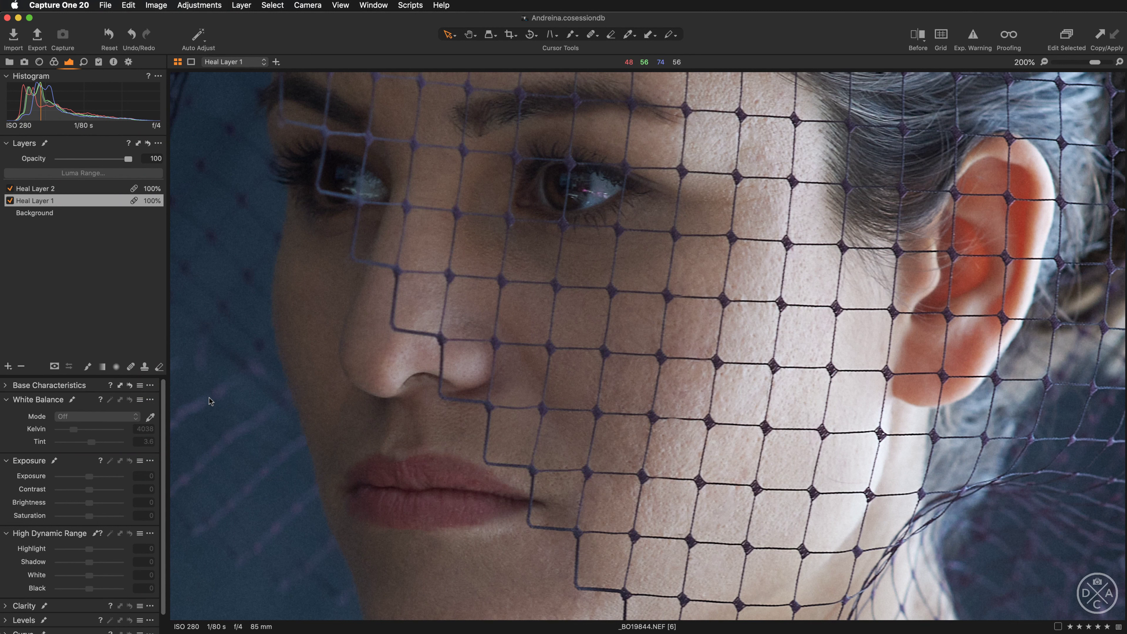
- Compare the retouched variant that has two heal layers with its Before view
{"action": "key", "text": "y"}
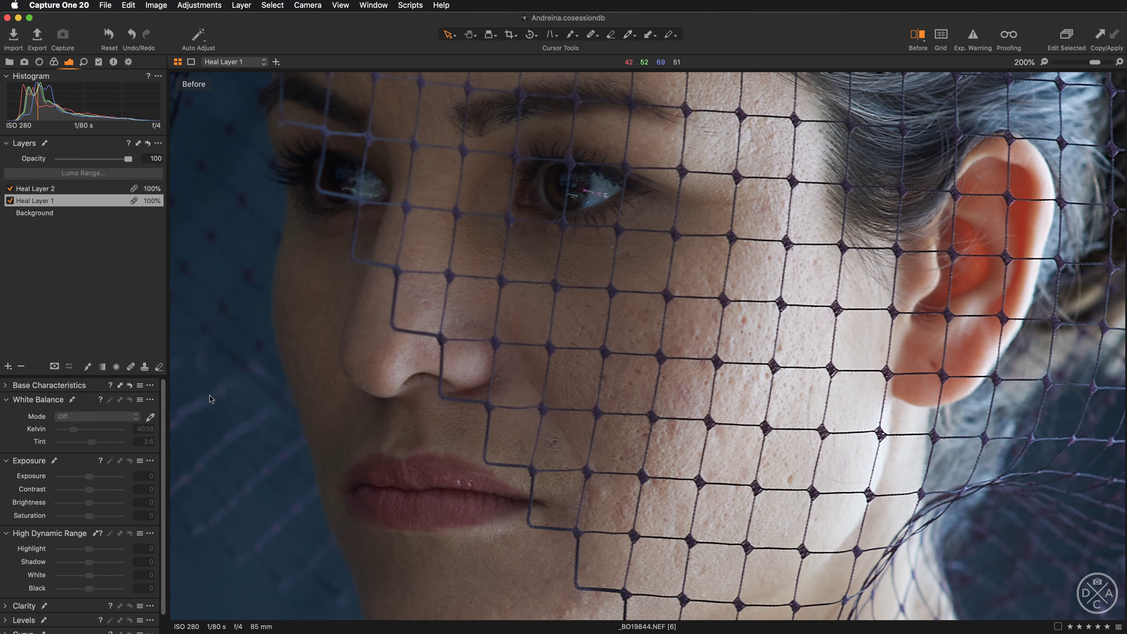
{"action": "key", "text": "y"}
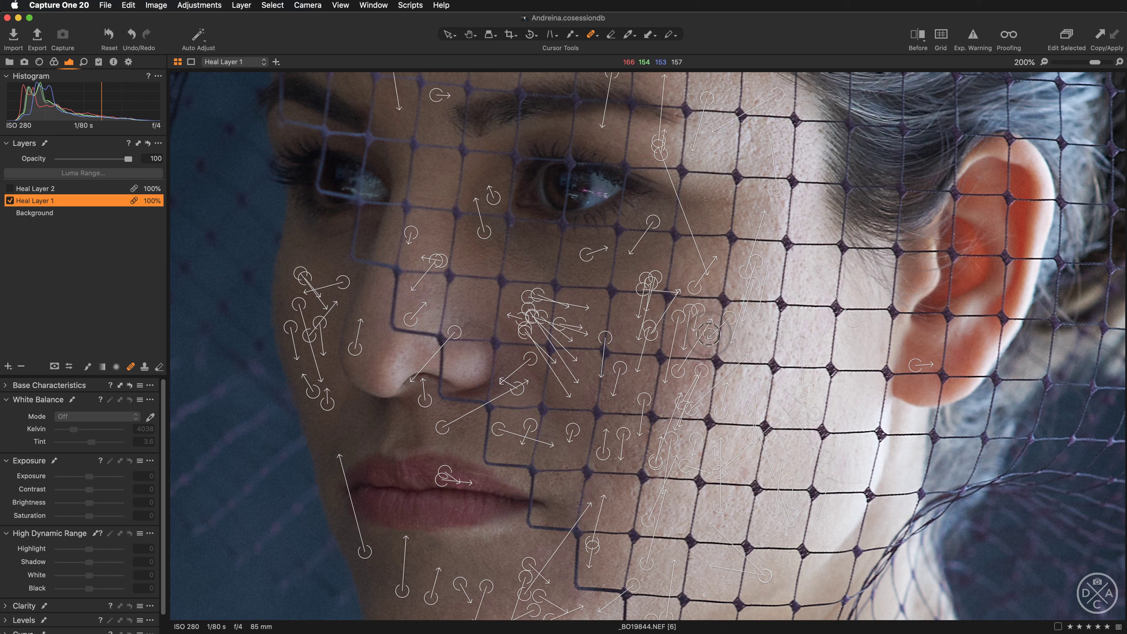
- Add another heal layer, try healing spots on the bright cheek beside the eye, and undo the last correction
{"action": "left_click", "coordinate": [8, 367]}
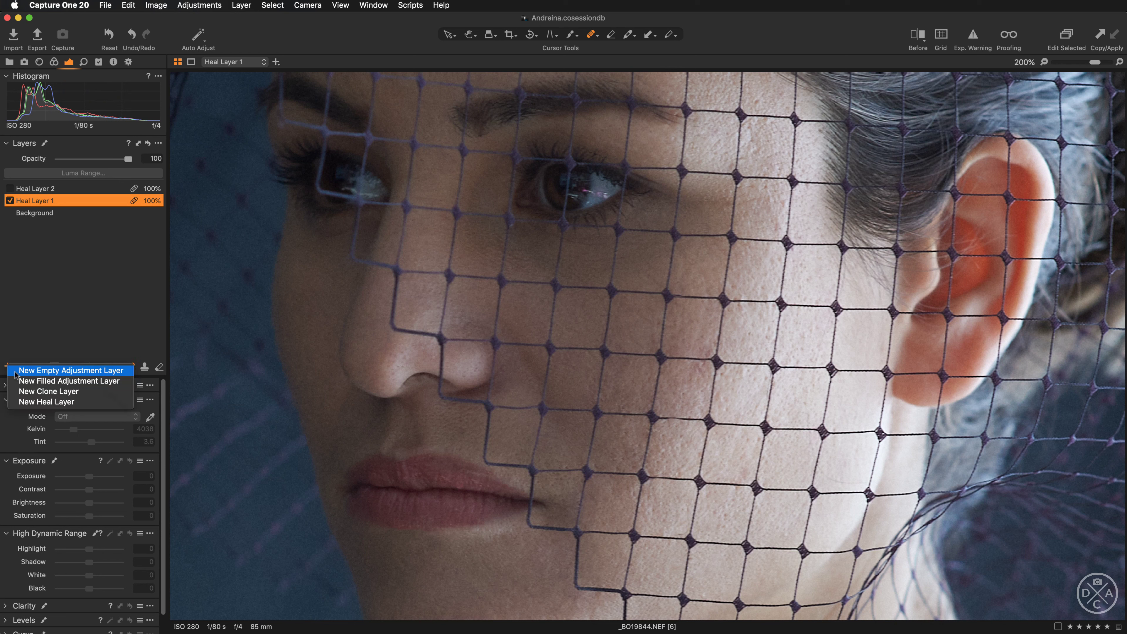
{"action": "left_click", "coordinate": [39, 401]}
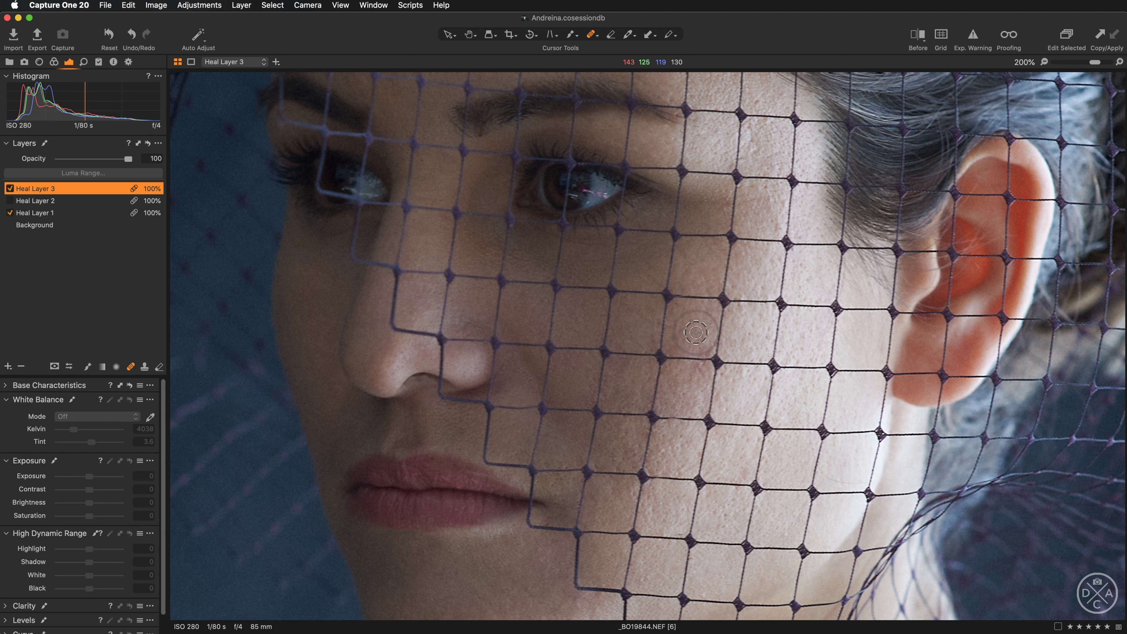
{"action": "left_click", "coordinate": [737, 287]}
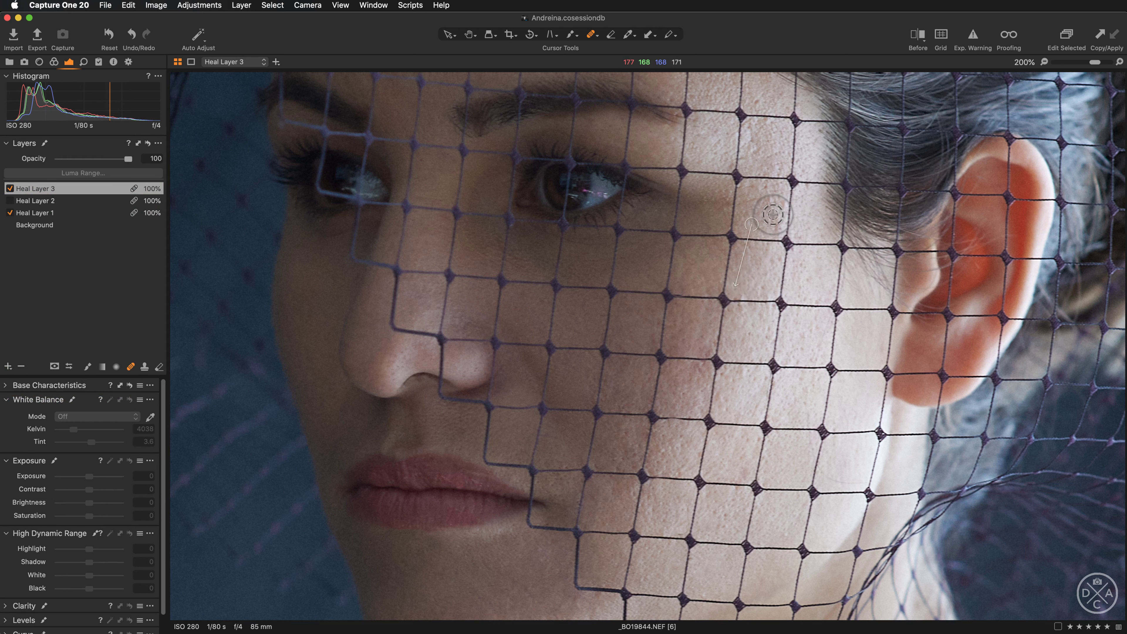
{"action": "left_click", "coordinate": [773, 235]}
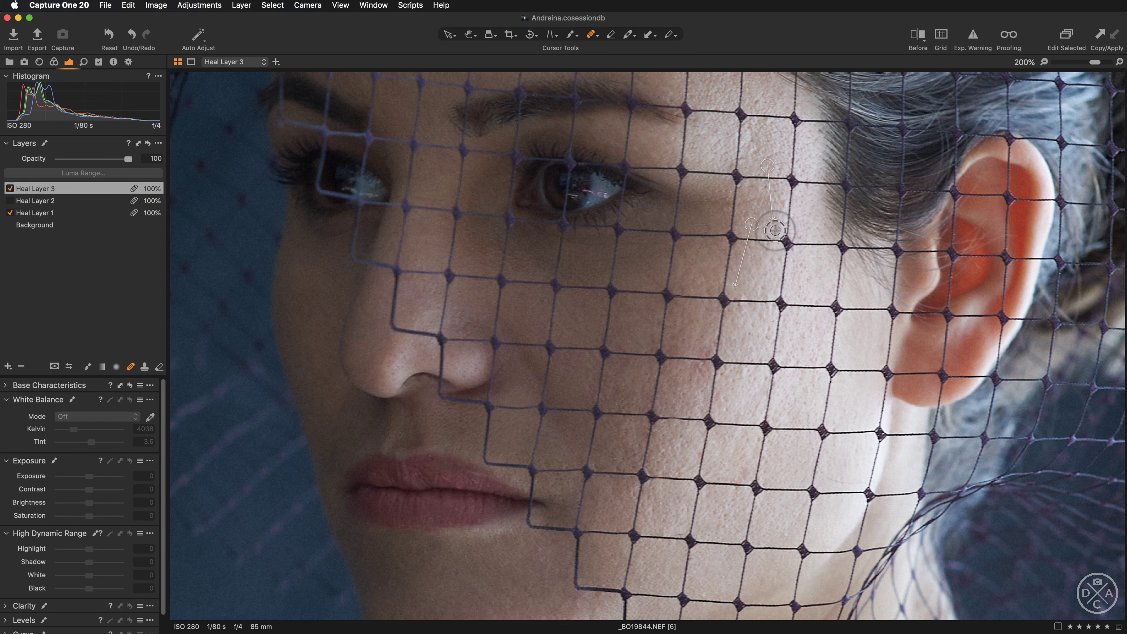
{"action": "left_click", "coordinate": [777, 233]}
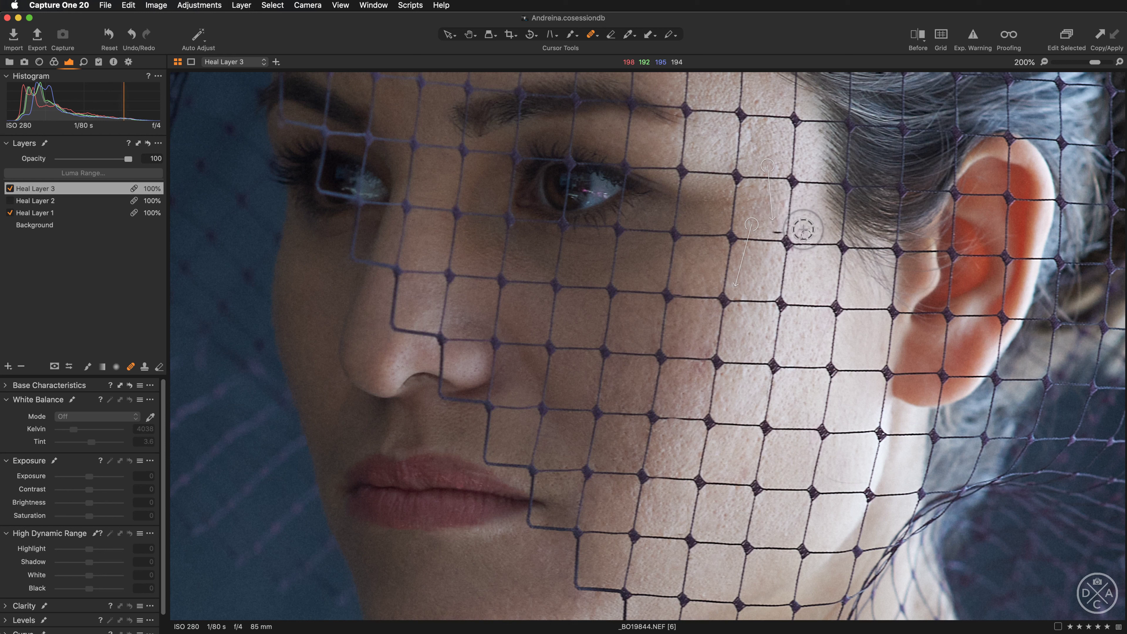
{"action": "key", "text": "super+z"}
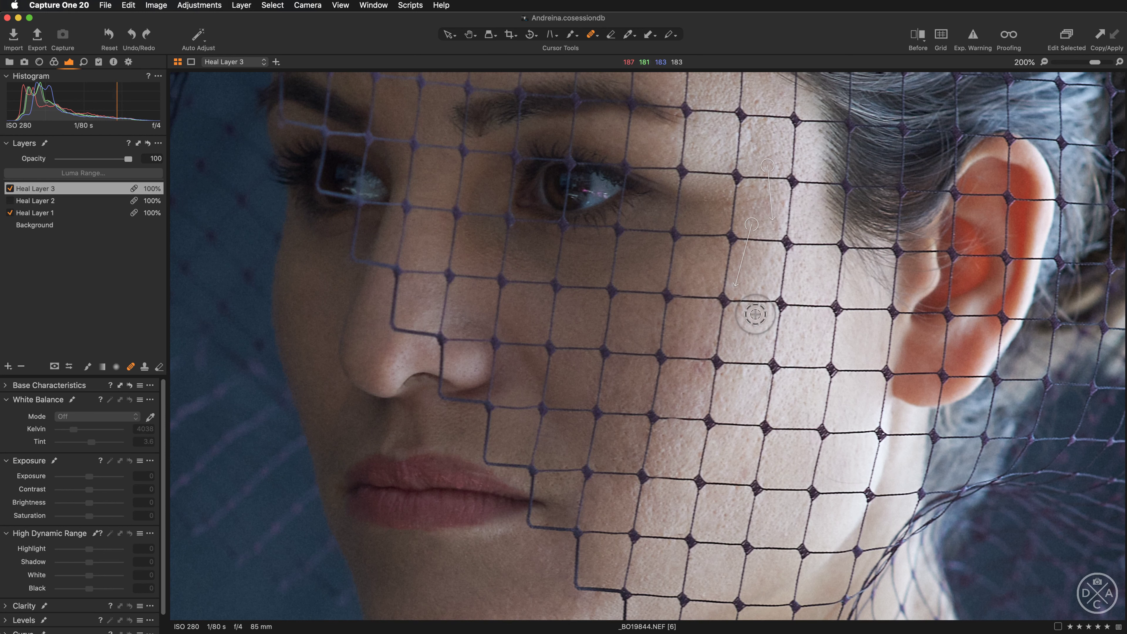
{"action": "left_click", "coordinate": [701, 371]}
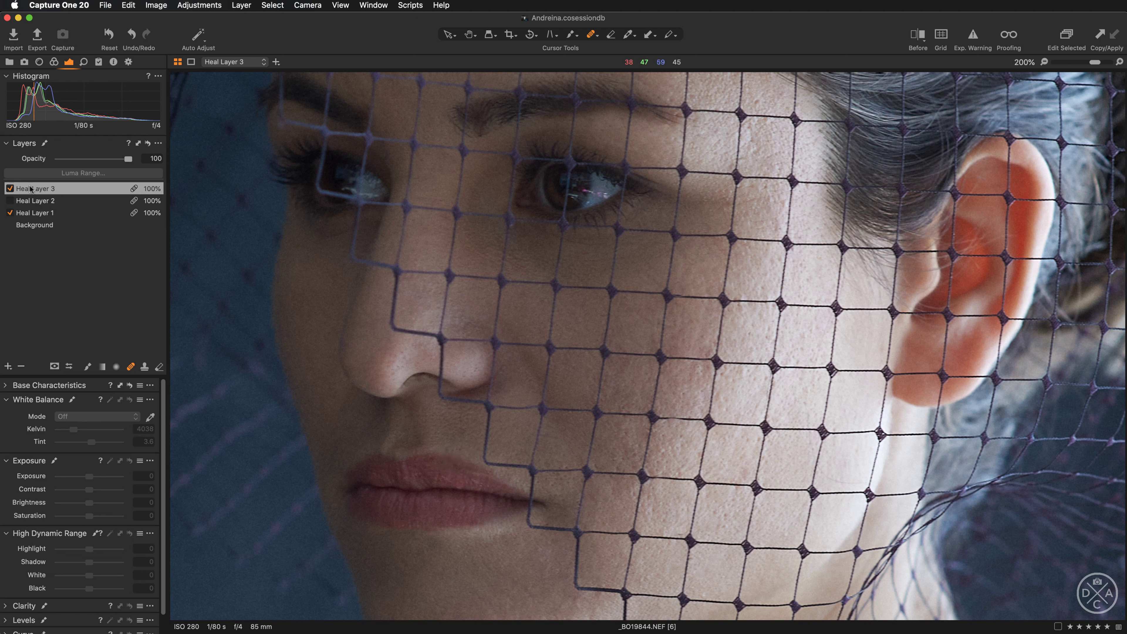
- Make Heal Layer 2 visible again and examine the mask of Heal Layer 1 across the whole face
{"action": "left_click", "coordinate": [11, 201]}
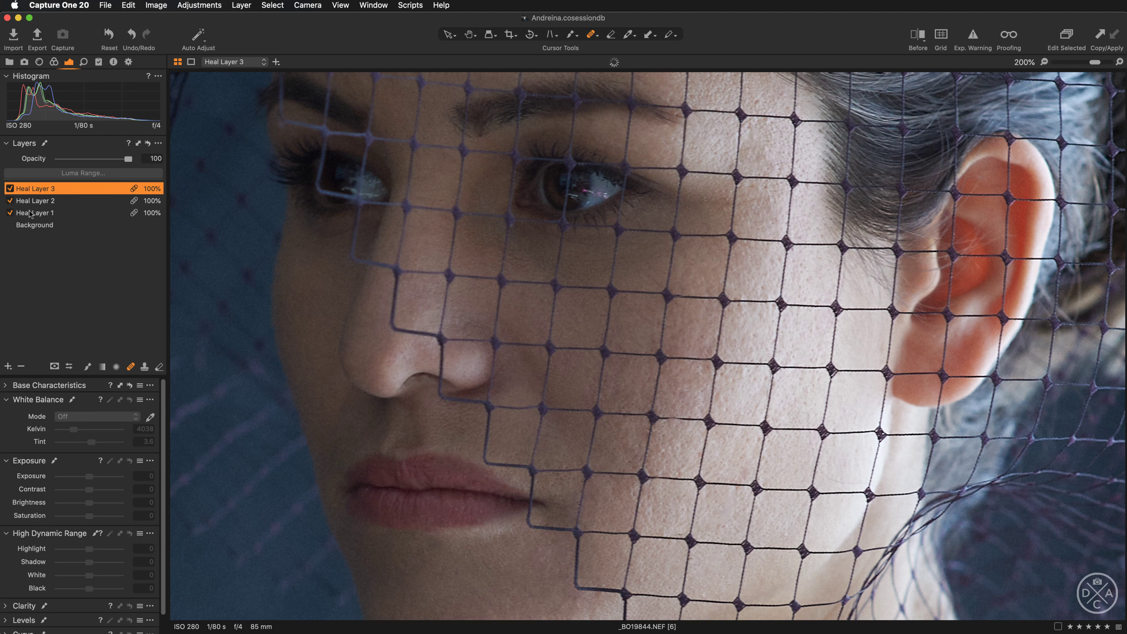
{"action": "left_click", "coordinate": [53, 204]}
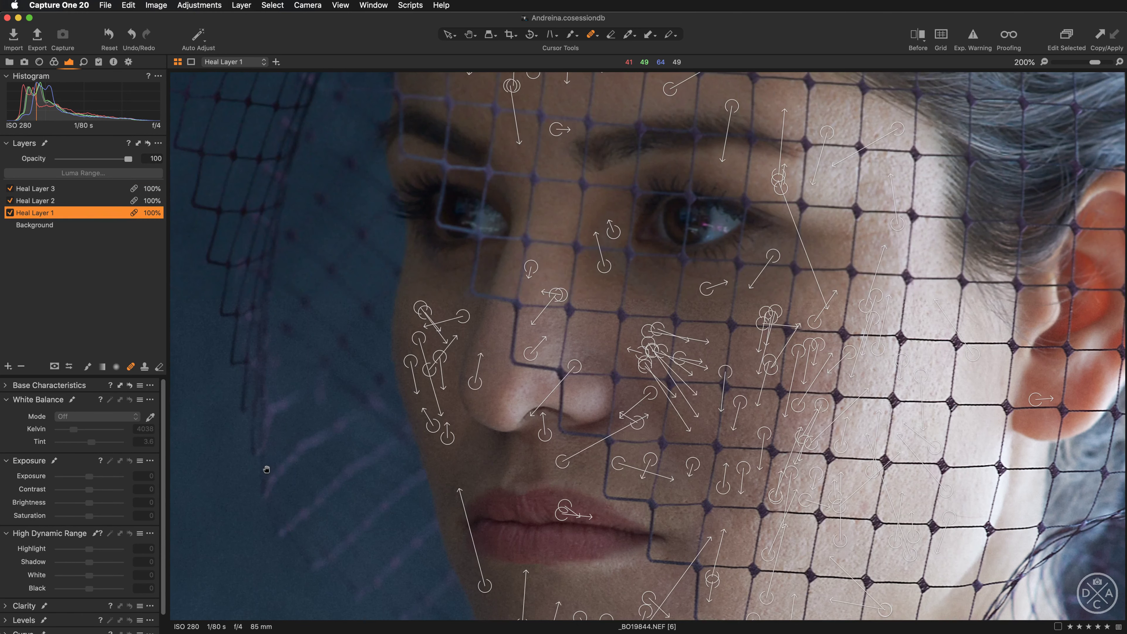
{"action": "mouse_move", "coordinate": [266, 470]}
{"action": "left_mouse_down"}
{"action": "mouse_move", "coordinate": [267, 259]}
{"action": "mouse_move", "coordinate": [232, 553]}
{"action": "mouse_move", "coordinate": [207, 471]}
{"action": "left_mouse_up"}
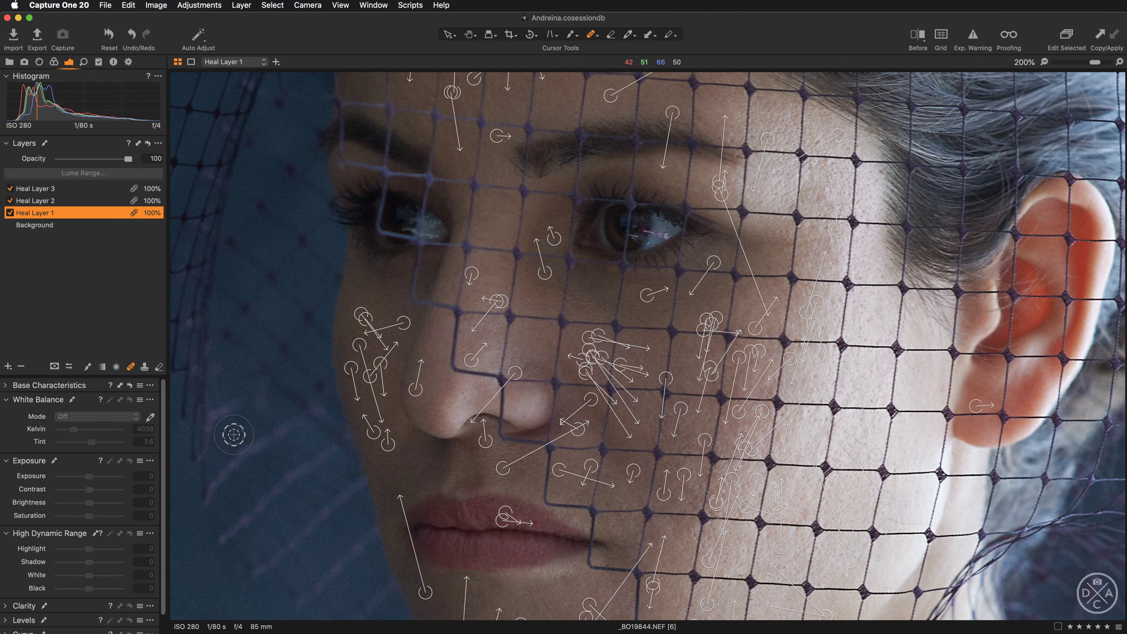
{"action": "key", "text": "m"}
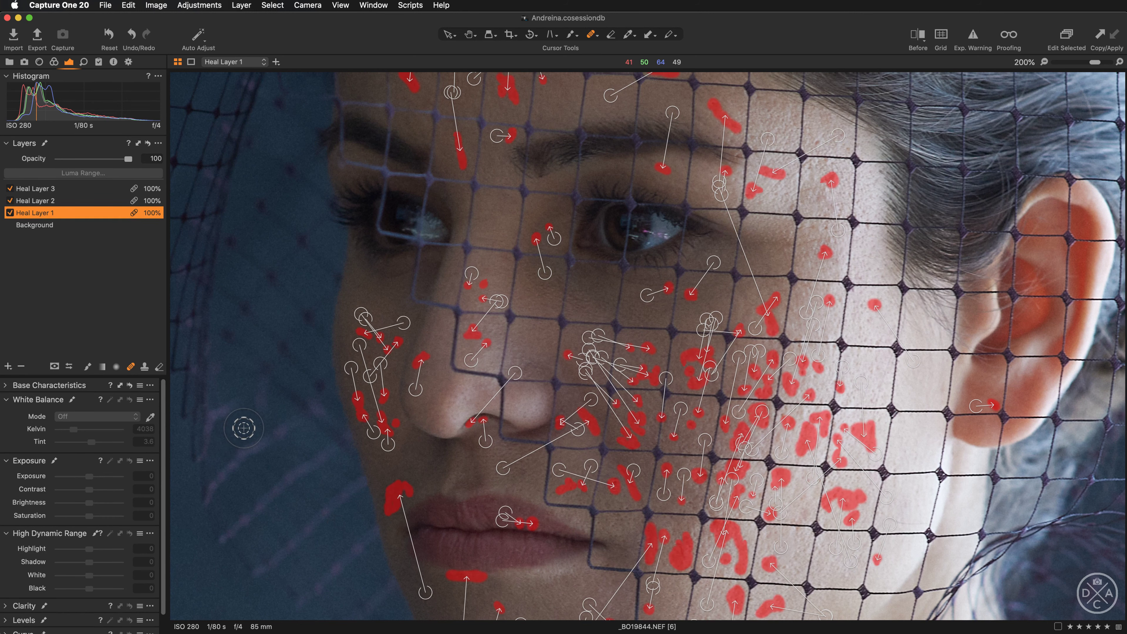
{"action": "key", "text": "super+minus"}
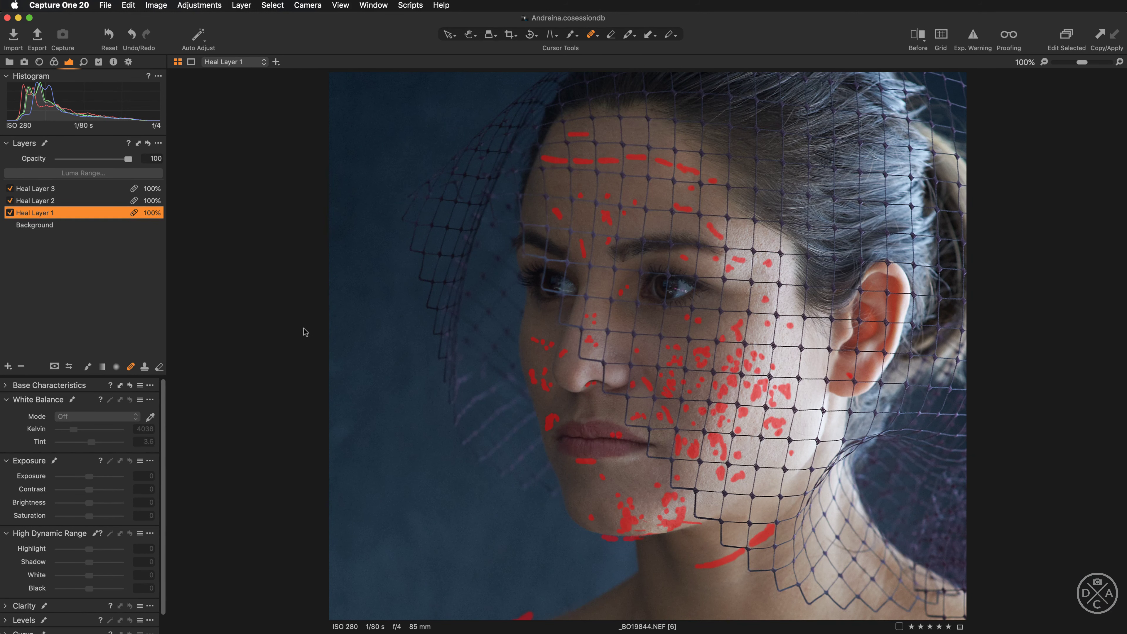
{"action": "mouse_move", "coordinate": [410, 360]}
{"action": "left_mouse_down"}
{"action": "mouse_move", "coordinate": [390, 216]}
{"action": "mouse_move", "coordinate": [357, 401]}
{"action": "left_mouse_up"}
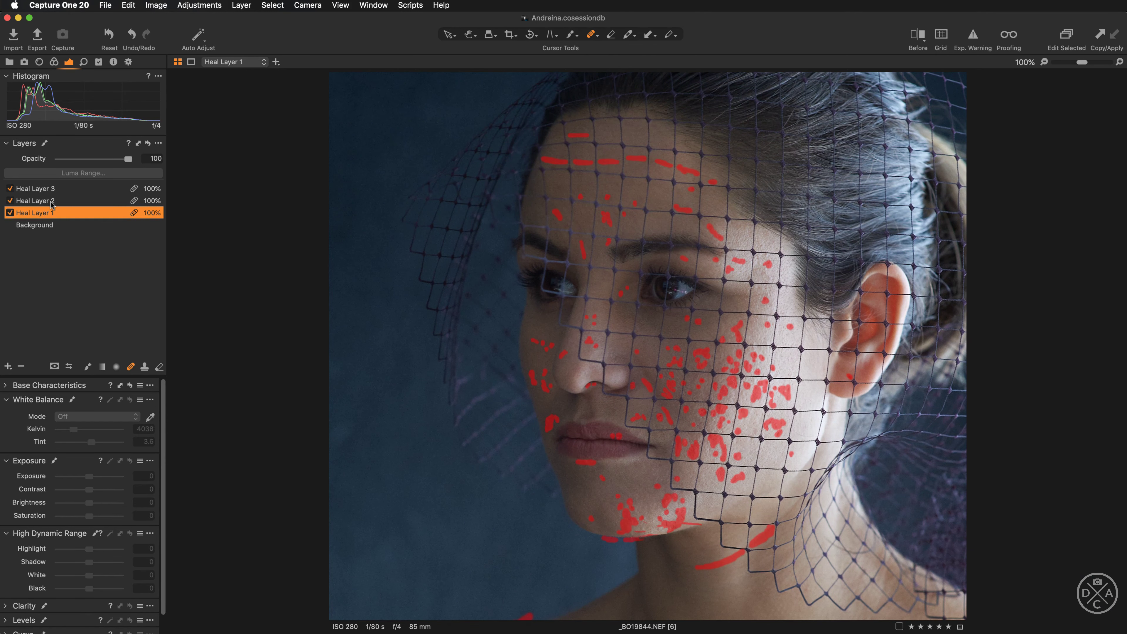
{"action": "left_click", "coordinate": [50, 203]}
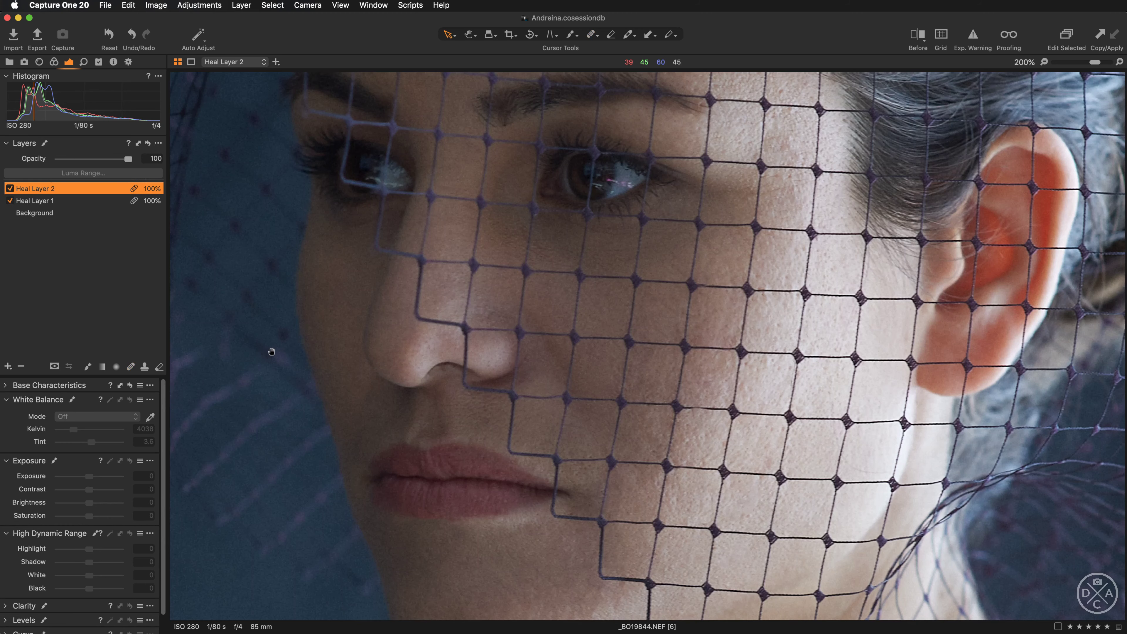
- Compare the healed skin of the face at 200% with its Before view
{"action": "mouse_move", "coordinate": [263, 352]}
{"action": "left_mouse_down"}
{"action": "mouse_move", "coordinate": [275, 453]}
{"action": "mouse_move", "coordinate": [269, 391]}
{"action": "left_mouse_up"}
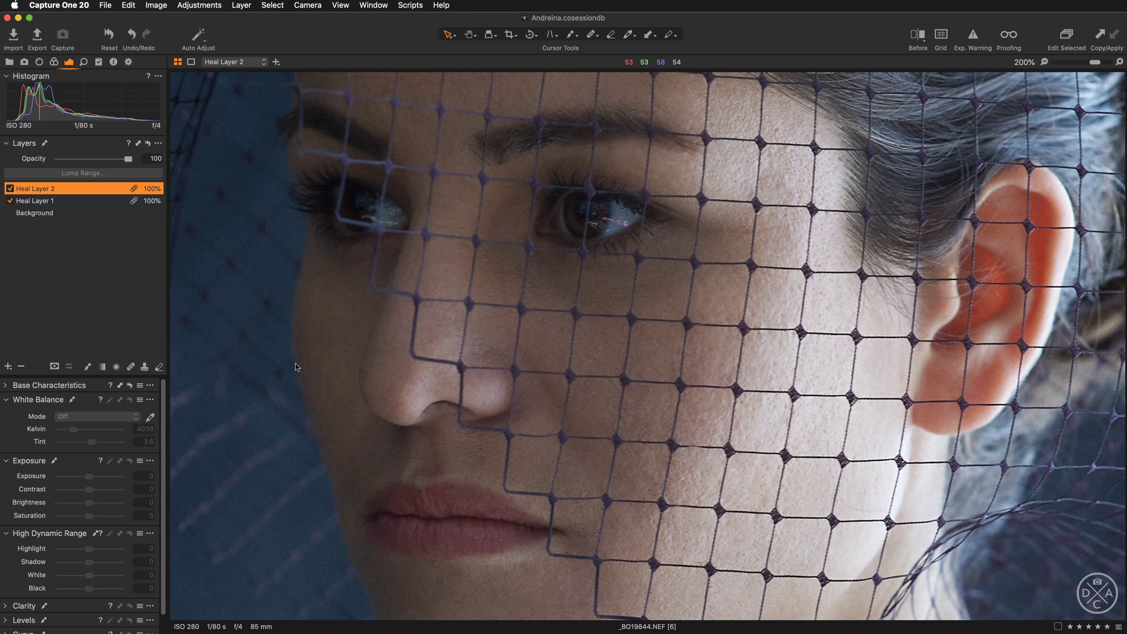
{"action": "key", "text": "y"}
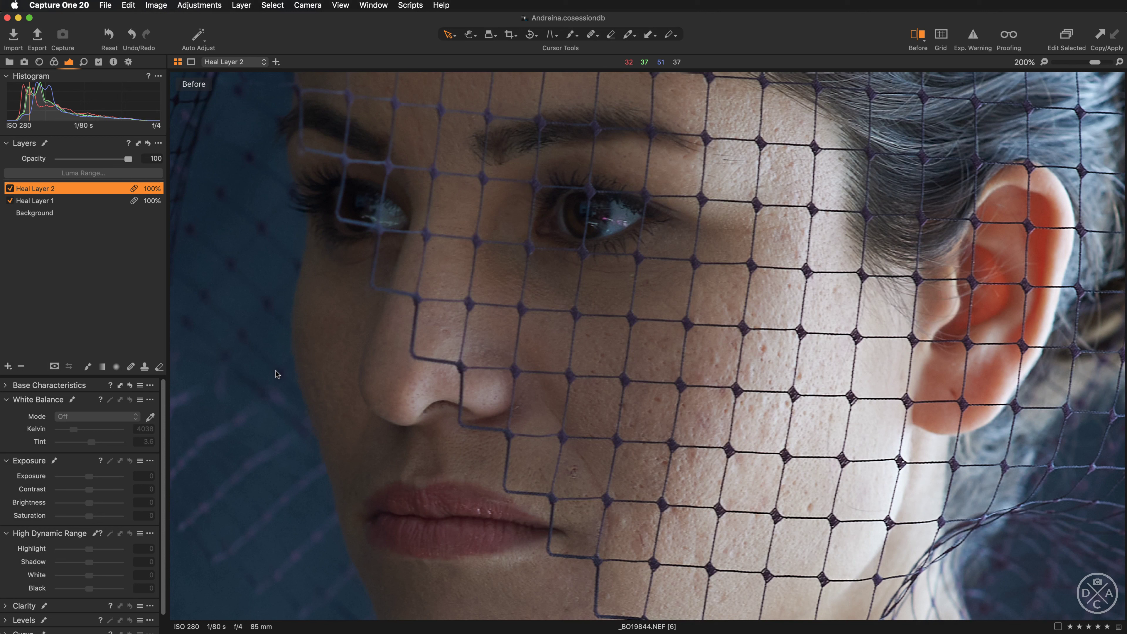
{"action": "key", "text": "y"}
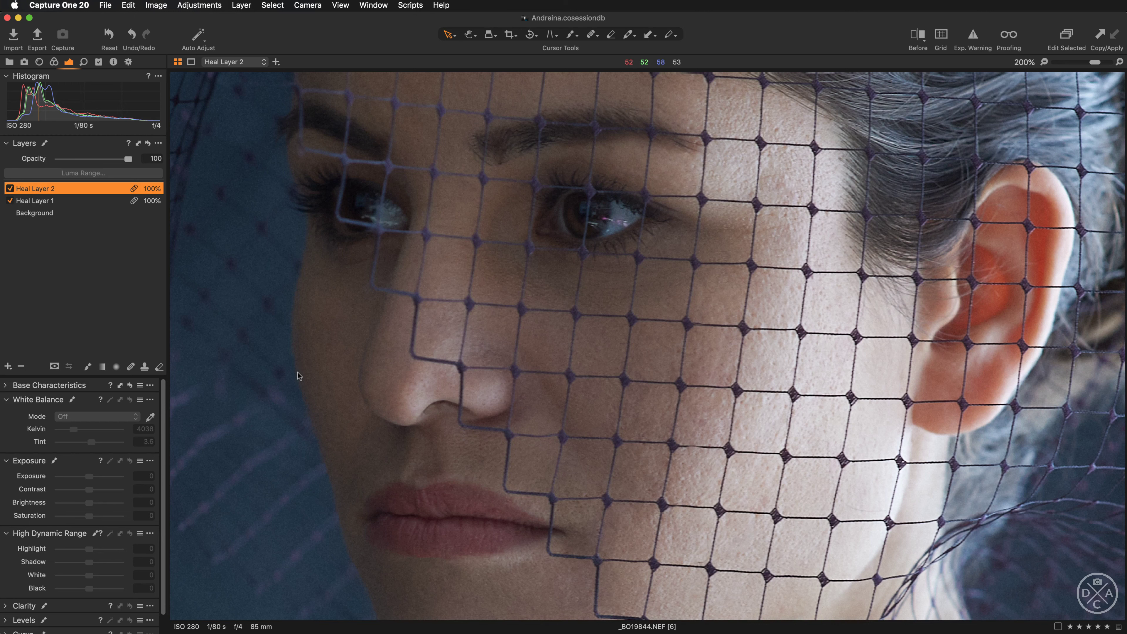
{"action": "key", "text": "super+minus"}
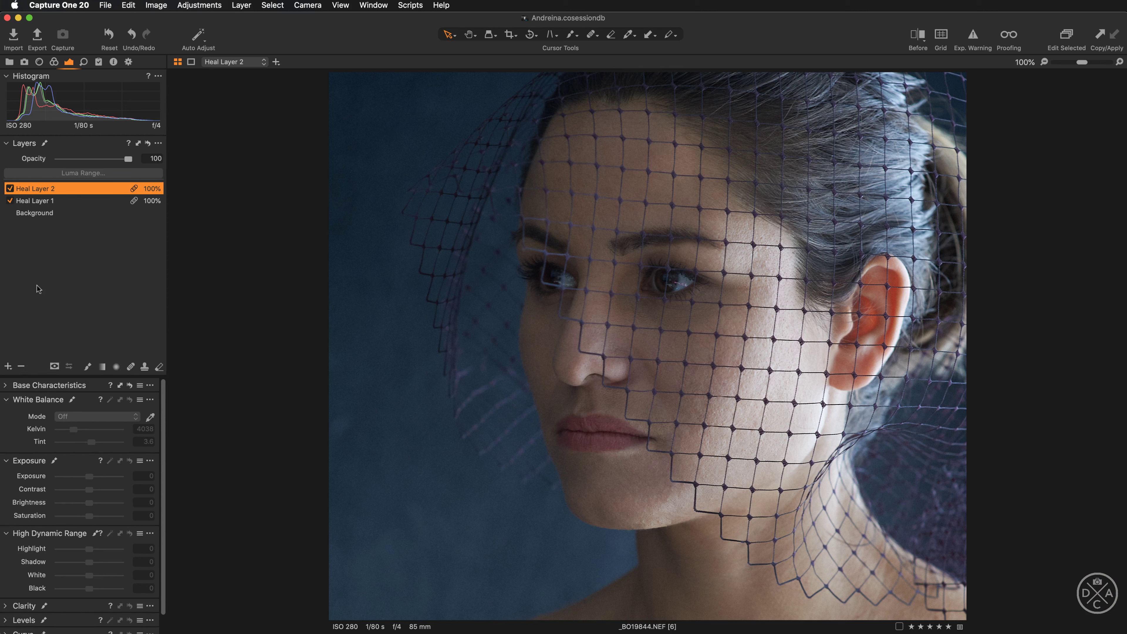
- Add a filled adjustment layer above the heal layers and name it skin
{"action": "left_click", "coordinate": [8, 367]}
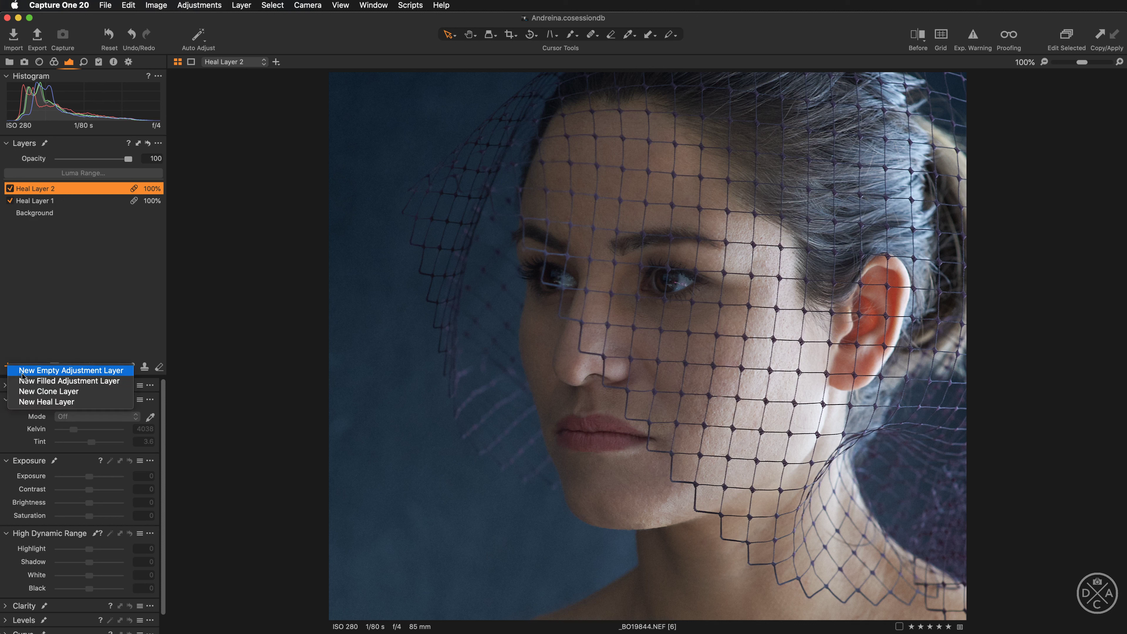
{"action": "left_click", "coordinate": [29, 380]}
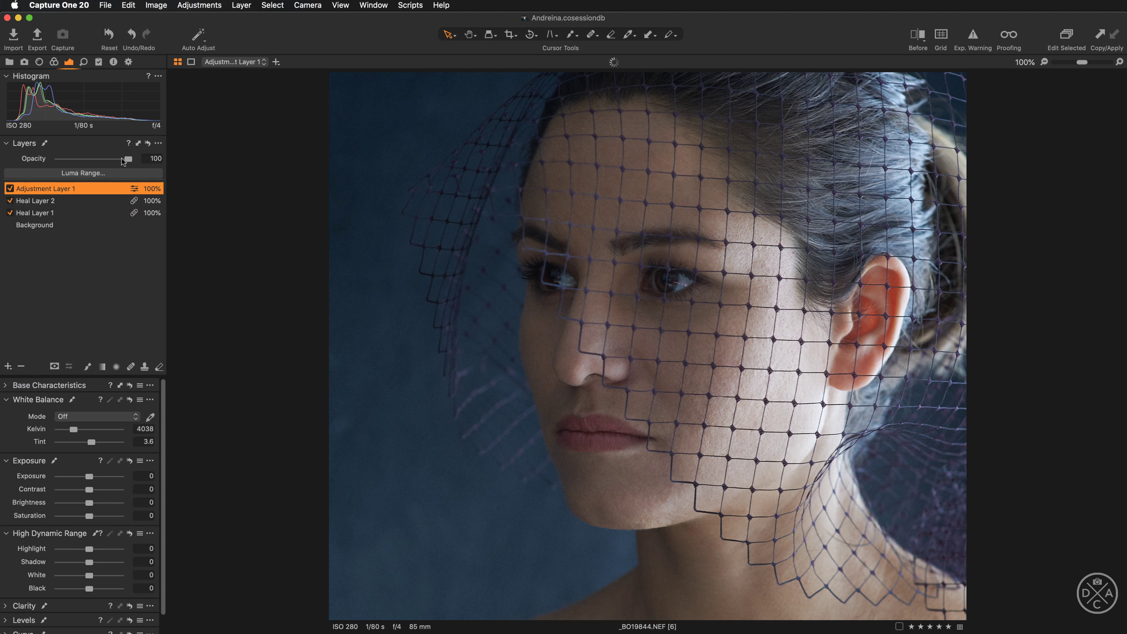
{"action": "double_click", "coordinate": [36, 188]}
{"action": "type", "text": "skin"}
{"action": "key", "text": "Return"}
- Try Natural Clarity at 100 and -41 on the skin layer, compare the effect, and reset Clarity to 0
{"action": "left_click", "coordinate": [7, 607]}
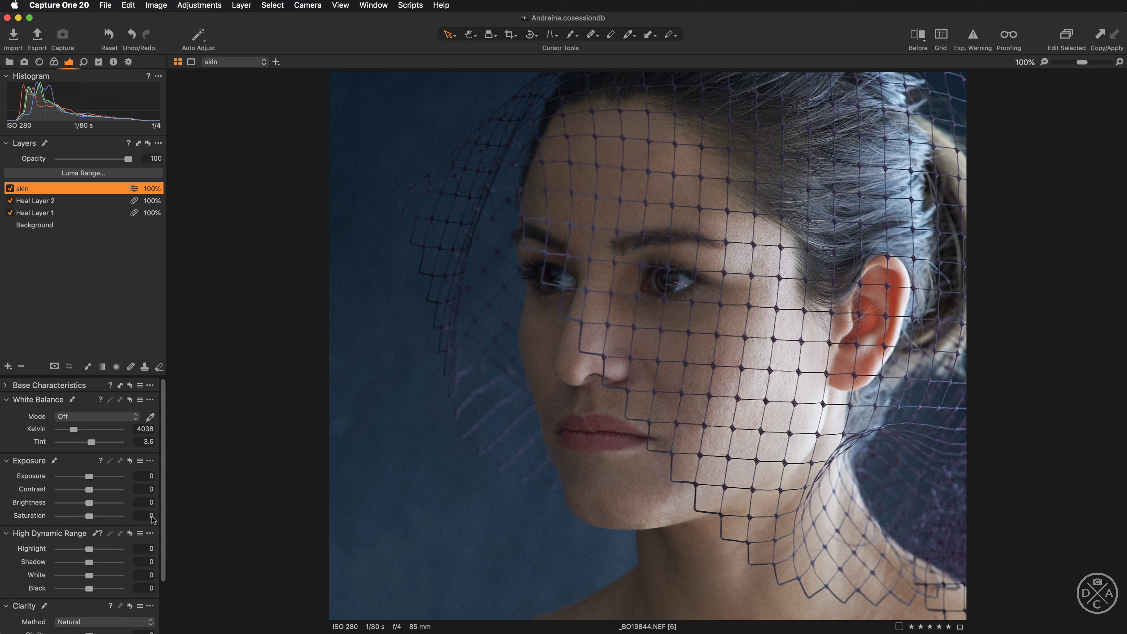
{"action": "left_click_drag", "start_coordinate": [163, 503], "coordinate": [163, 568]}
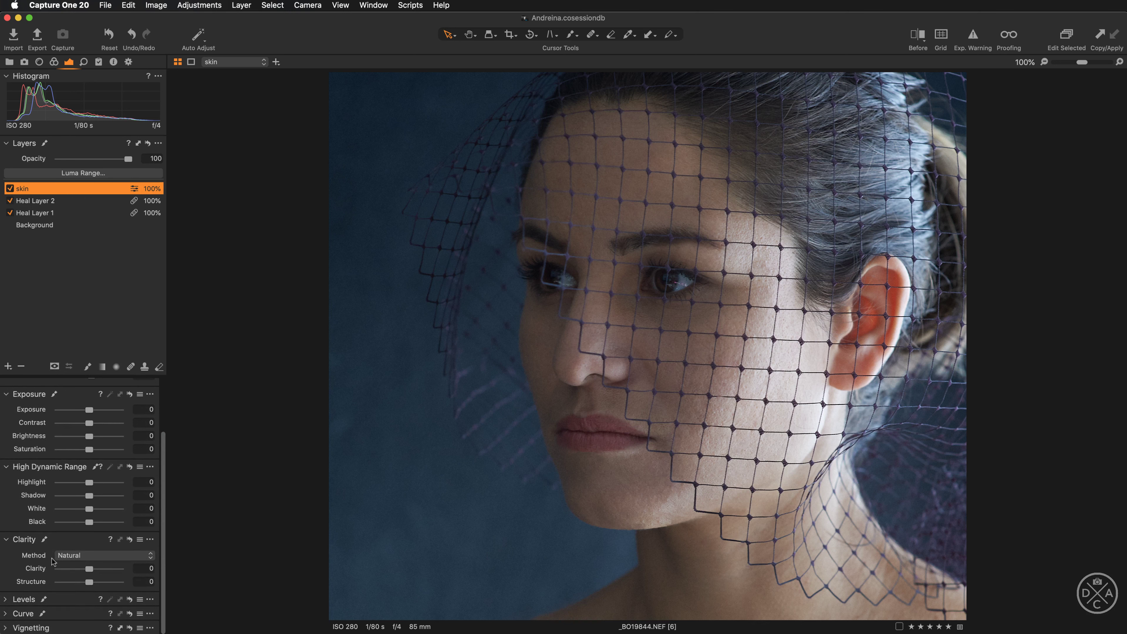
{"action": "left_click_drag", "start_coordinate": [89, 570], "coordinate": [127, 569]}
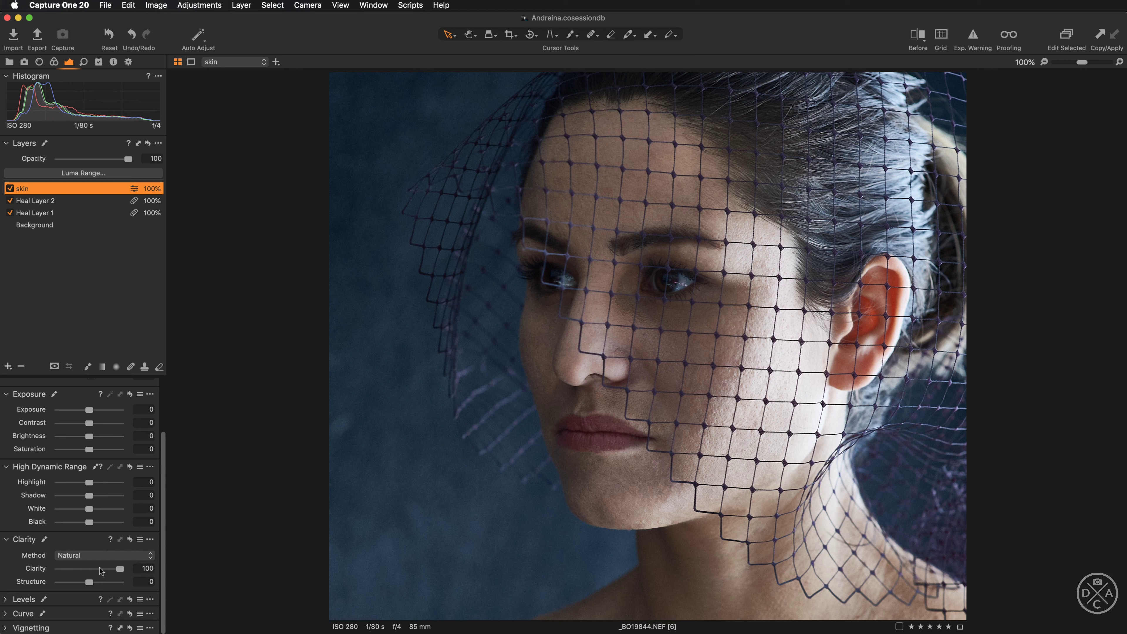
{"action": "left_click_drag", "start_coordinate": [120, 571], "coordinate": [76, 570]}
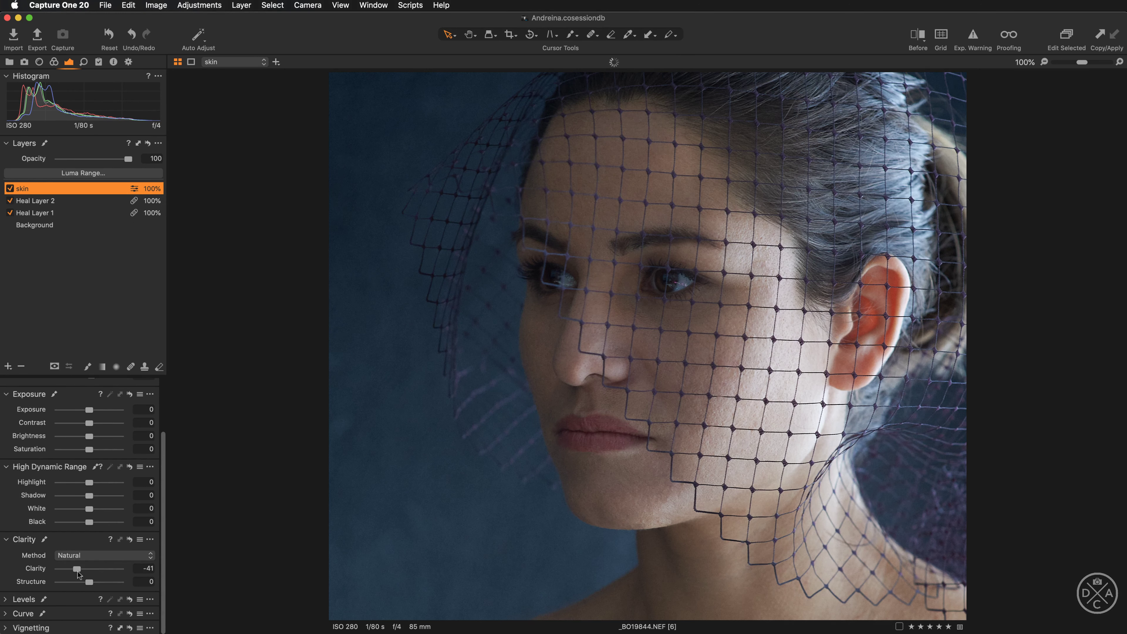
{"action": "double_click", "coordinate": [36, 570]}
{"action": "key", "text": "super+z"}
{"action": "double_click", "coordinate": [77, 570]}
- Open the skin layer's luma range with its mask displayed and limit it to 121–255 with a lower falloff of 84
{"action": "left_click", "coordinate": [105, 173]}
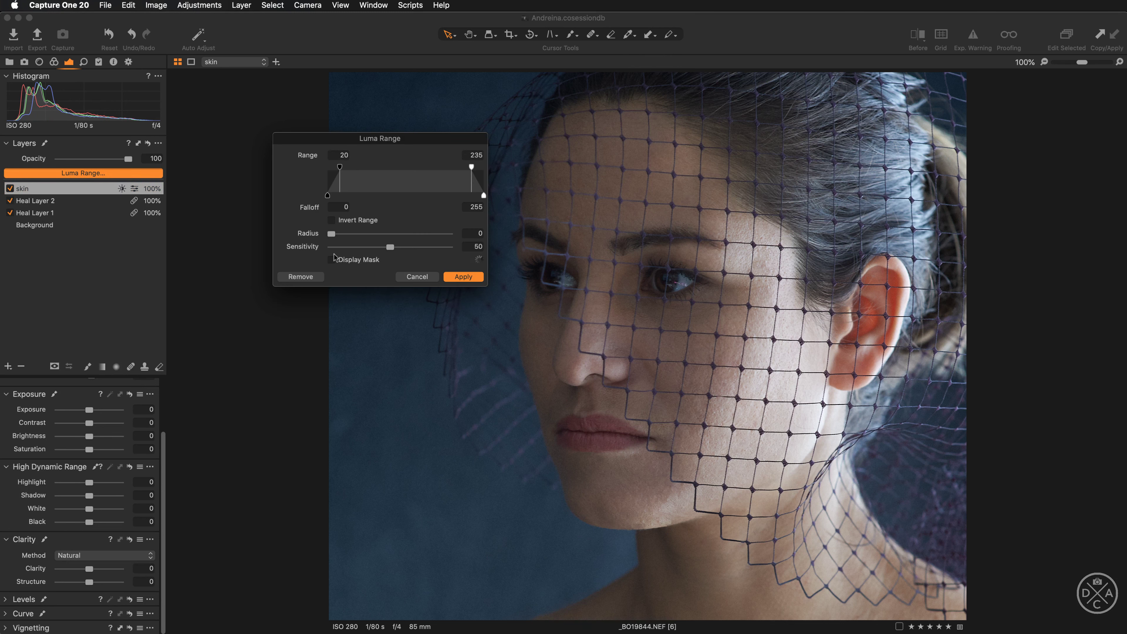
{"action": "left_click_drag", "start_coordinate": [436, 145], "coordinate": [347, 136]}
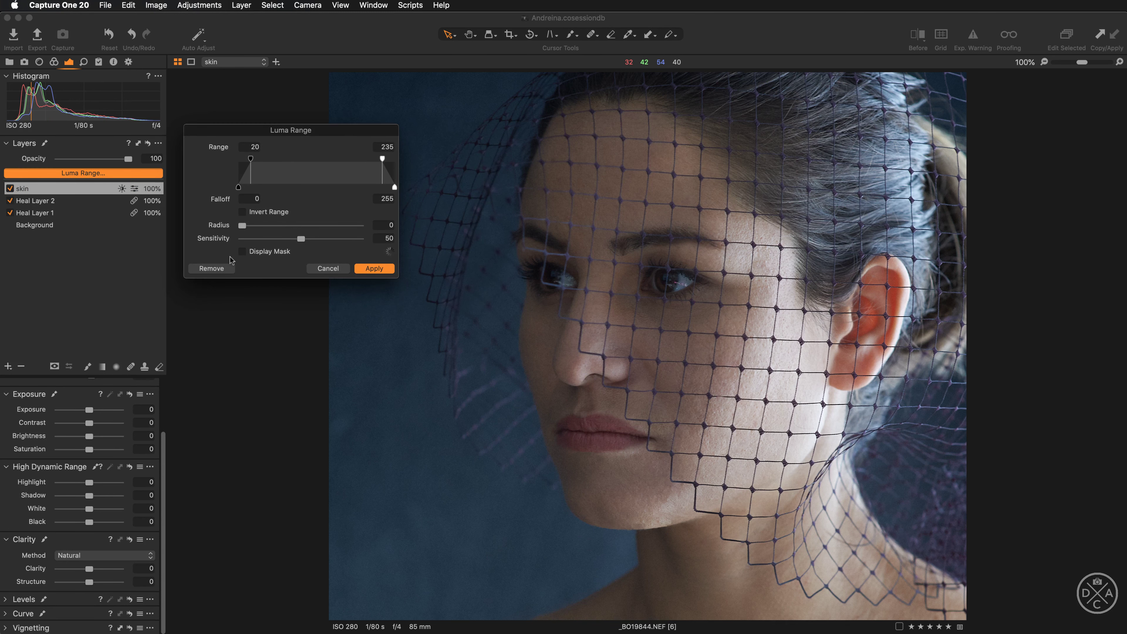
{"action": "left_click", "coordinate": [242, 252]}
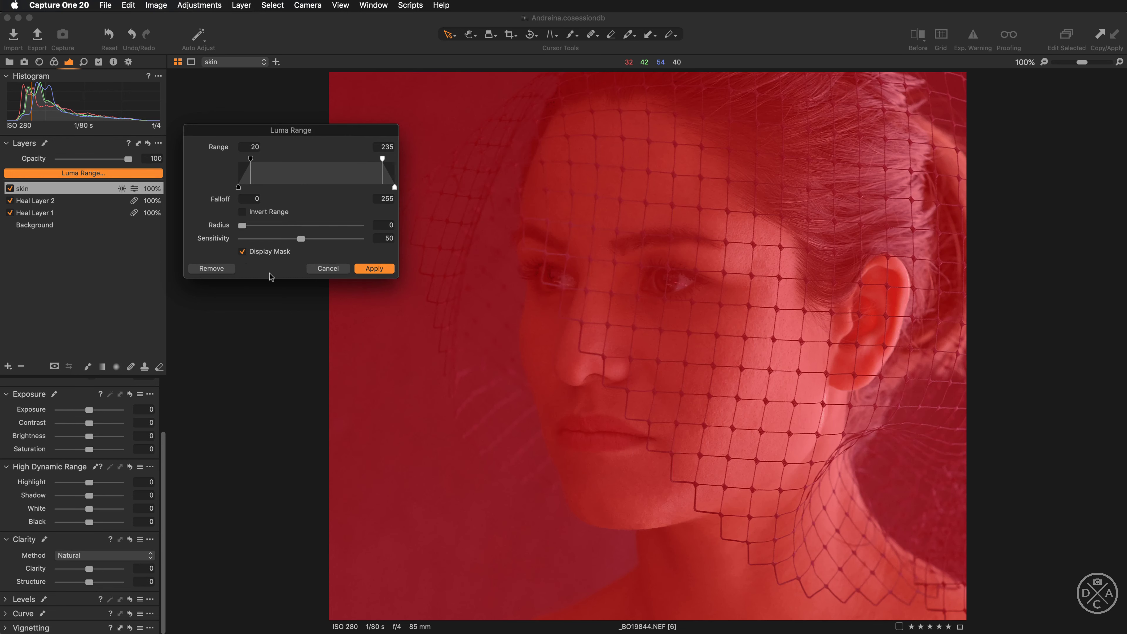
{"action": "left_click_drag", "start_coordinate": [382, 159], "coordinate": [395, 159]}
{"action": "left_click_drag", "start_coordinate": [251, 159], "coordinate": [312, 160]}
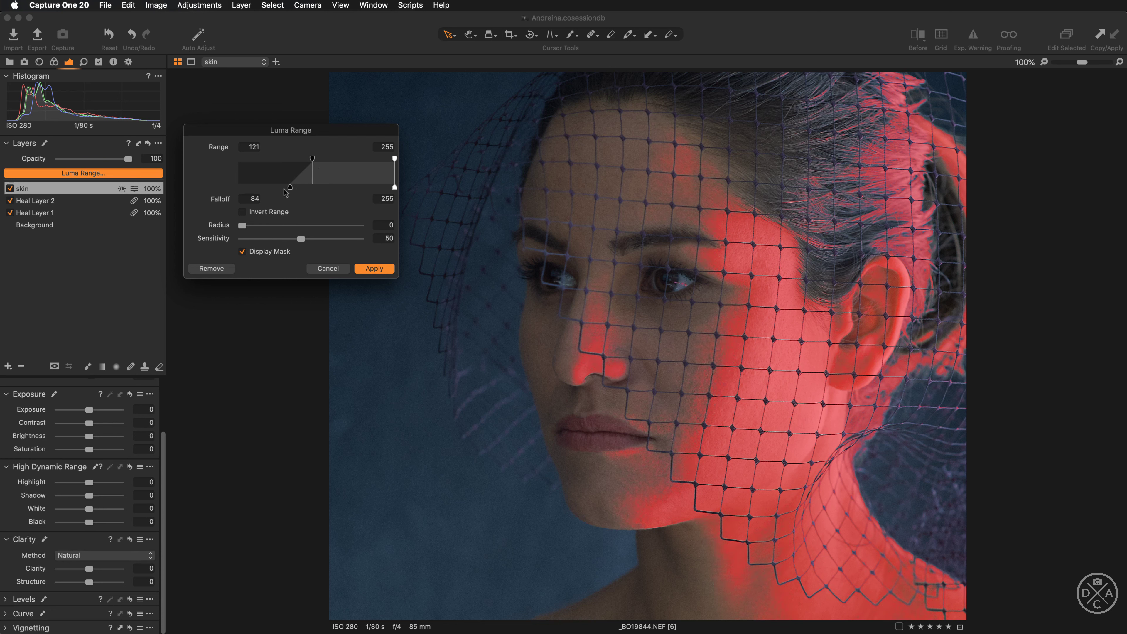
- Refine the luma range to about 128–255 with lower falloff about 92, set radius to about 19 and sensitivity to 0, and apply
{"action": "left_click_drag", "start_coordinate": [313, 159], "coordinate": [318, 162]}
{"action": "left_click_drag", "start_coordinate": [242, 225], "coordinate": [300, 232]}
{"action": "left_click_drag", "start_coordinate": [301, 238], "coordinate": [221, 244]}
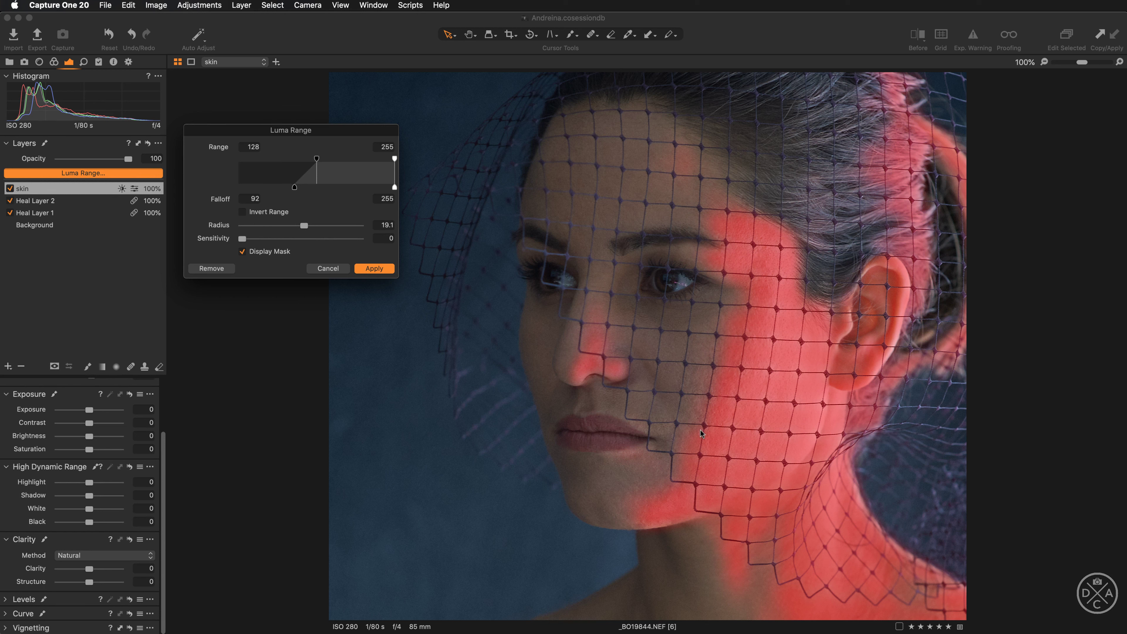
{"action": "mouse_move", "coordinate": [306, 227]}
{"action": "left_mouse_down"}
{"action": "mouse_move", "coordinate": [333, 231]}
{"action": "mouse_move", "coordinate": [313, 226]}
{"action": "left_mouse_up"}
{"action": "left_click_drag", "start_coordinate": [314, 164], "coordinate": [292, 189]}
{"action": "left_click", "coordinate": [378, 269]}
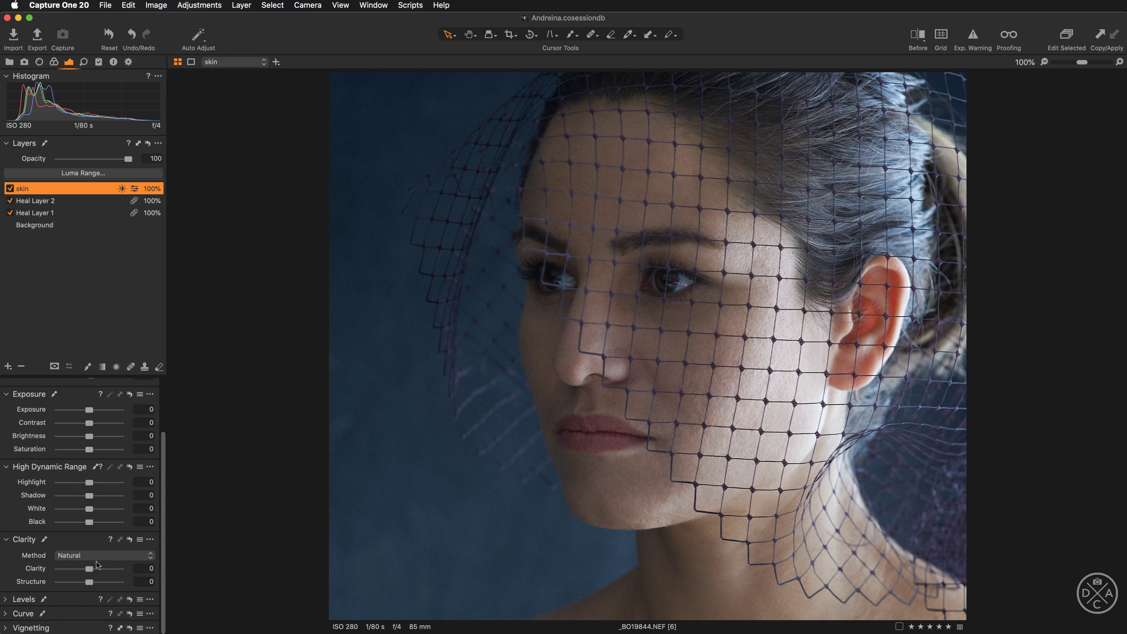
- Set Natural Clarity to -74 on the skin layer and compare the cheek with Clarity reset
{"action": "key", "text": "super+equal"}
{"action": "left_click_drag", "start_coordinate": [557, 545], "coordinate": [554, 435]}
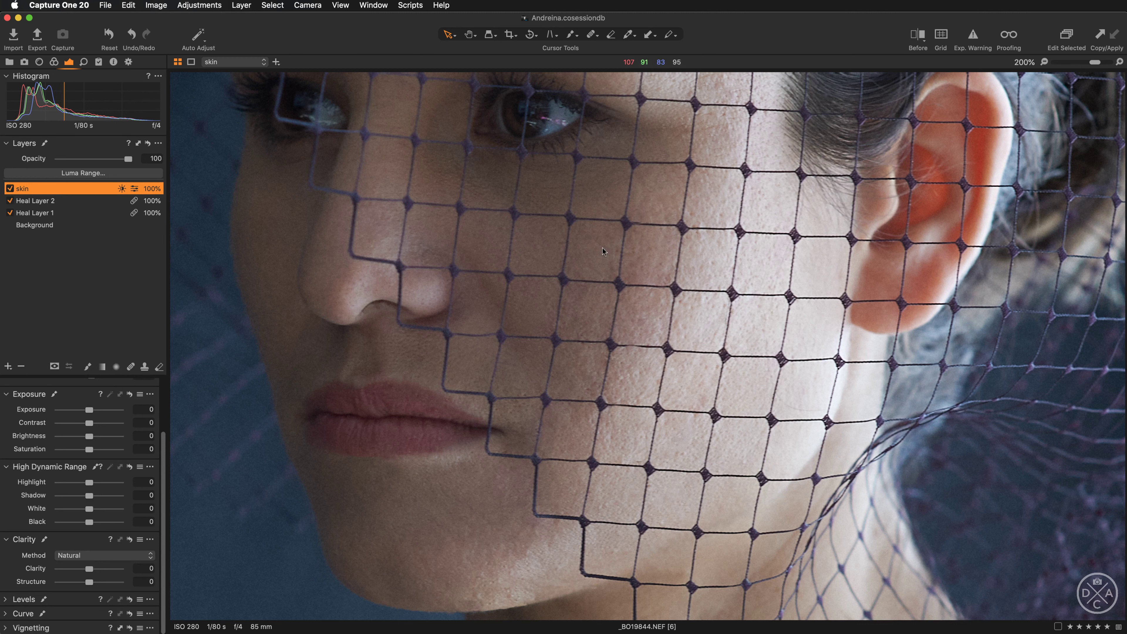
{"action": "scroll", "coordinate": [403, 502], "scroll_direction": "up", "scroll_amount": 2}
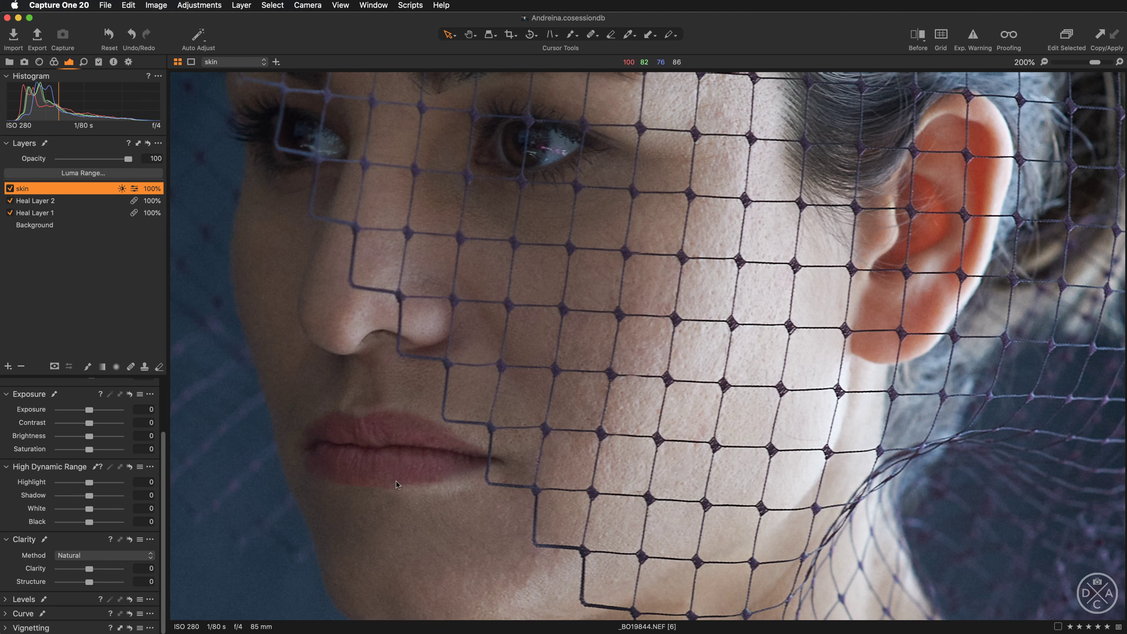
{"action": "left_click_drag", "start_coordinate": [88, 569], "coordinate": [67, 571]}
{"action": "double_click", "coordinate": [33, 570]}
{"action": "key", "text": "super+z"}
- Compare the portrait at 100% with the skin layer off and on, and hide the layer's mask display
{"action": "key", "text": "super+minus"}
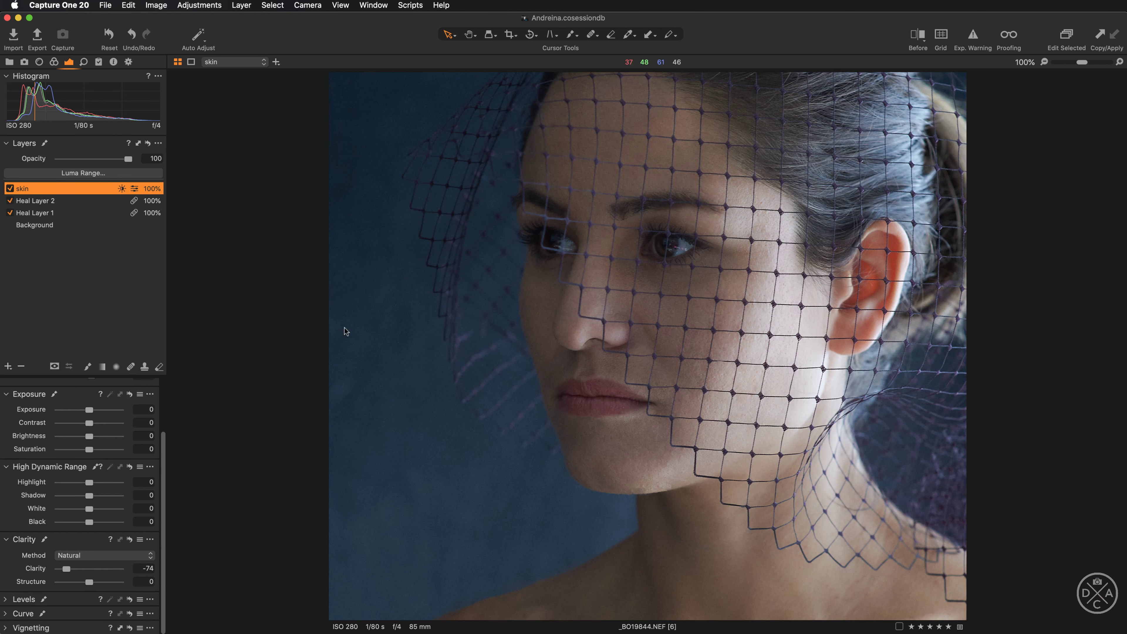
{"action": "left_click_drag", "start_coordinate": [367, 318], "coordinate": [345, 385]}
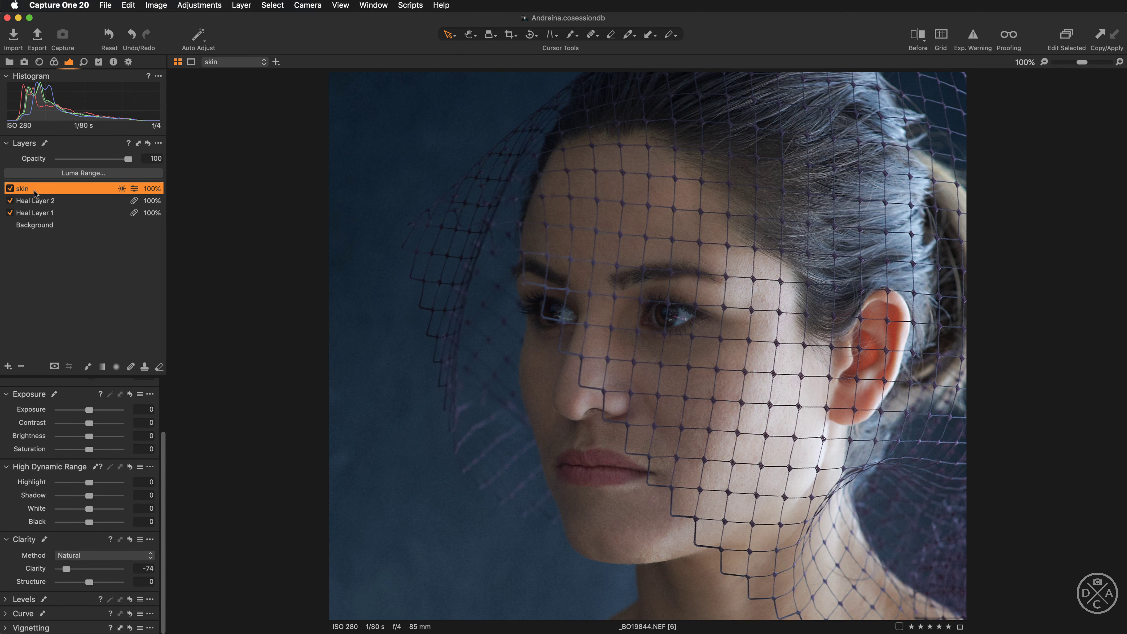
{"action": "left_click", "coordinate": [9, 189]}
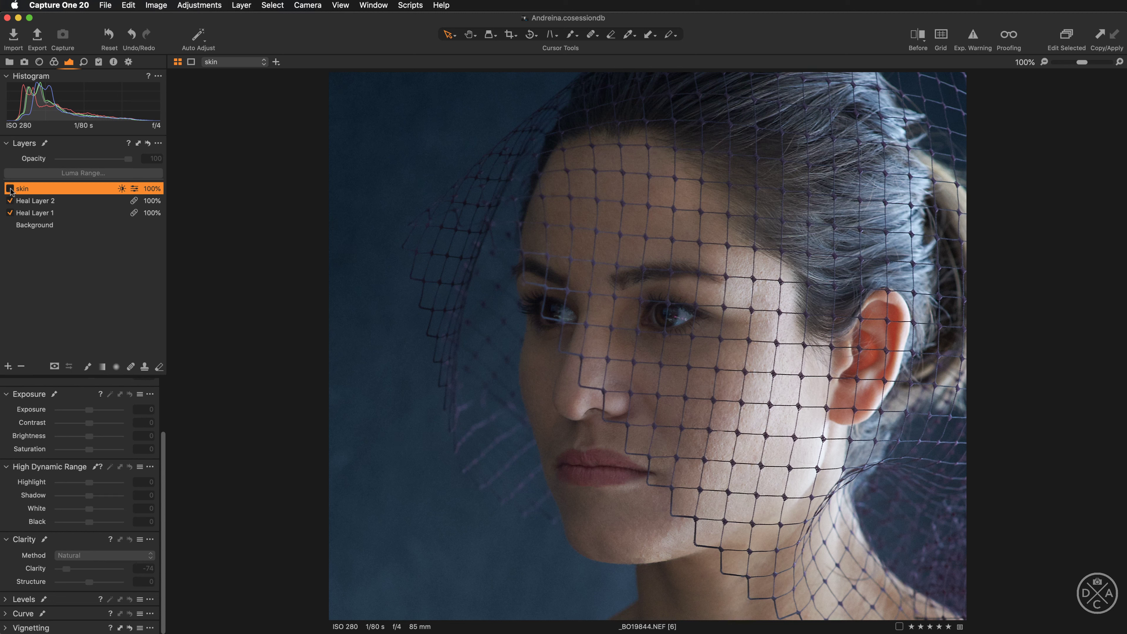
{"action": "left_click", "coordinate": [10, 189]}
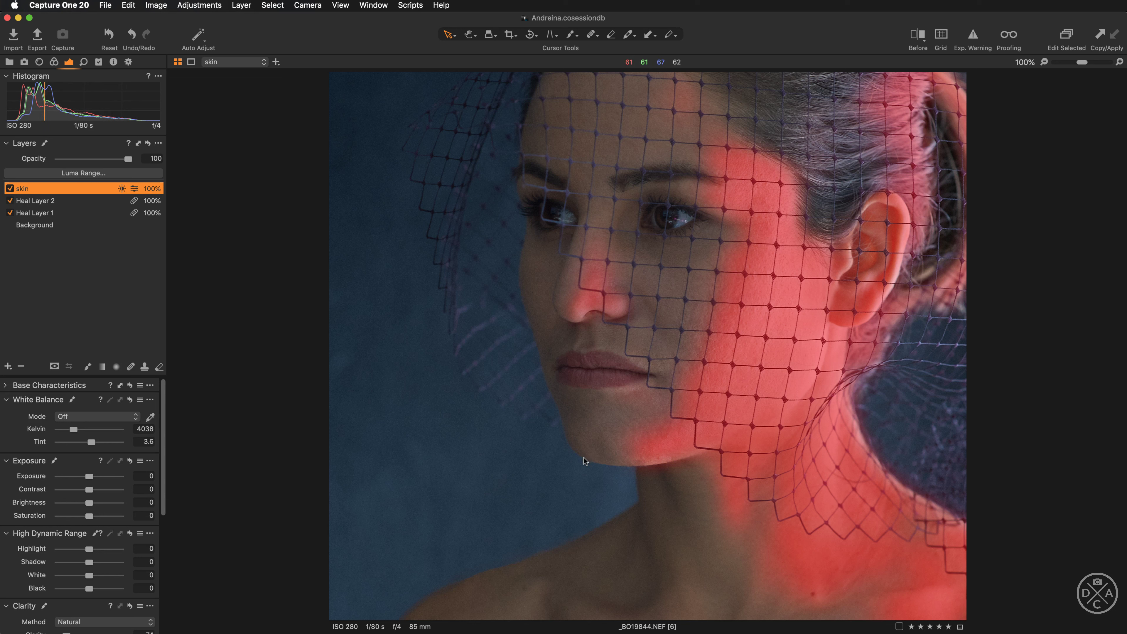
{"action": "key", "text": "m"}
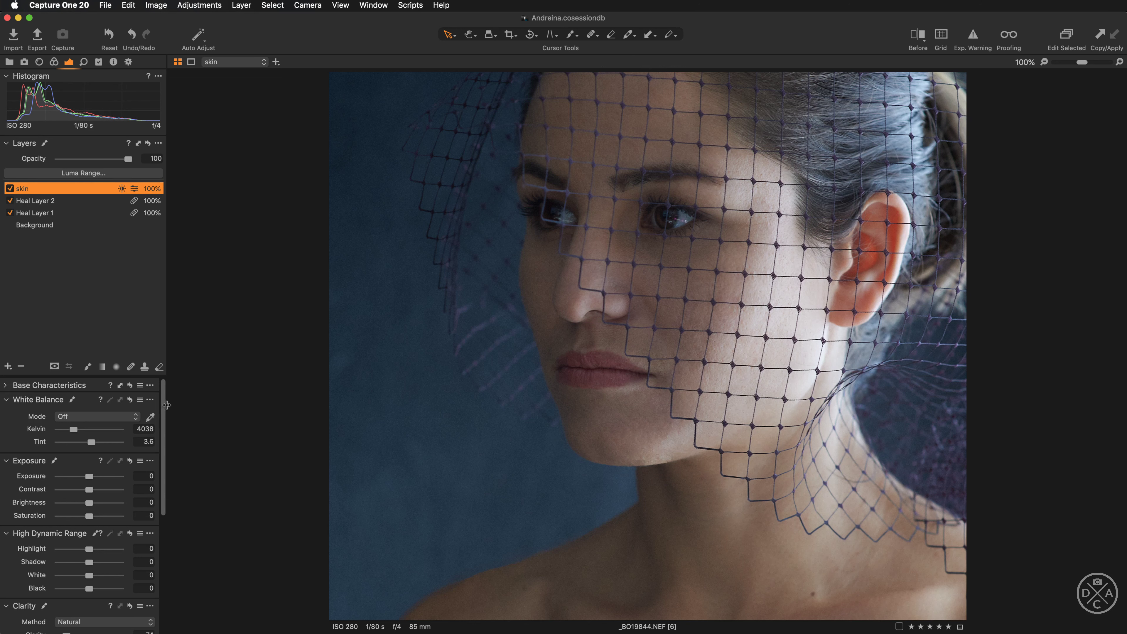
- Lift the midtones slightly with a Luma curve point on the skin layer and compare the cheek with the layer off and on
{"action": "left_click_drag", "start_coordinate": [164, 408], "coordinate": [164, 557]}
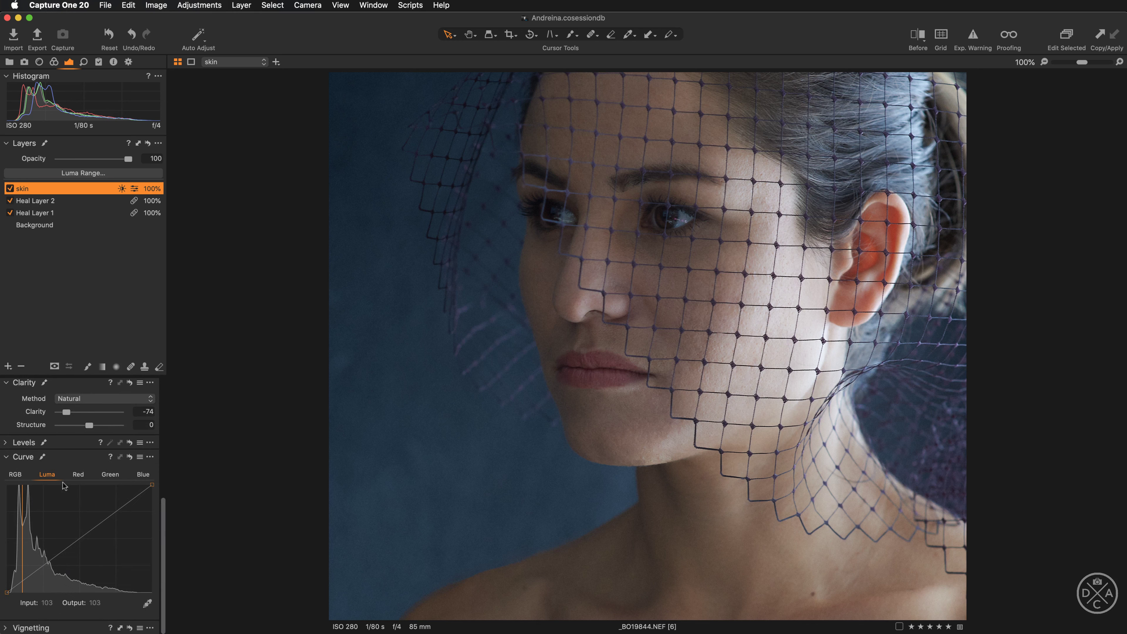
{"action": "left_click", "coordinate": [80, 538]}
{"action": "left_click_drag", "start_coordinate": [80, 538], "coordinate": [79, 536]}
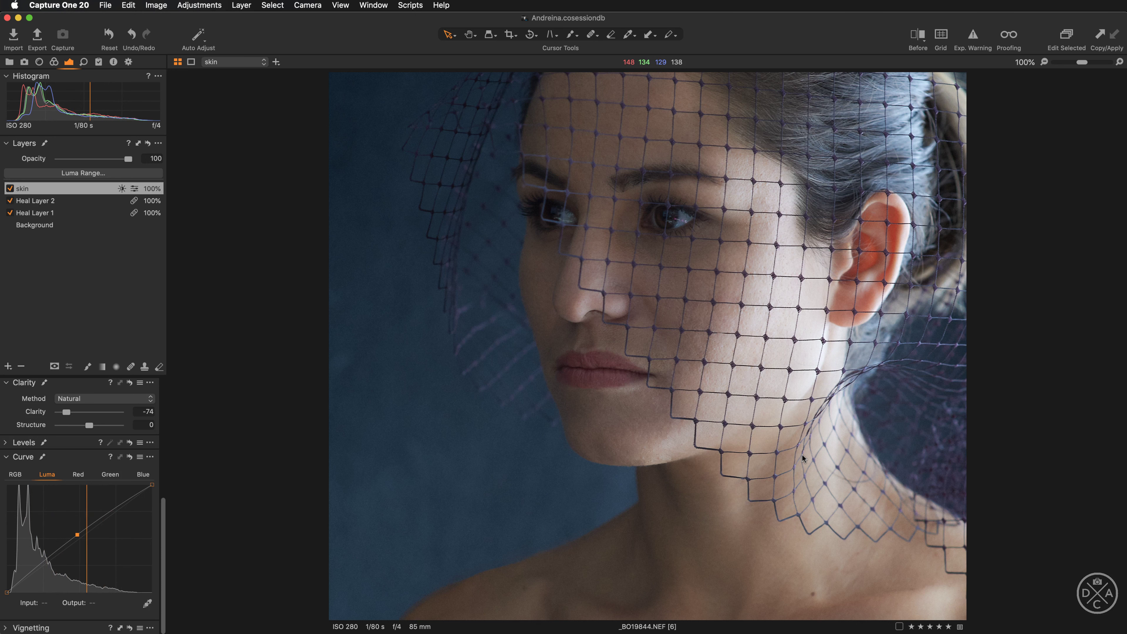
{"action": "key", "text": "super+equal"}
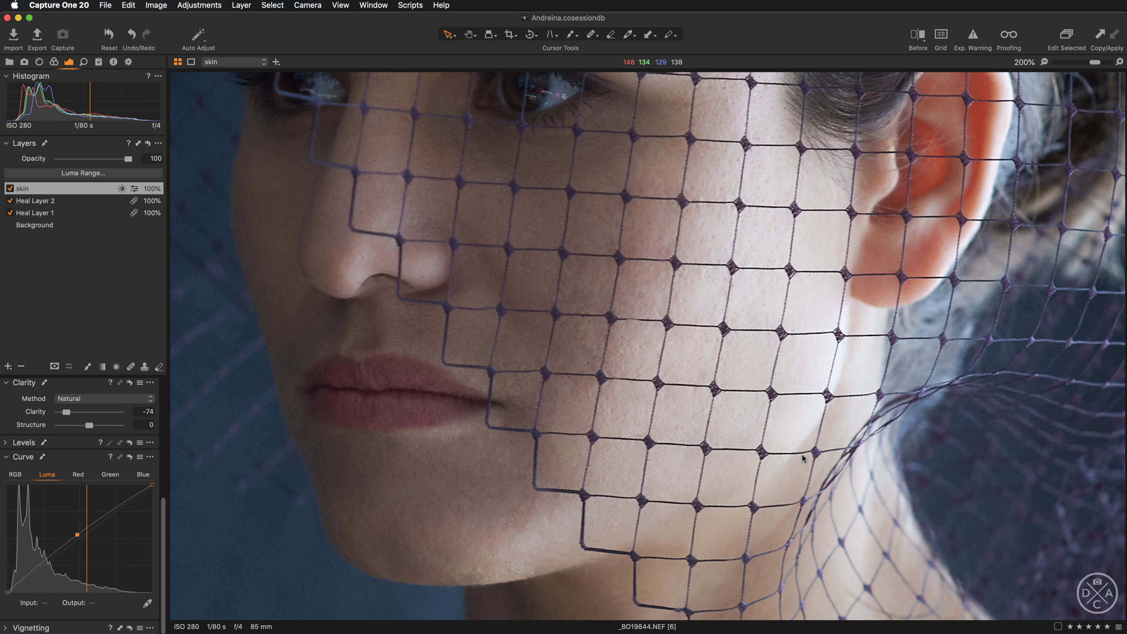
{"action": "left_click", "coordinate": [9, 189]}
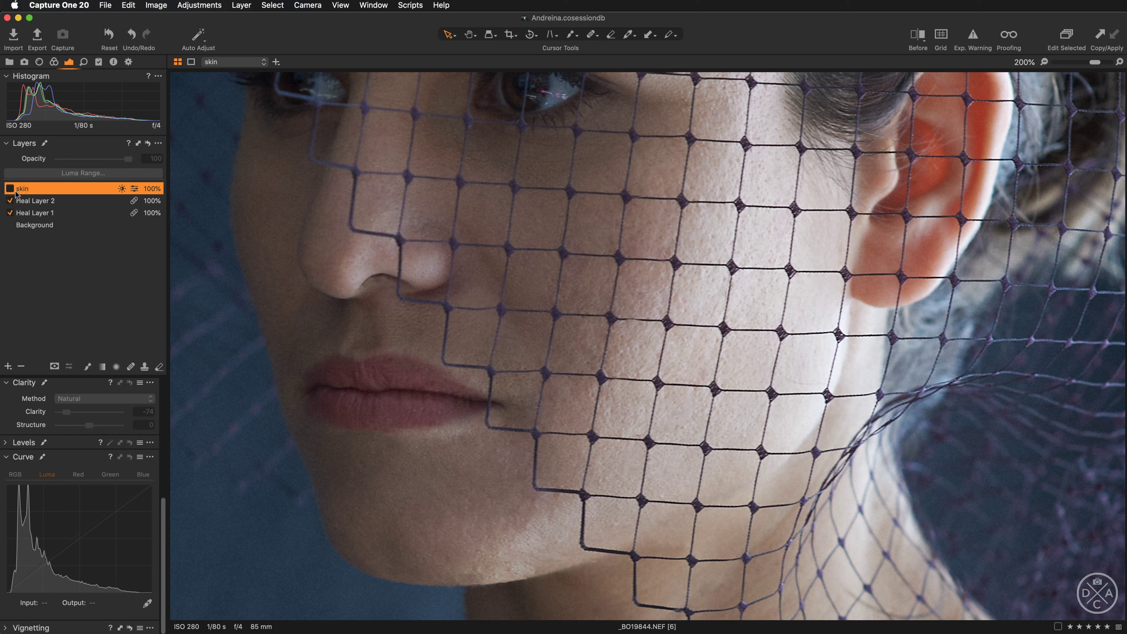
{"action": "left_click", "coordinate": [10, 188]}
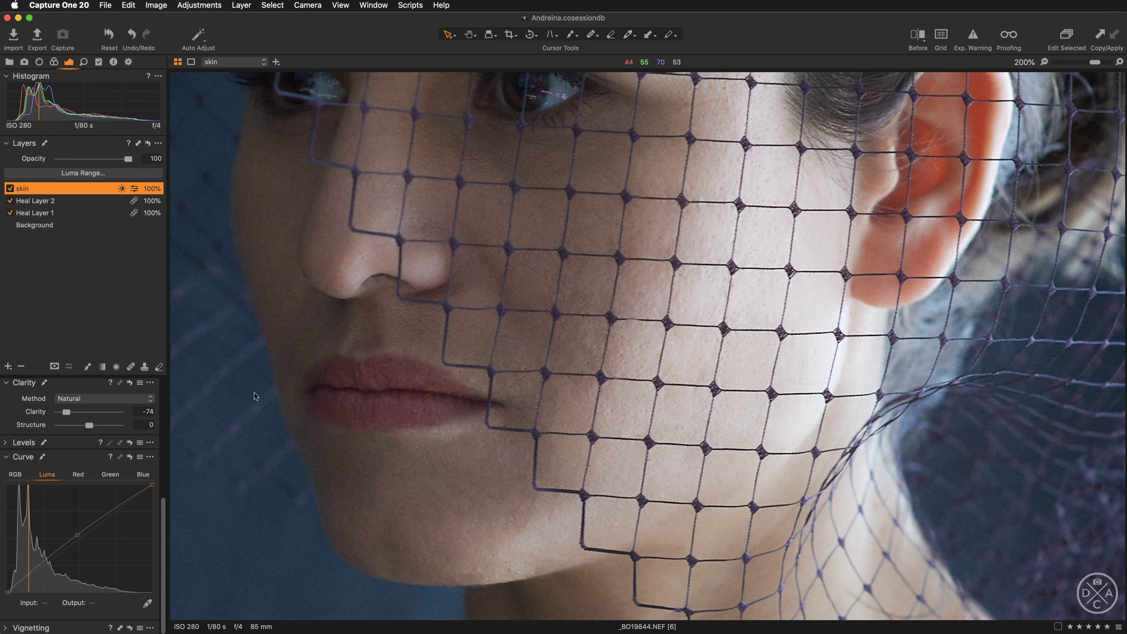
- Create an empty adjustment layer above the skin layer and lower the mask brush's flow, ready for work on the eyes
{"action": "scroll", "coordinate": [254, 393], "scroll_direction": "up", "scroll_amount": 2}
{"action": "left_click_drag", "start_coordinate": [441, 456], "coordinate": [483, 466]}
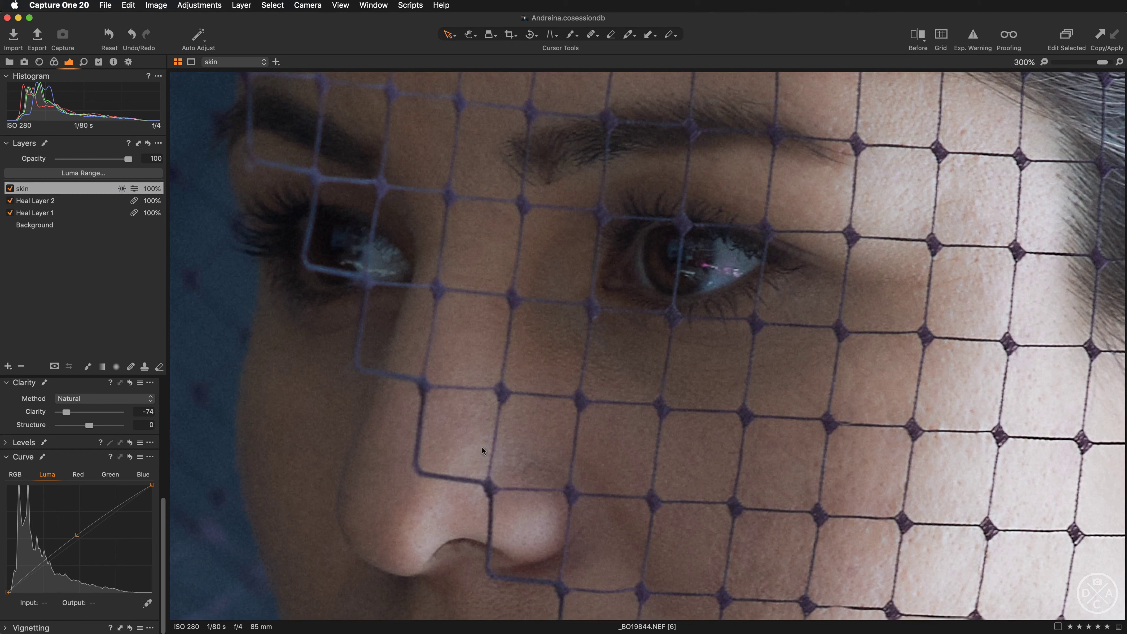
{"action": "left_click", "coordinate": [8, 367]}
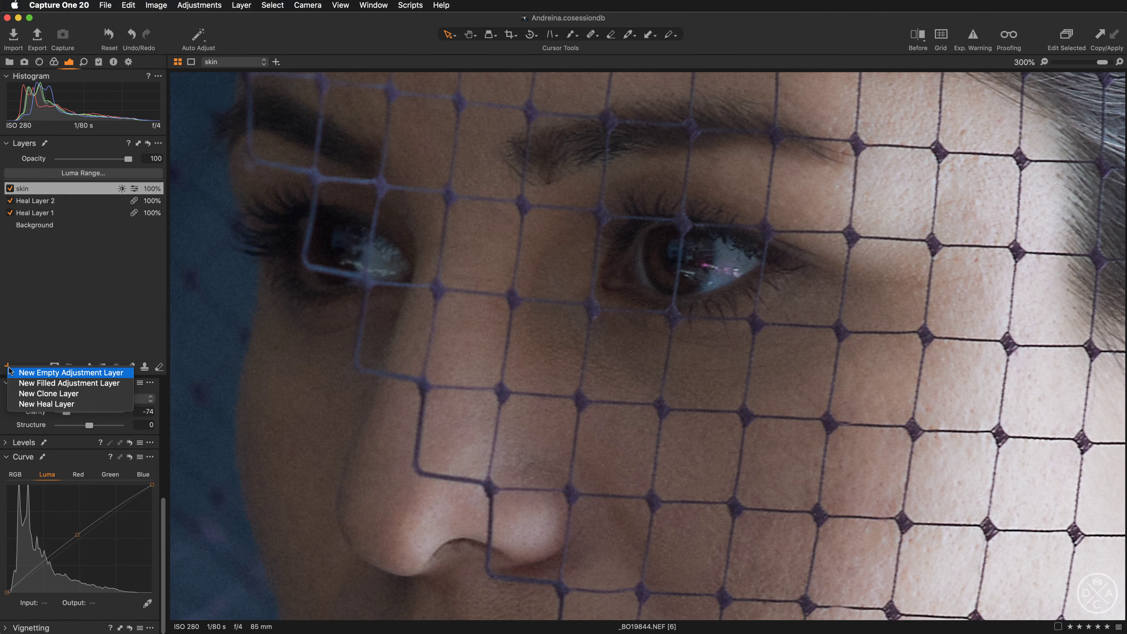
{"action": "left_click", "coordinate": [40, 372]}
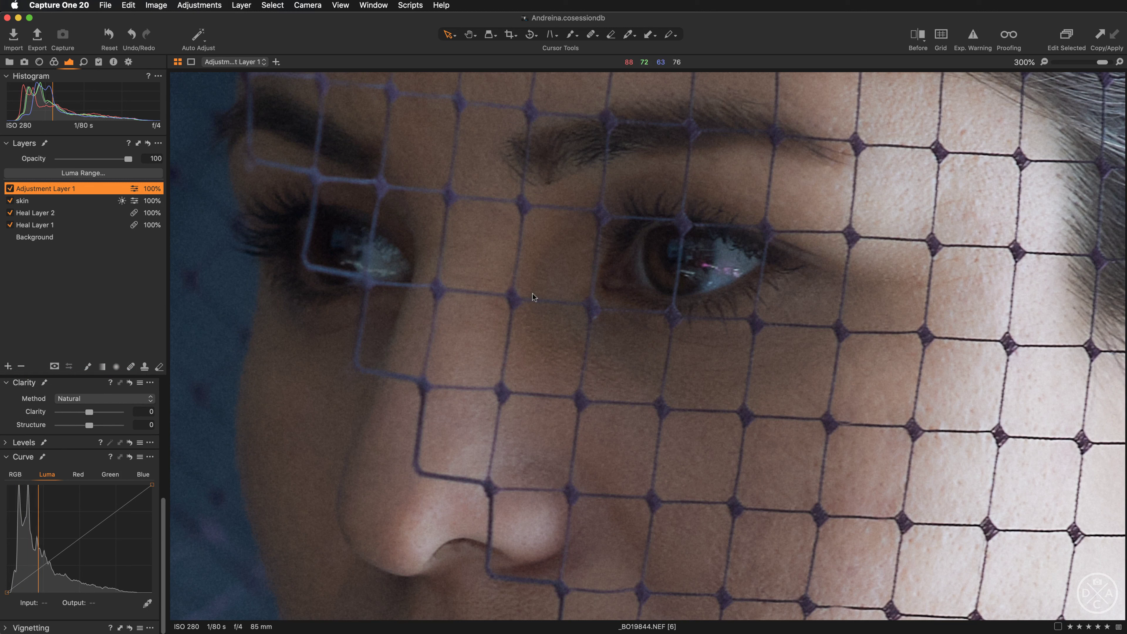
{"action": "key", "text": "b"}
{"action": "right_click", "coordinate": [478, 340]}
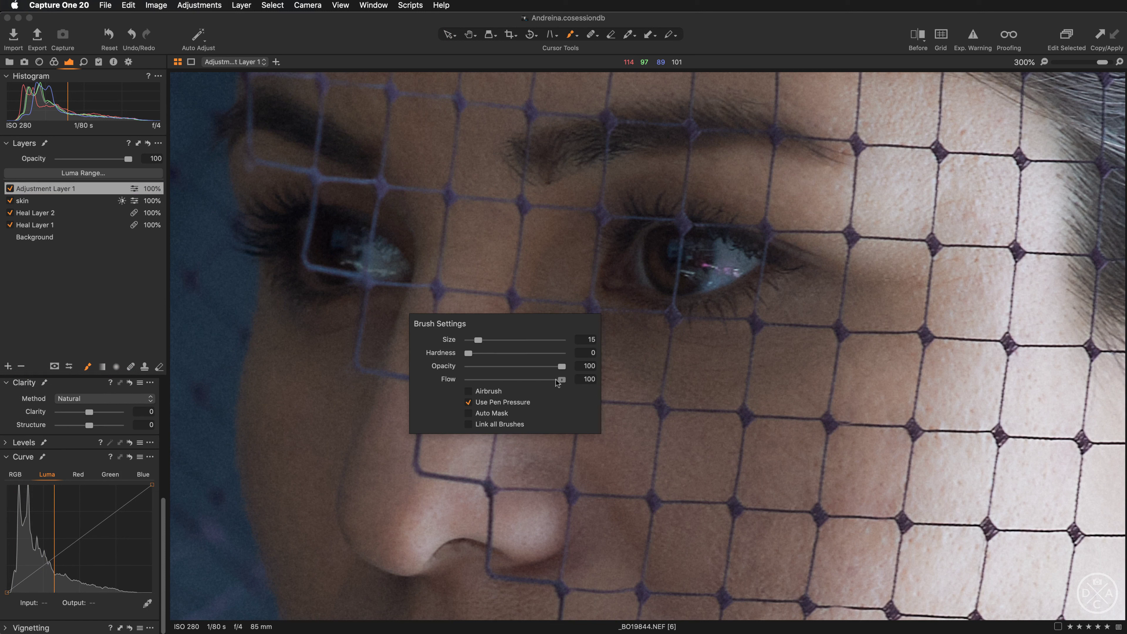
{"action": "left_click_drag", "start_coordinate": [549, 380], "coordinate": [512, 380]}
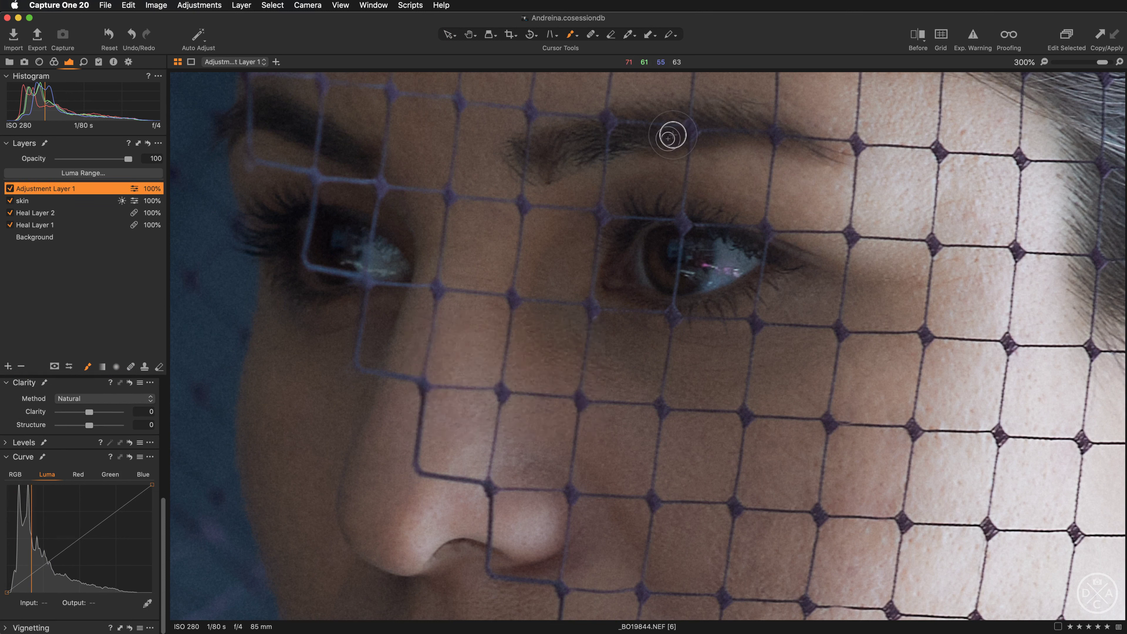
- Paint the mask over the irises of both eyes, avoiding the veil thread, and hide the mask display
{"action": "mouse_move", "coordinate": [671, 259]}
{"action": "left_mouse_down"}
{"action": "mouse_move", "coordinate": [653, 239]}
{"action": "mouse_move", "coordinate": [648, 250]}
{"action": "mouse_move", "coordinate": [654, 236]}
{"action": "mouse_move", "coordinate": [669, 236]}
{"action": "mouse_move", "coordinate": [654, 261]}
{"action": "mouse_move", "coordinate": [668, 239]}
{"action": "mouse_move", "coordinate": [667, 270]}
{"action": "mouse_move", "coordinate": [657, 254]}
{"action": "mouse_move", "coordinate": [665, 281]}
{"action": "mouse_move", "coordinate": [668, 251]}
{"action": "mouse_move", "coordinate": [666, 285]}
{"action": "left_mouse_up"}
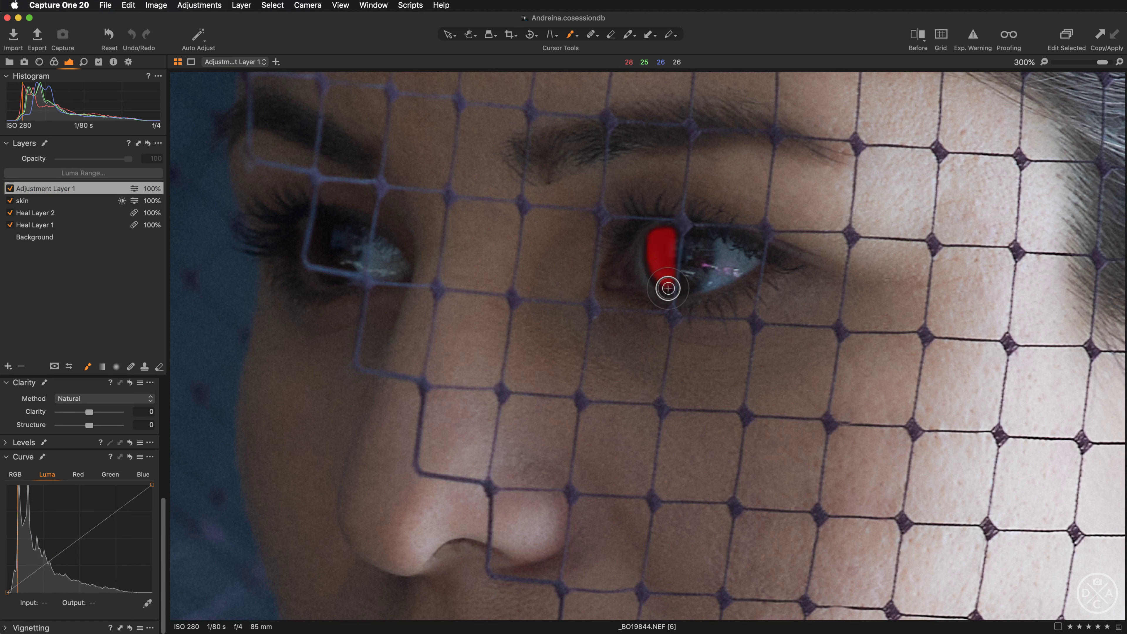
{"action": "left_click", "coordinate": [684, 251]}
{"action": "mouse_move", "coordinate": [692, 242]}
{"action": "left_mouse_down"}
{"action": "mouse_move", "coordinate": [684, 285]}
{"action": "mouse_move", "coordinate": [704, 256]}
{"action": "mouse_move", "coordinate": [698, 274]}
{"action": "mouse_move", "coordinate": [690, 240]}
{"action": "left_mouse_up"}
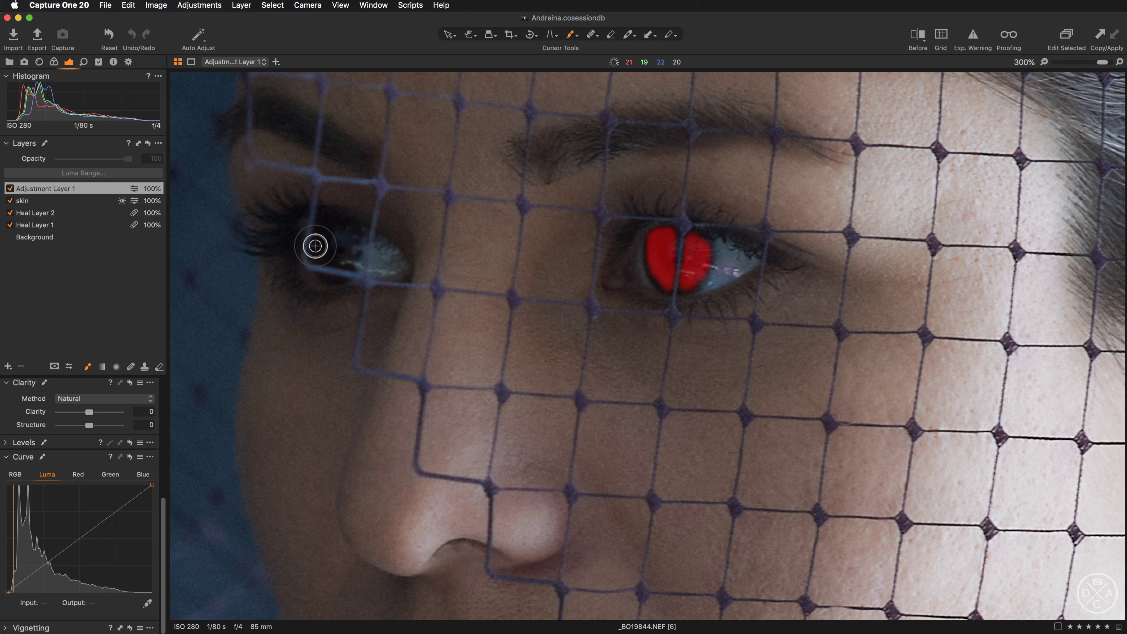
{"action": "mouse_move", "coordinate": [312, 244]}
{"action": "left_mouse_down"}
{"action": "mouse_move", "coordinate": [352, 250]}
{"action": "mouse_move", "coordinate": [322, 245]}
{"action": "mouse_move", "coordinate": [350, 259]}
{"action": "mouse_move", "coordinate": [325, 257]}
{"action": "mouse_move", "coordinate": [347, 262]}
{"action": "mouse_move", "coordinate": [345, 249]}
{"action": "mouse_move", "coordinate": [336, 280]}
{"action": "left_mouse_up"}
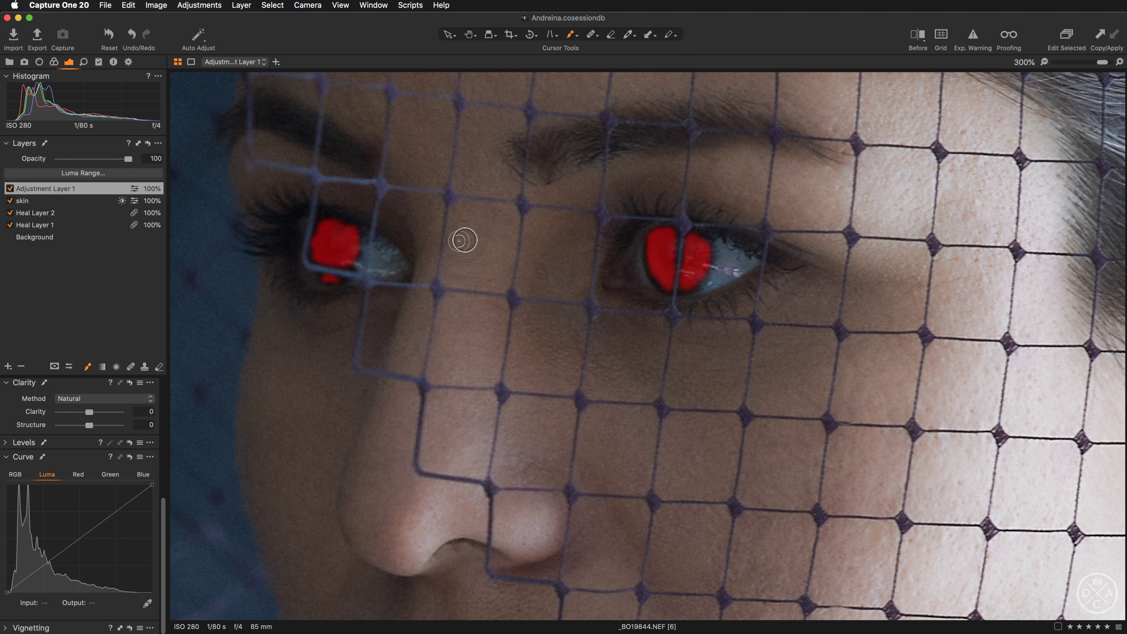
{"action": "key", "text": "m"}
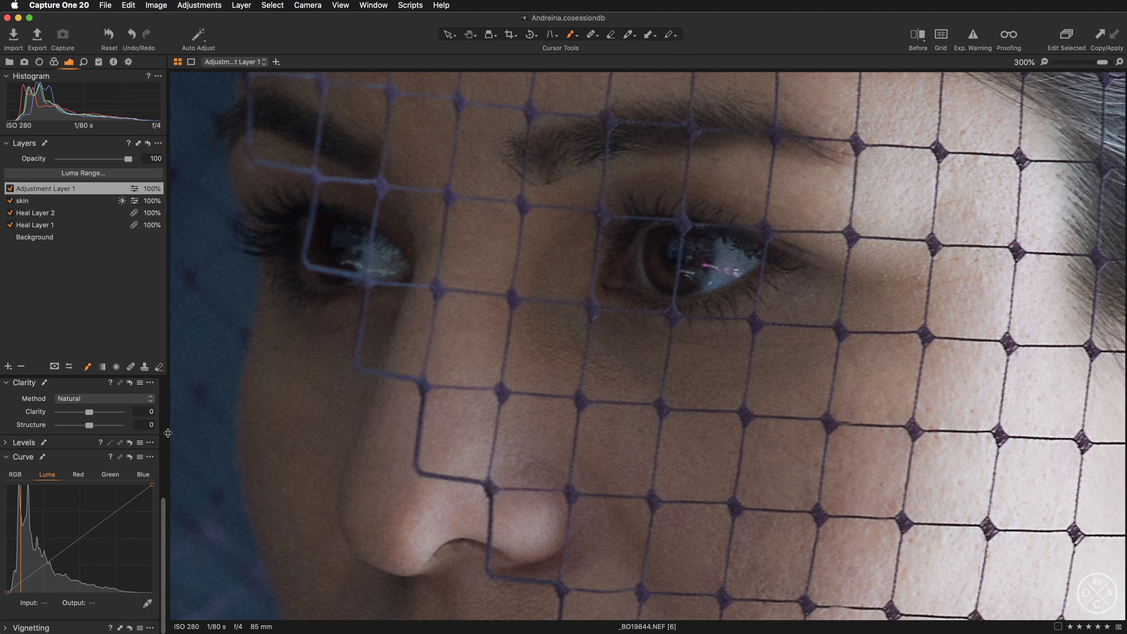
- Set High Dynamic Range Shadow to 21 and Black to 5 on the new eye layer
{"action": "left_click_drag", "start_coordinate": [164, 511], "coordinate": [168, 398]}
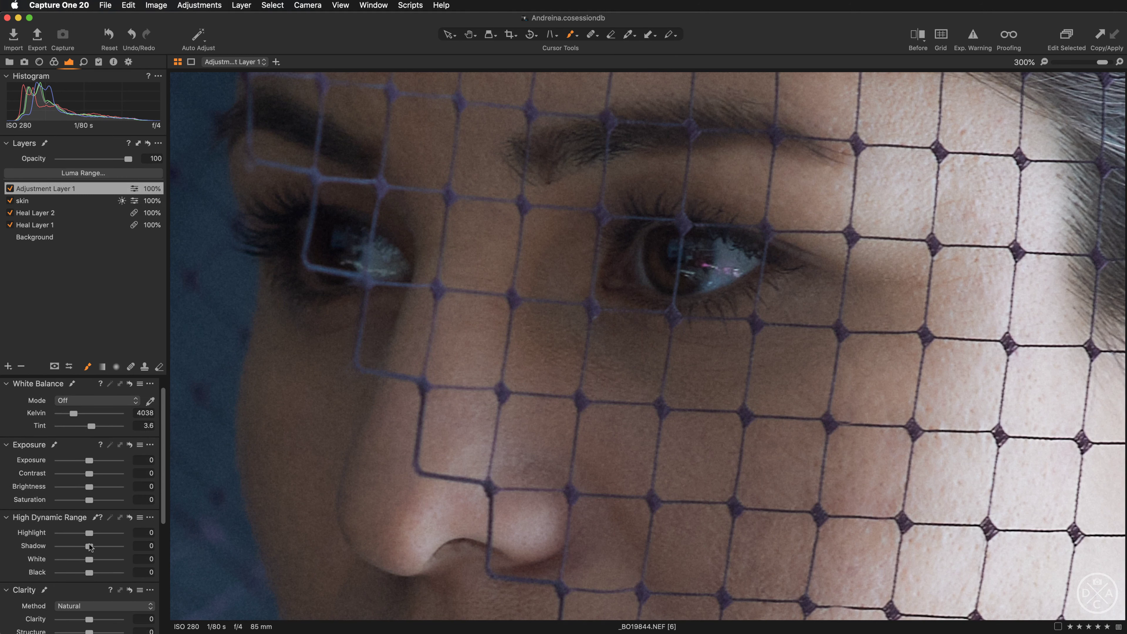
{"action": "left_click_drag", "start_coordinate": [89, 547], "coordinate": [97, 549]}
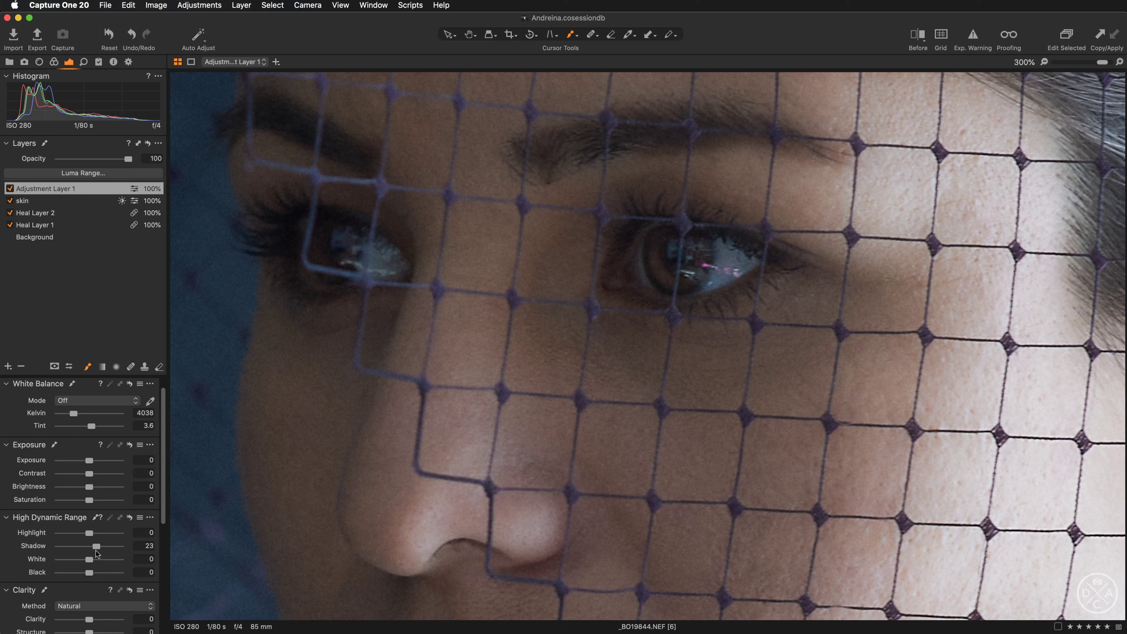
{"action": "left_click", "coordinate": [143, 545]}
{"action": "type", "text": "21"}
{"action": "key", "text": "Return"}
{"action": "double_click", "coordinate": [34, 546]}
{"action": "double_click", "coordinate": [34, 545]}
{"action": "left_click_drag", "start_coordinate": [90, 576], "coordinate": [91, 573]}
{"action": "key", "text": "super+minus"}
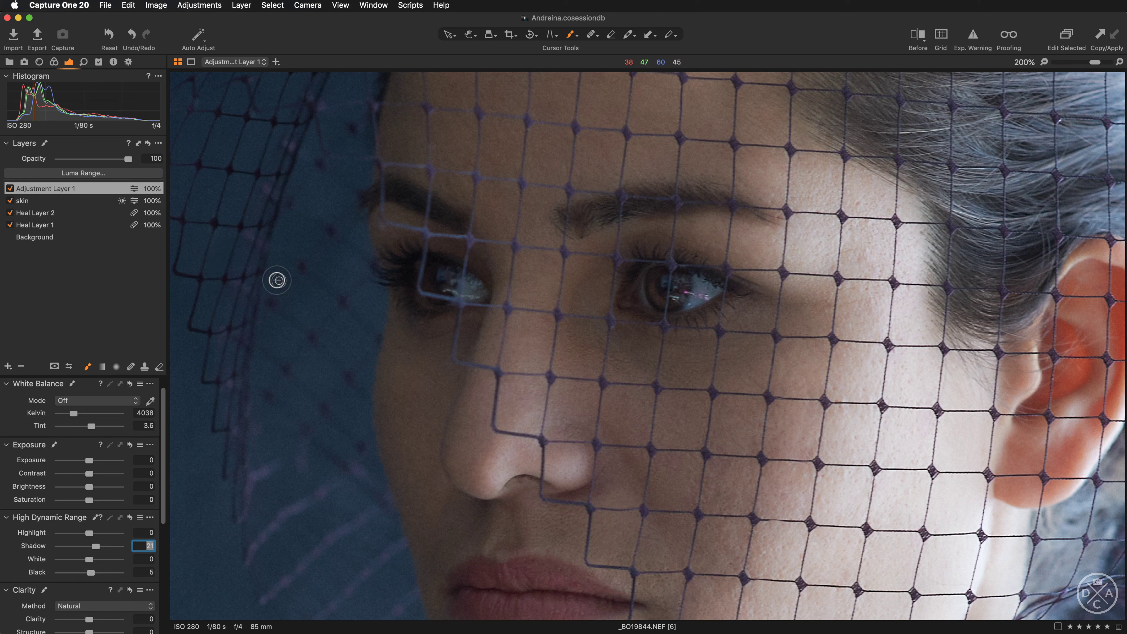
- Set Natural Clarity to 32 on the eye layer and check its effect by toggling the layer
{"action": "left_click_drag", "start_coordinate": [163, 474], "coordinate": [169, 558]}
{"action": "left_click_drag", "start_coordinate": [91, 453], "coordinate": [101, 457]}
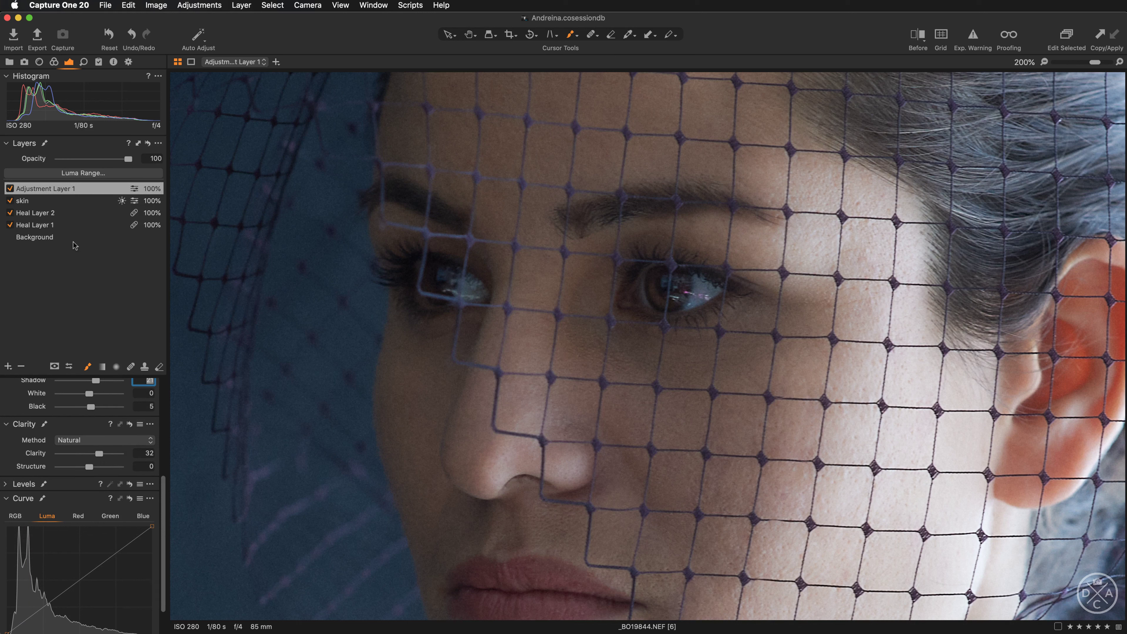
{"action": "left_click", "coordinate": [9, 189]}
- Rename the eye adjustment layer as "eyes" and compare the irises with the layer off and on
{"action": "double_click", "coordinate": [47, 188]}
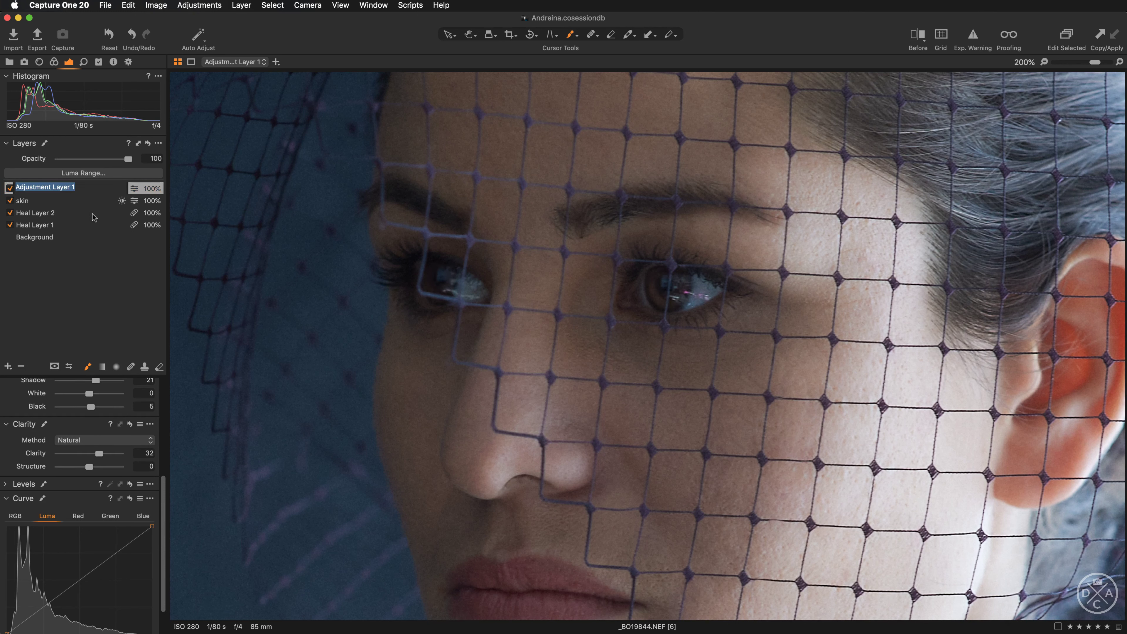
{"action": "type", "text": "eyes"}
{"action": "key", "text": "Return"}
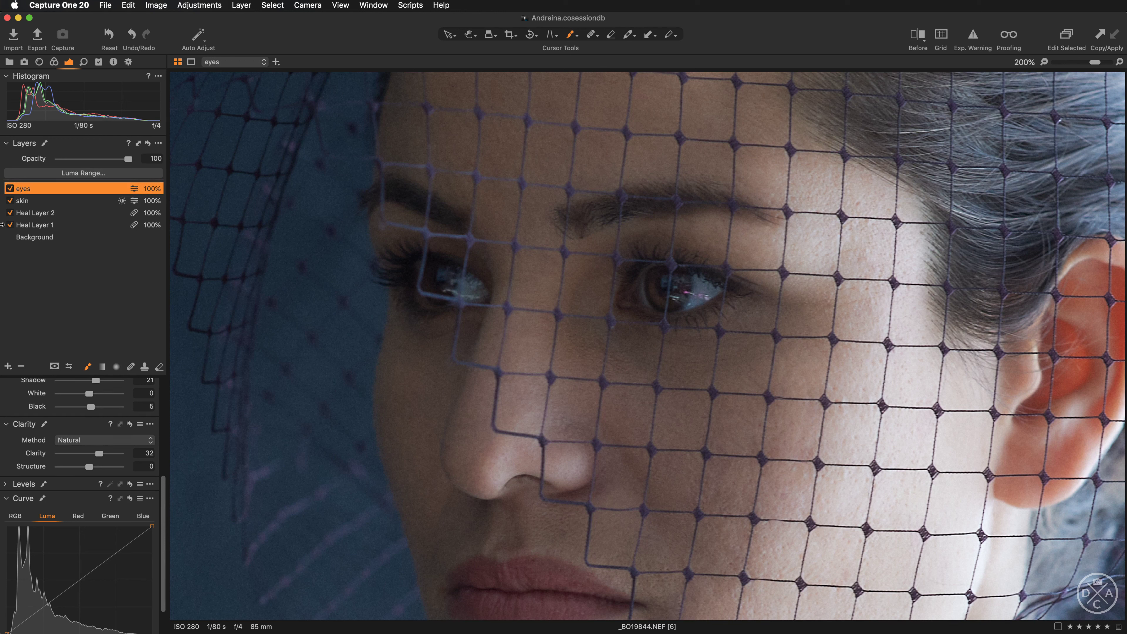
{"action": "left_click", "coordinate": [9, 188]}
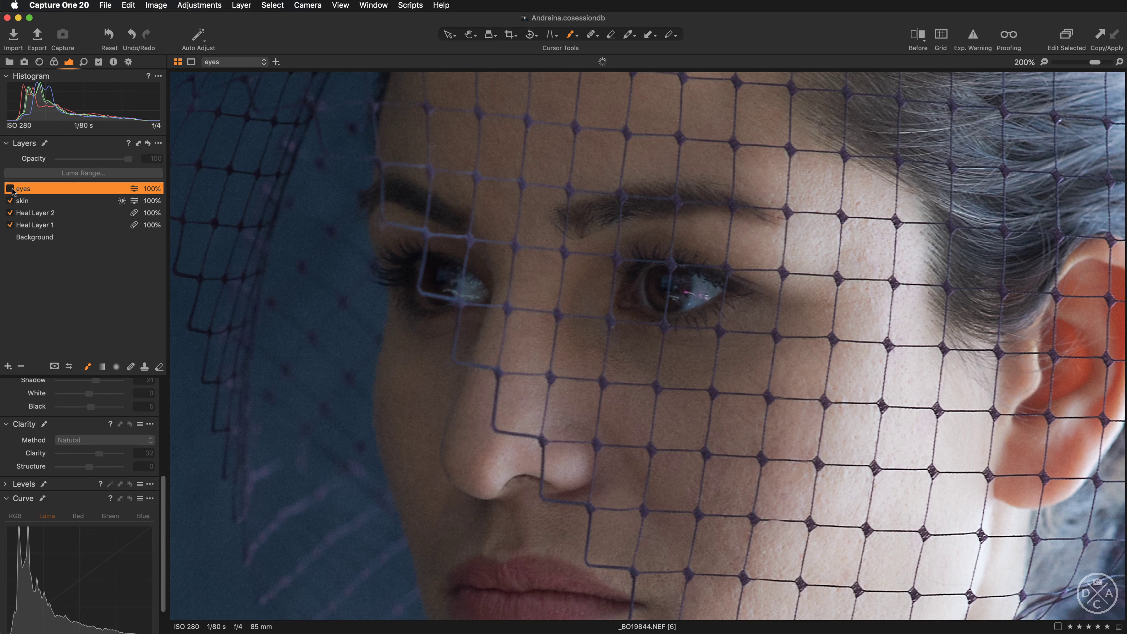
{"action": "left_click", "coordinate": [9, 189]}
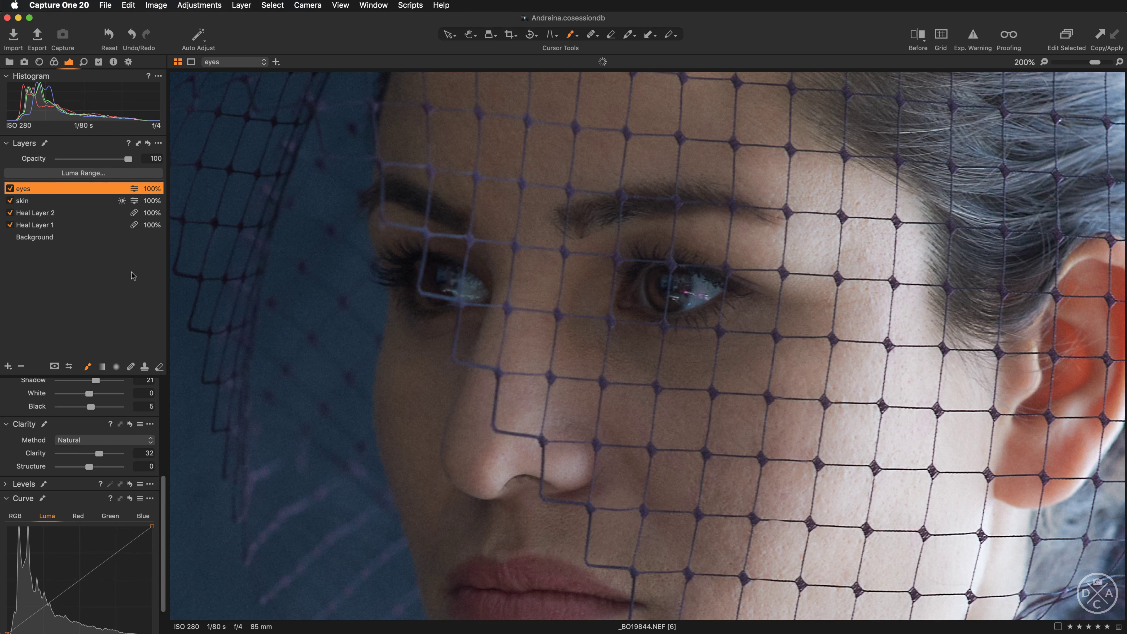
- Compare the whole portrait before and after the retouching, and inspect the face at 100%
{"action": "key", "text": "v"}
{"action": "key", "text": "super+0"}
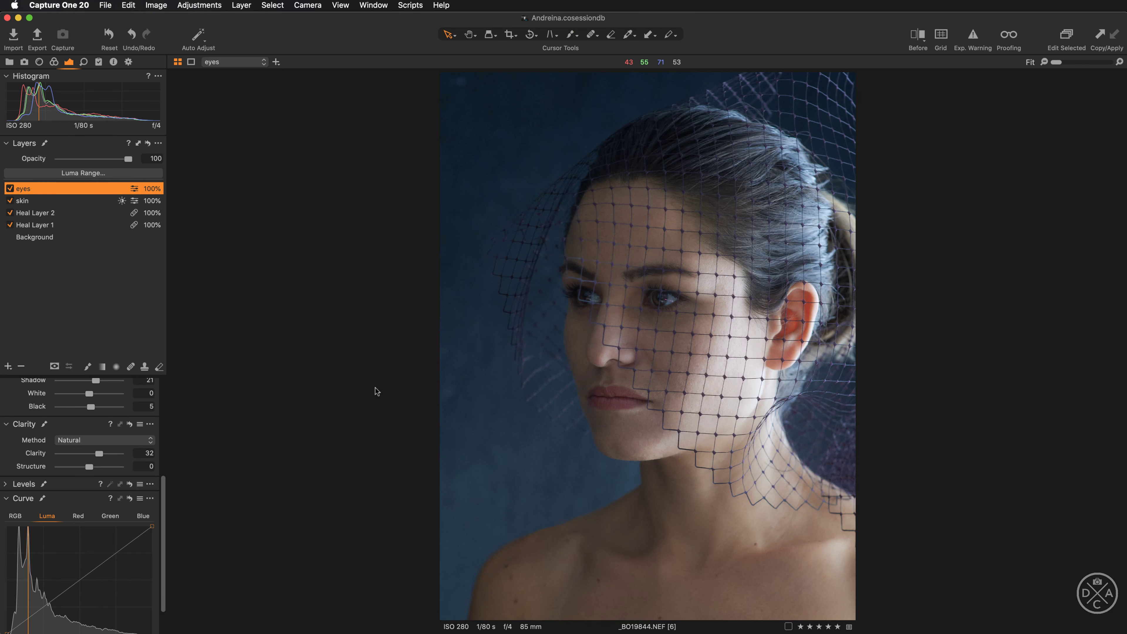
{"action": "key", "text": "y"}
{"action": "key", "text": "y"}
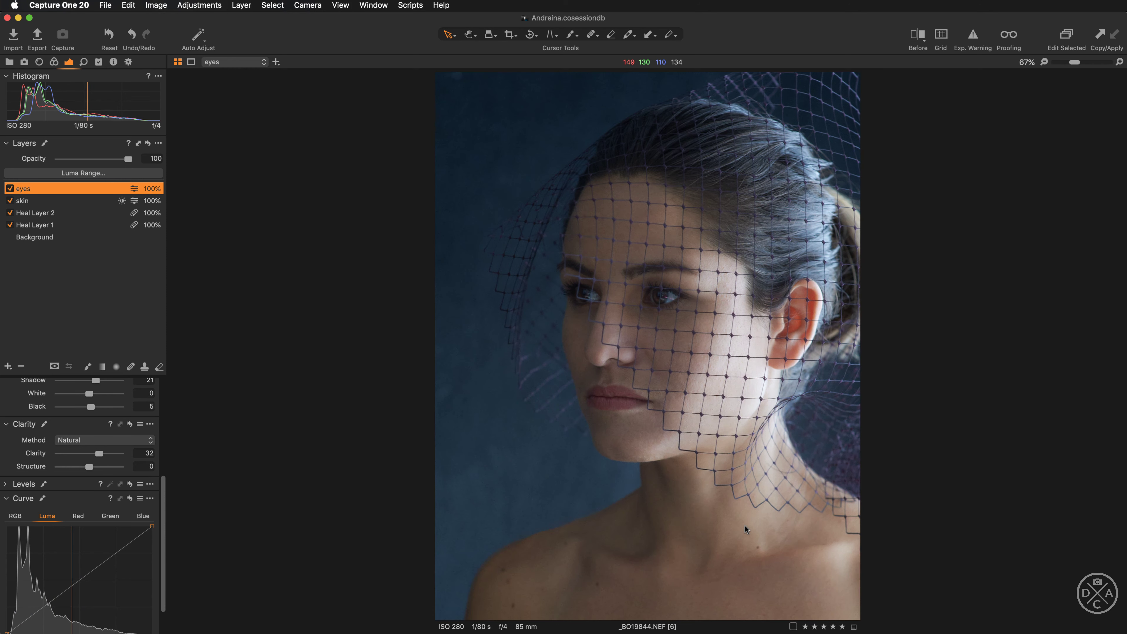
{"action": "key", "text": "super+alt+0"}
{"action": "scroll", "coordinate": [444, 355], "scroll_direction": "down", "scroll_amount": 3}
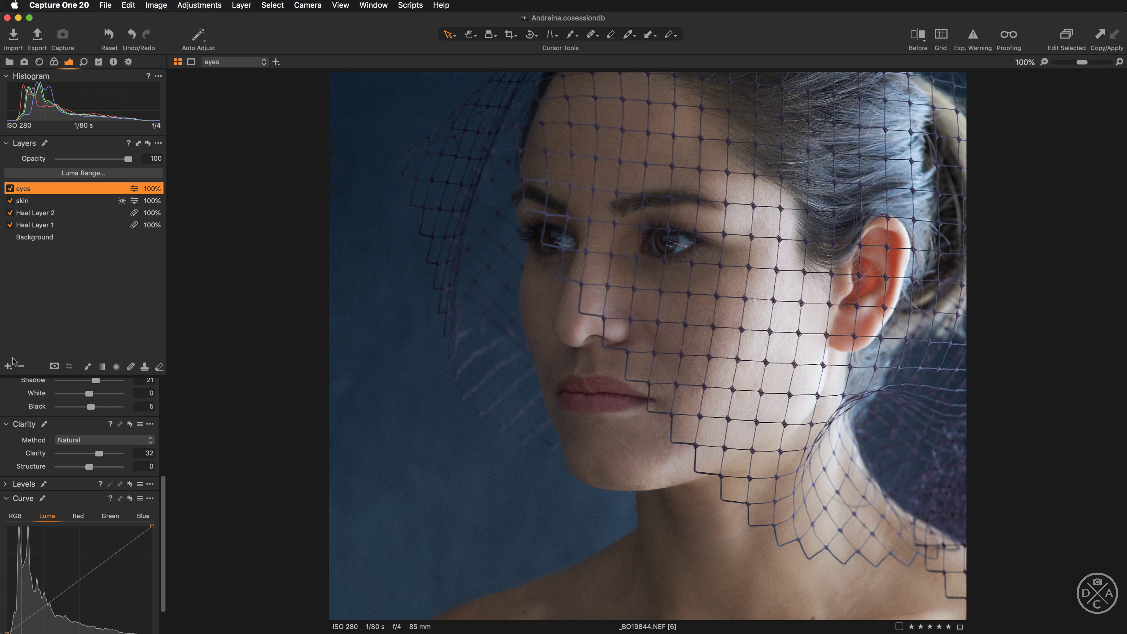
- Add a filled adjustment layer named "bw" above the eyes layer and set its Saturation to -100
{"action": "left_click", "coordinate": [8, 366]}
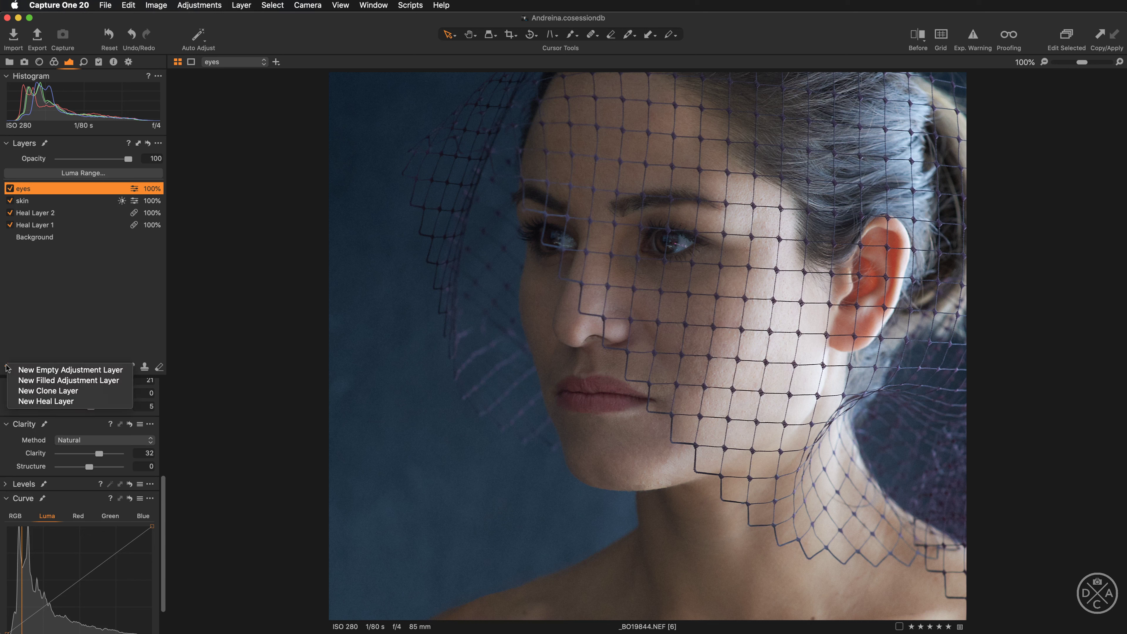
{"action": "left_click", "coordinate": [25, 382]}
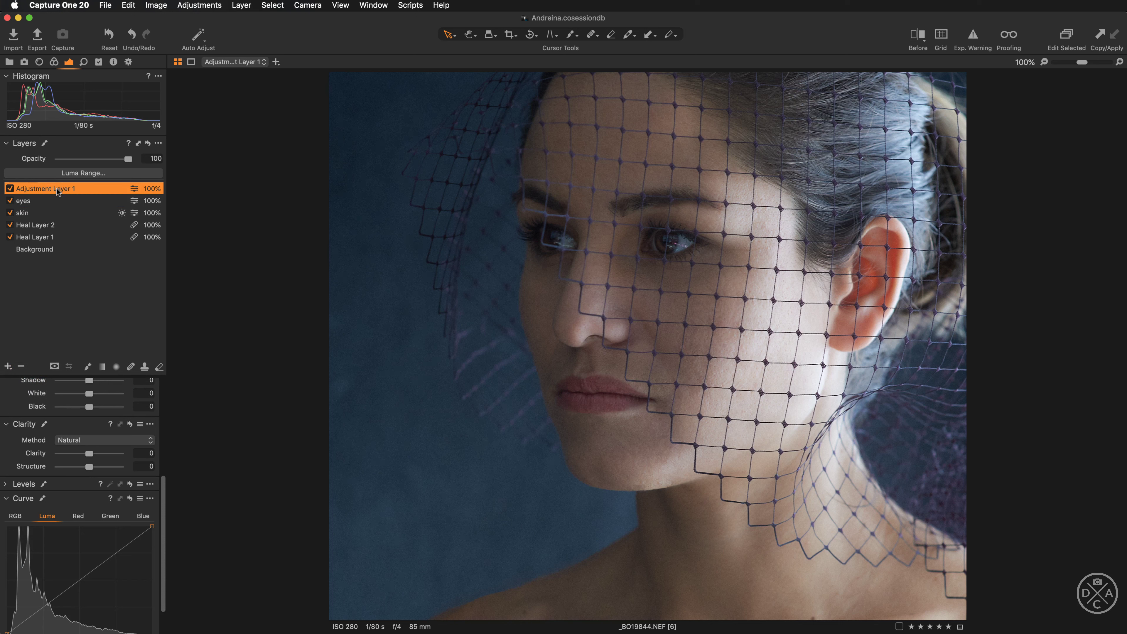
{"action": "double_click", "coordinate": [58, 190]}
{"action": "type", "text": "bw"}
{"action": "key", "text": "Return"}
{"action": "scroll", "coordinate": [164, 488], "scroll_direction": "up", "scroll_amount": 5}
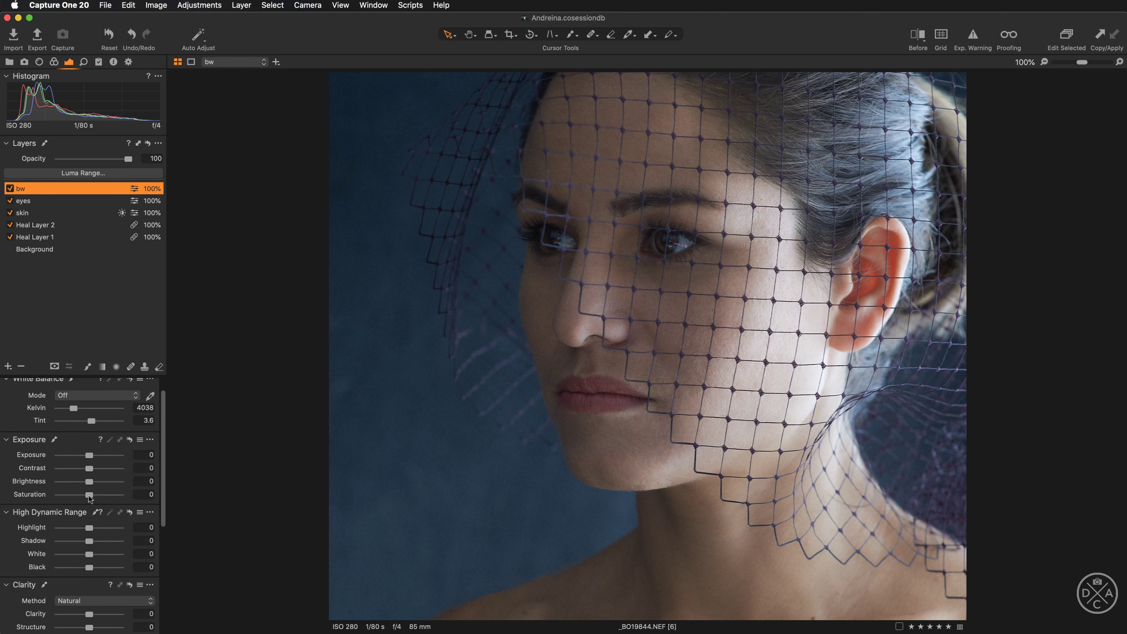
{"action": "left_click_drag", "start_coordinate": [89, 496], "coordinate": [48, 495]}
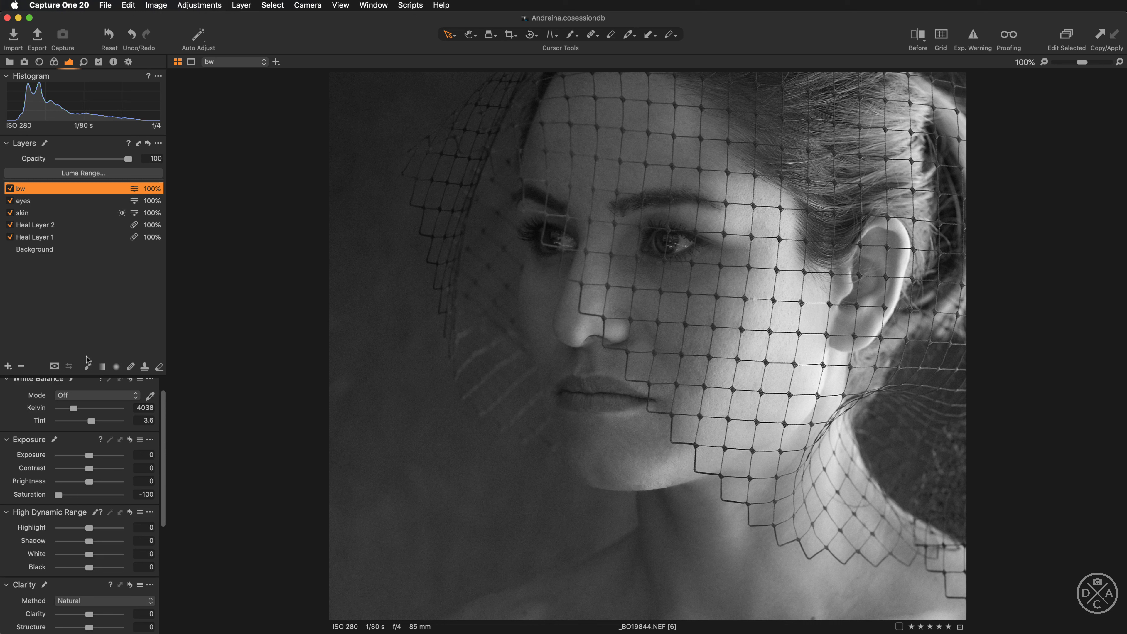
- Add a filled adjustment layer above the bw layer and name it "dodging"
{"action": "left_click", "coordinate": [8, 367]}
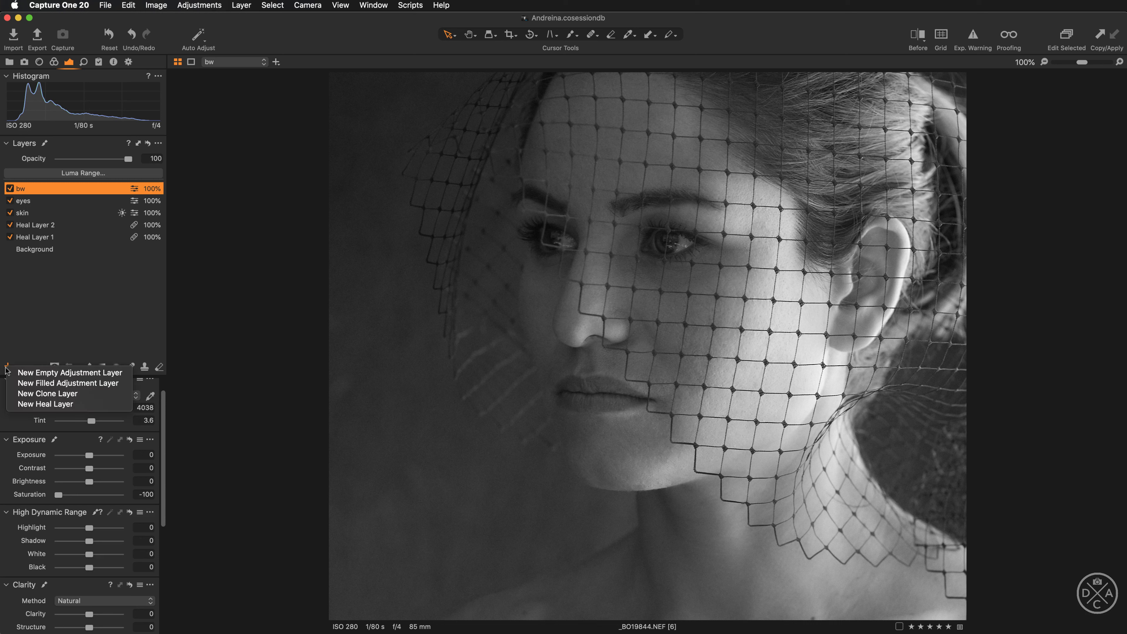
{"action": "left_click", "coordinate": [25, 383]}
{"action": "double_click", "coordinate": [34, 186]}
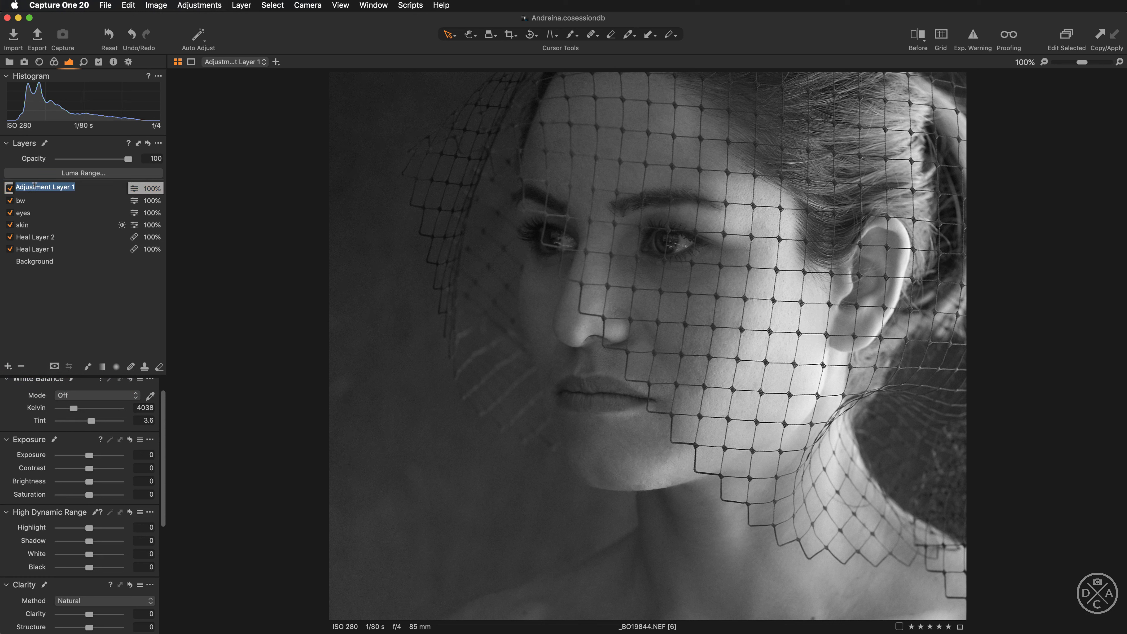
{"action": "type", "text": "d"}
{"action": "key", "text": "Return"}
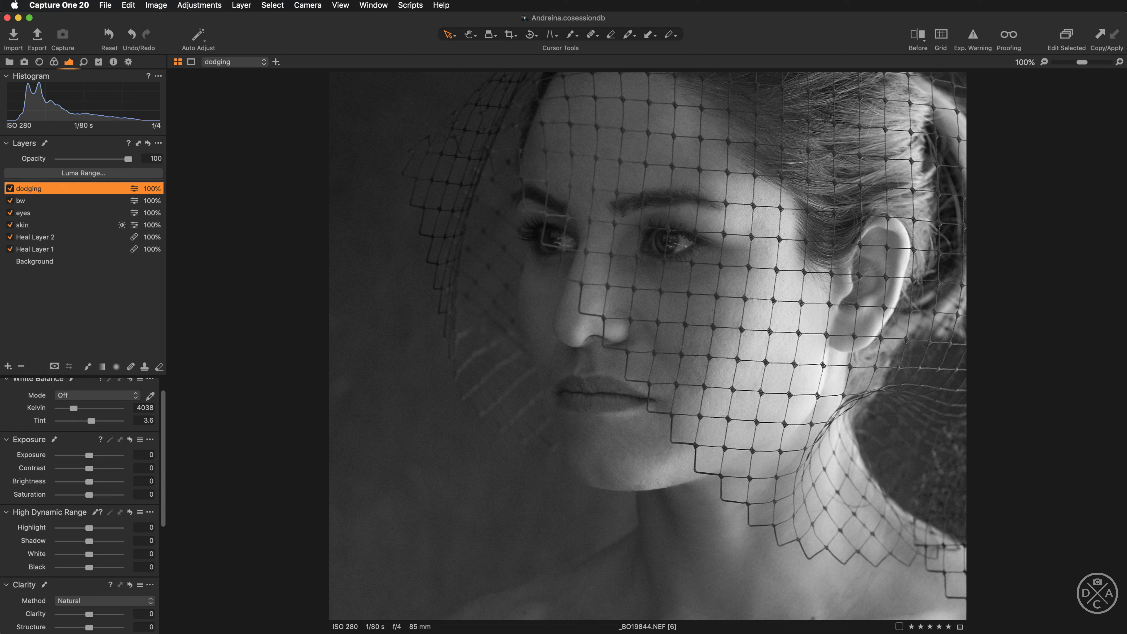
- Add another filled adjustment layer at the top of the stack and name it "burning"
{"action": "left_click", "coordinate": [9, 367]}
{"action": "left_click", "coordinate": [30, 383]}
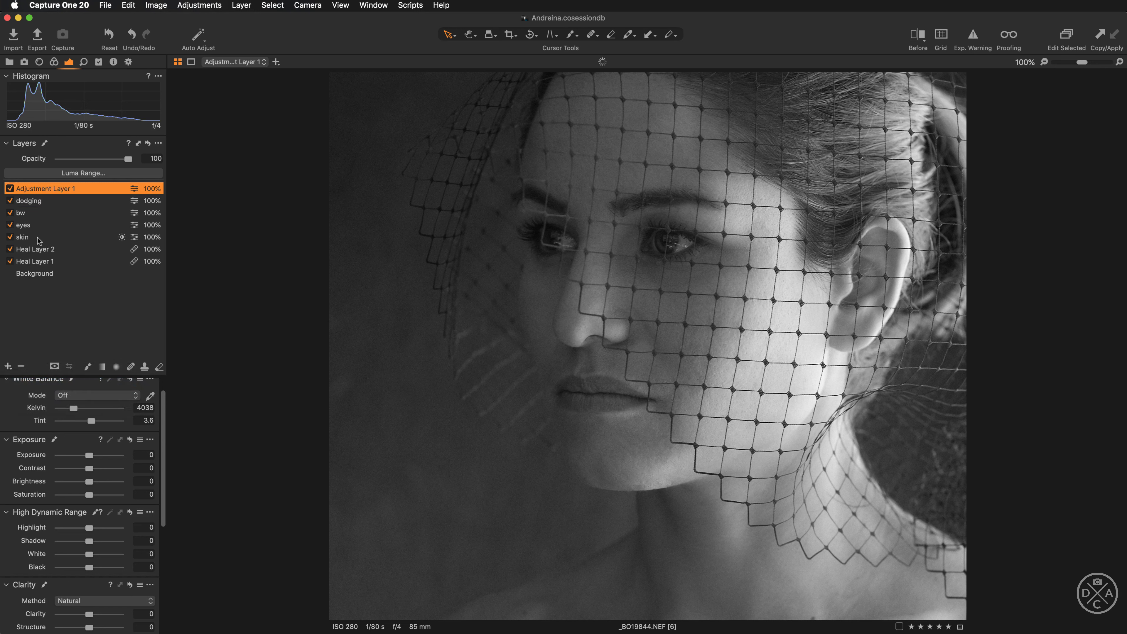
{"action": "double_click", "coordinate": [41, 189]}
{"action": "type", "text": "bur"}
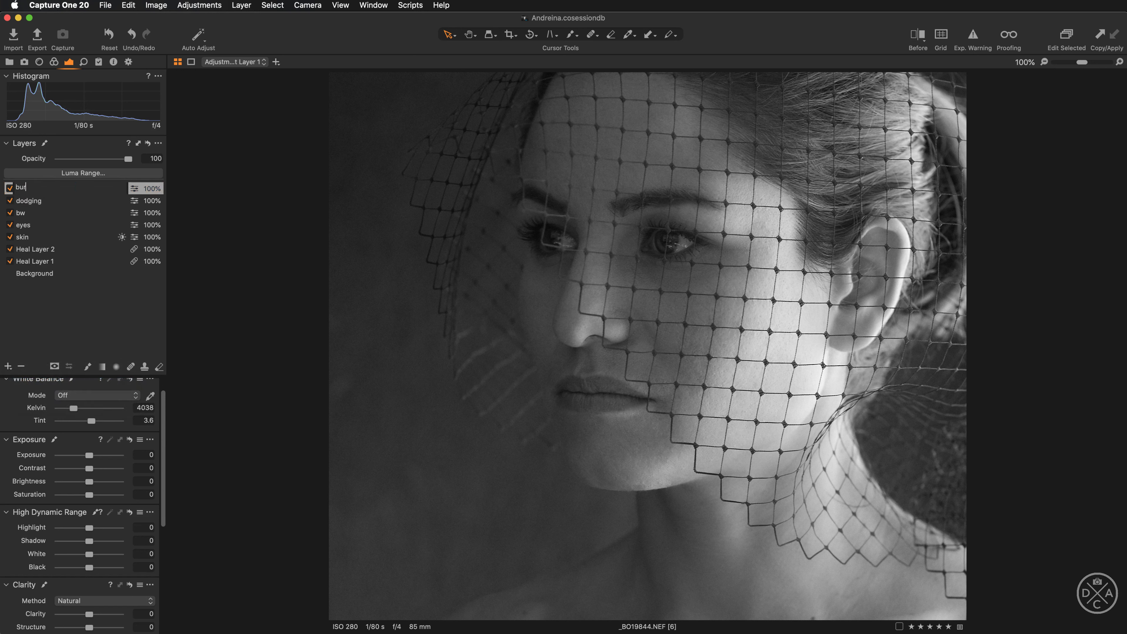
{"action": "type", "text": "ning"}
{"action": "key", "text": "Return"}
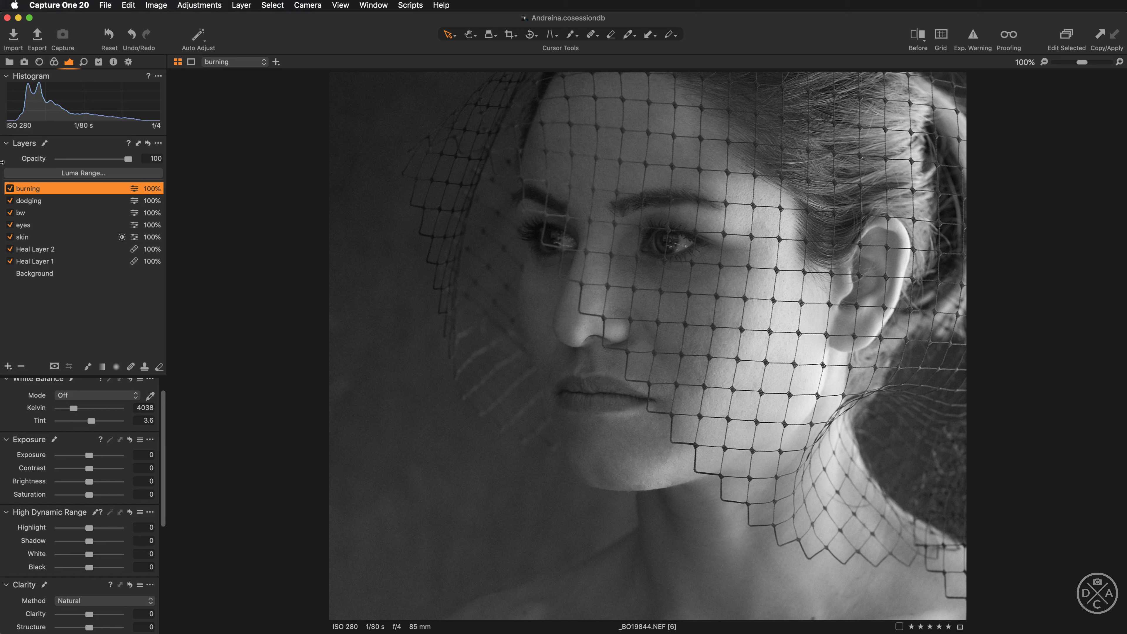
- Raise the Luma curve's midtones on the dodging layer from input 117 to about 142, and lower the midtones on the burning layer
{"action": "left_click", "coordinate": [39, 203]}
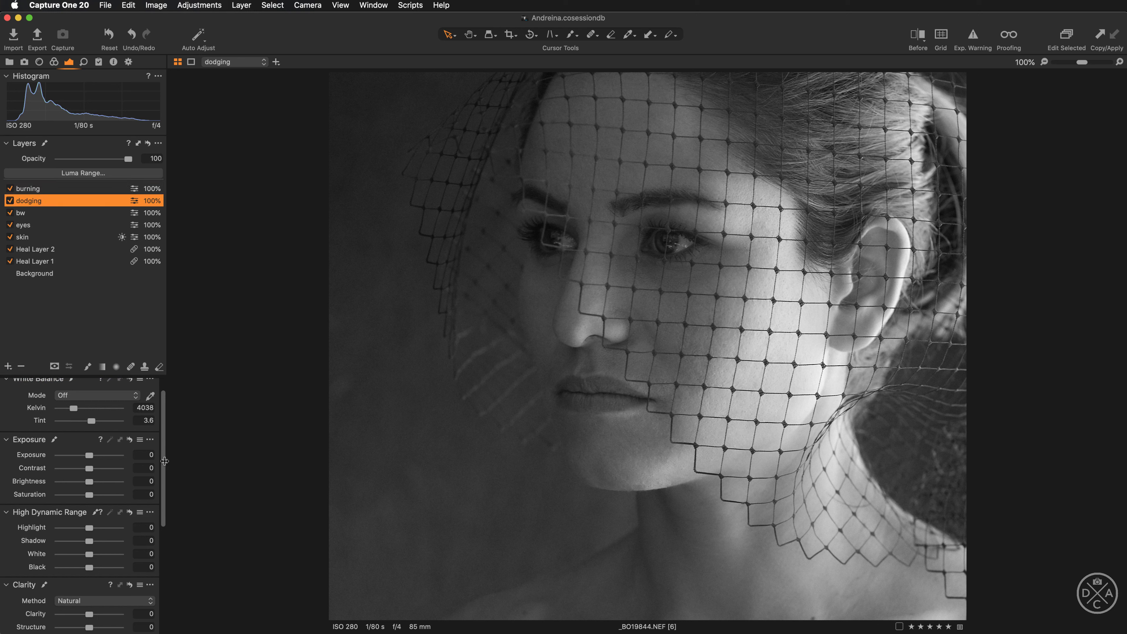
{"action": "scroll", "coordinate": [160, 491], "scroll_direction": "down", "scroll_amount": 10}
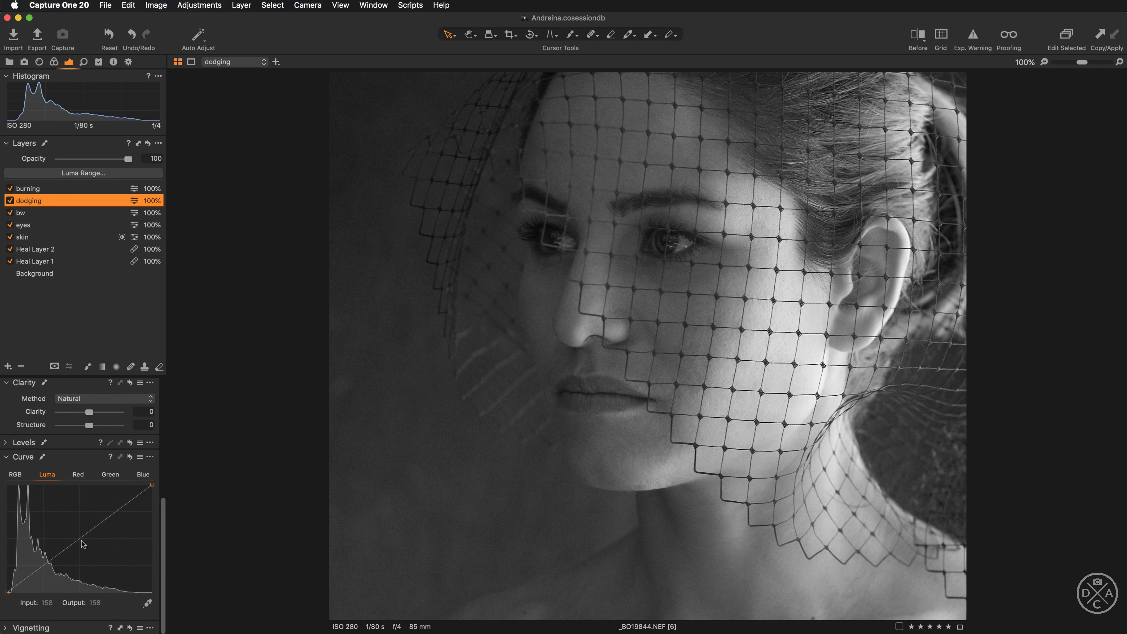
{"action": "left_click_drag", "start_coordinate": [77, 543], "coordinate": [73, 532]}
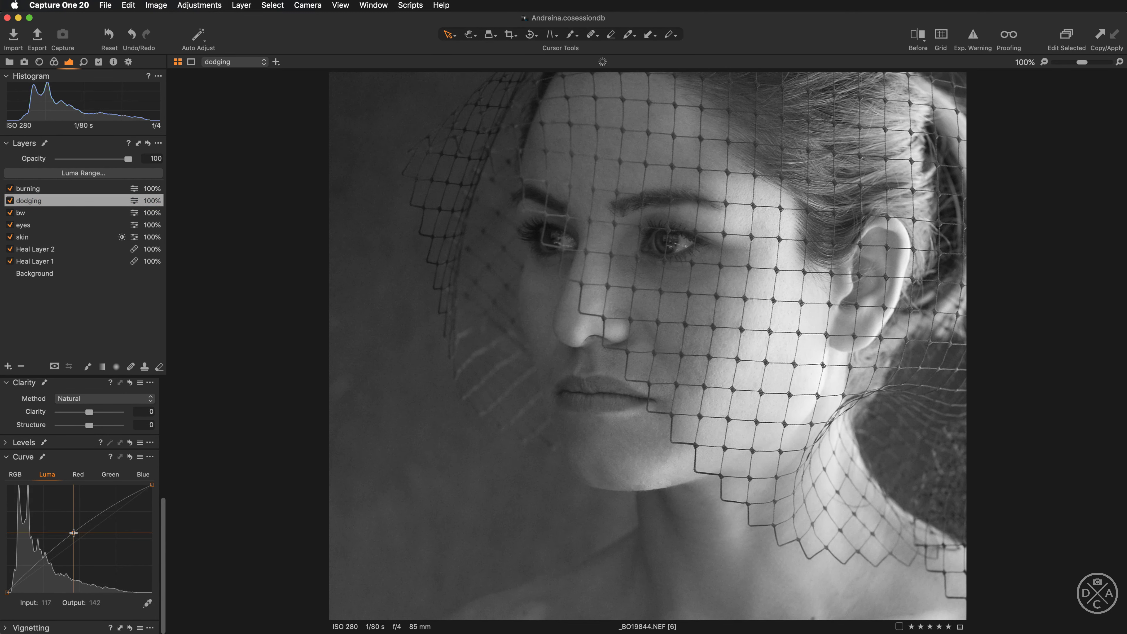
{"action": "left_click", "coordinate": [42, 189]}
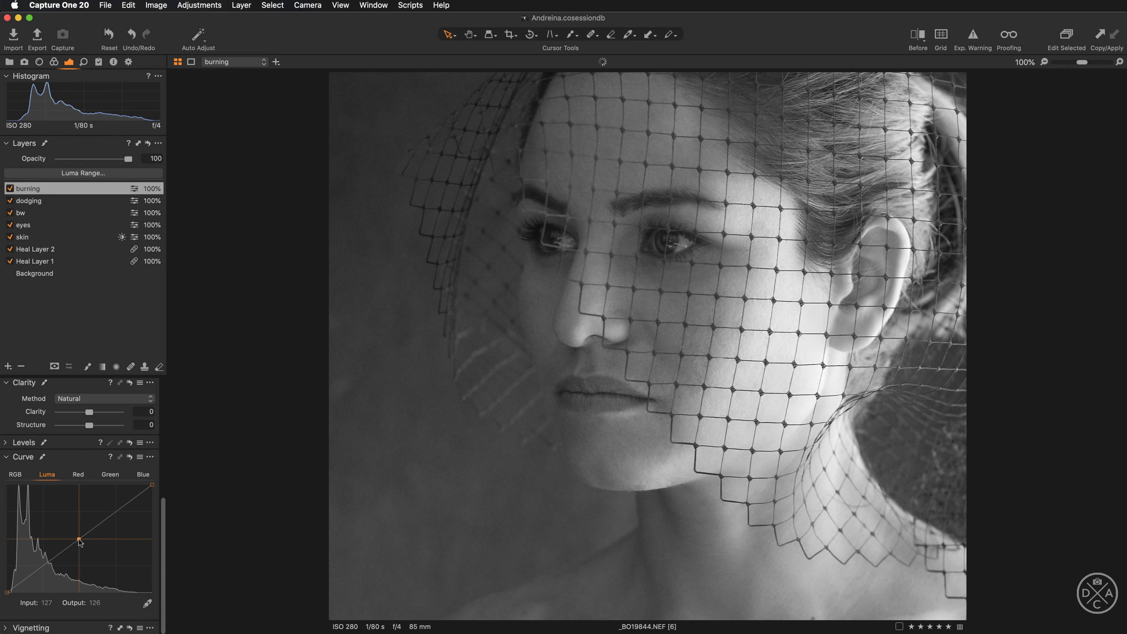
{"action": "left_click_drag", "start_coordinate": [79, 538], "coordinate": [83, 545]}
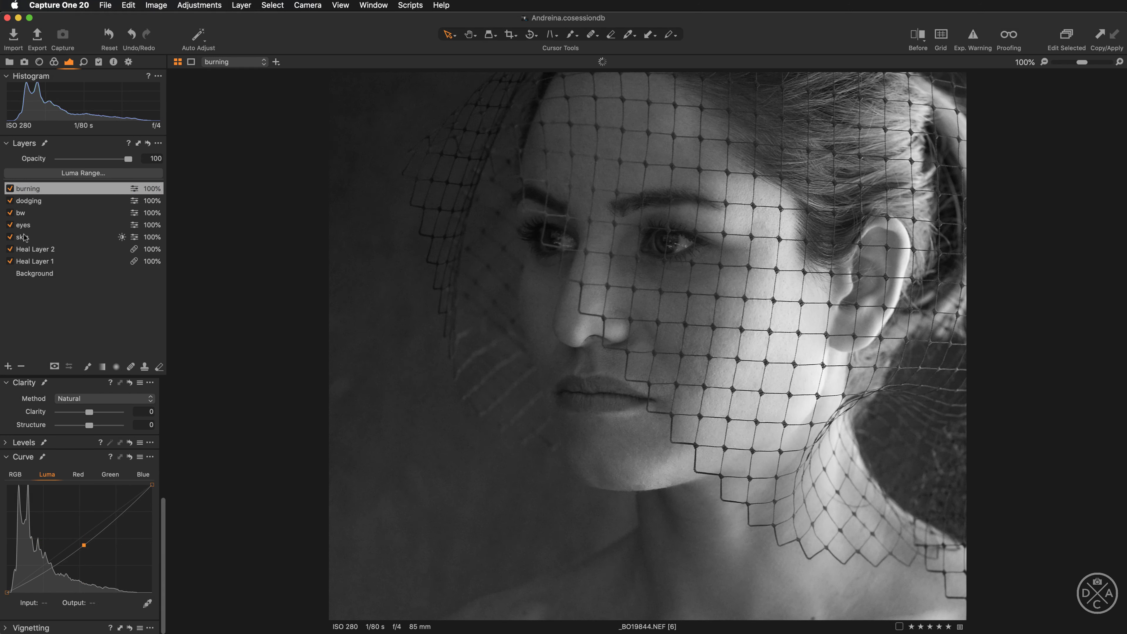
- Invert the filled masks of the dodging and burning layers
{"action": "left_click", "coordinate": [42, 202]}
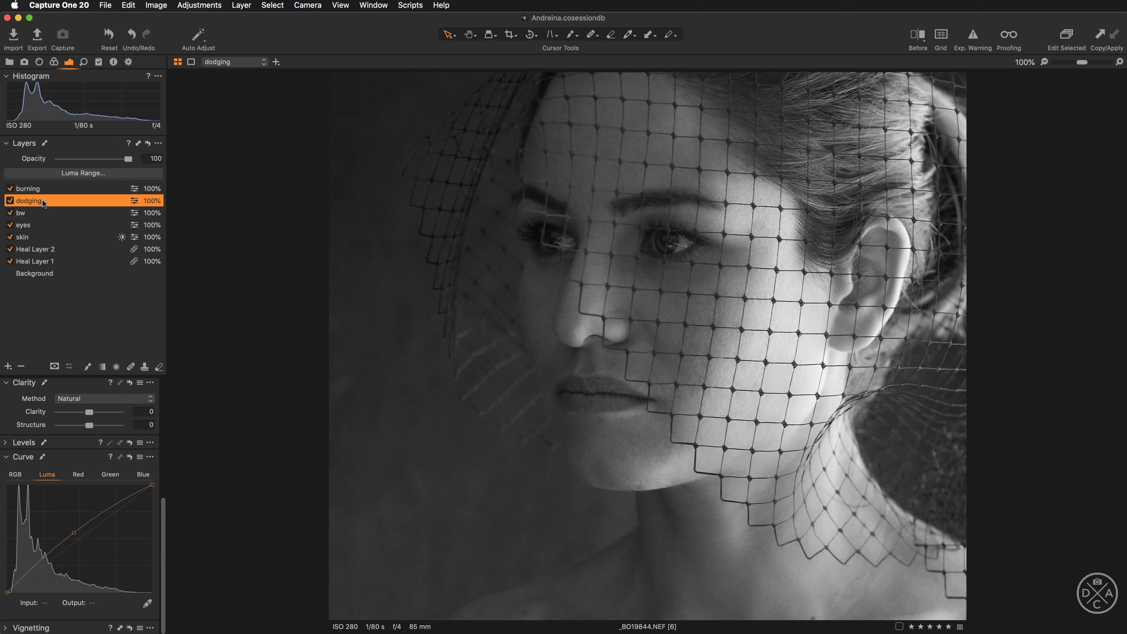
{"action": "right_click", "coordinate": [46, 202]}
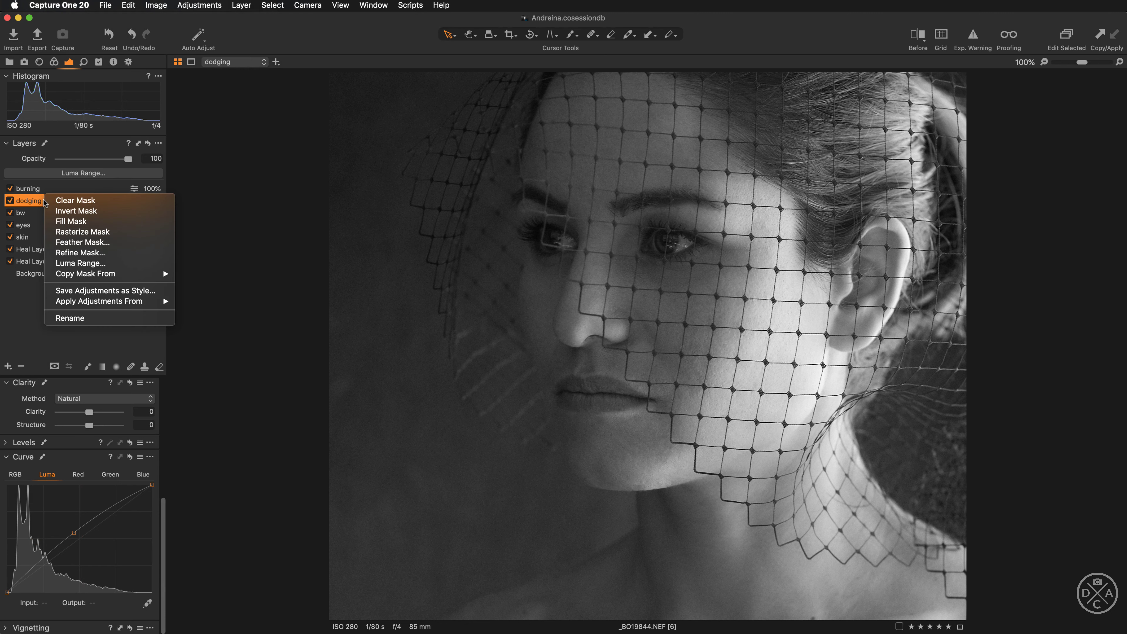
{"action": "left_click", "coordinate": [66, 212]}
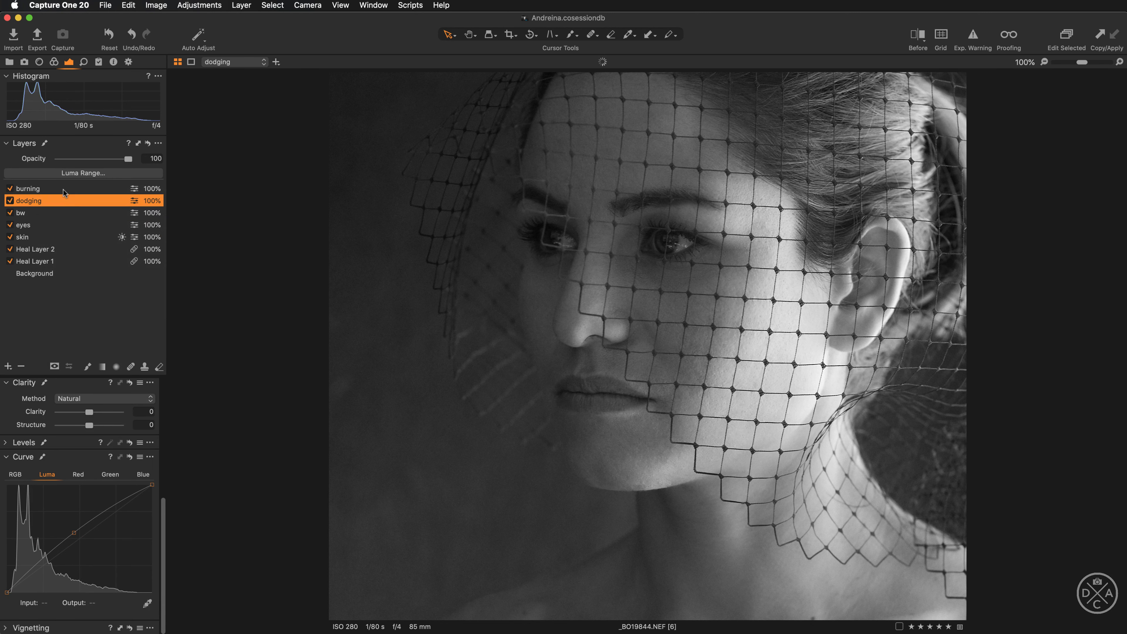
{"action": "left_click", "coordinate": [61, 191]}
{"action": "right_click", "coordinate": [74, 188]}
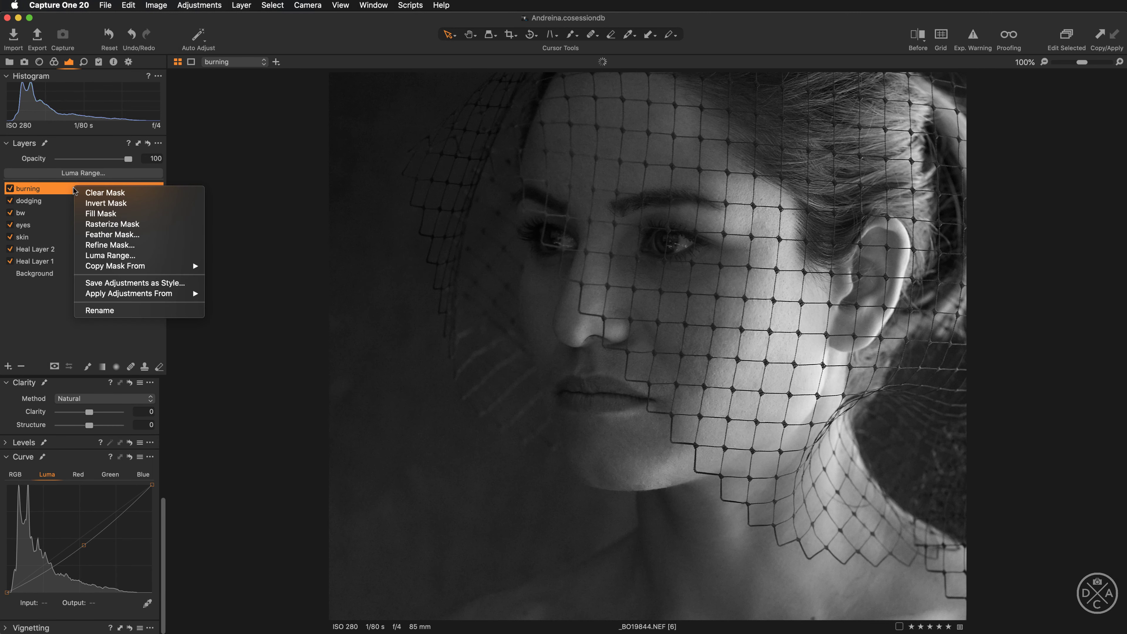
{"action": "left_click", "coordinate": [111, 203]}
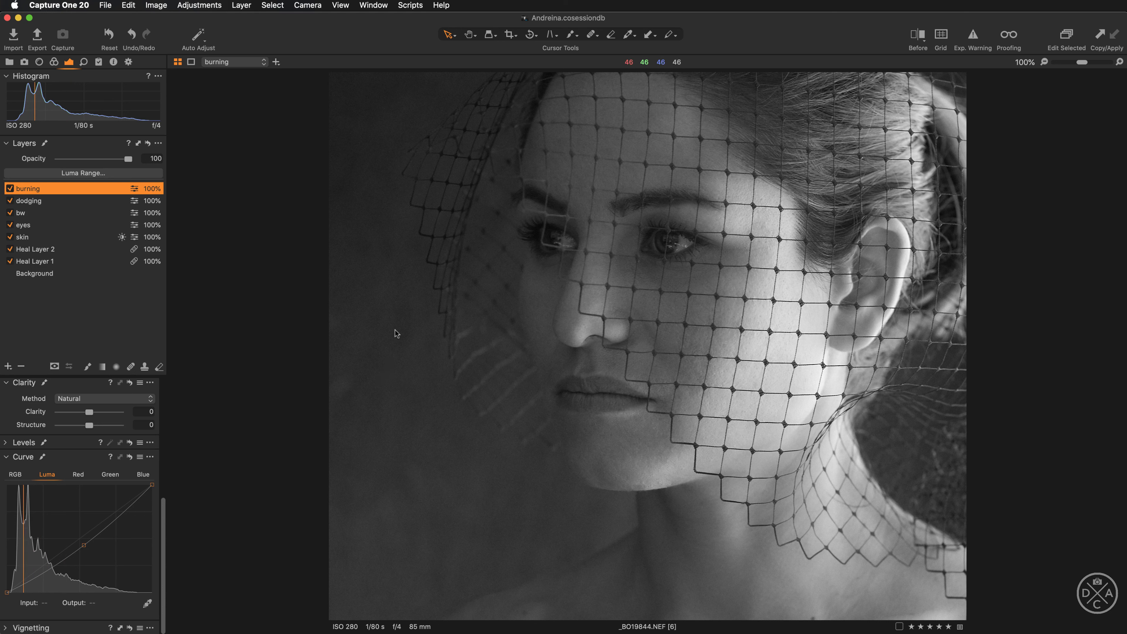
- Set up the mask brush on the dodging layer with a very low Flow
{"action": "left_click", "coordinate": [31, 201]}
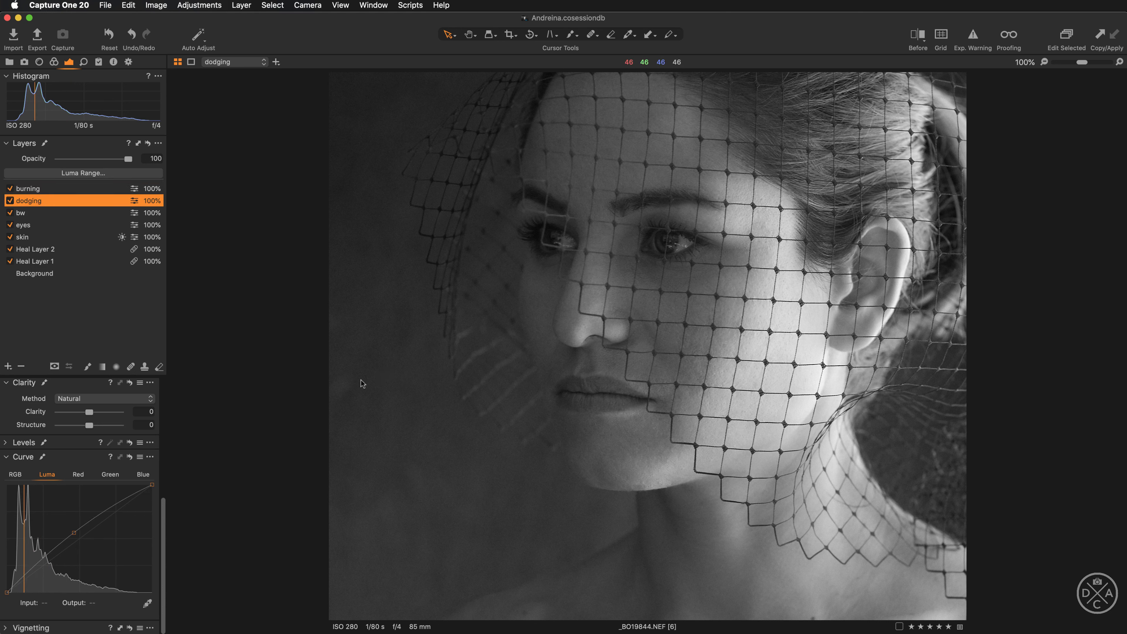
{"action": "key", "text": "b"}
{"action": "right_click", "coordinate": [393, 347]}
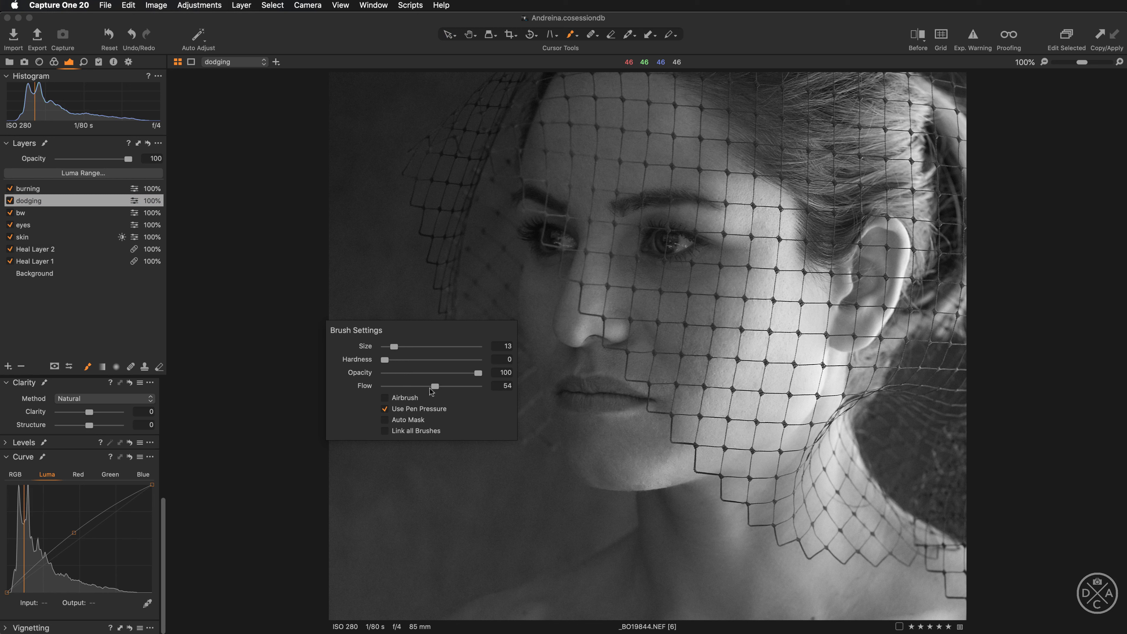
{"action": "left_click_drag", "start_coordinate": [435, 387], "coordinate": [389, 388]}
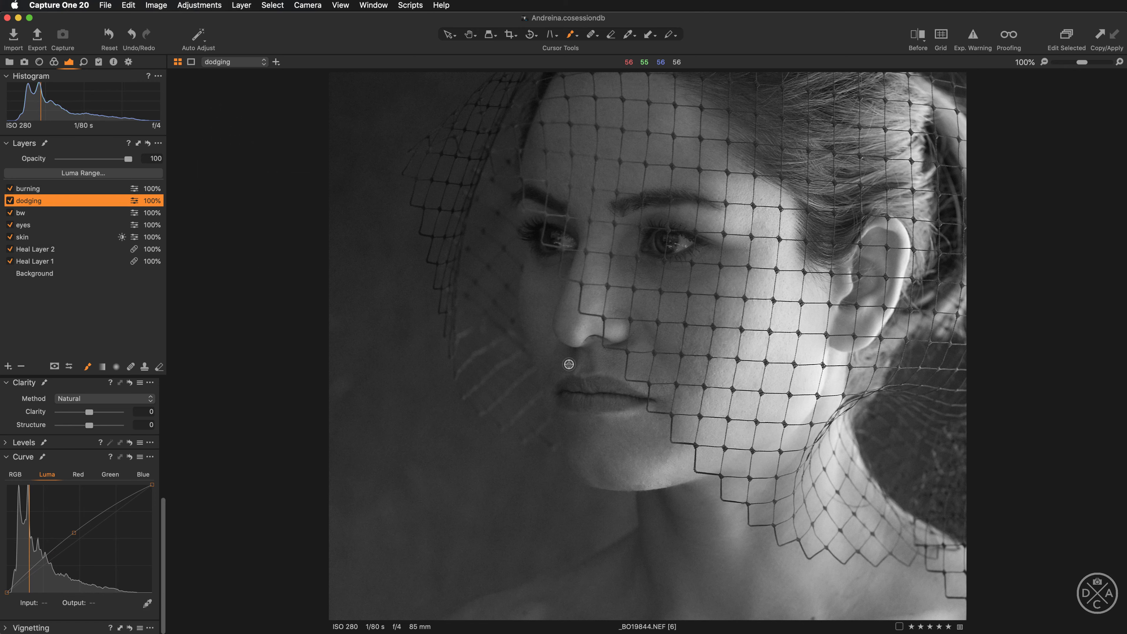
- Paint the dodging mask over the dark patches on the netted cheek beside the mouth at 200% zoom
{"action": "scroll", "coordinate": [569, 364], "scroll_direction": "up", "scroll_amount": 3}
{"action": "scroll", "coordinate": [521, 328], "scroll_direction": "up", "scroll_amount": 2}
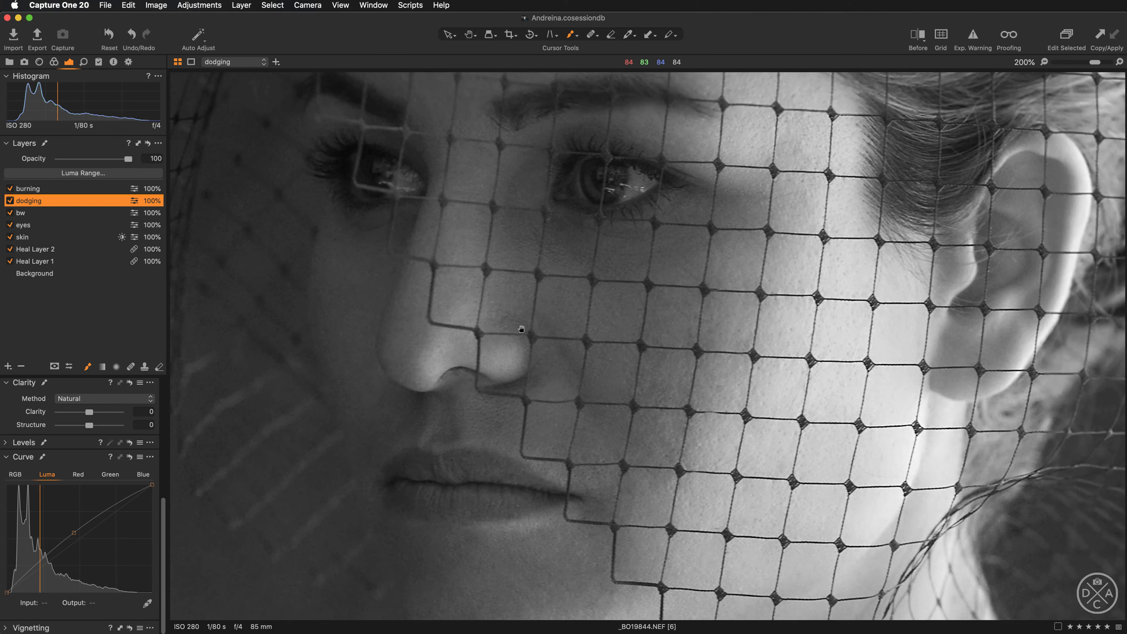
{"action": "scroll", "coordinate": [521, 328], "scroll_direction": "down", "scroll_amount": 2}
{"action": "scroll", "coordinate": [511, 335], "scroll_direction": "up", "scroll_amount": 2}
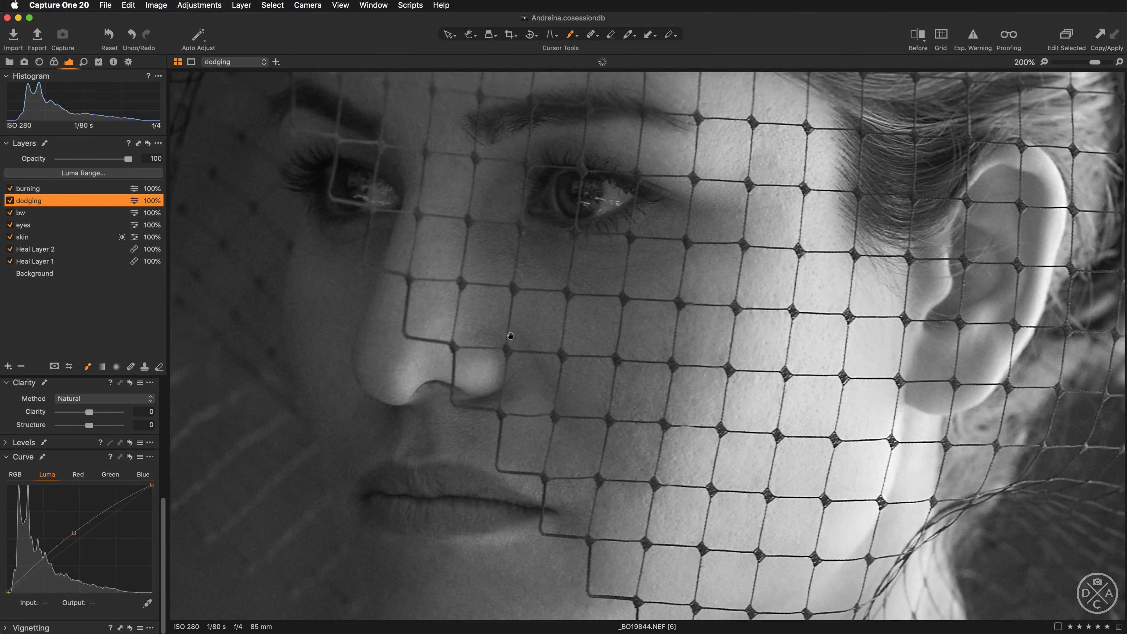
{"action": "left_click_drag", "start_coordinate": [510, 336], "coordinate": [513, 315]}
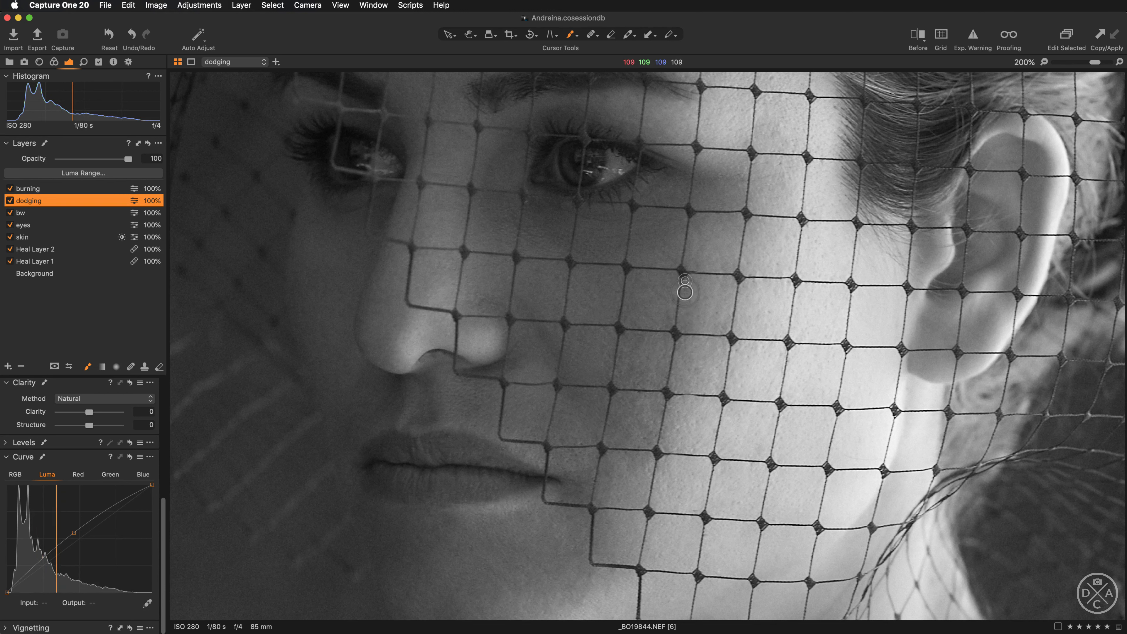
{"action": "scroll", "coordinate": [751, 335], "scroll_direction": "down", "scroll_amount": 3}
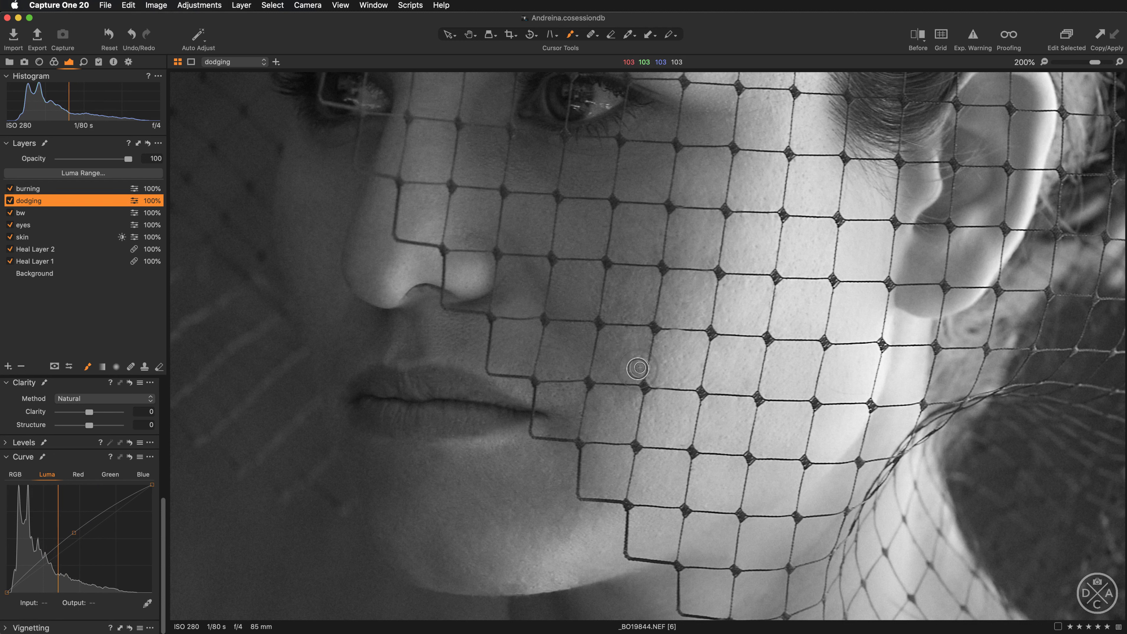
{"action": "left_click", "coordinate": [621, 406]}
{"action": "mouse_move", "coordinate": [621, 407]}
{"action": "left_mouse_down"}
{"action": "mouse_move", "coordinate": [565, 427]}
{"action": "mouse_move", "coordinate": [561, 410]}
{"action": "mouse_move", "coordinate": [574, 407]}
{"action": "mouse_move", "coordinate": [564, 421]}
{"action": "mouse_move", "coordinate": [599, 433]}
{"action": "mouse_move", "coordinate": [571, 431]}
{"action": "mouse_move", "coordinate": [577, 415]}
{"action": "mouse_move", "coordinate": [592, 437]}
{"action": "mouse_move", "coordinate": [570, 430]}
{"action": "mouse_move", "coordinate": [614, 439]}
{"action": "mouse_move", "coordinate": [578, 433]}
{"action": "left_mouse_up"}
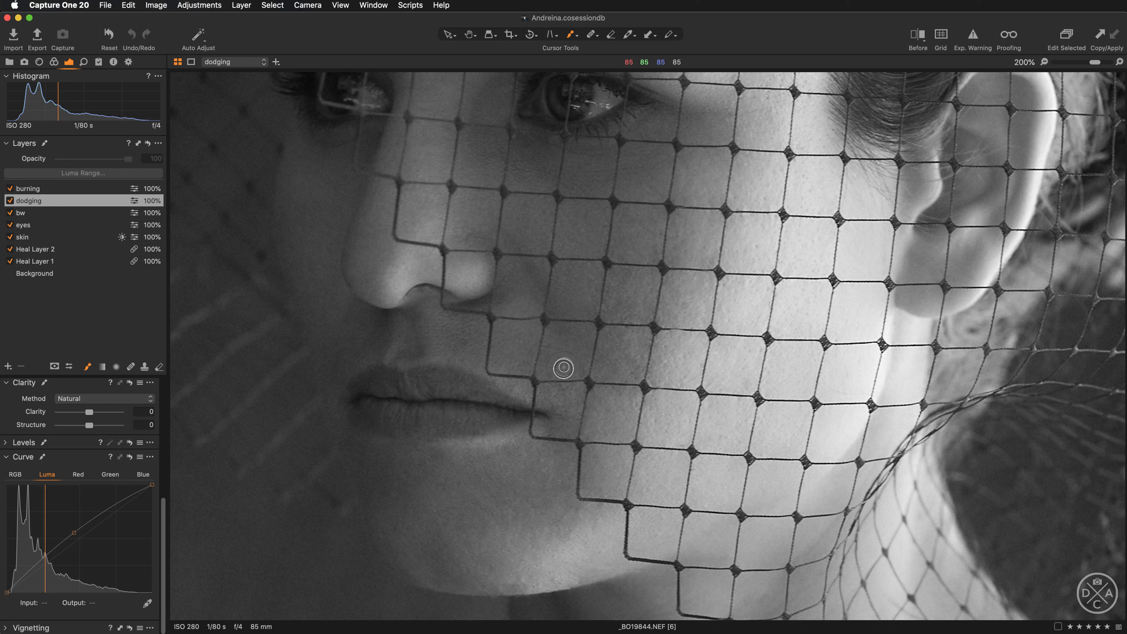
{"action": "mouse_move", "coordinate": [561, 370]}
{"action": "left_mouse_down"}
{"action": "mouse_move", "coordinate": [548, 372]}
{"action": "mouse_move", "coordinate": [646, 375]}
{"action": "mouse_move", "coordinate": [598, 410]}
{"action": "mouse_move", "coordinate": [574, 392]}
{"action": "mouse_move", "coordinate": [594, 409]}
{"action": "mouse_move", "coordinate": [593, 398]}
{"action": "mouse_move", "coordinate": [583, 422]}
{"action": "mouse_move", "coordinate": [673, 429]}
{"action": "mouse_move", "coordinate": [666, 411]}
{"action": "mouse_move", "coordinate": [586, 427]}
{"action": "mouse_move", "coordinate": [611, 432]}
{"action": "left_mouse_up"}
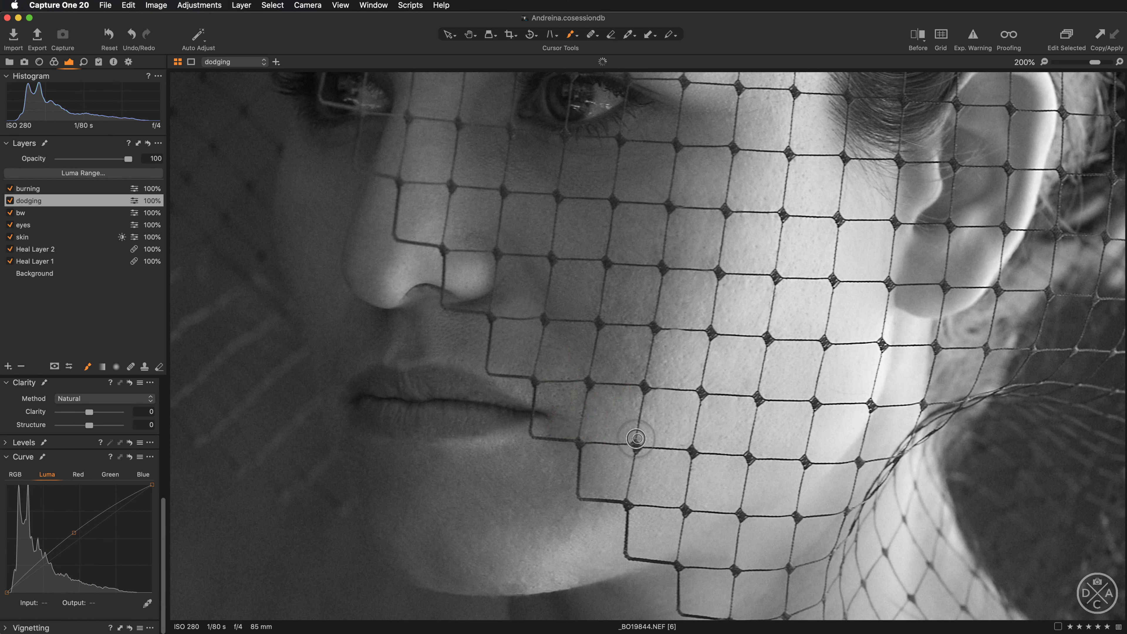
- Brush the dodging mask over small dark spots on the lower cheek and chin at 300% zoom
{"action": "scroll", "coordinate": [637, 442], "scroll_direction": "up", "scroll_amount": 1}
{"action": "mouse_move", "coordinate": [712, 467]}
{"action": "left_mouse_down"}
{"action": "mouse_move", "coordinate": [689, 347]}
{"action": "mouse_move", "coordinate": [669, 322]}
{"action": "left_mouse_up"}
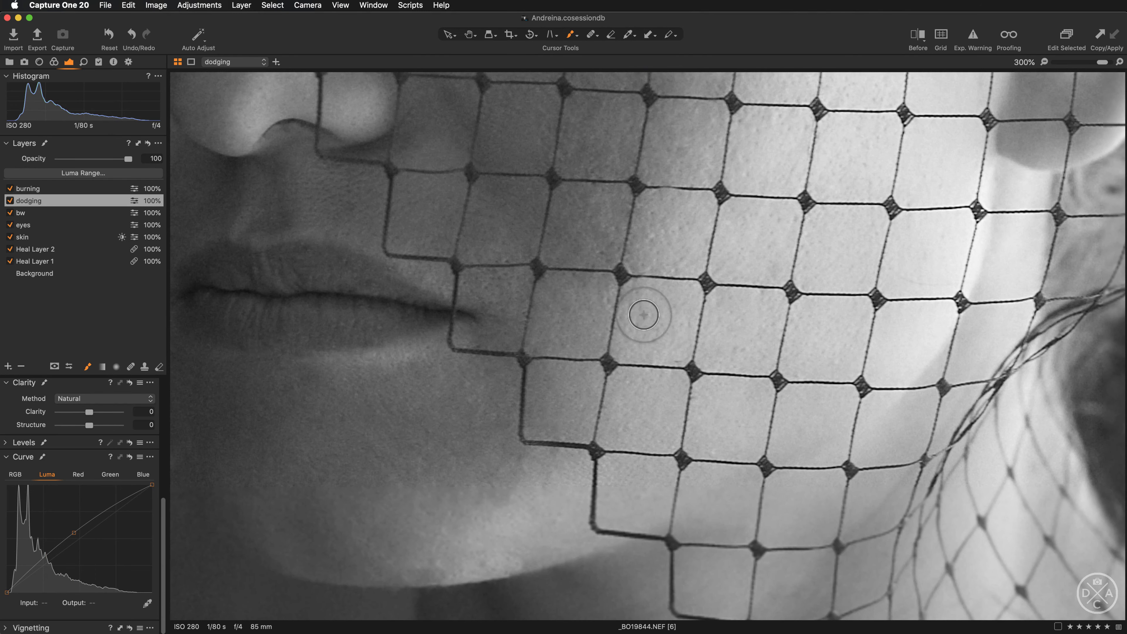
{"action": "mouse_move", "coordinate": [578, 279]}
{"action": "left_mouse_down"}
{"action": "mouse_move", "coordinate": [568, 277]}
{"action": "mouse_move", "coordinate": [586, 279]}
{"action": "left_mouse_up"}
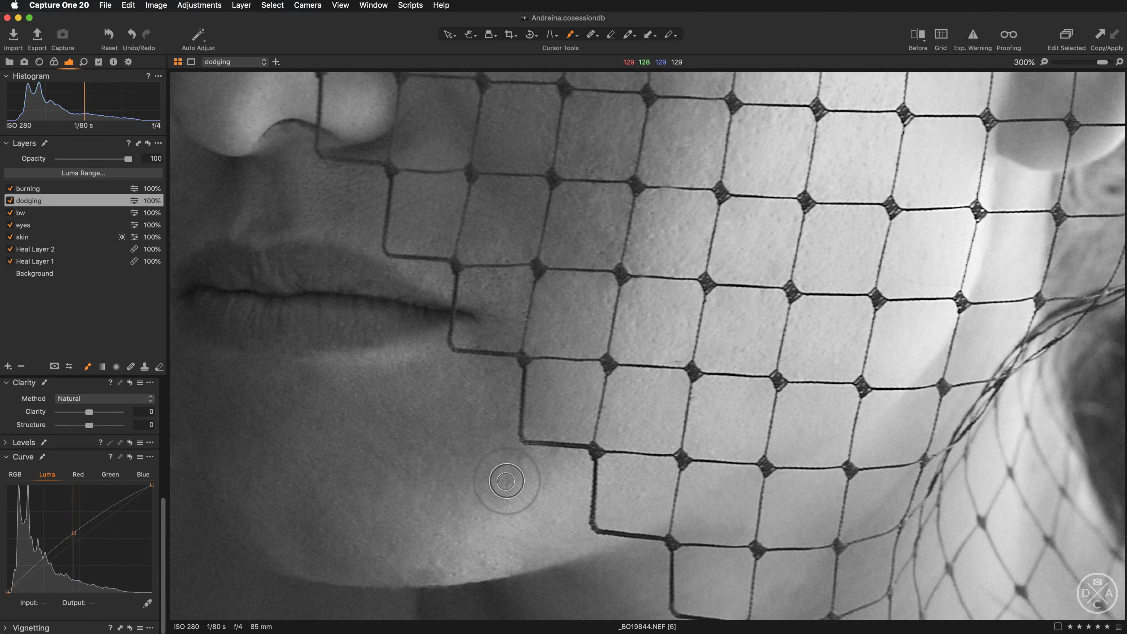
{"action": "mouse_move", "coordinate": [501, 475]}
{"action": "left_mouse_down"}
{"action": "mouse_move", "coordinate": [498, 496]}
{"action": "mouse_move", "coordinate": [523, 491]}
{"action": "mouse_move", "coordinate": [511, 472]}
{"action": "mouse_move", "coordinate": [515, 486]}
{"action": "left_mouse_up"}
{"action": "mouse_move", "coordinate": [498, 493]}
{"action": "left_mouse_down"}
{"action": "mouse_move", "coordinate": [551, 481]}
{"action": "mouse_move", "coordinate": [505, 468]}
{"action": "mouse_move", "coordinate": [483, 496]}
{"action": "mouse_move", "coordinate": [517, 464]}
{"action": "mouse_move", "coordinate": [485, 481]}
{"action": "mouse_move", "coordinate": [498, 470]}
{"action": "mouse_move", "coordinate": [521, 466]}
{"action": "mouse_move", "coordinate": [506, 461]}
{"action": "mouse_move", "coordinate": [533, 468]}
{"action": "left_mouse_up"}
- Examine the dodge layer's painted mask across the whole portrait in the finished variant, and hide the overlay again
{"action": "key", "text": "super+0"}
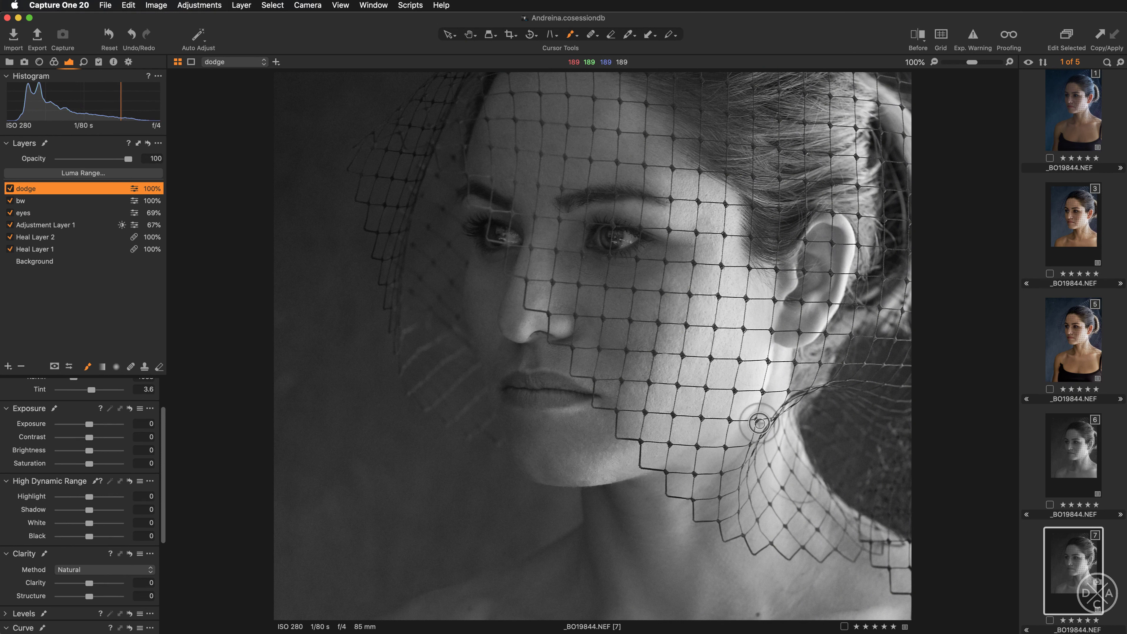
{"action": "left_click_drag", "start_coordinate": [785, 417], "coordinate": [791, 421]}
{"action": "key", "text": "m"}
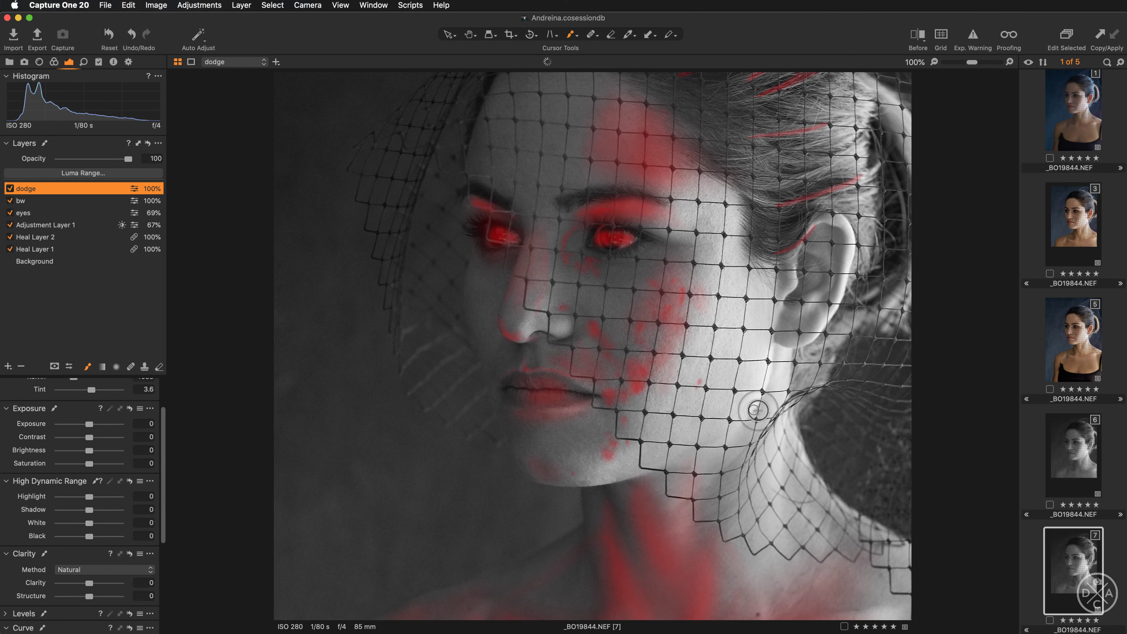
{"action": "key", "text": "super+0"}
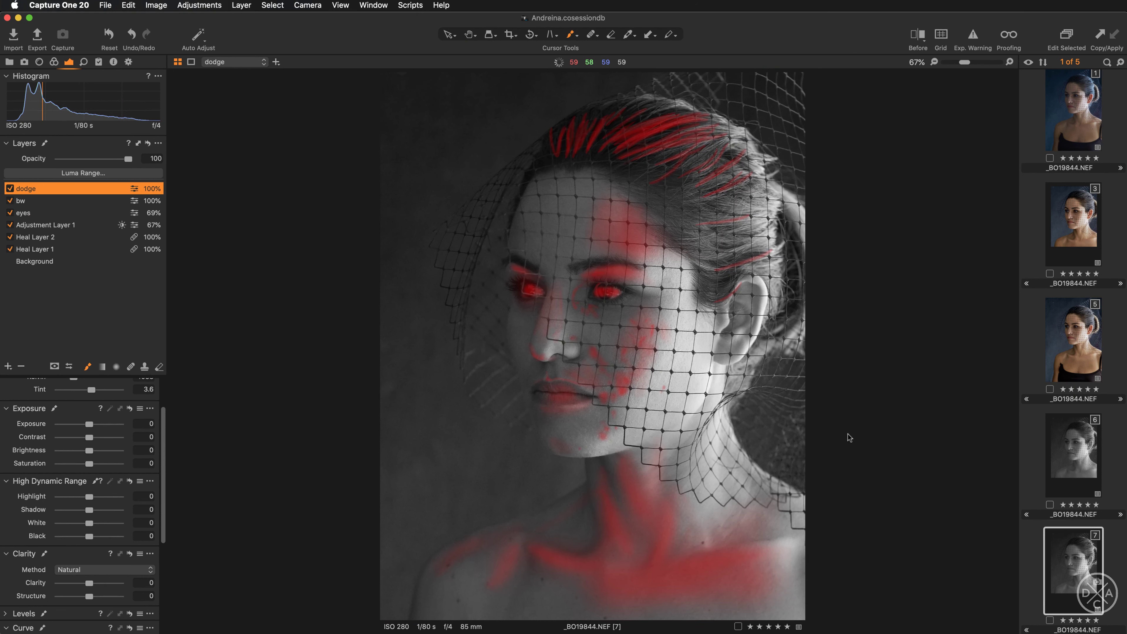
{"action": "mouse_move", "coordinate": [657, 486]}
{"action": "left_mouse_down"}
{"action": "mouse_move", "coordinate": [666, 497]}
{"action": "mouse_move", "coordinate": [654, 492]}
{"action": "left_mouse_up"}
{"action": "key", "text": "m"}
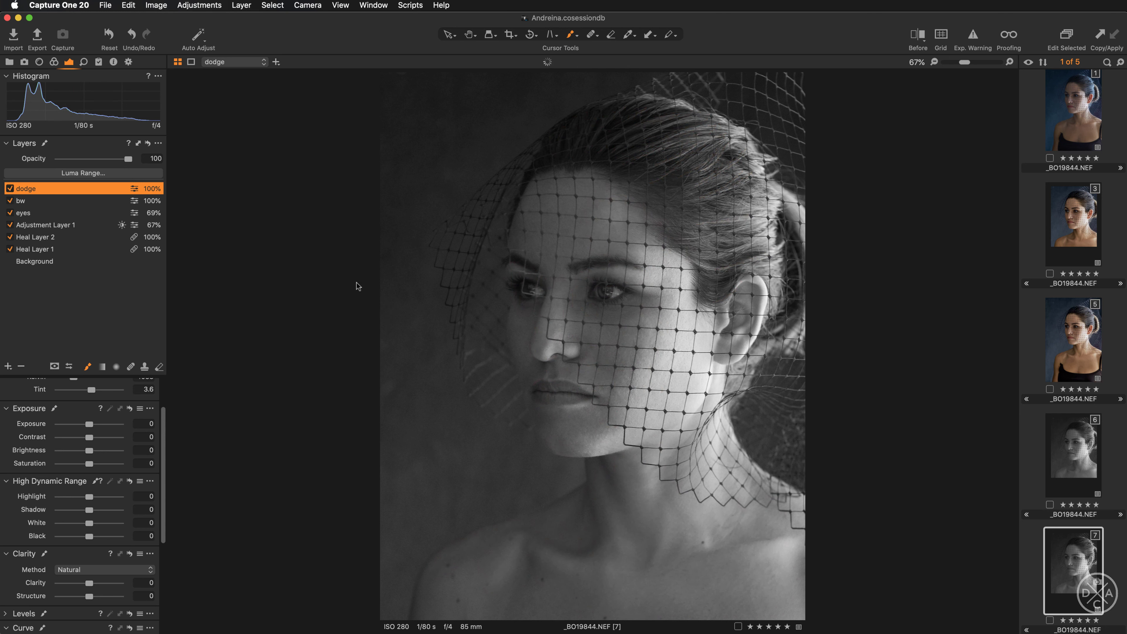
- Compare the portrait with the dodge layer off and on, and inspect the face at 200% and 100%
{"action": "left_click", "coordinate": [10, 189]}
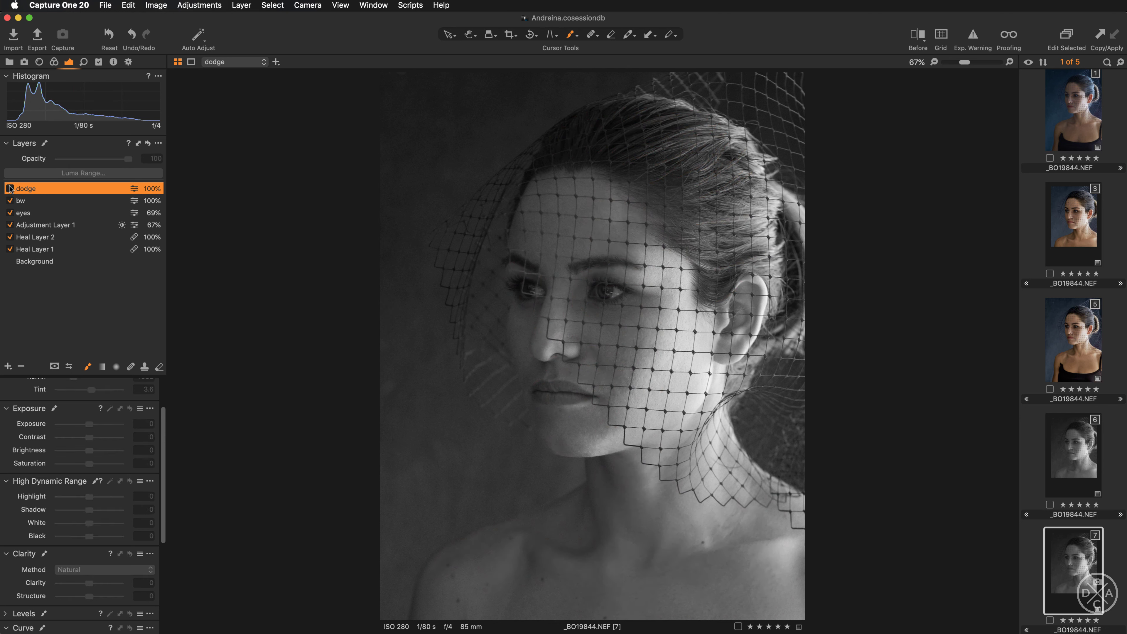
{"action": "left_click", "coordinate": [10, 188]}
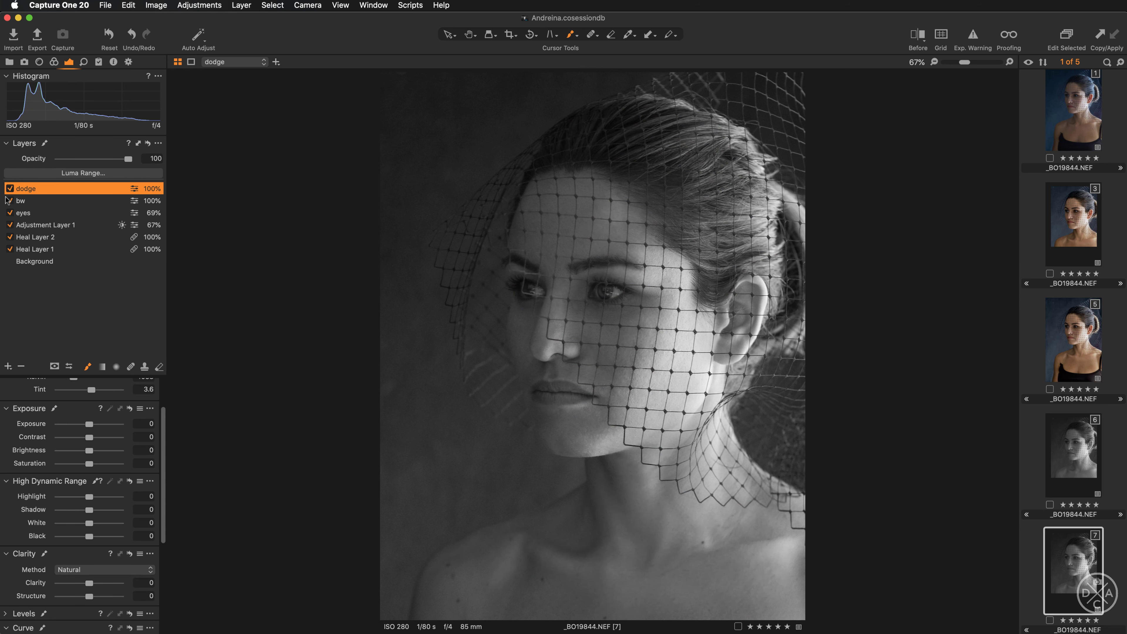
{"action": "key", "text": "super+equal"}
{"action": "key", "text": "super+equal"}
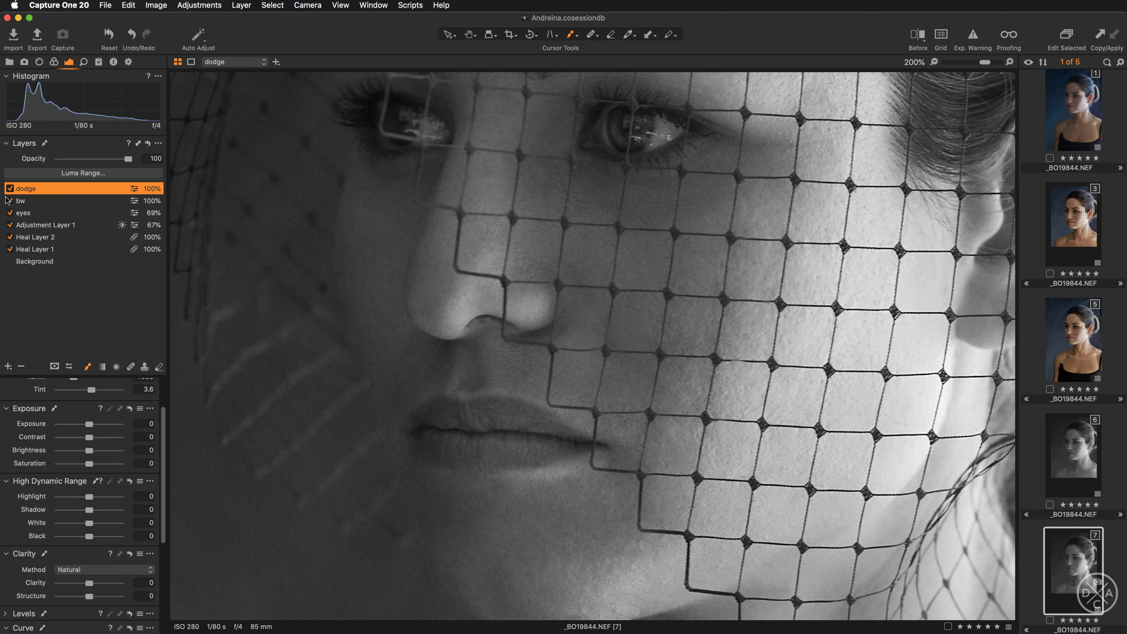
{"action": "key", "text": "super+minus"}
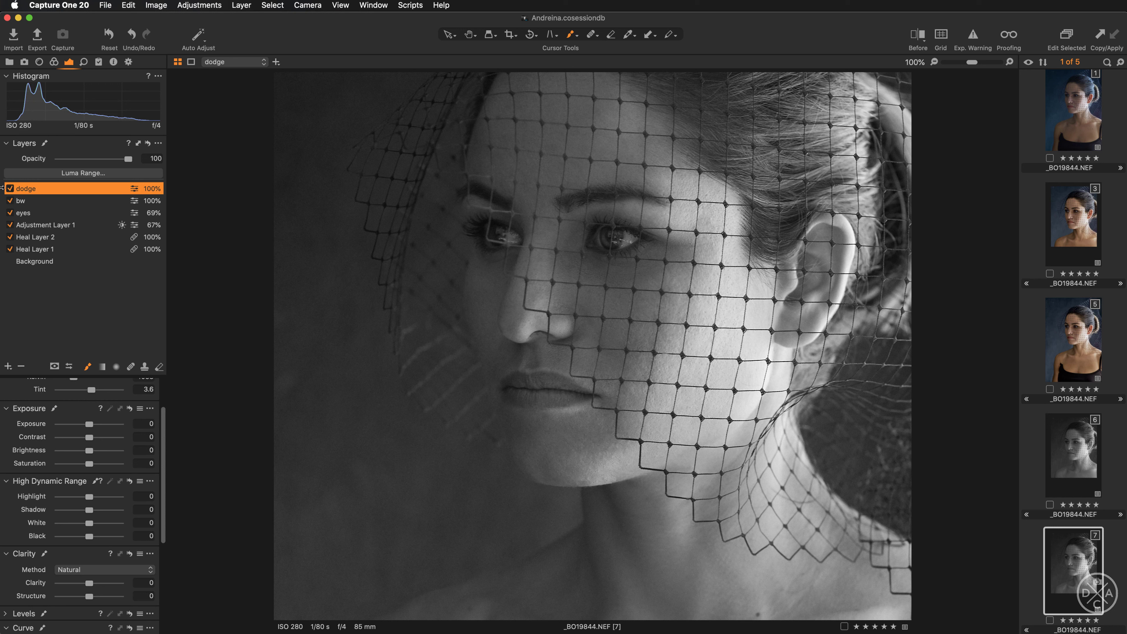
- Toggle the dodge layer and its painted mask overlay to check the dodging on the face and hair at 100%
{"action": "left_click", "coordinate": [9, 188]}
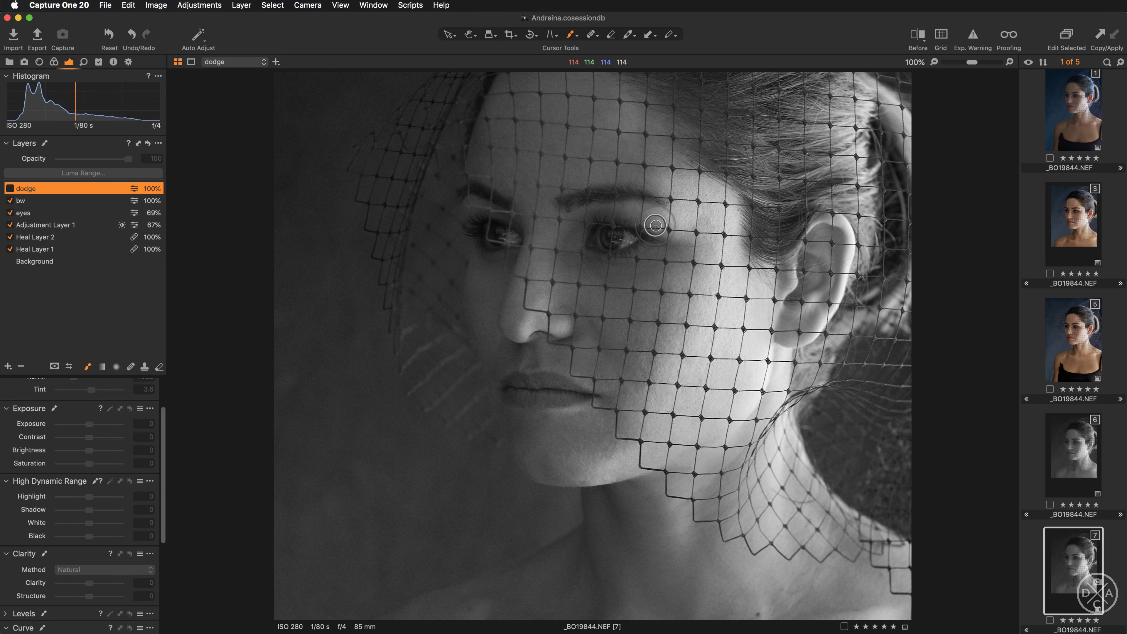
{"action": "left_click_drag", "start_coordinate": [652, 213], "coordinate": [647, 324]}
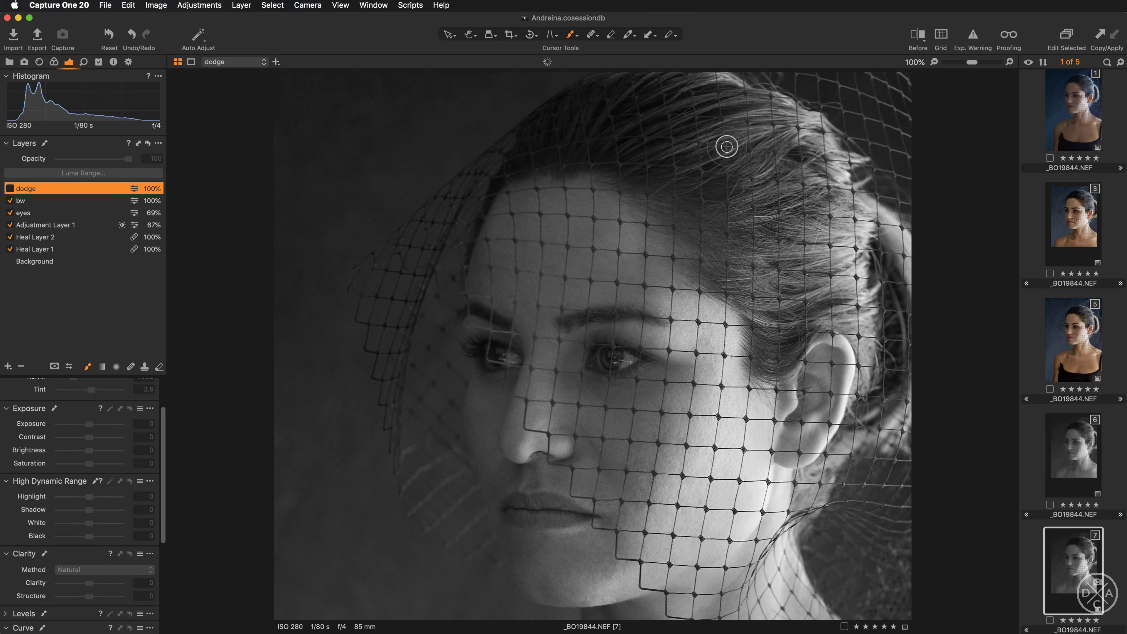
{"action": "left_click", "coordinate": [10, 188]}
{"action": "mouse_move", "coordinate": [491, 420]}
{"action": "left_mouse_down"}
{"action": "mouse_move", "coordinate": [490, 383]}
{"action": "mouse_move", "coordinate": [492, 397]}
{"action": "left_mouse_up"}
{"action": "key", "text": "m"}
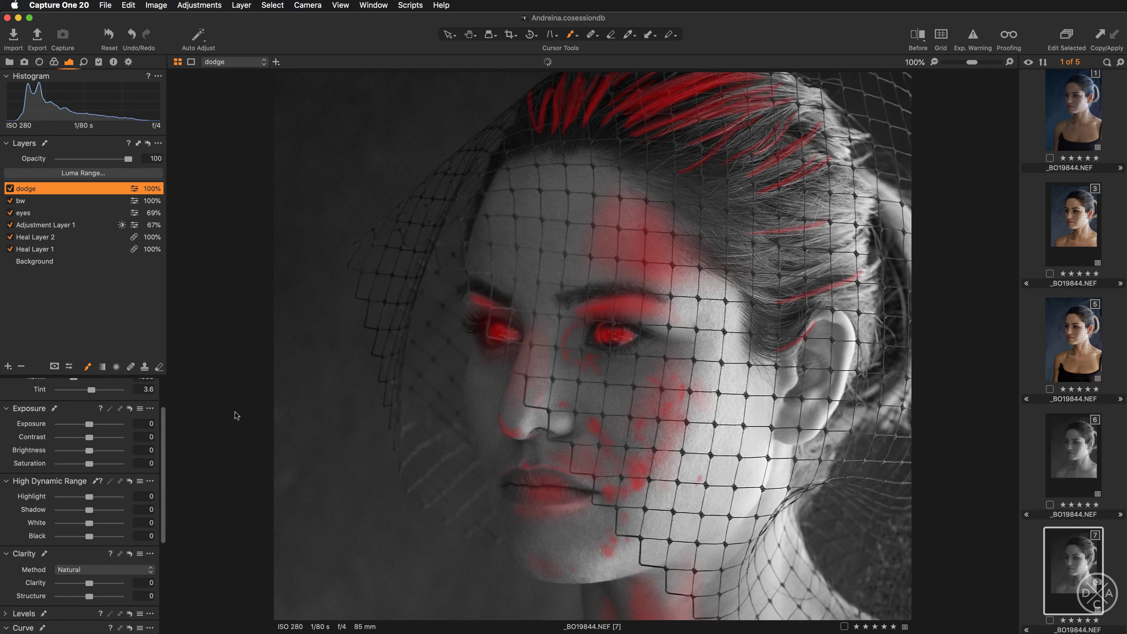
{"action": "key", "text": "m"}
{"action": "left_click", "coordinate": [10, 188]}
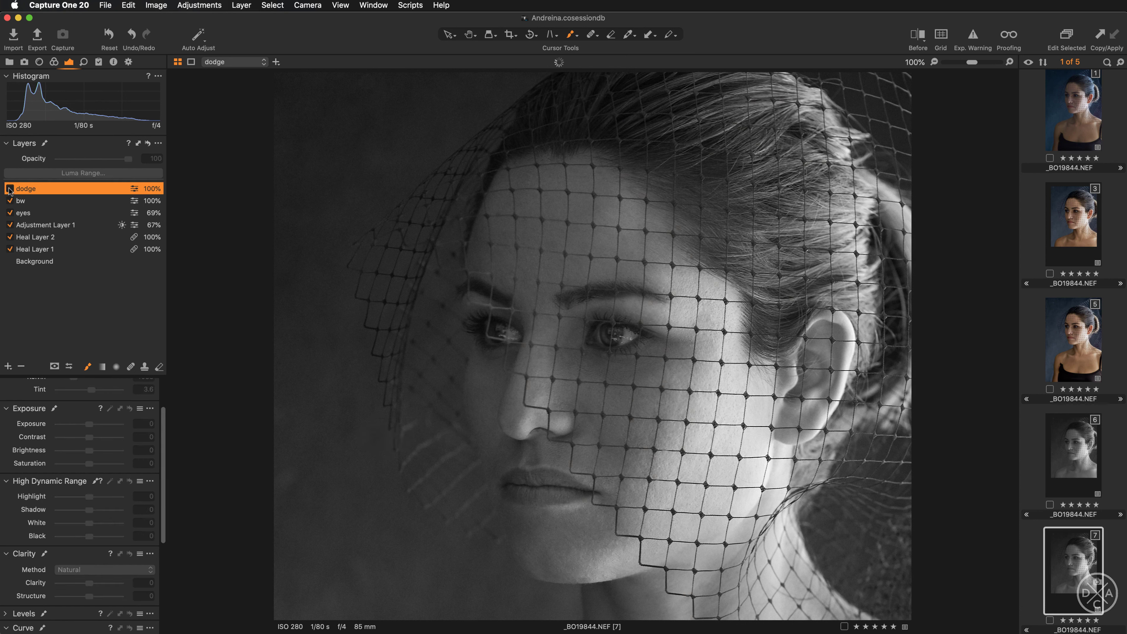
{"action": "left_click", "coordinate": [10, 189]}
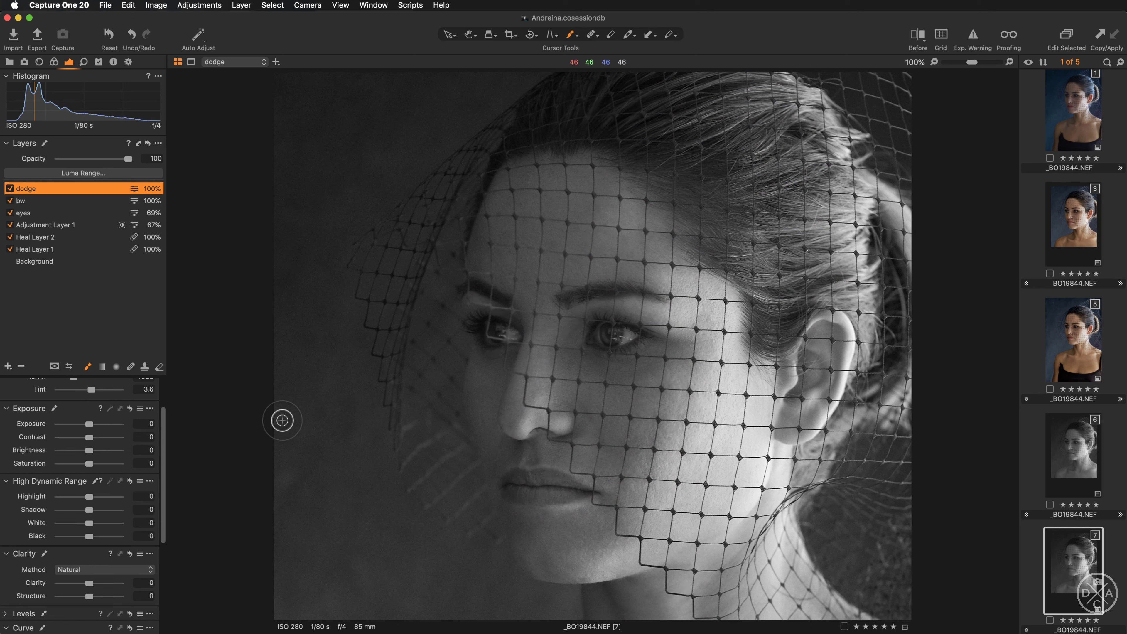
- Reset the bw layer's saturation to 0 to bring back the portrait's colour
{"action": "left_click", "coordinate": [447, 34]}
{"action": "left_click", "coordinate": [33, 202]}
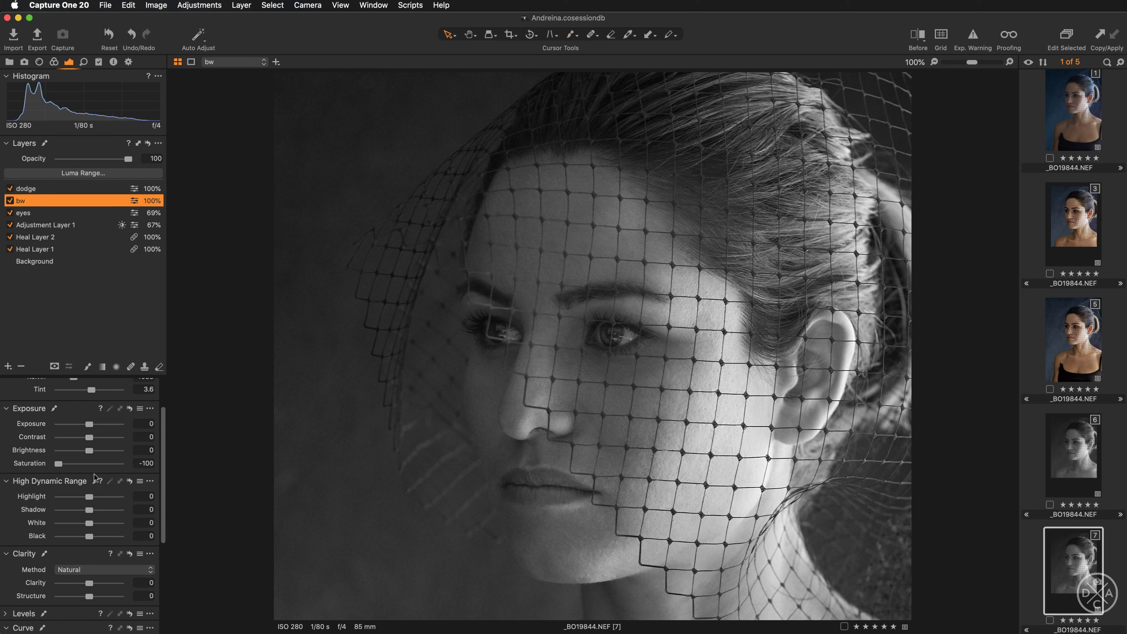
{"action": "double_click", "coordinate": [58, 464]}
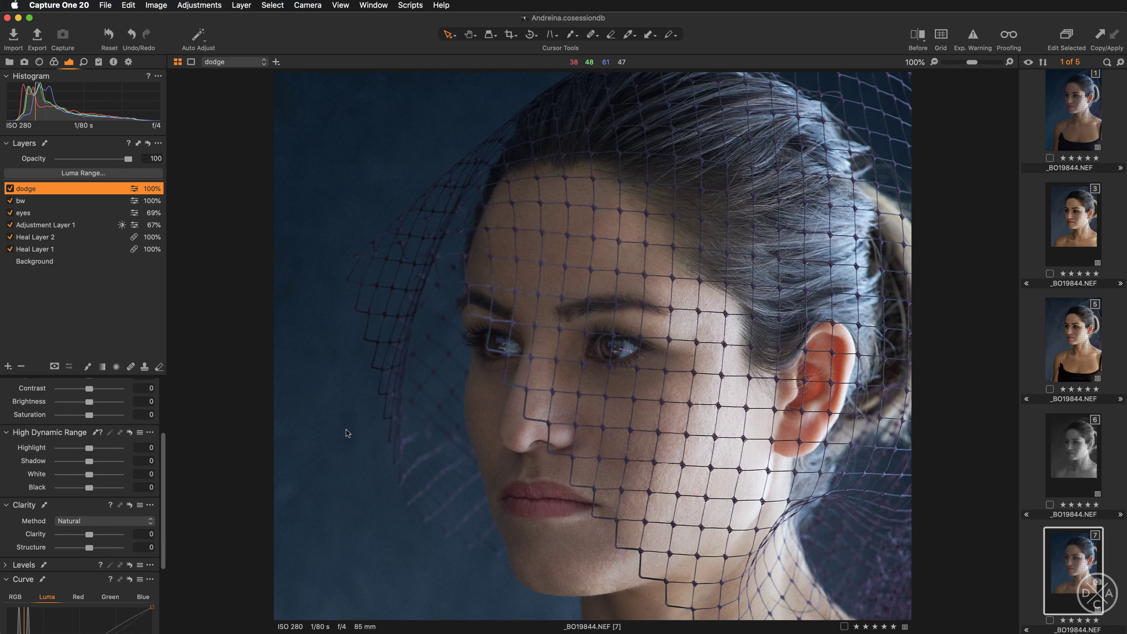
- Compare the colour portrait before and after all adjustments, both close up and in full
{"action": "key", "text": "y"}
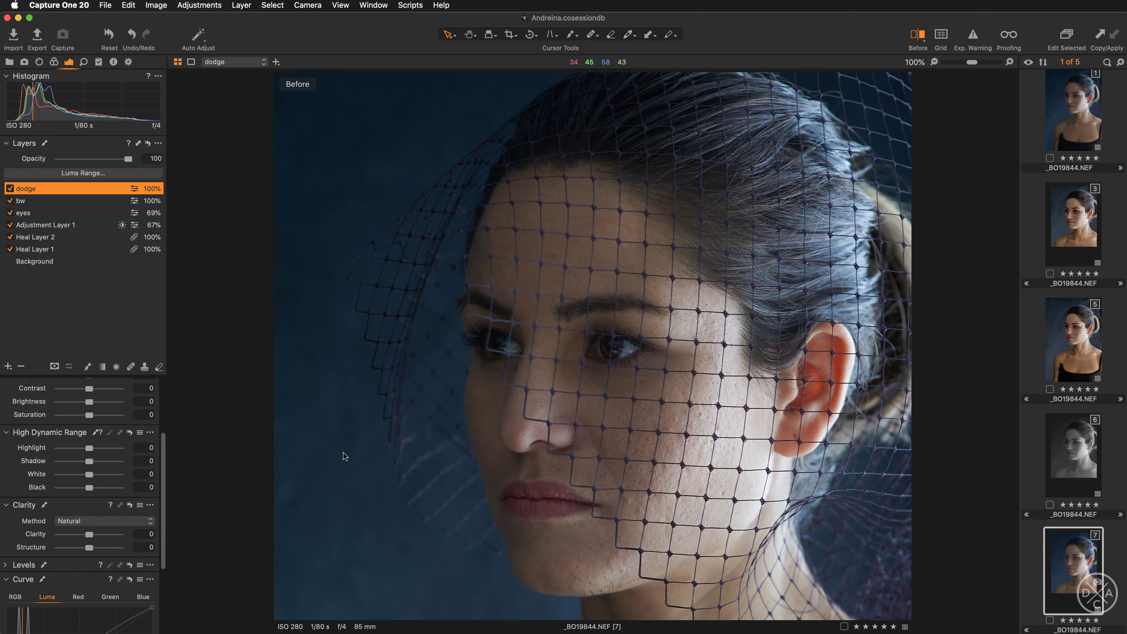
{"action": "key", "text": "y"}
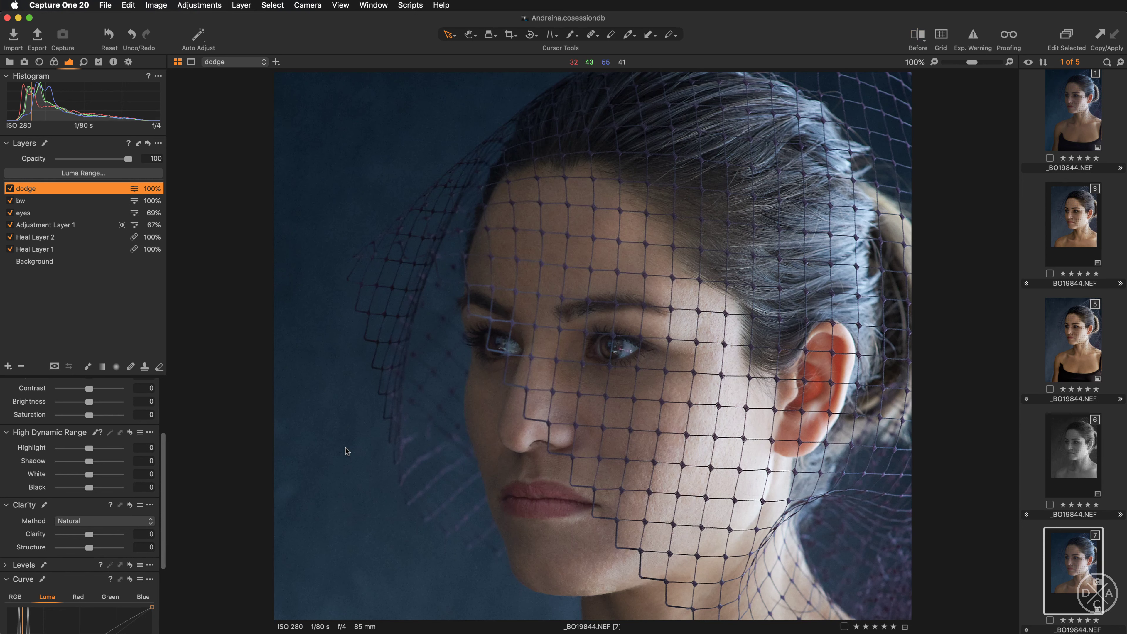
{"action": "key", "text": "y"}
{"action": "key", "text": "y"}
{"action": "scroll", "coordinate": [363, 471], "scroll_direction": "down", "scroll_amount": 3}
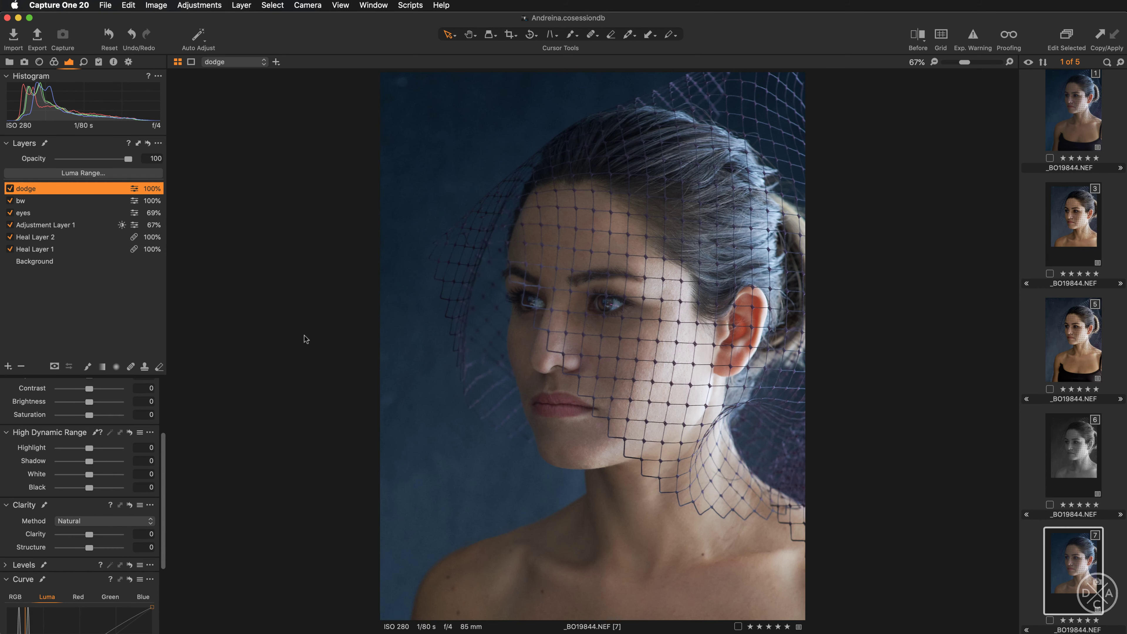
{"action": "key", "text": "y"}
{"action": "scroll", "coordinate": [323, 347], "scroll_direction": "up", "scroll_amount": 3}
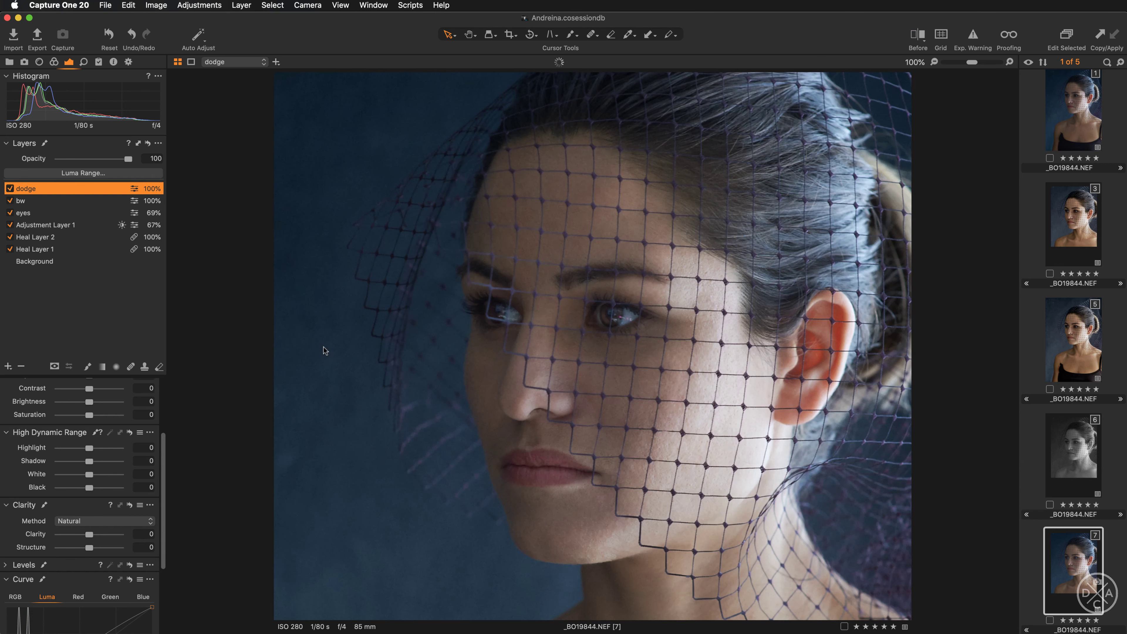
- Add a new filled adjustment layer above the dodge layer and name it luminosity
{"action": "left_click", "coordinate": [8, 367]}
{"action": "left_click", "coordinate": [27, 382]}
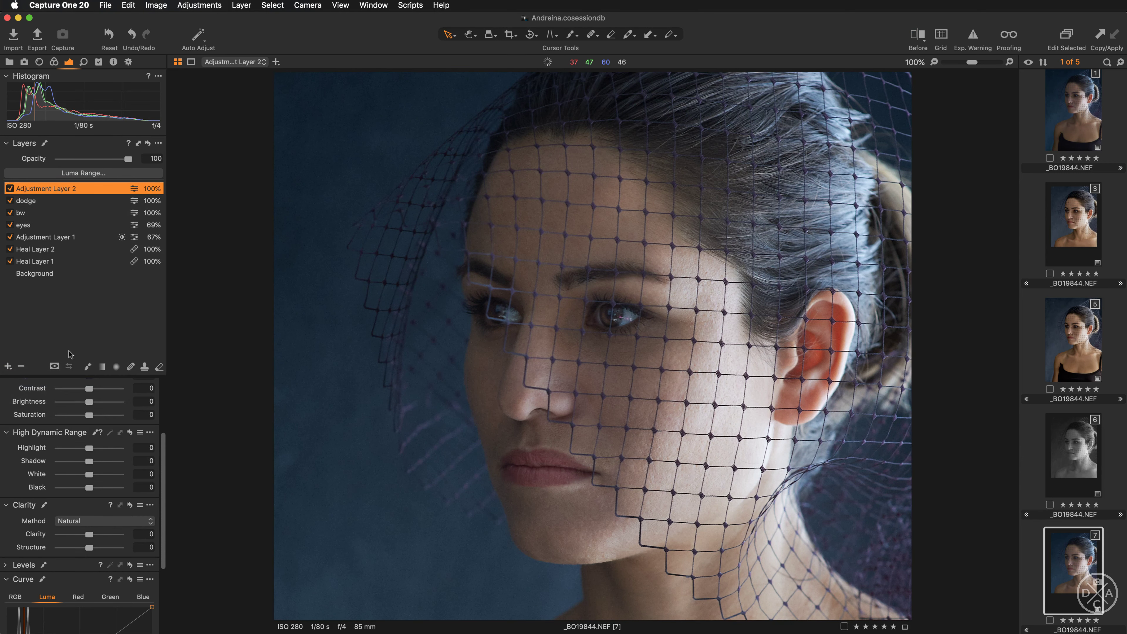
{"action": "double_click", "coordinate": [59, 188]}
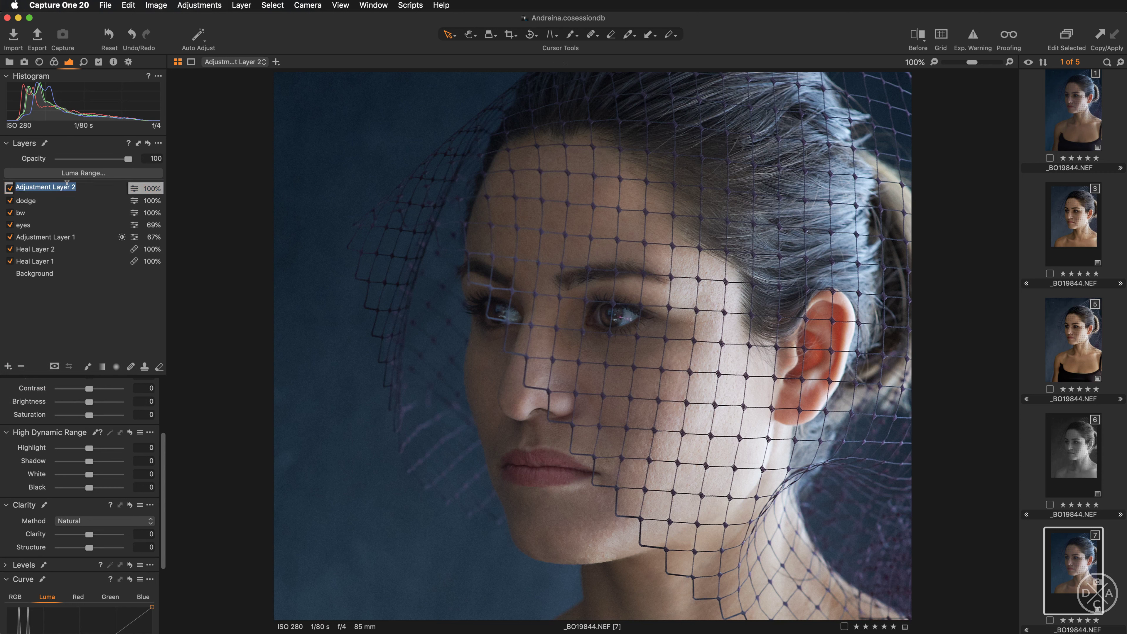
{"action": "type", "text": "luminosity"}
{"action": "key", "text": "Return"}
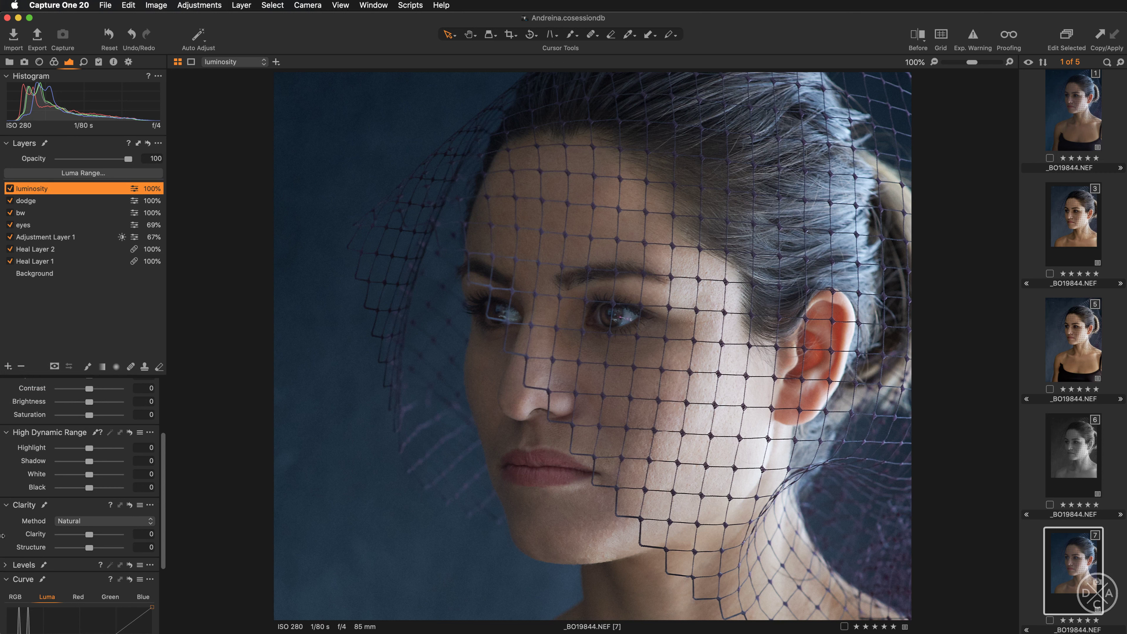
- Float the Curve tool beside the portrait, enlarge it and switch it to the RGB curve
{"action": "scroll", "coordinate": [88, 471], "scroll_direction": "down", "scroll_amount": 4}
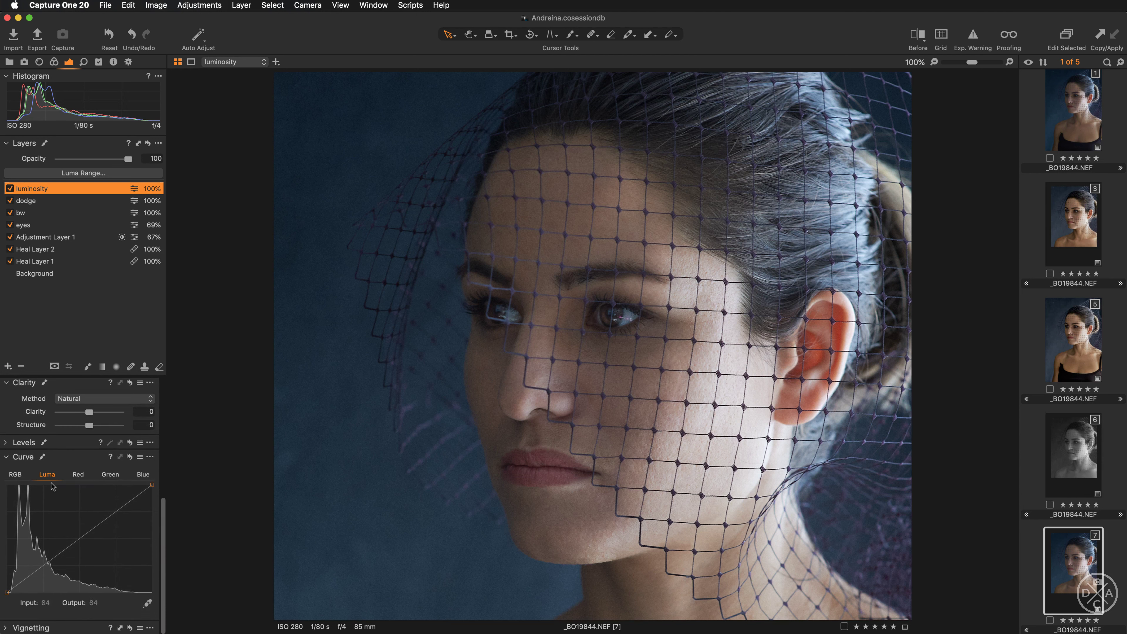
{"action": "left_click_drag", "start_coordinate": [61, 463], "coordinate": [249, 272]}
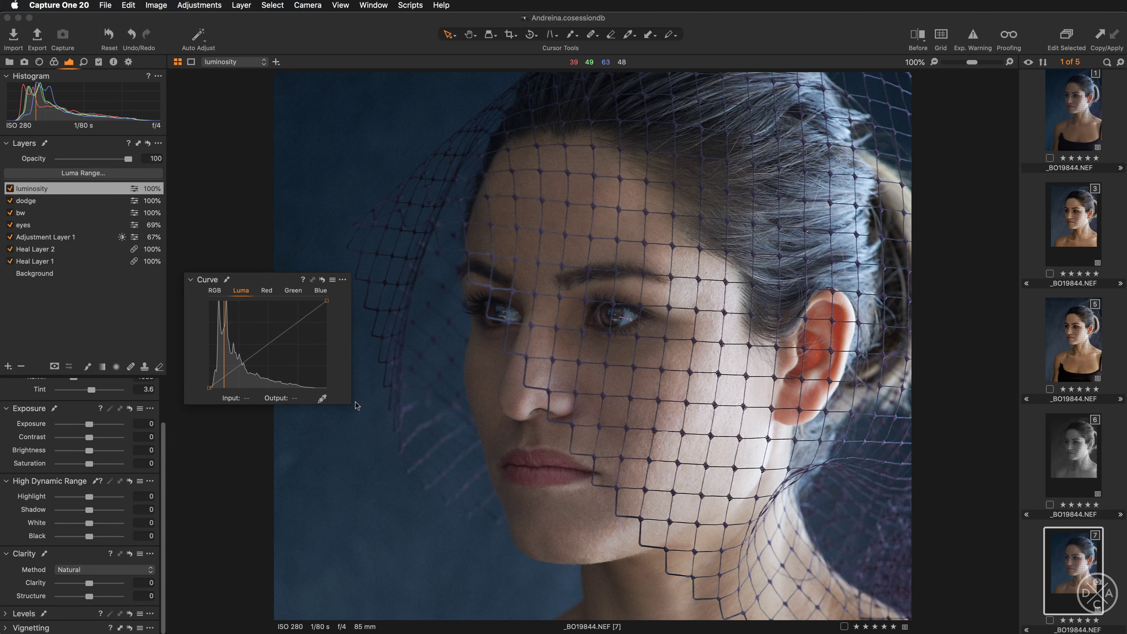
{"action": "left_click_drag", "start_coordinate": [351, 404], "coordinate": [429, 536]}
{"action": "left_click_drag", "start_coordinate": [351, 301], "coordinate": [327, 114]}
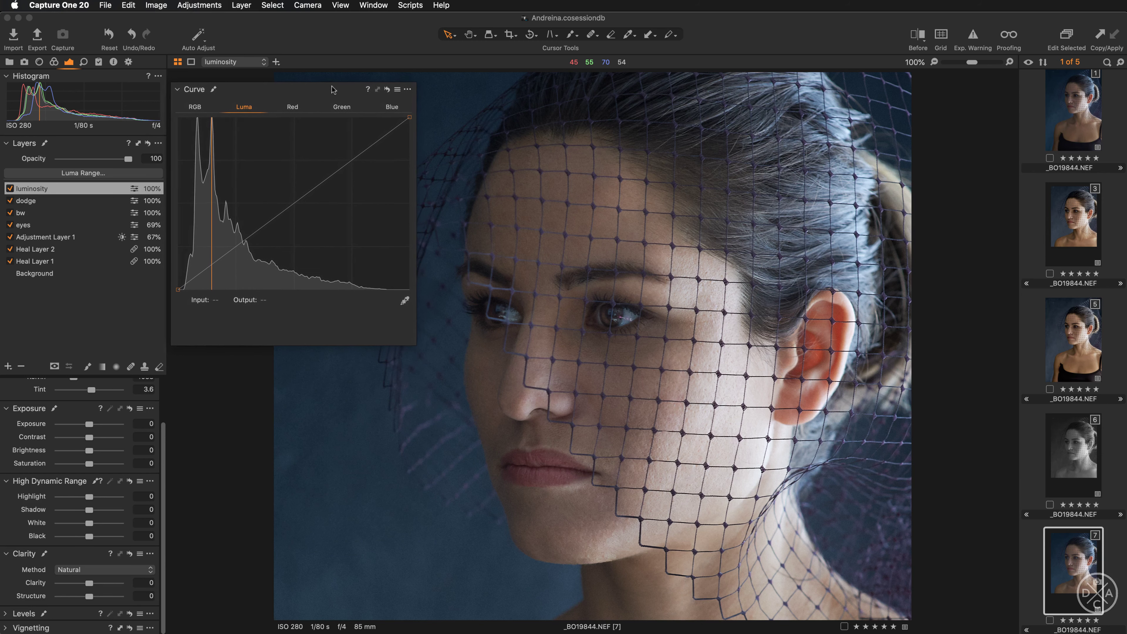
{"action": "left_click", "coordinate": [192, 107]}
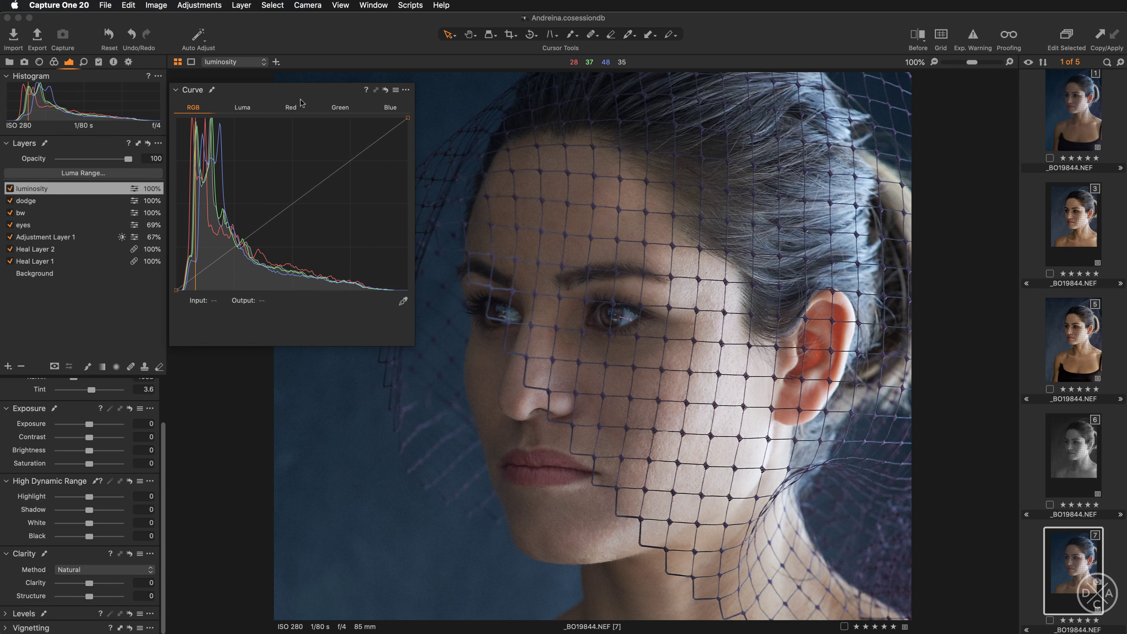
{"action": "key", "text": "super+z"}
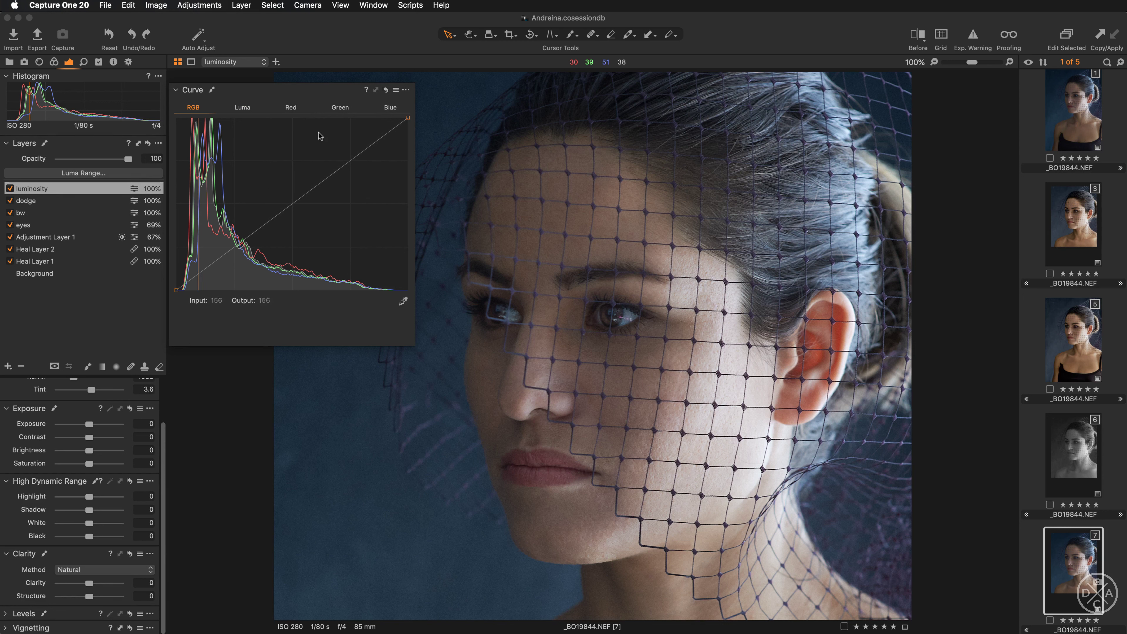
- Apply the Contrast RGB curve preset to the luminosity layer and move its upper point to input 145, output 160
{"action": "left_click", "coordinate": [395, 91]}
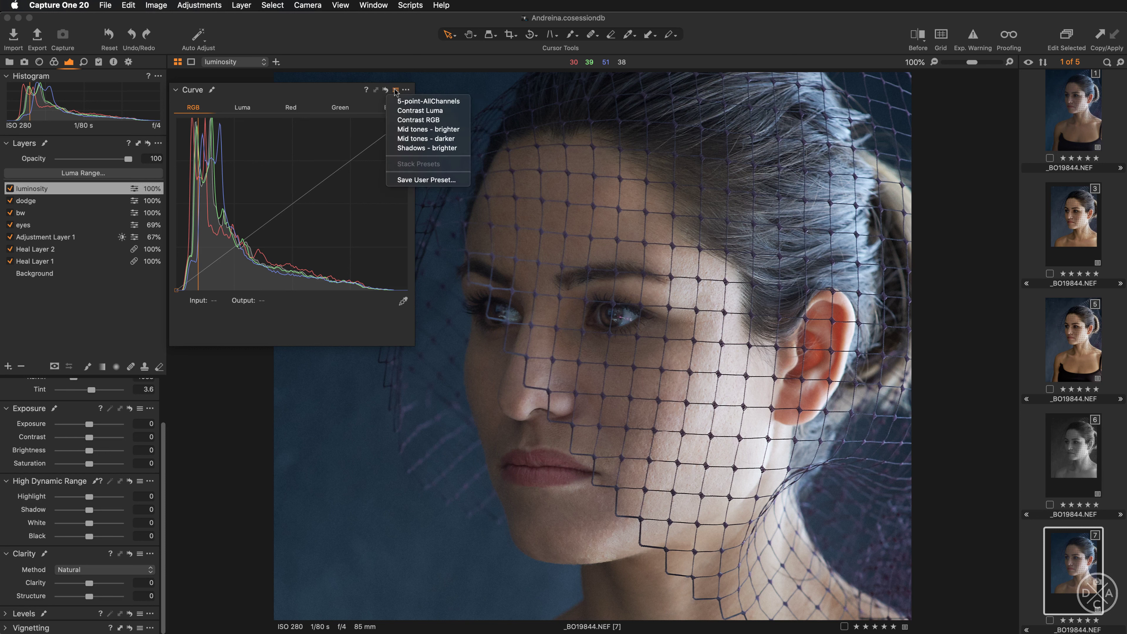
{"action": "left_click", "coordinate": [405, 120]}
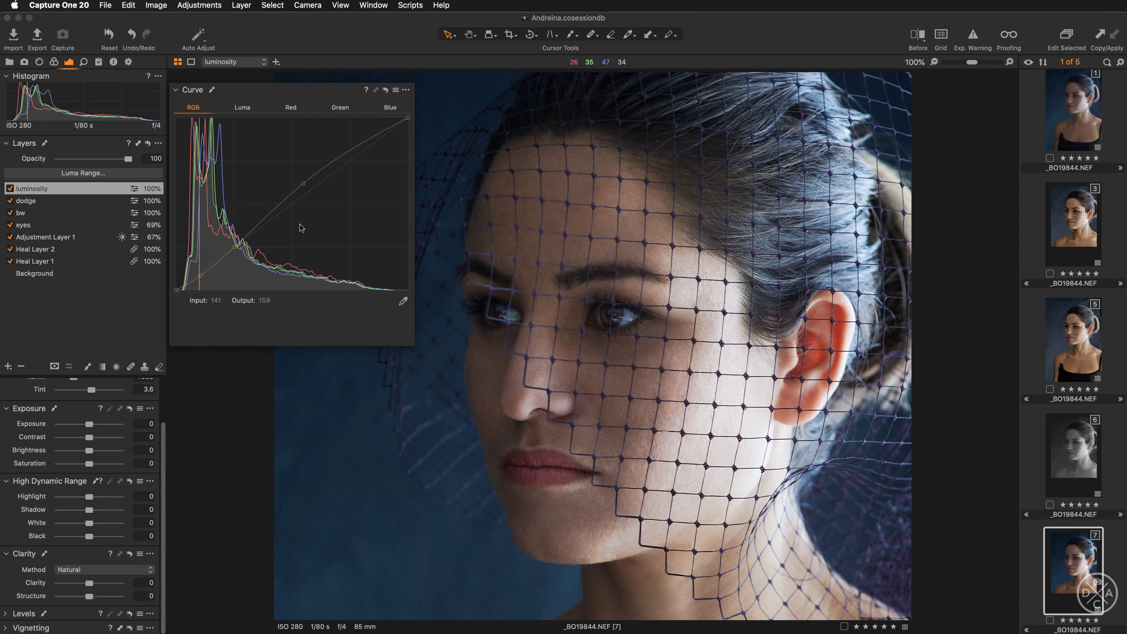
{"action": "left_click_drag", "start_coordinate": [304, 183], "coordinate": [308, 181]}
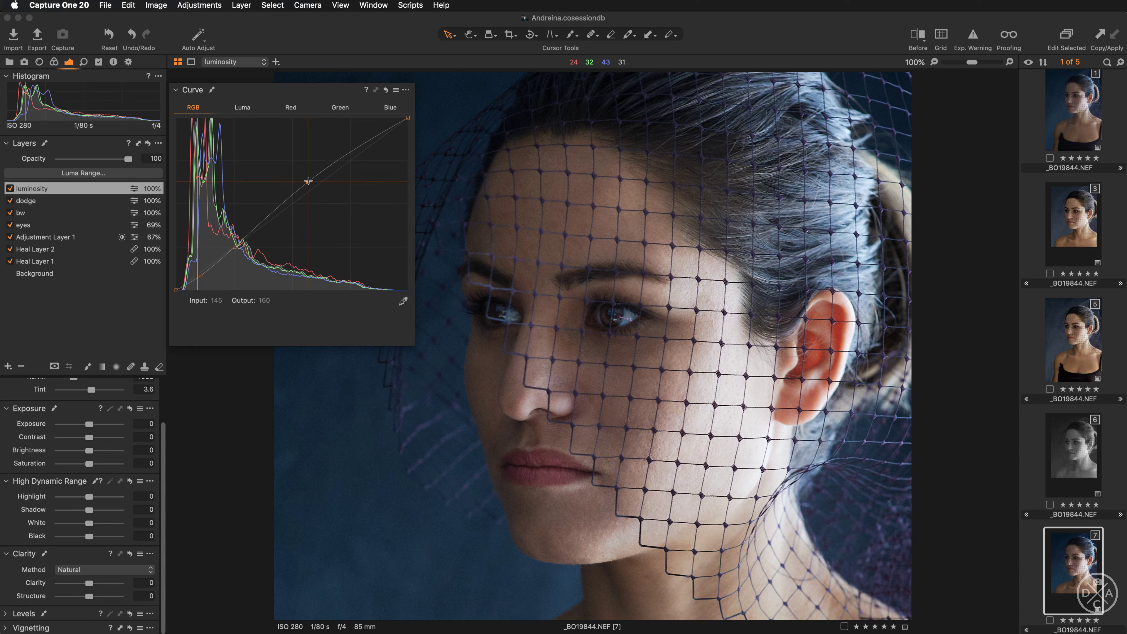
- Compare the portrait with the luminosity layer off and on, and dock the Curve tool below White Balance
{"action": "left_click", "coordinate": [10, 188]}
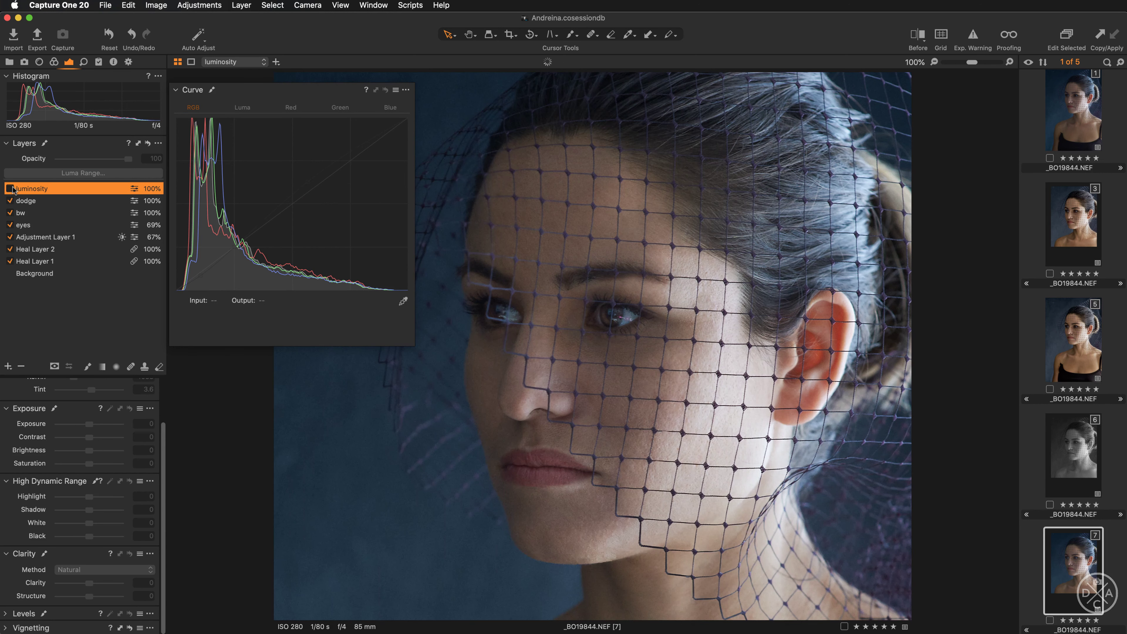
{"action": "left_click", "coordinate": [10, 189]}
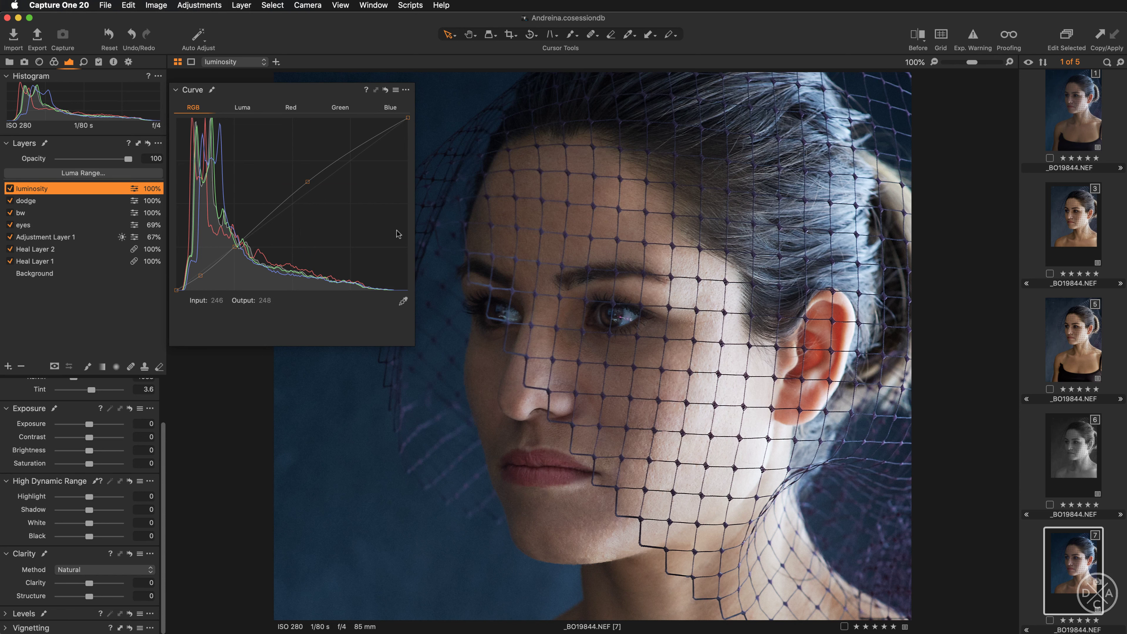
{"action": "key", "text": "super+0"}
{"action": "left_click_drag", "start_coordinate": [272, 92], "coordinate": [159, 390]}
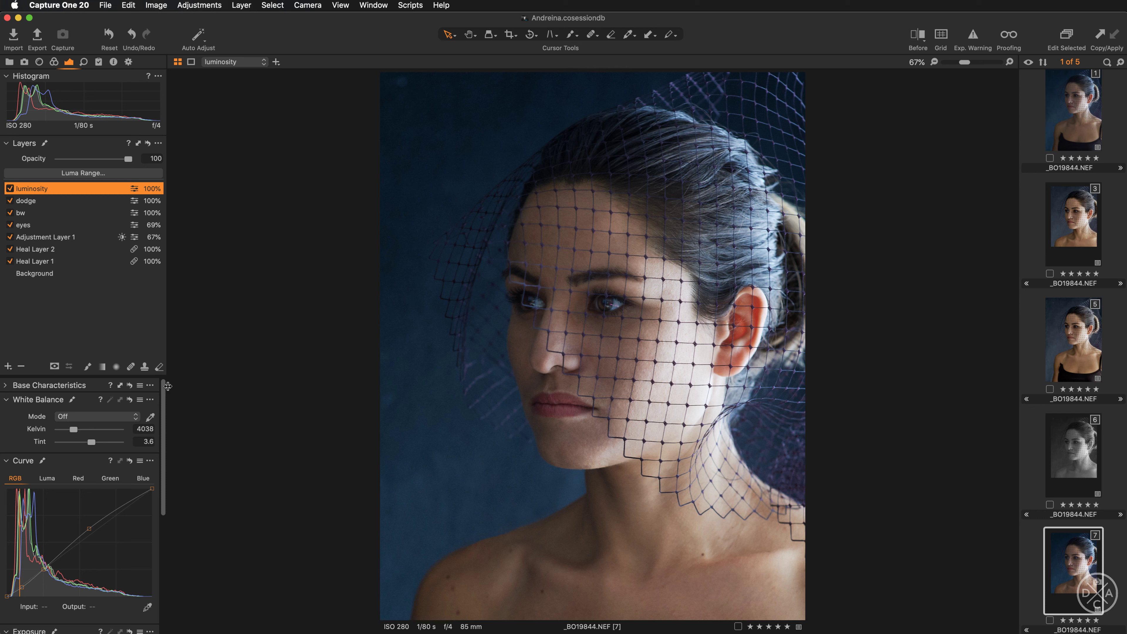
- Set the luminosity layer's Shadow to 14 and Black to 3, and check the layer off and on
{"action": "left_click_drag", "start_coordinate": [163, 401], "coordinate": [159, 528]}
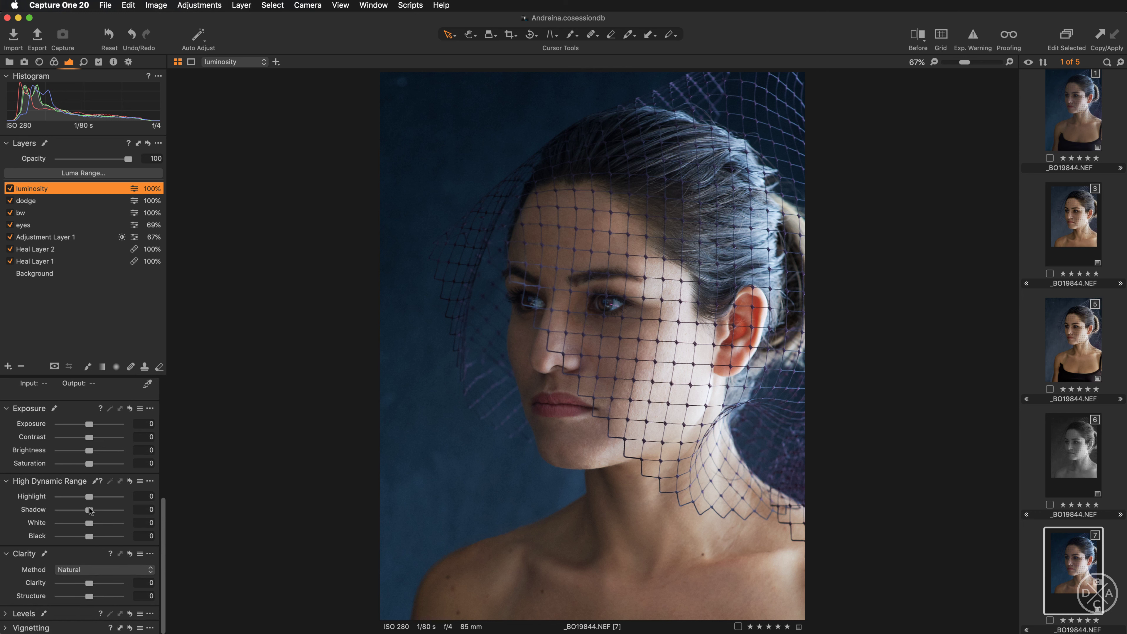
{"action": "left_click_drag", "start_coordinate": [89, 511], "coordinate": [94, 511]}
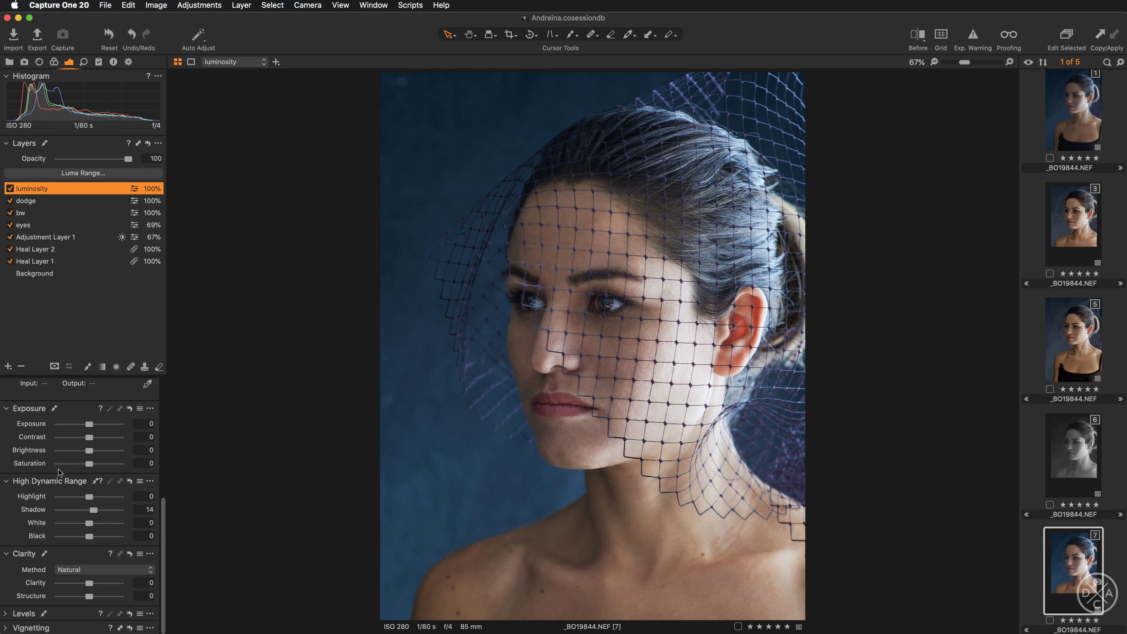
{"action": "left_click", "coordinate": [143, 536]}
{"action": "left_click", "coordinate": [277, 419]}
{"action": "left_click", "coordinate": [10, 189]}
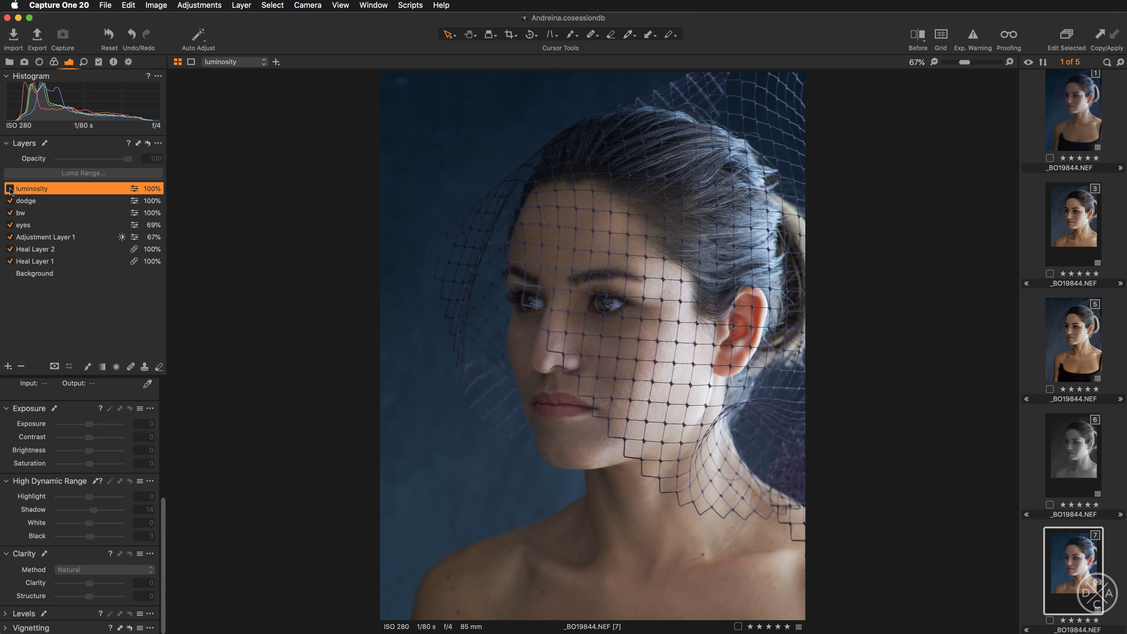
{"action": "left_click", "coordinate": [10, 189]}
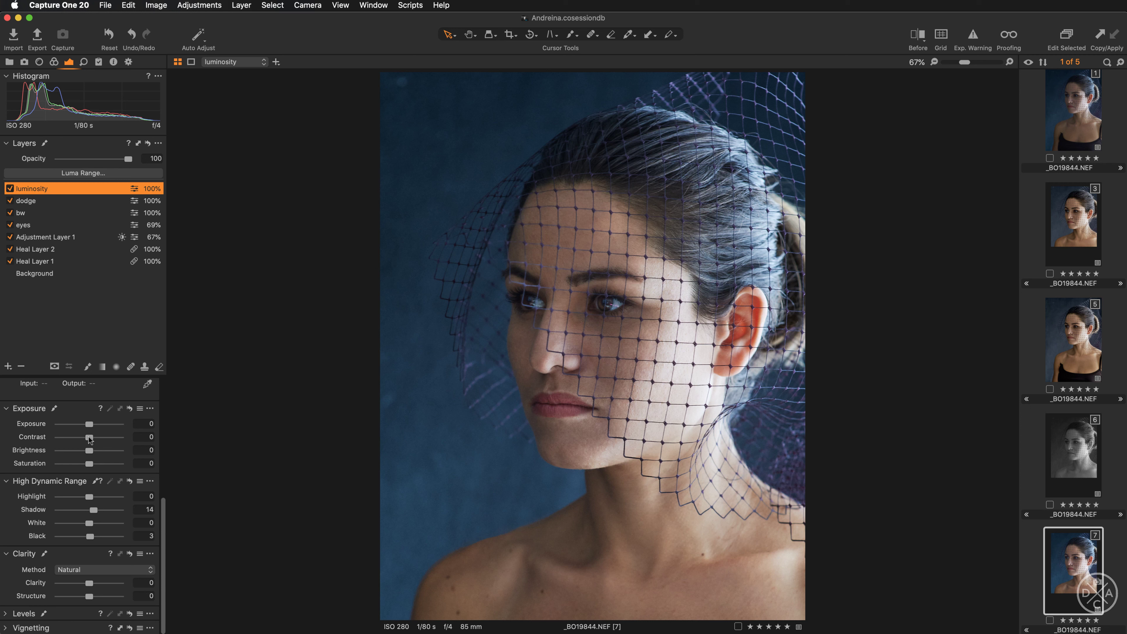
- Lower the luminosity layer's contrast to -23, comparing it with the neutral setting
{"action": "left_click_drag", "start_coordinate": [84, 438], "coordinate": [74, 444]}
{"action": "double_click", "coordinate": [30, 438]}
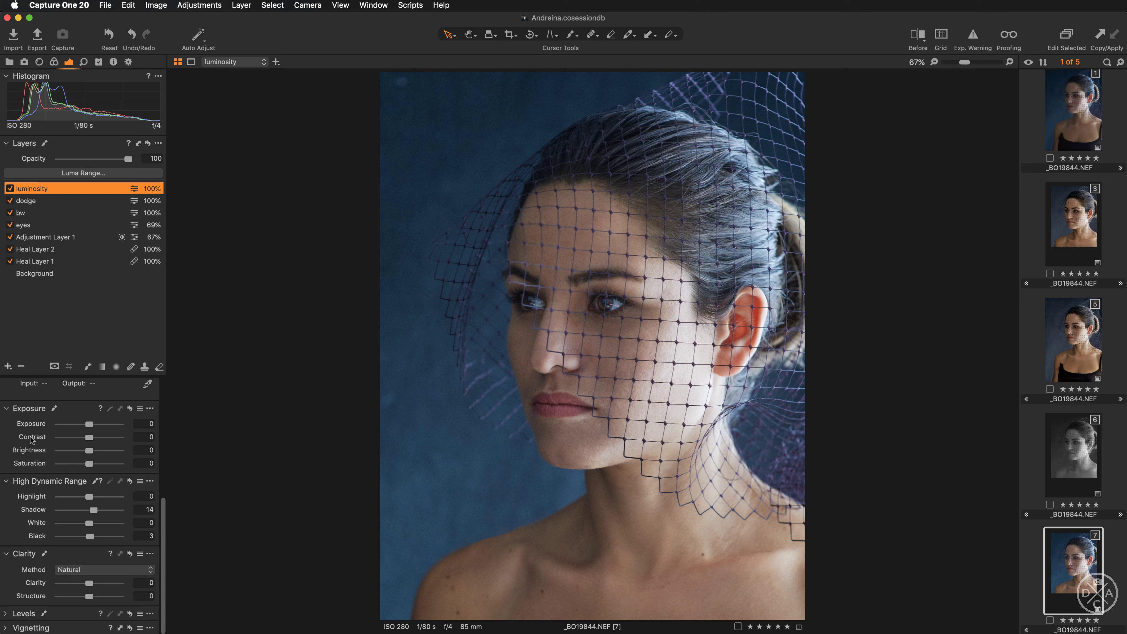
{"action": "key", "text": "super+z"}
{"action": "left_click", "coordinate": [9, 189]}
- Review the luminosity layer's Luma and RGB curves, and compare the full portrait with the layer off and on
{"action": "left_click_drag", "start_coordinate": [163, 515], "coordinate": [163, 420]}
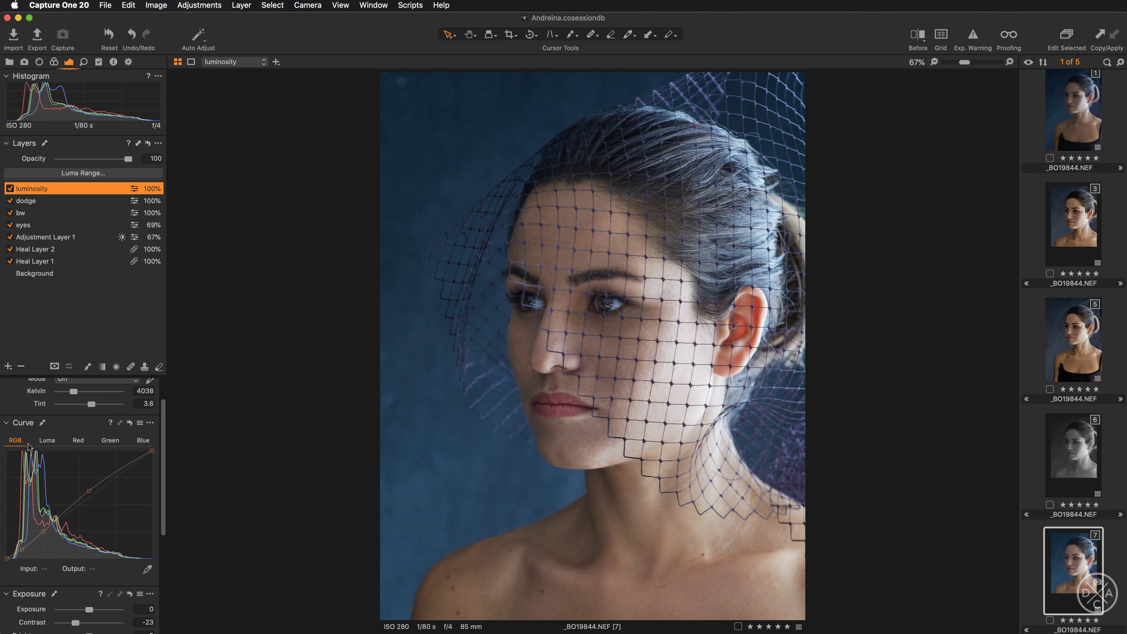
{"action": "left_click", "coordinate": [52, 441]}
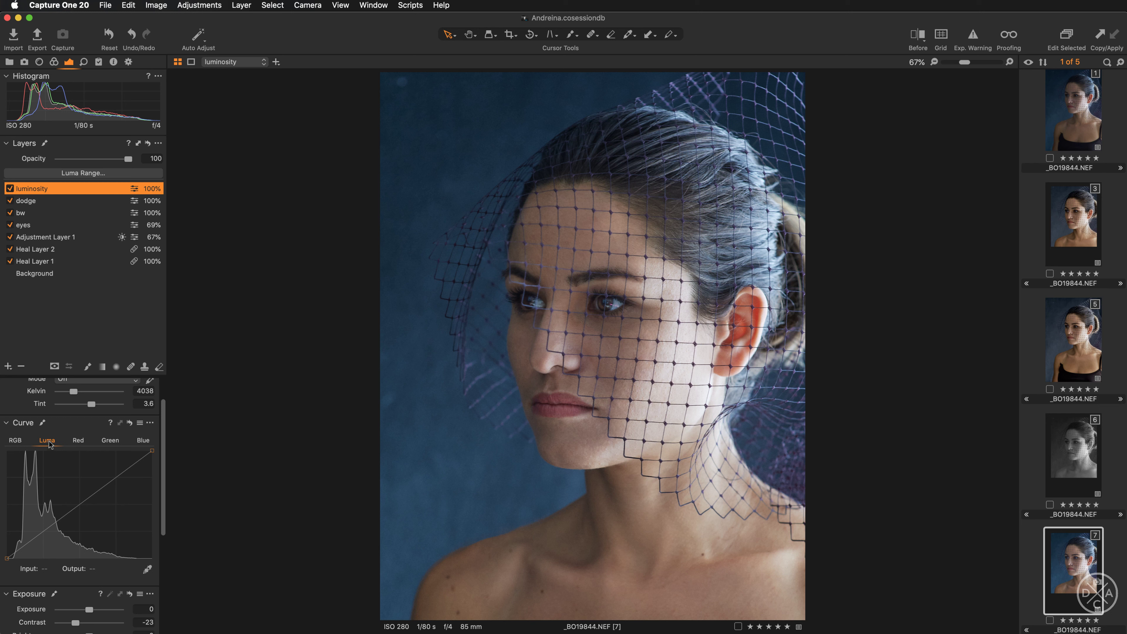
{"action": "left_click", "coordinate": [15, 445]}
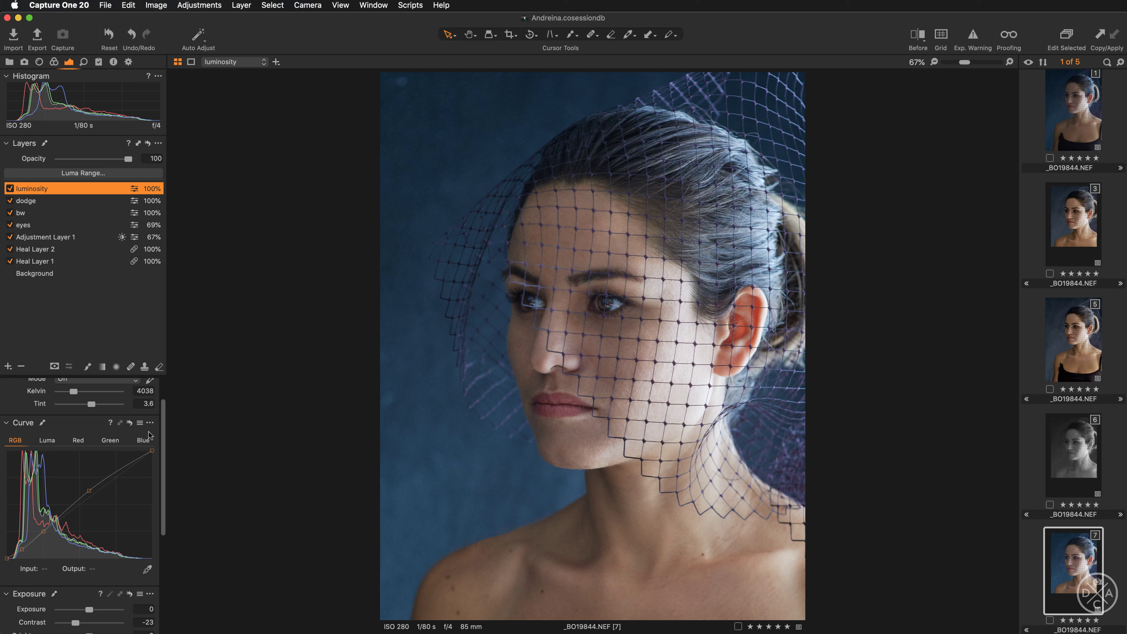
{"action": "left_click", "coordinate": [9, 189]}
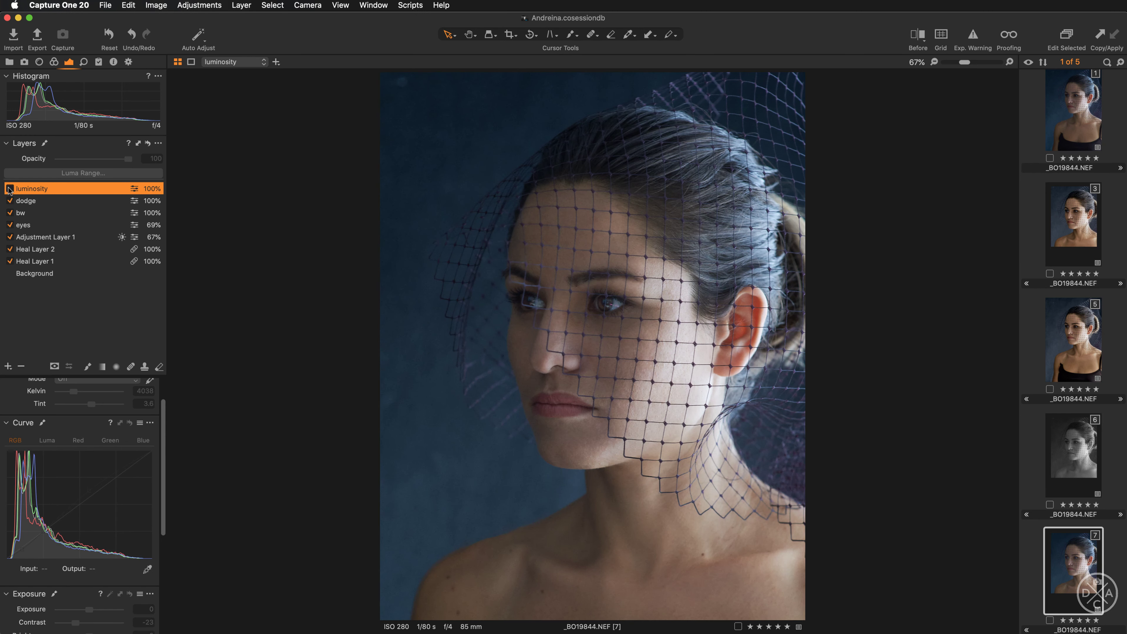
{"action": "left_click", "coordinate": [10, 189]}
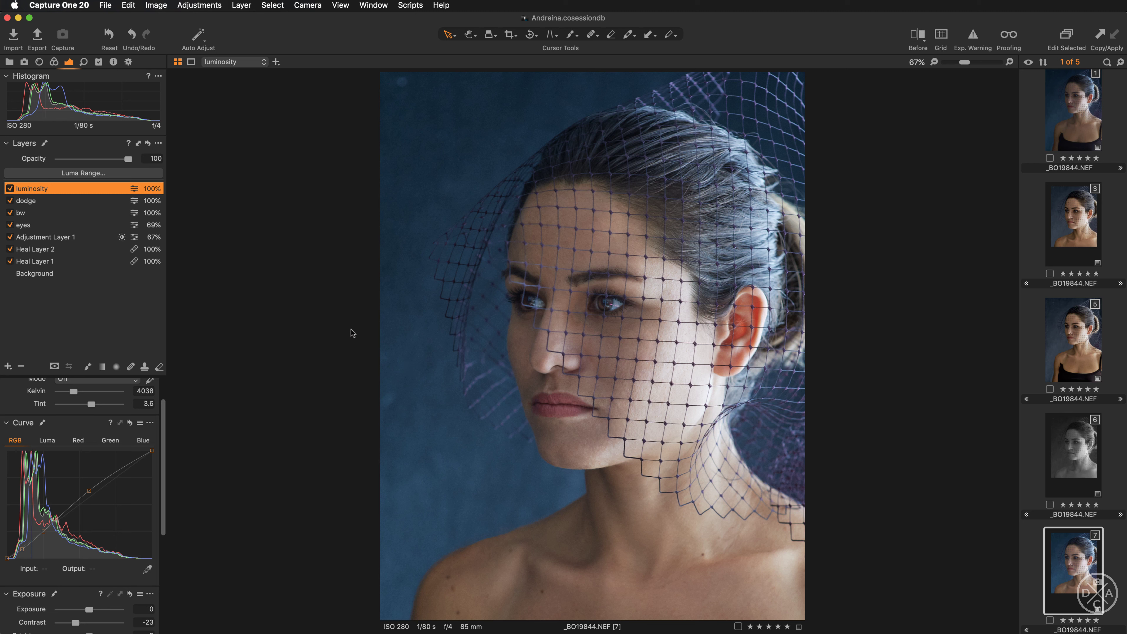
- Add a new filled adjustment layer above the luminosity layer and name it color
{"action": "left_click", "coordinate": [7, 367]}
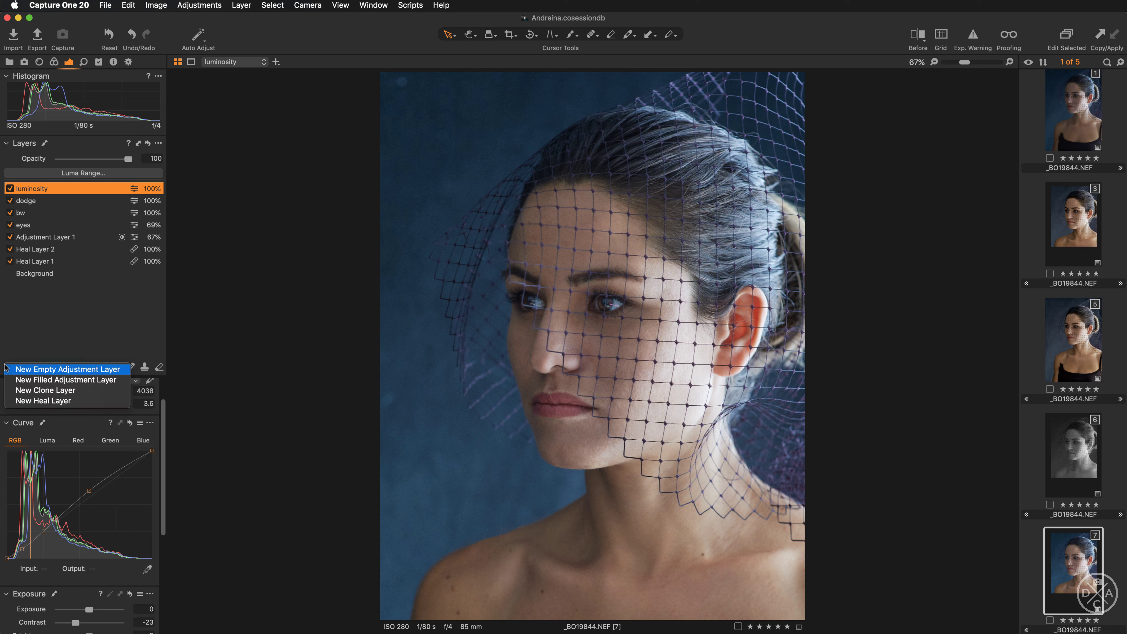
{"action": "left_click", "coordinate": [45, 377]}
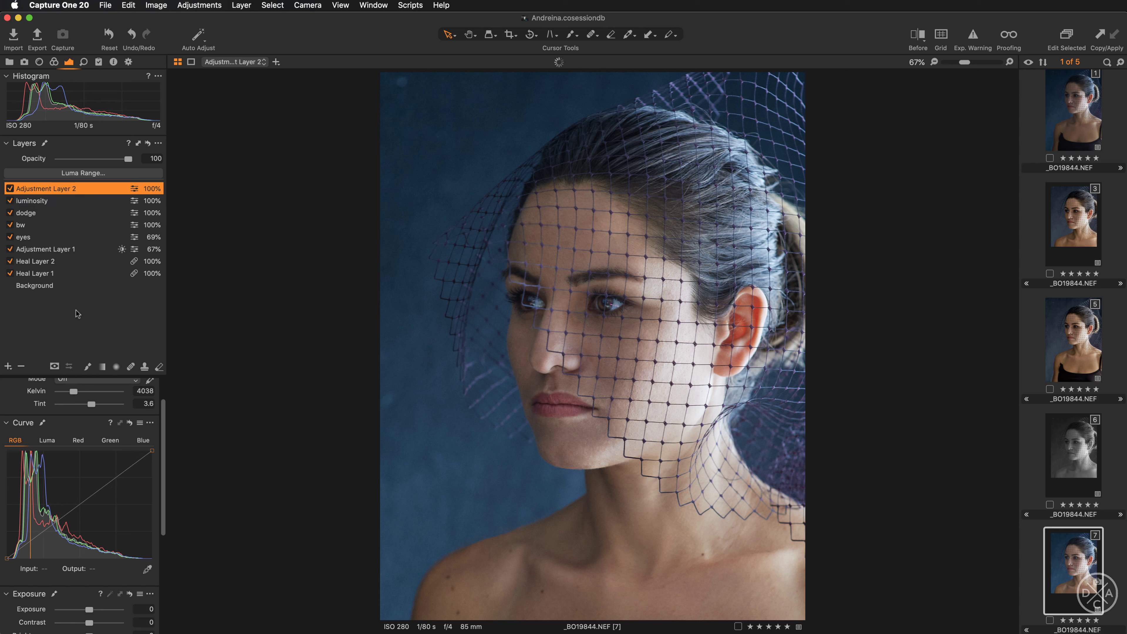
{"action": "double_click", "coordinate": [53, 187]}
{"action": "type", "text": "col"}
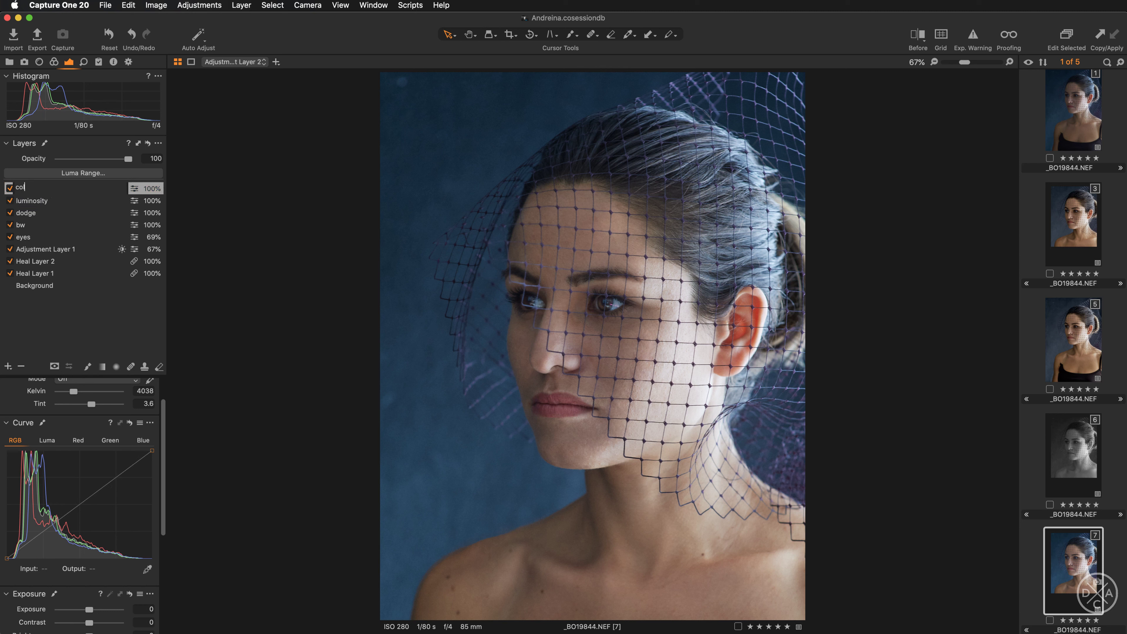
{"action": "type", "text": "or"}
{"action": "key", "text": "Return"}
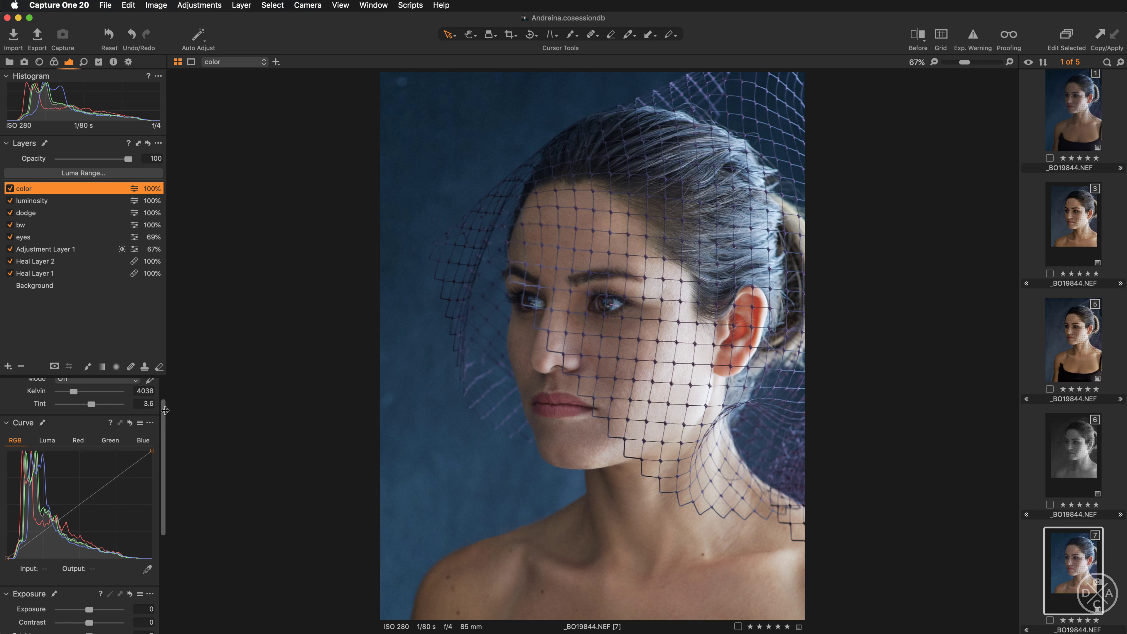
- Detach the Color Balance tool as a floating window beside the portrait and return to the exposure tools
{"action": "left_click_drag", "start_coordinate": [170, 431], "coordinate": [165, 530]}
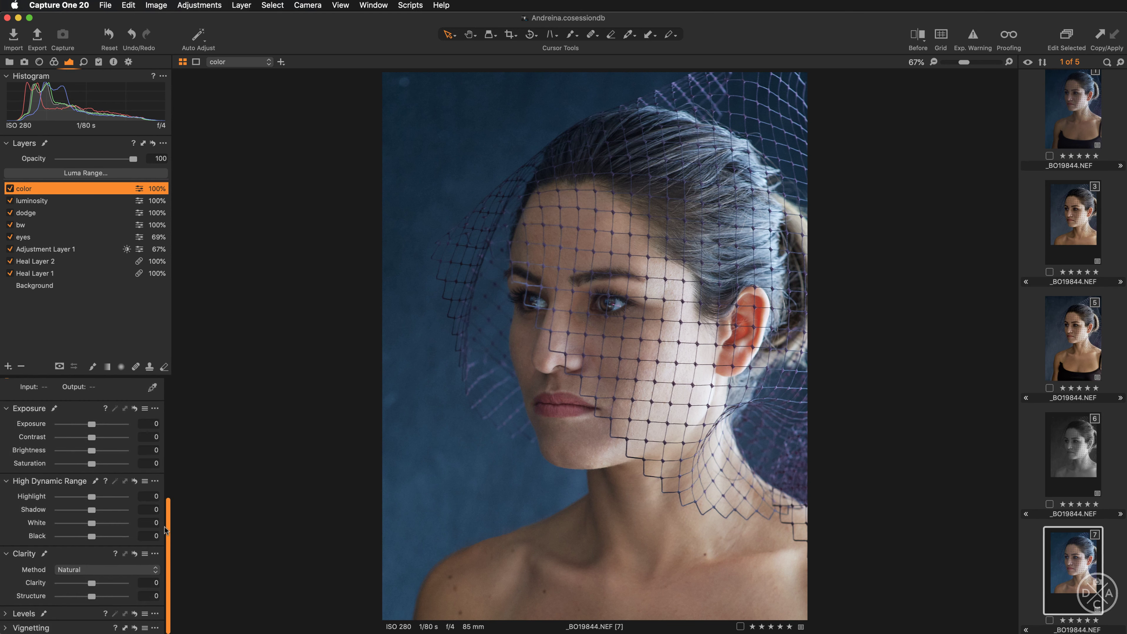
{"action": "left_click", "coordinate": [54, 62]}
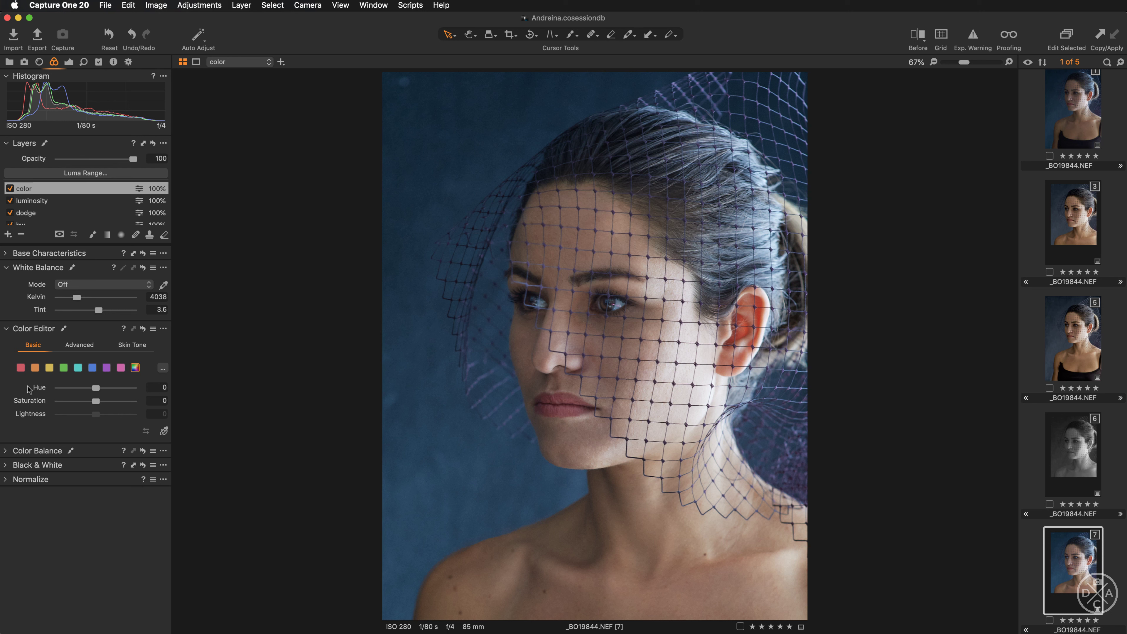
{"action": "left_click", "coordinate": [11, 452]}
{"action": "left_click_drag", "start_coordinate": [31, 450], "coordinate": [253, 135]}
{"action": "left_click", "coordinate": [69, 62]}
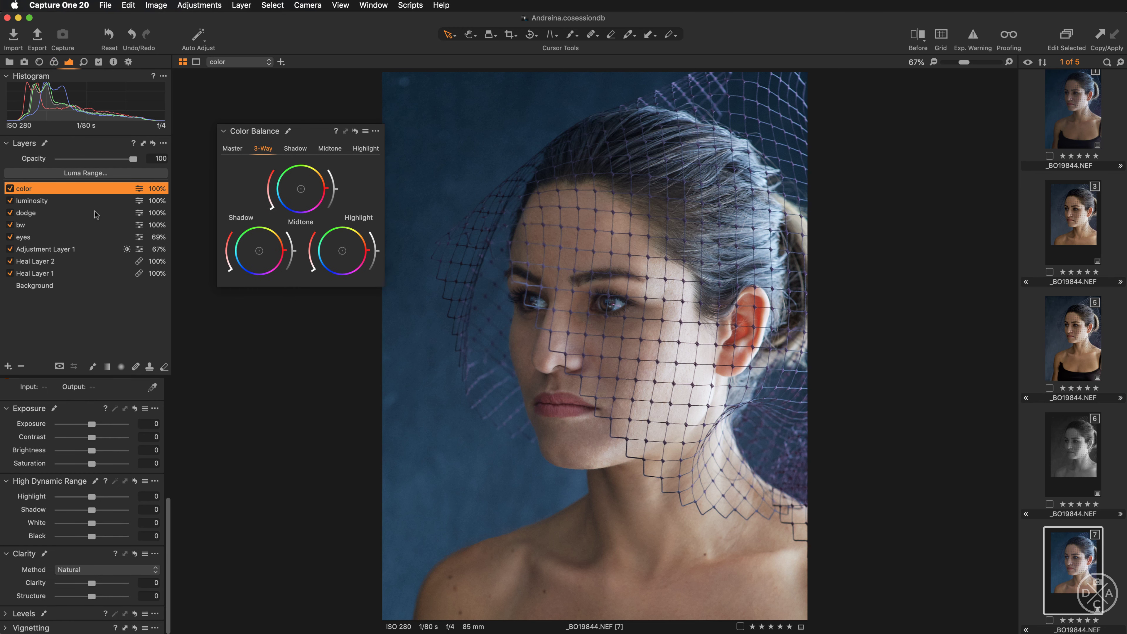
{"action": "left_click", "coordinate": [163, 143]}
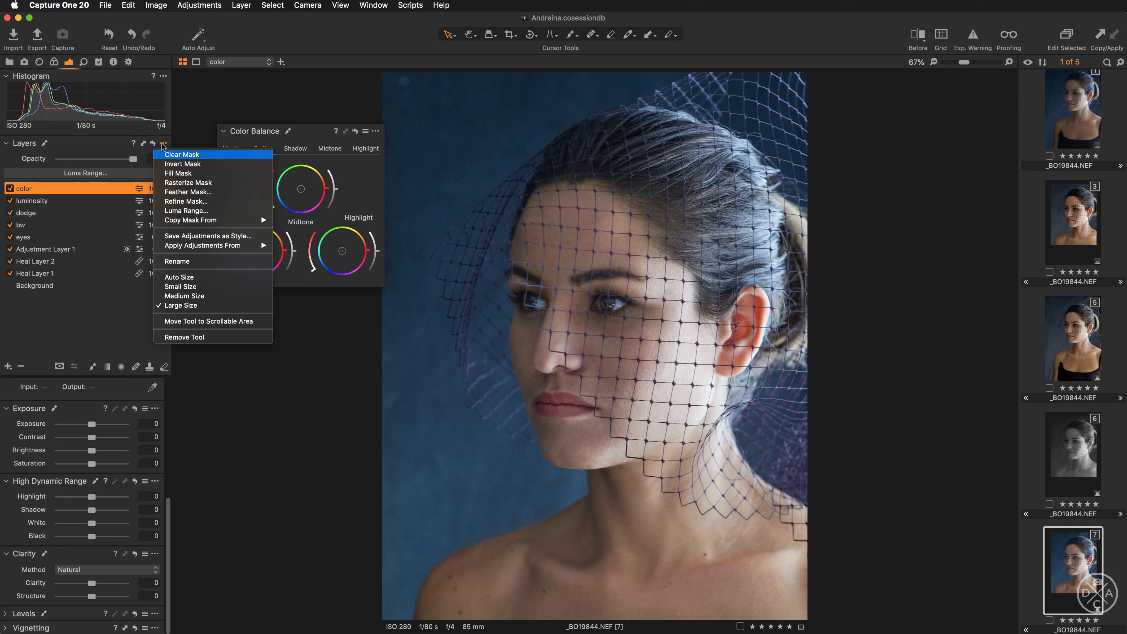
{"action": "left_click", "coordinate": [107, 319]}
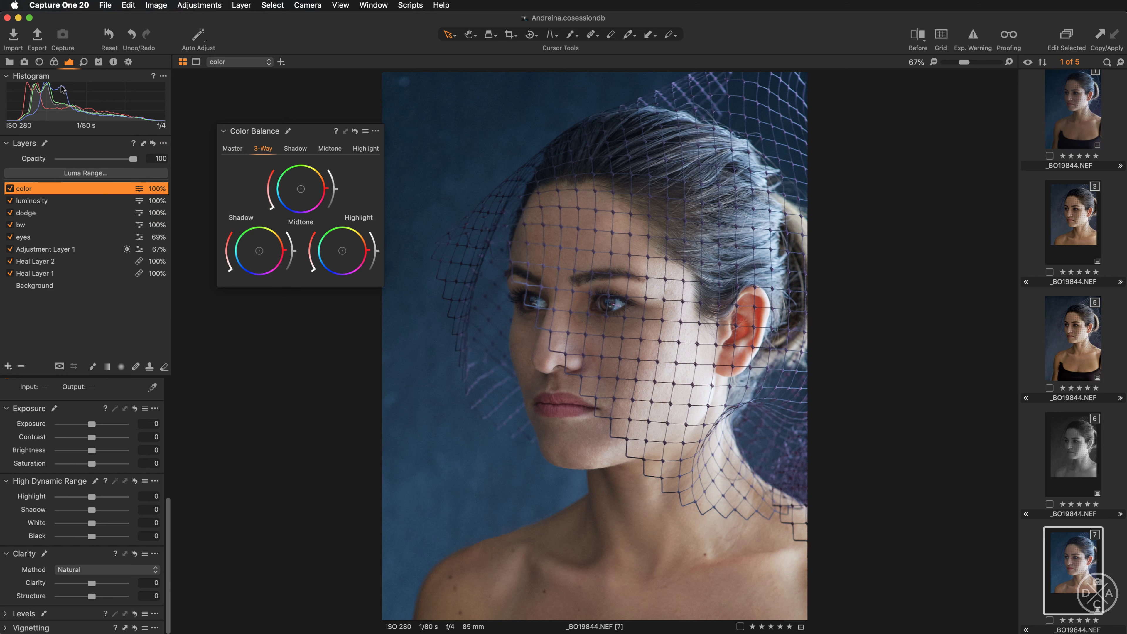
{"action": "left_click", "coordinate": [54, 64]}
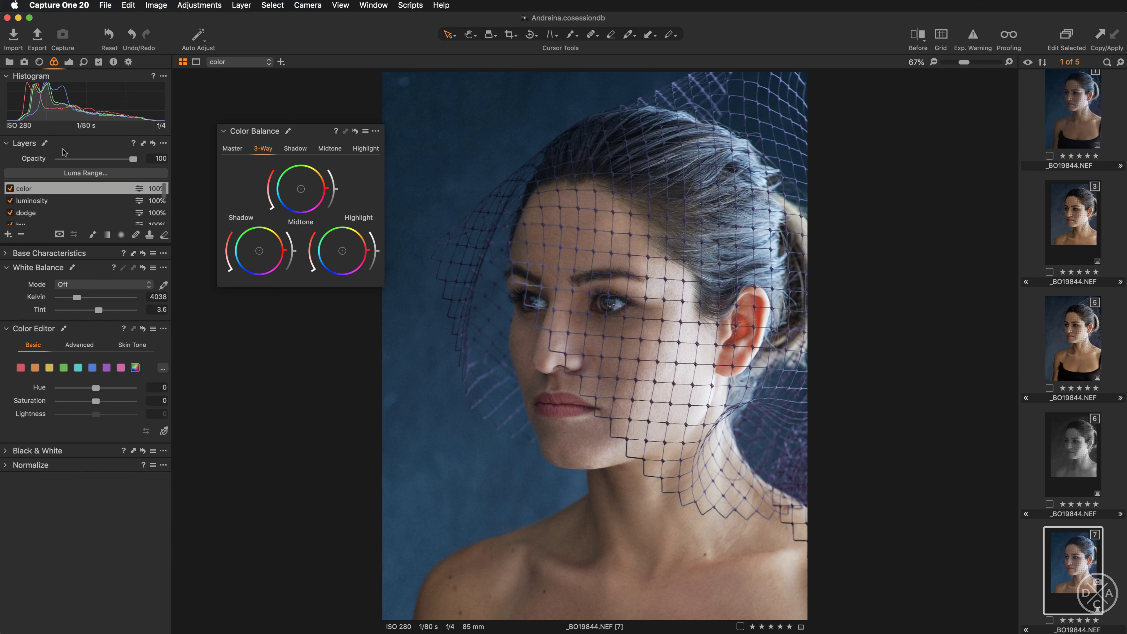
{"action": "left_click", "coordinate": [70, 65]}
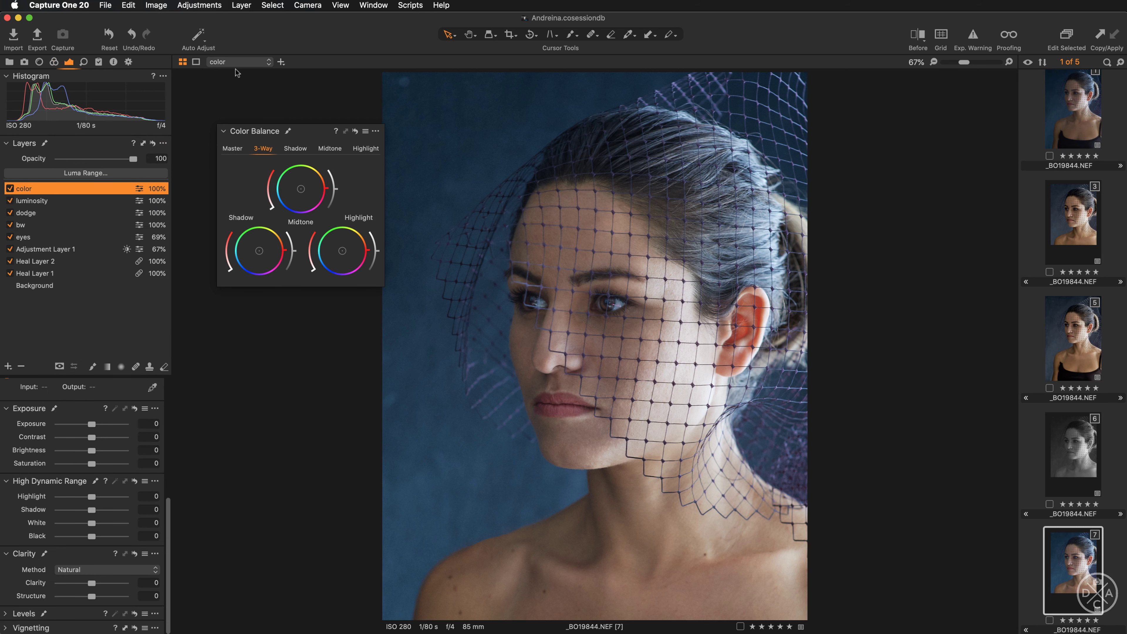
{"action": "left_click_drag", "start_coordinate": [303, 132], "coordinate": [288, 109]}
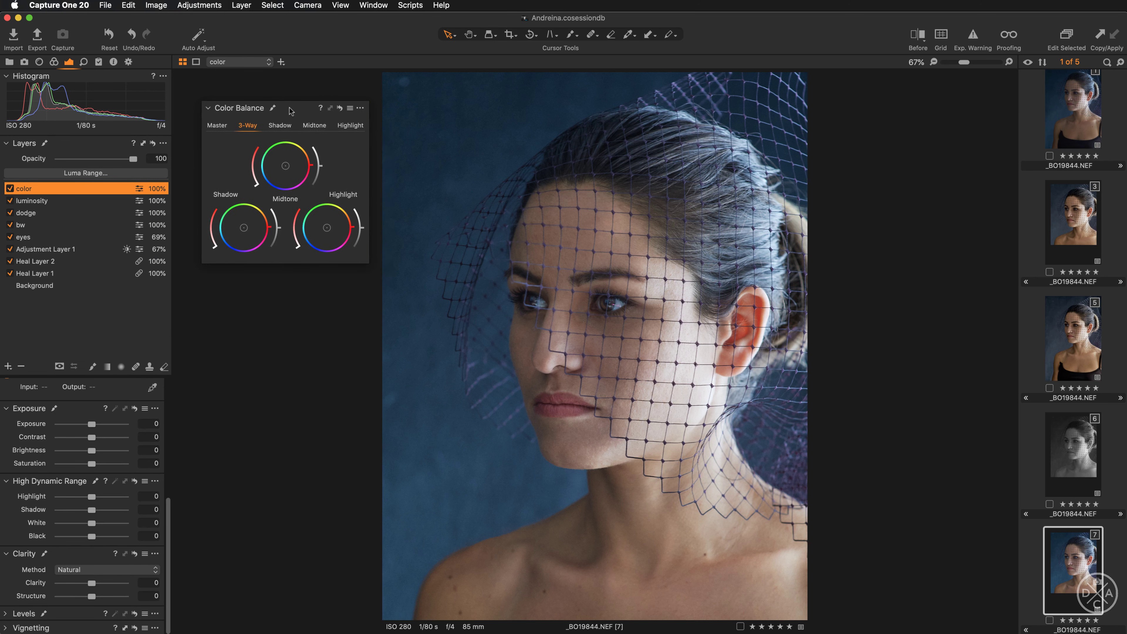
- Tint the color layer's shadows towards orange in Color Balance and darken them slightly
{"action": "left_click", "coordinate": [272, 134]}
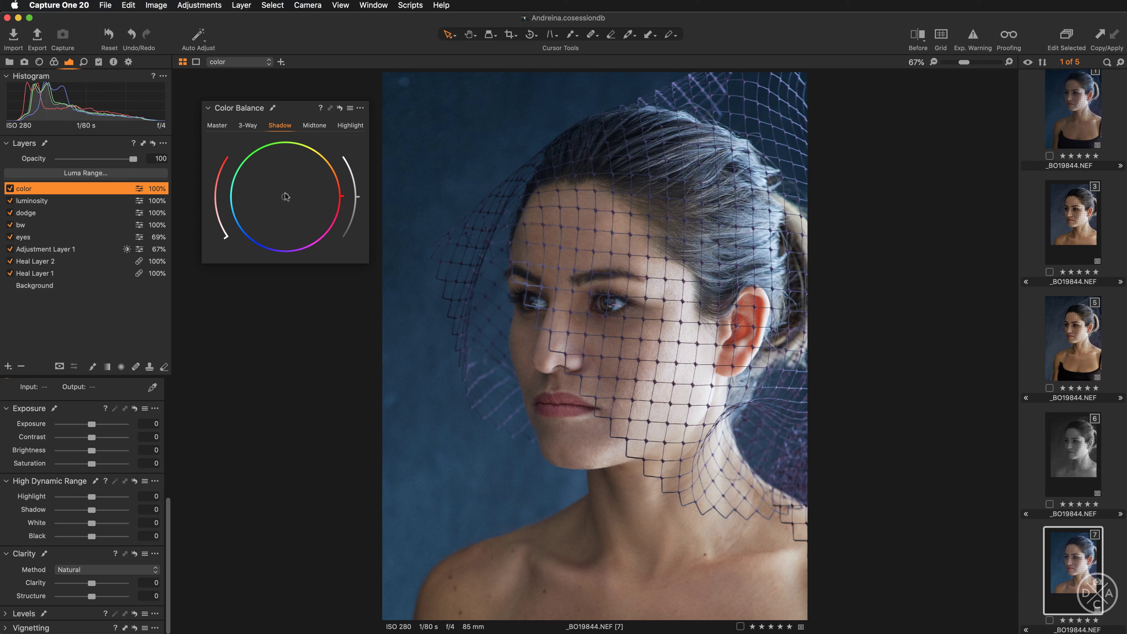
{"action": "left_click_drag", "start_coordinate": [285, 197], "coordinate": [298, 187]}
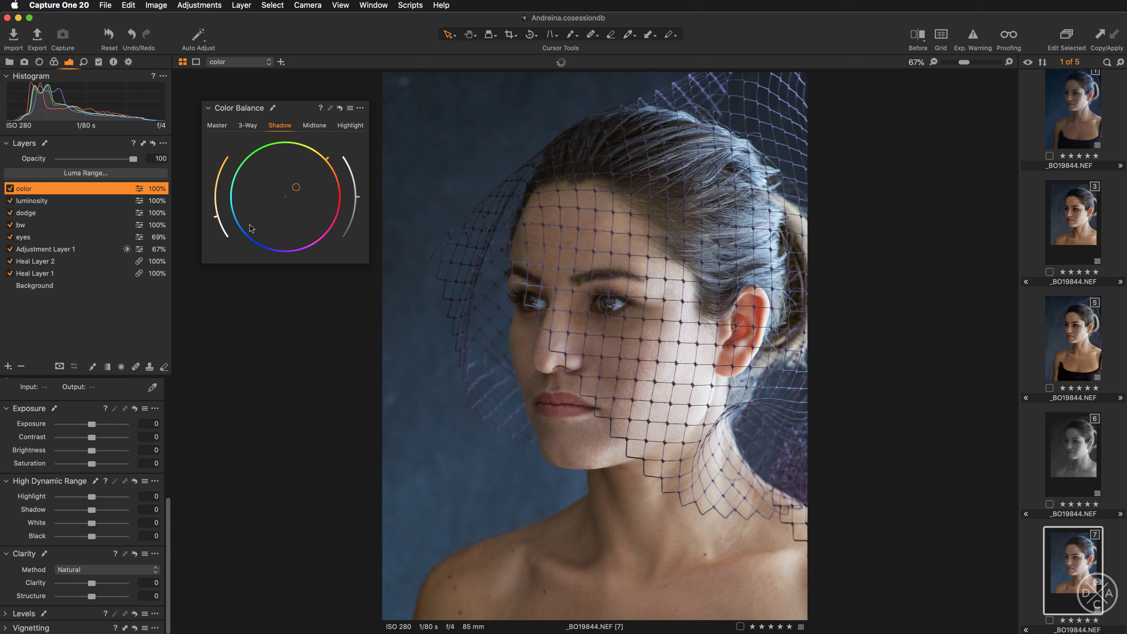
{"action": "left_click_drag", "start_coordinate": [218, 219], "coordinate": [215, 213]}
{"action": "left_click_drag", "start_coordinate": [327, 160], "coordinate": [331, 161]}
{"action": "left_click_drag", "start_coordinate": [360, 200], "coordinate": [368, 217]}
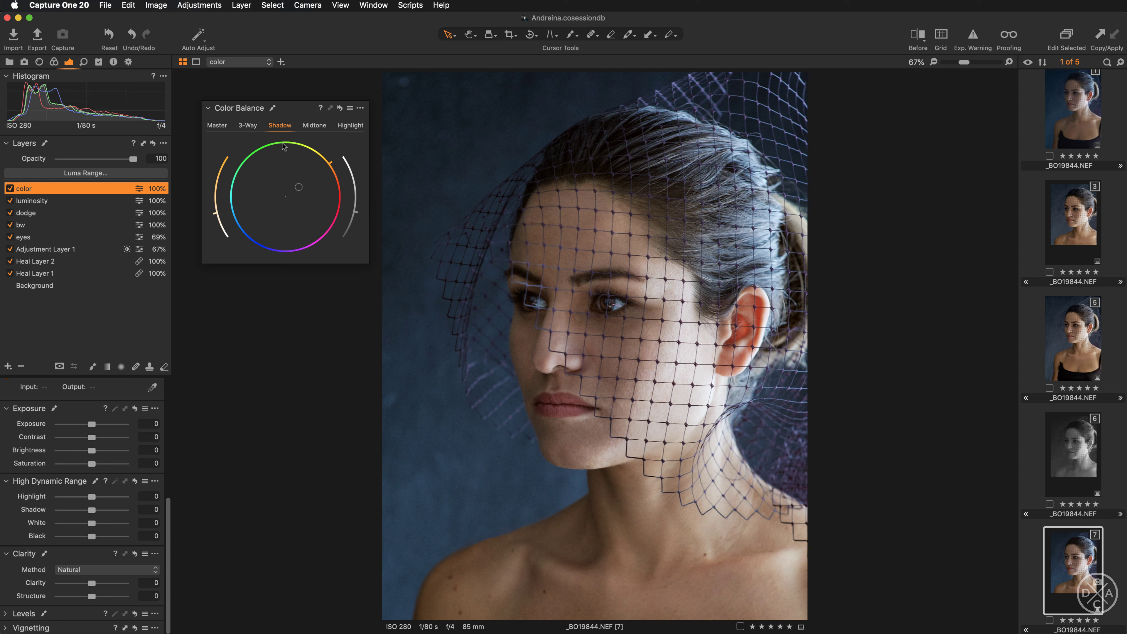
- Warm the color layer's midtones towards orange, check the layer off and on, and brighten the midtones slightly
{"action": "left_click", "coordinate": [314, 127]}
{"action": "left_click_drag", "start_coordinate": [288, 195], "coordinate": [299, 187]}
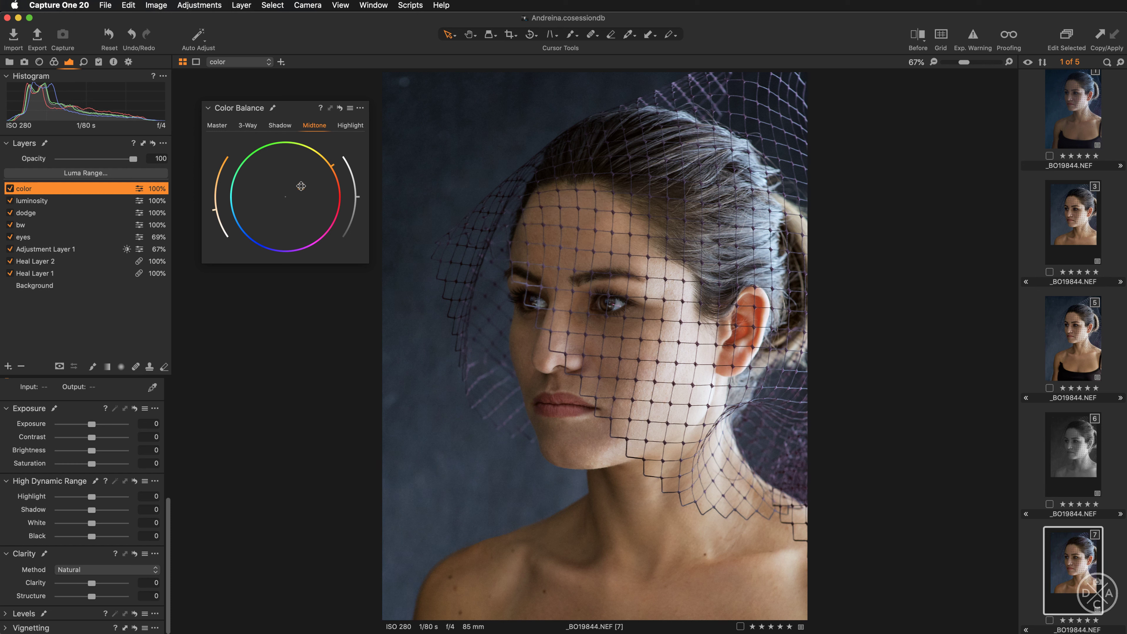
{"action": "left_click", "coordinate": [9, 189]}
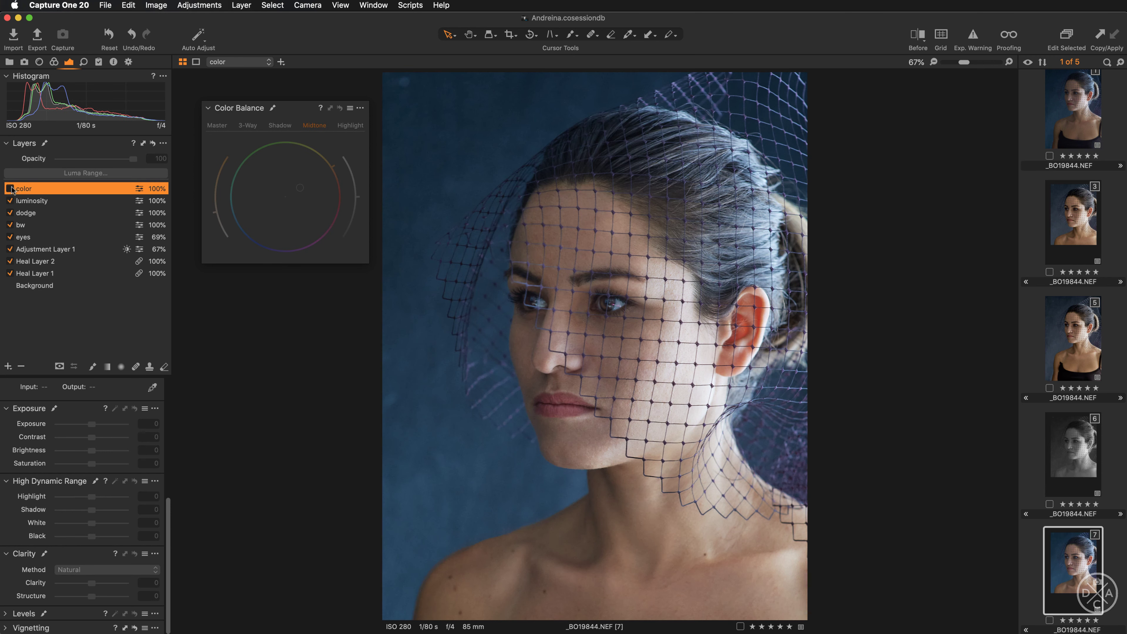
{"action": "left_click", "coordinate": [10, 188]}
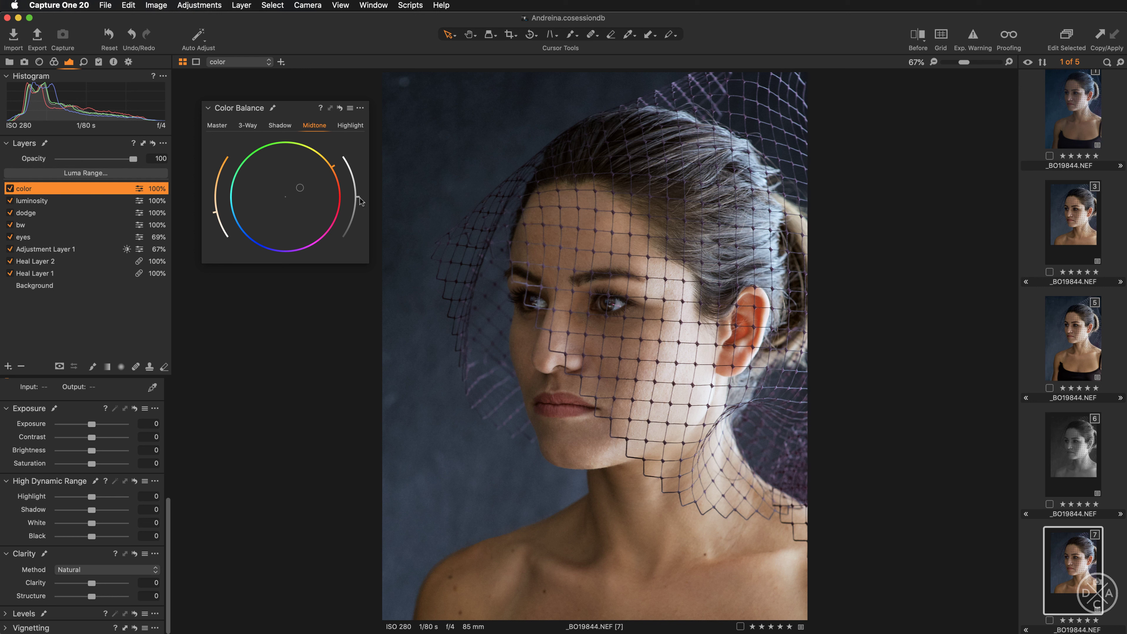
{"action": "left_click_drag", "start_coordinate": [360, 199], "coordinate": [361, 197]}
- Shift the color layer's Master color balance towards yellow-orange and fine-tune its saturation
{"action": "left_click", "coordinate": [220, 126]}
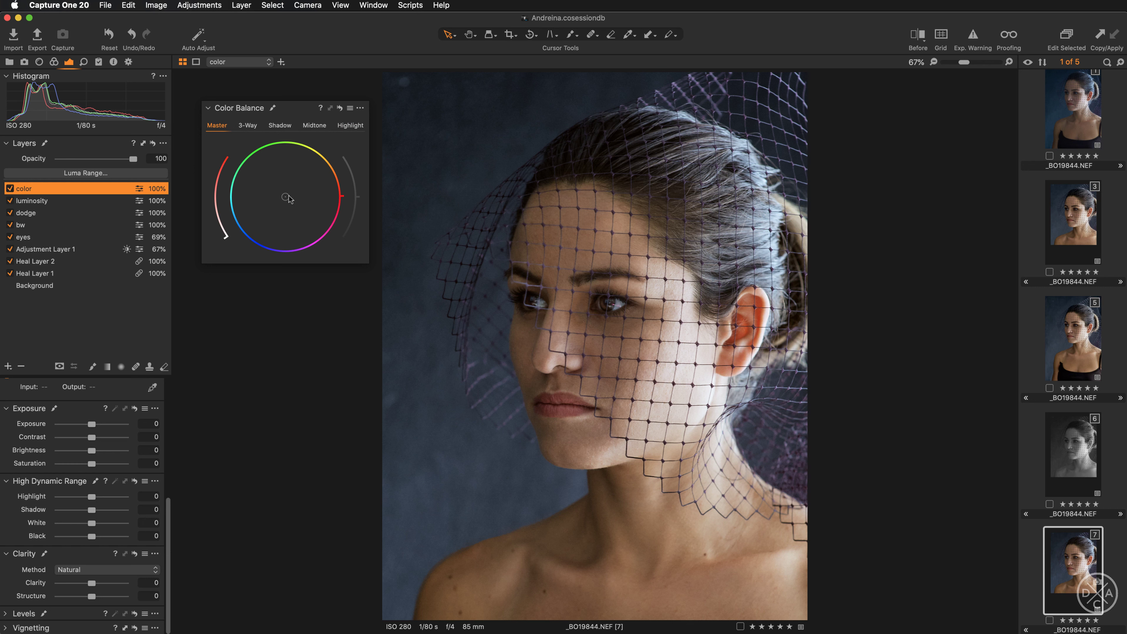
{"action": "left_click_drag", "start_coordinate": [287, 198], "coordinate": [302, 185]}
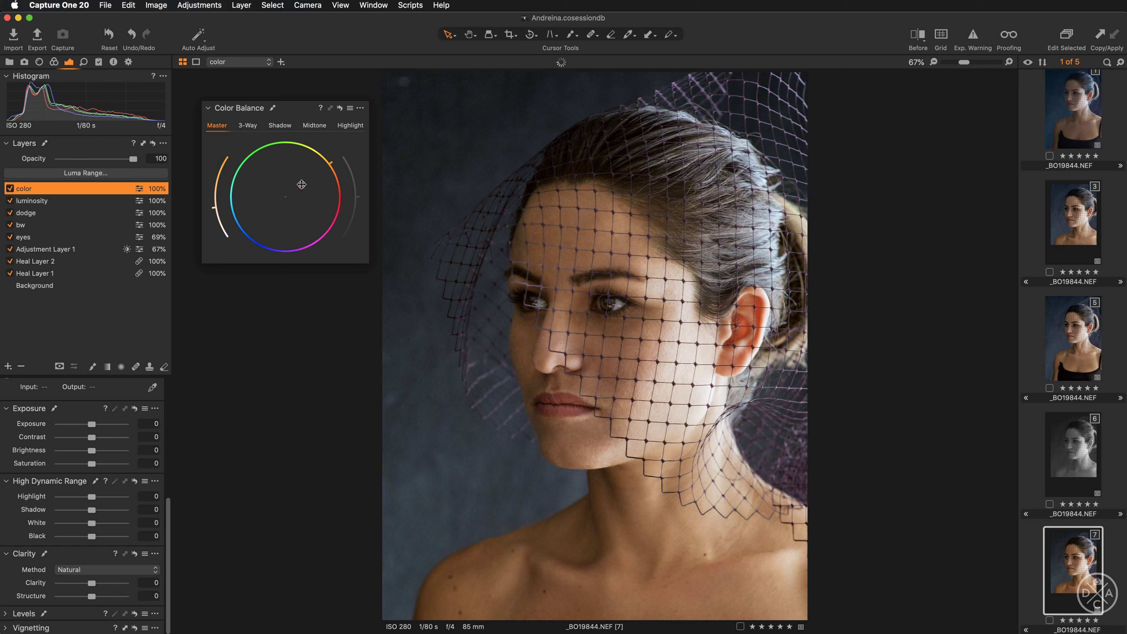
{"action": "left_click", "coordinate": [213, 206]}
{"action": "left_click_drag", "start_coordinate": [213, 206], "coordinate": [213, 211]}
- Compare the portrait with the color layer off and on, and reduce the layer's opacity to 84
{"action": "left_click", "coordinate": [8, 189]}
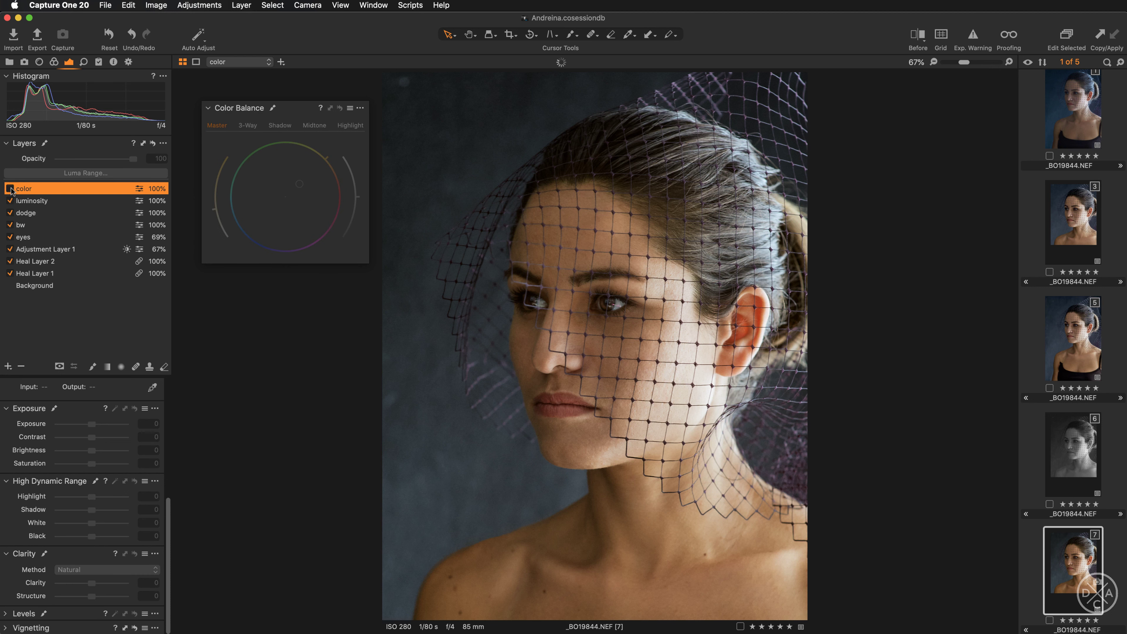
{"action": "left_click", "coordinate": [9, 189]}
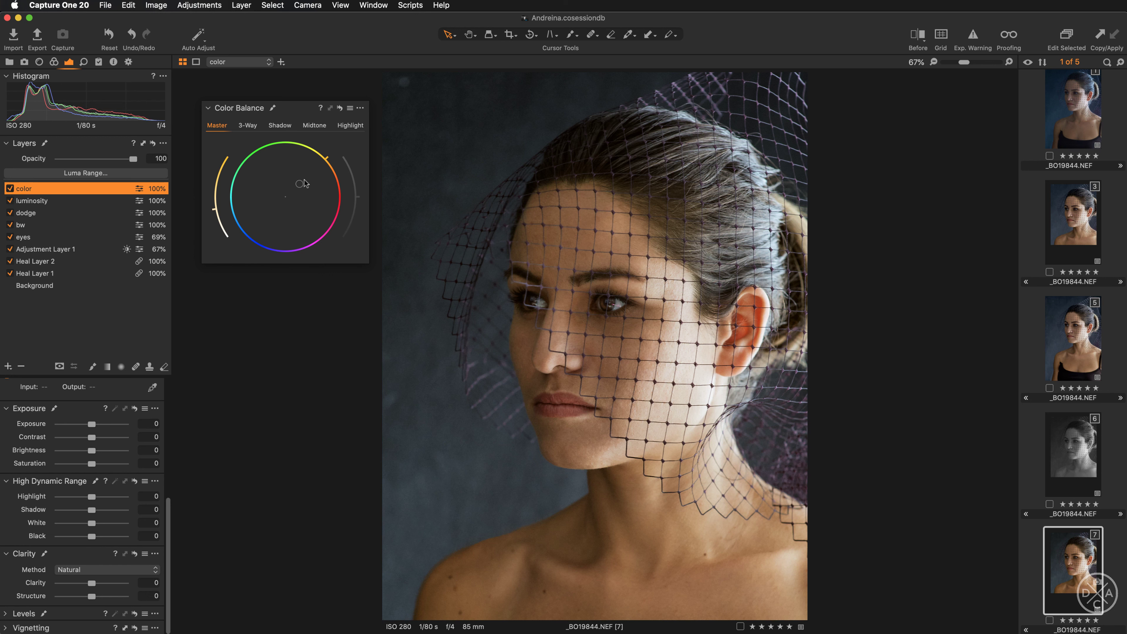
{"action": "left_click", "coordinate": [312, 126]}
{"action": "left_click_drag", "start_coordinate": [138, 159], "coordinate": [120, 159]}
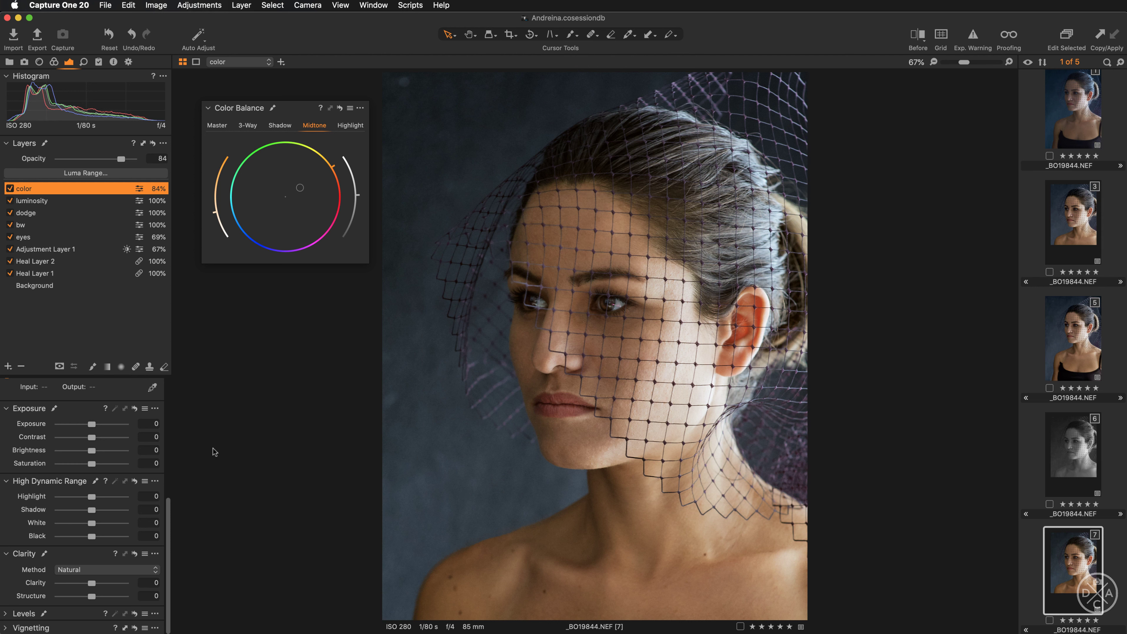
- Add a new filled adjustment layer above the color layer and name it bcg
{"action": "left_click", "coordinate": [8, 365]}
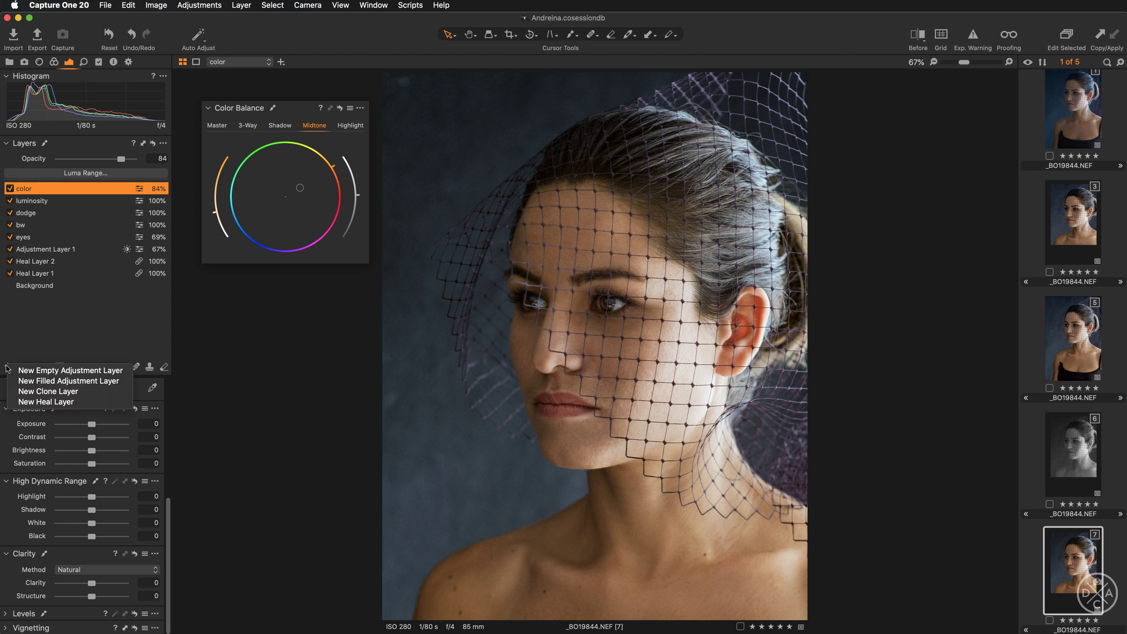
{"action": "left_click", "coordinate": [26, 381]}
{"action": "double_click", "coordinate": [32, 189]}
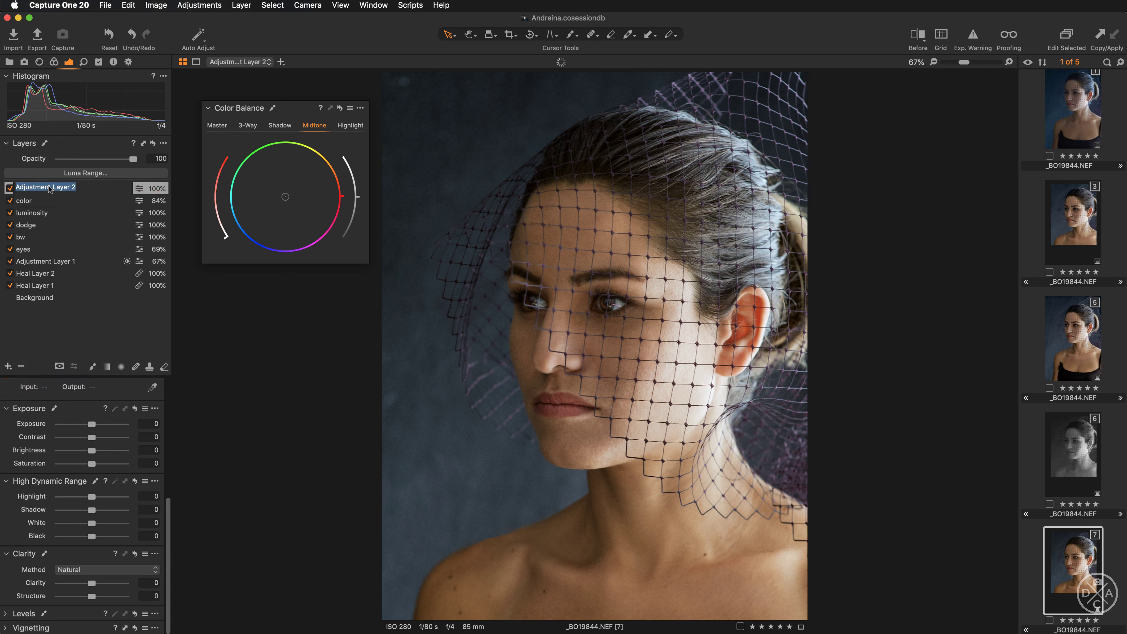
{"action": "type", "text": "bcg"}
{"action": "key", "text": "Return"}
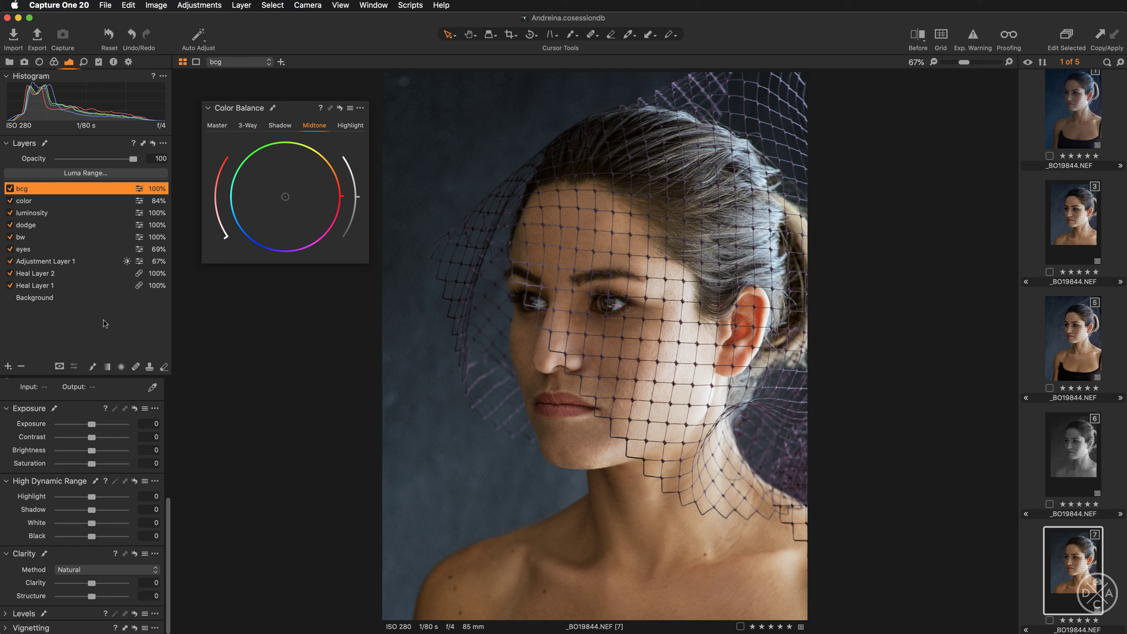
- Detach the Color Editor, switch it to Skin Tone mode, and attach it beneath the floating Color Balance tool
{"action": "left_click", "coordinate": [54, 61]}
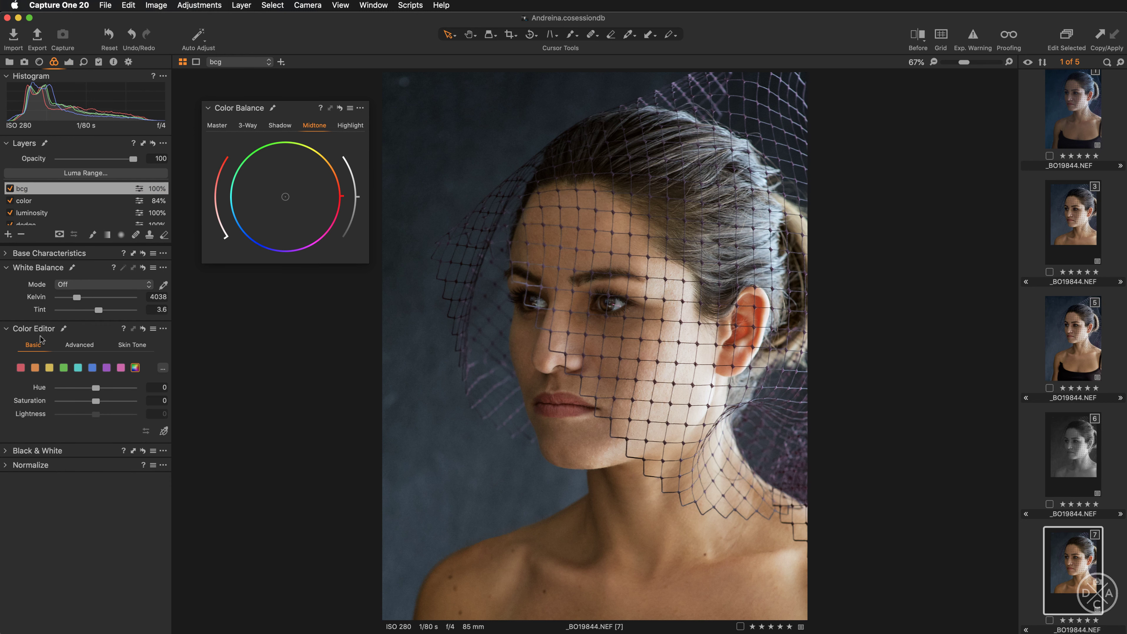
{"action": "left_click_drag", "start_coordinate": [98, 333], "coordinate": [284, 301]}
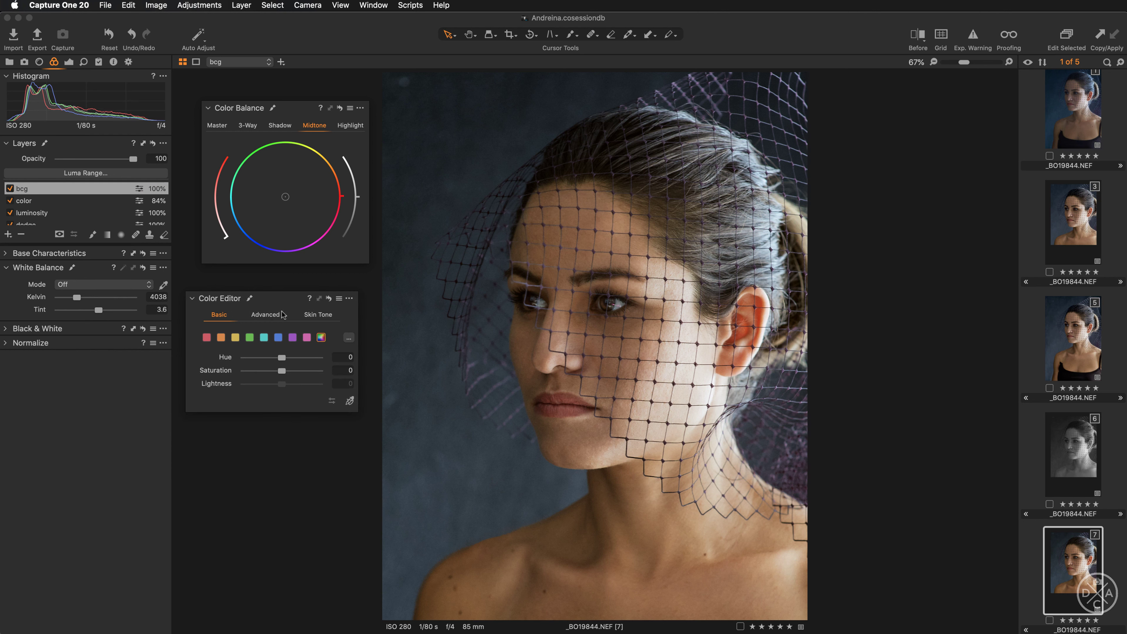
{"action": "left_click", "coordinate": [315, 314]}
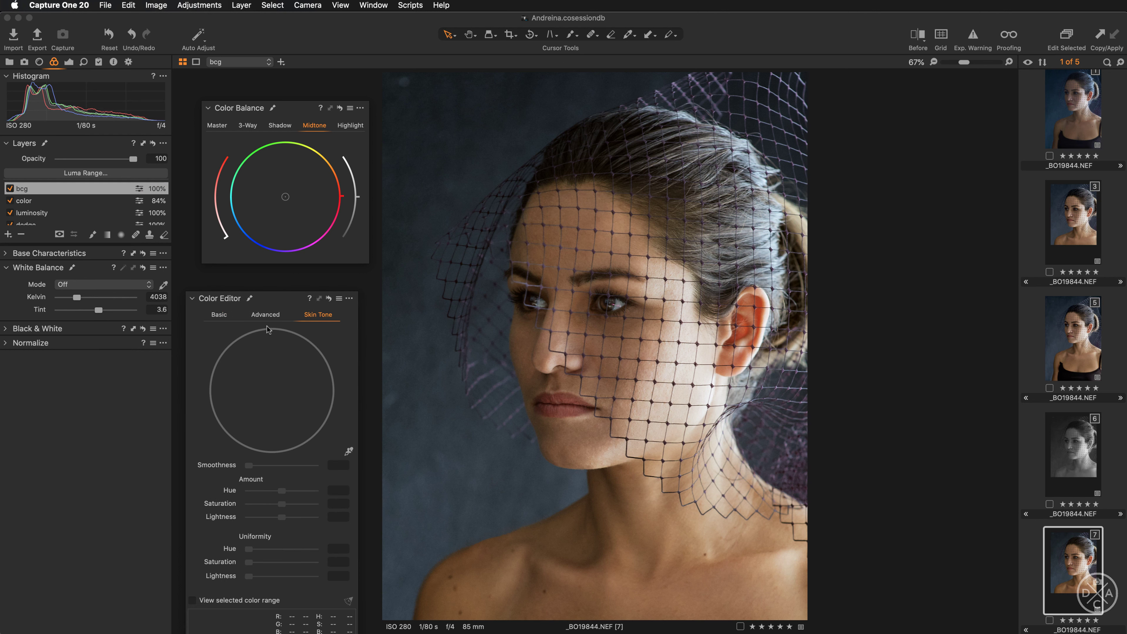
{"action": "left_click_drag", "start_coordinate": [274, 298], "coordinate": [290, 276]}
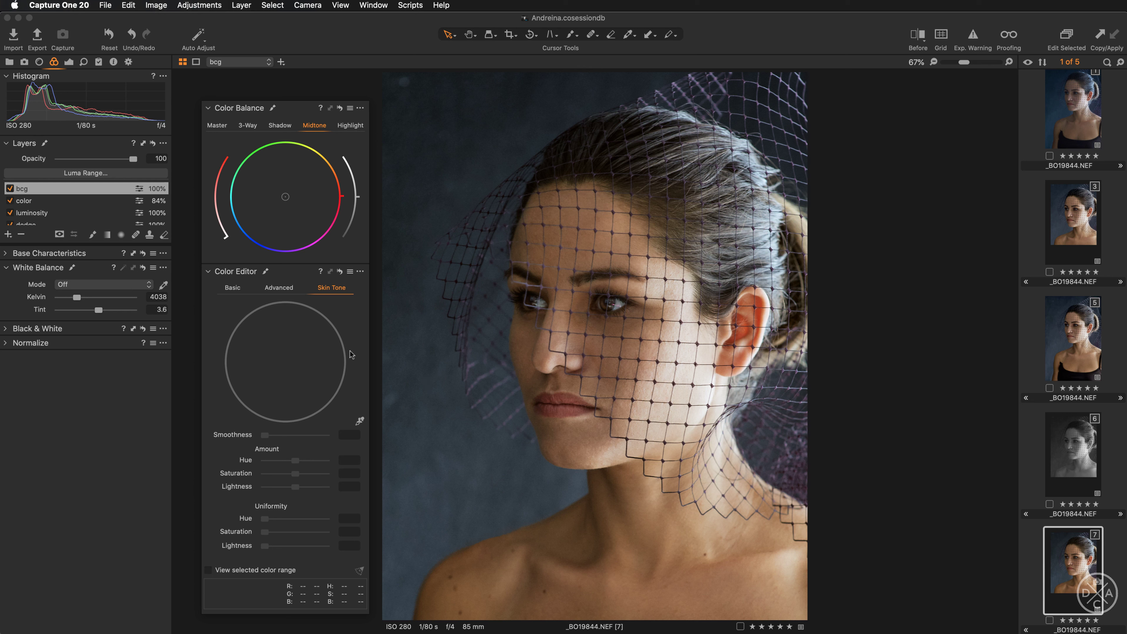
- Sample the blue background as the Skin Tone color and extend the selected range to full saturation
{"action": "left_click", "coordinate": [360, 423]}
{"action": "left_click", "coordinate": [429, 472]}
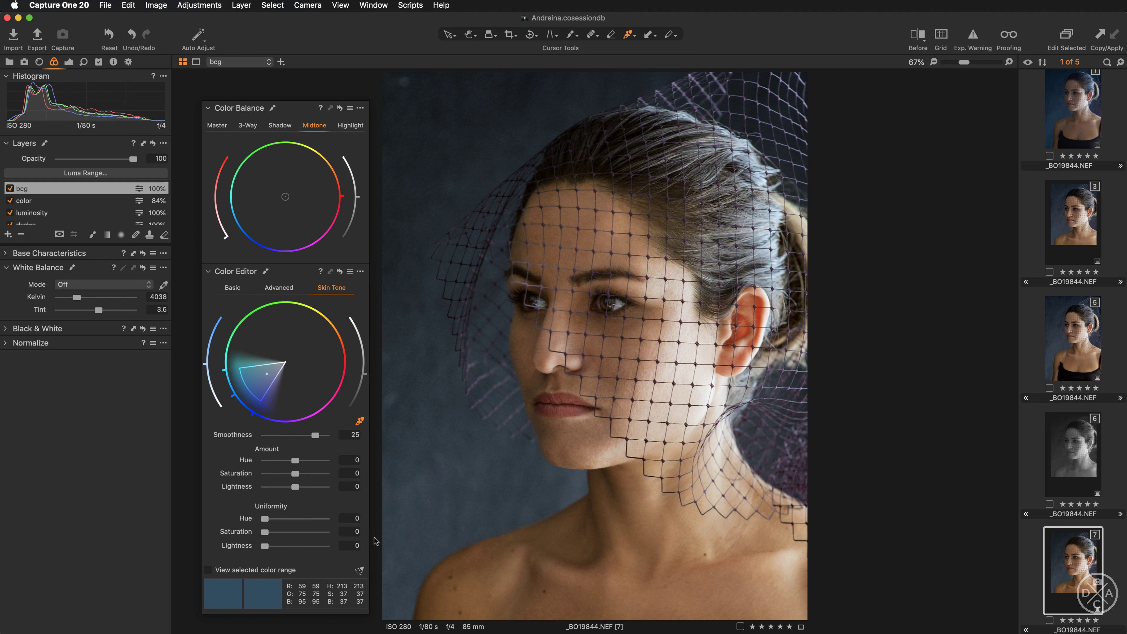
{"action": "left_click", "coordinate": [360, 571]}
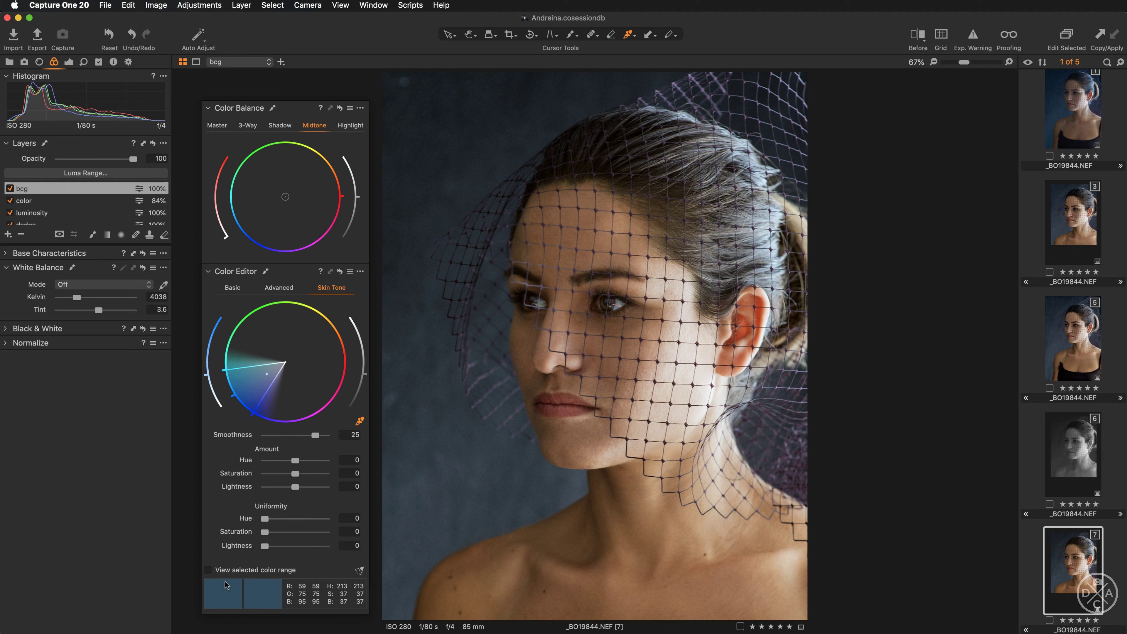
- Preview the selected blue color range on the portrait, and set its Lightness uniformity to 100
{"action": "left_click", "coordinate": [208, 570]}
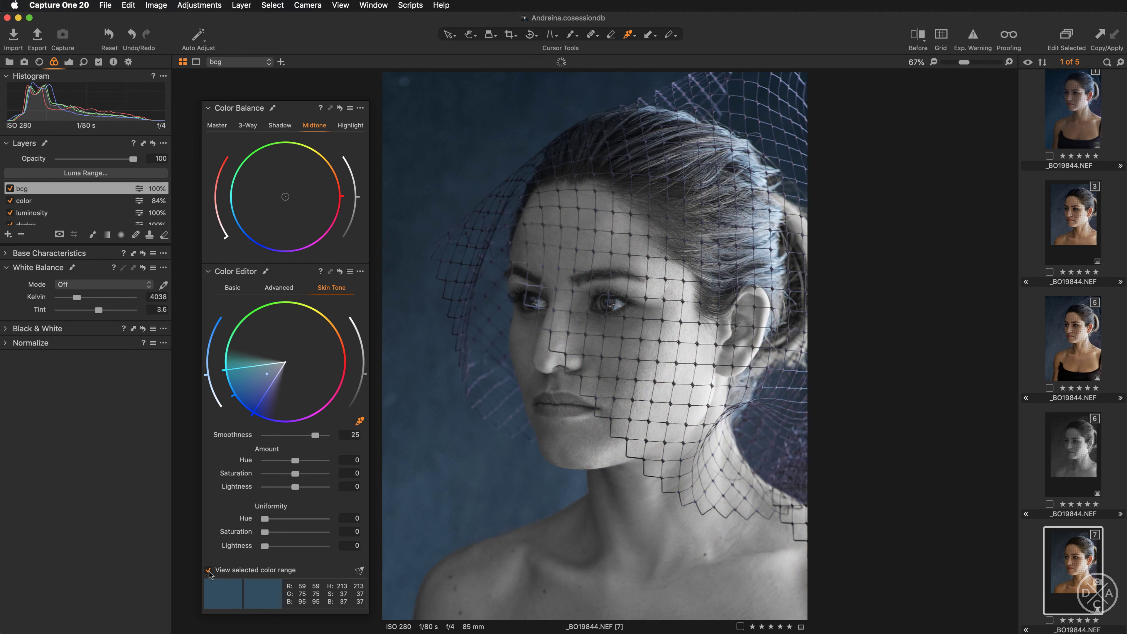
{"action": "left_click", "coordinate": [209, 571]}
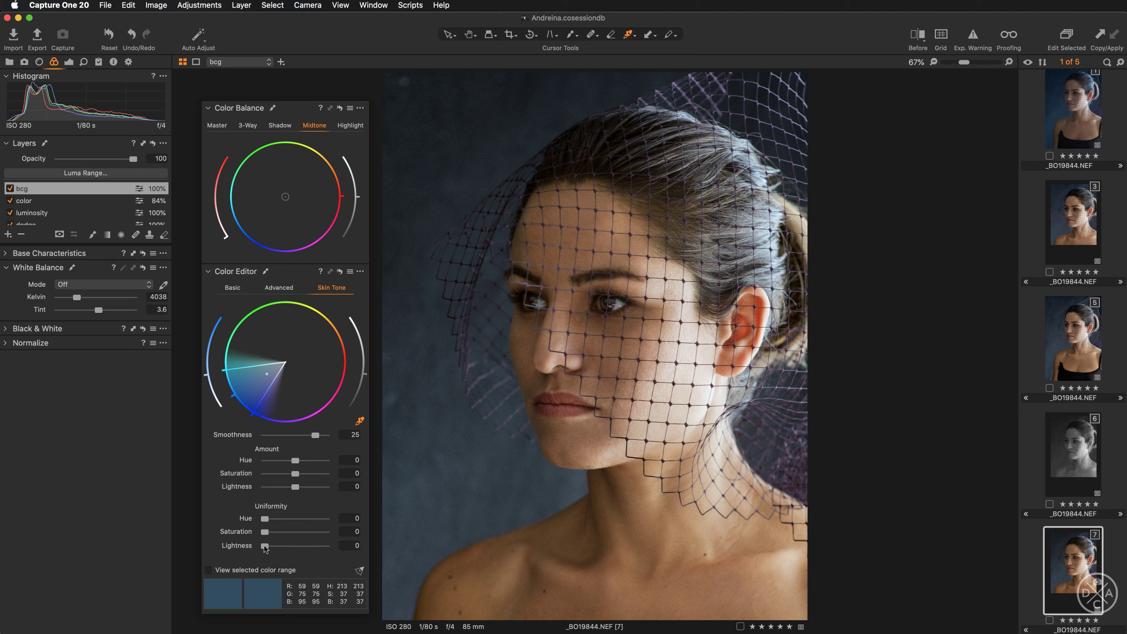
{"action": "left_click_drag", "start_coordinate": [265, 548], "coordinate": [337, 547]}
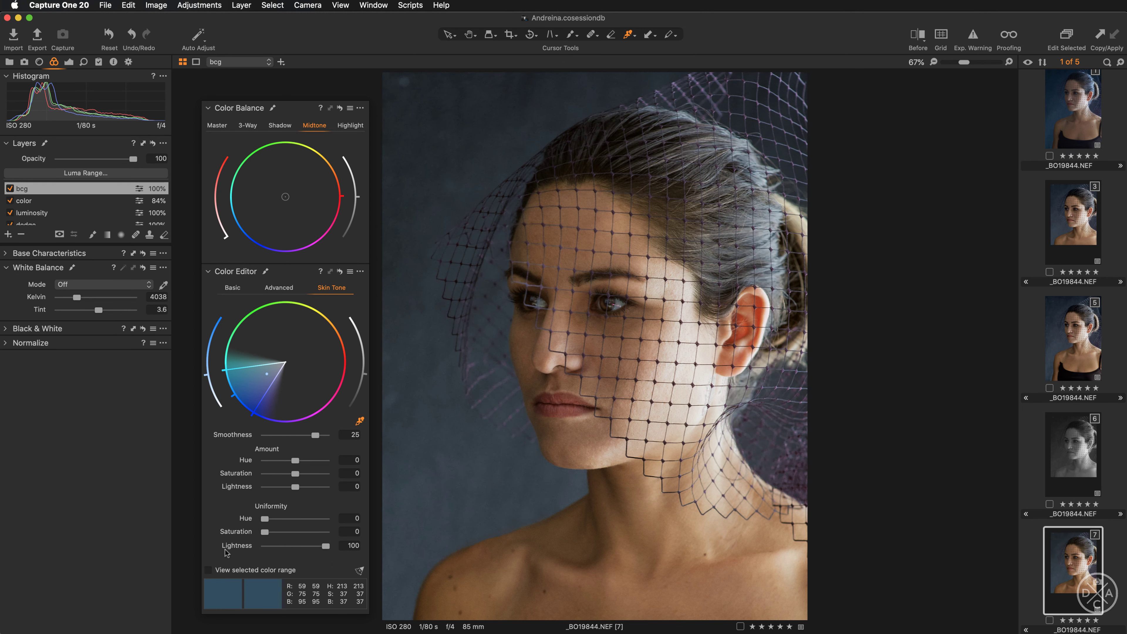
- Set the blue range's Saturation amount to 16.4 and Lightness amount to 2, and compare the portrait with the bcg layer off and on
{"action": "double_click", "coordinate": [234, 547]}
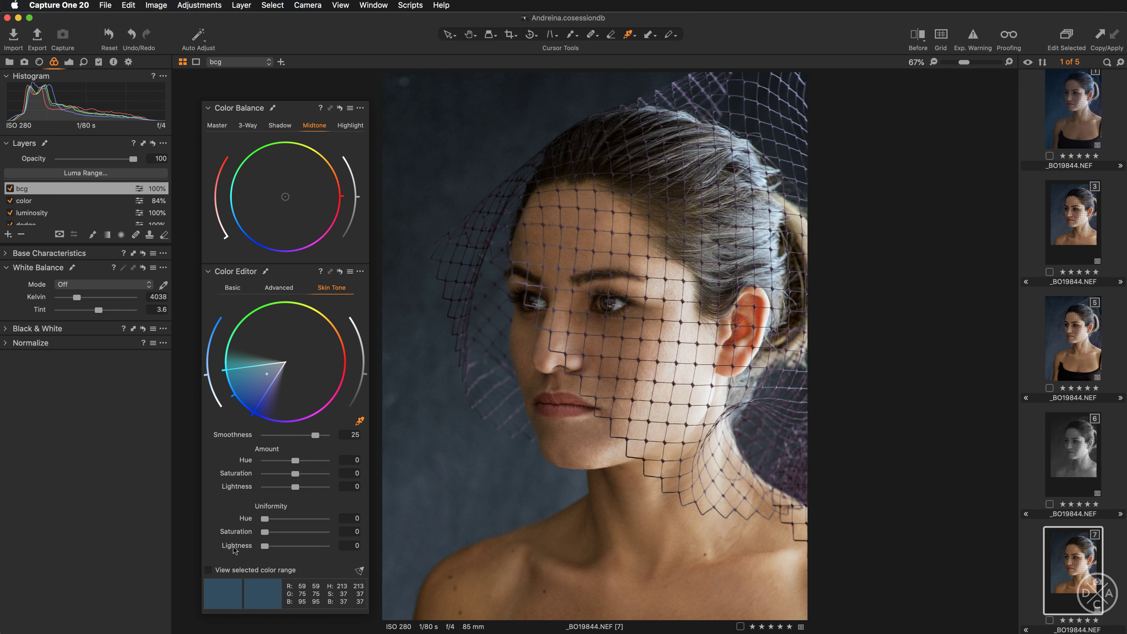
{"action": "double_click", "coordinate": [234, 546]}
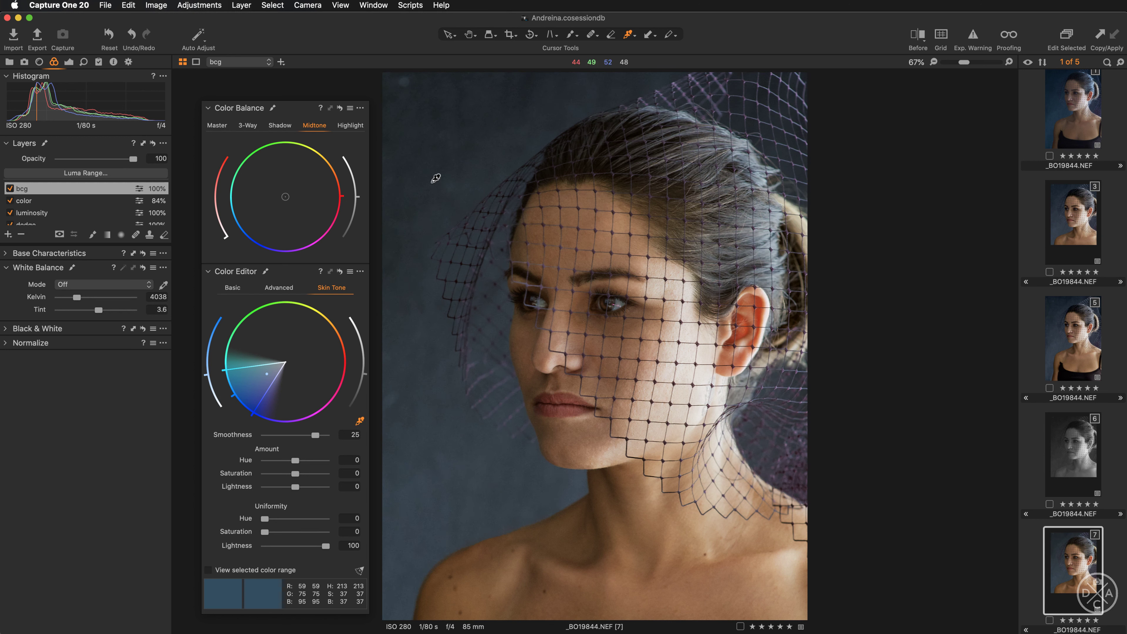
{"action": "mouse_move", "coordinate": [294, 473]}
{"action": "left_mouse_down"}
{"action": "mouse_move", "coordinate": [307, 477]}
{"action": "mouse_move", "coordinate": [300, 487]}
{"action": "mouse_move", "coordinate": [312, 474]}
{"action": "left_mouse_up"}
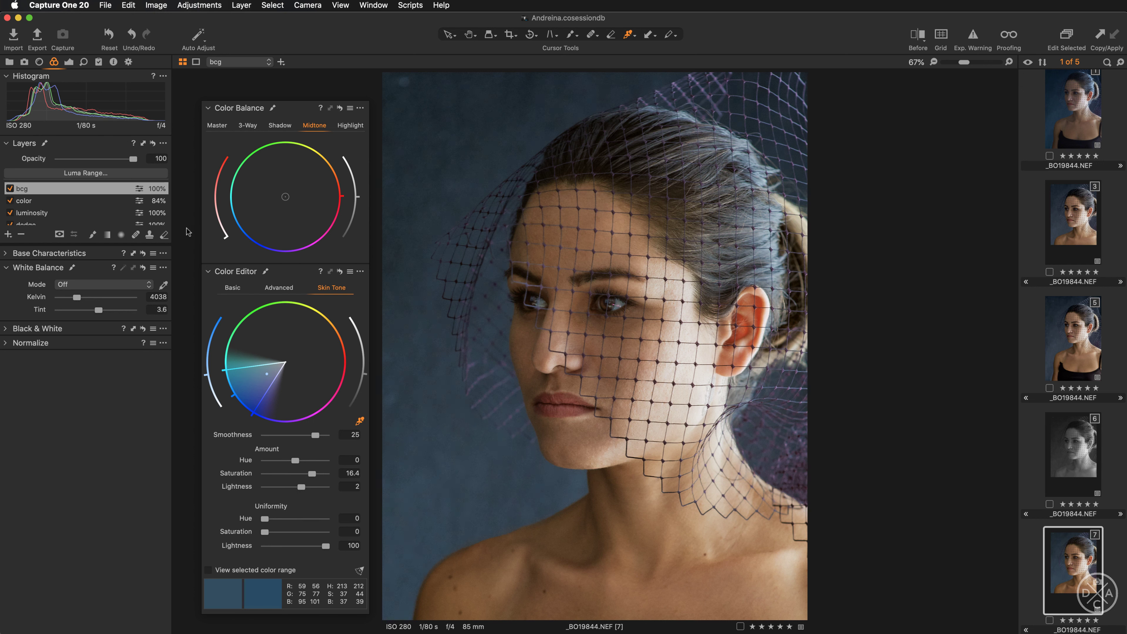
{"action": "left_click", "coordinate": [9, 189]}
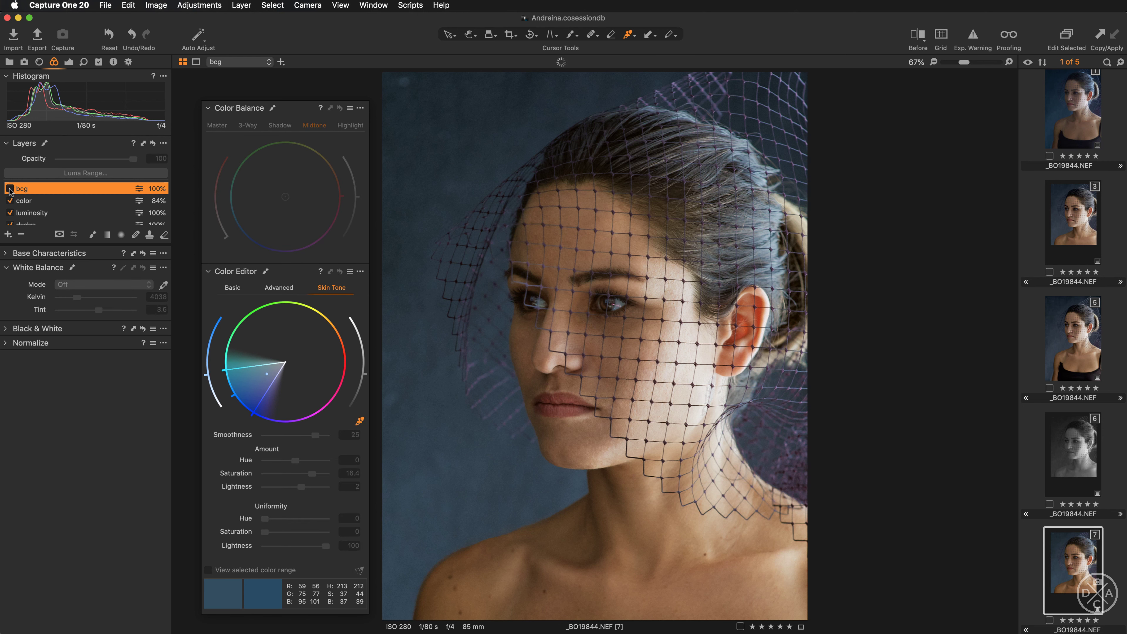
{"action": "left_click", "coordinate": [10, 189]}
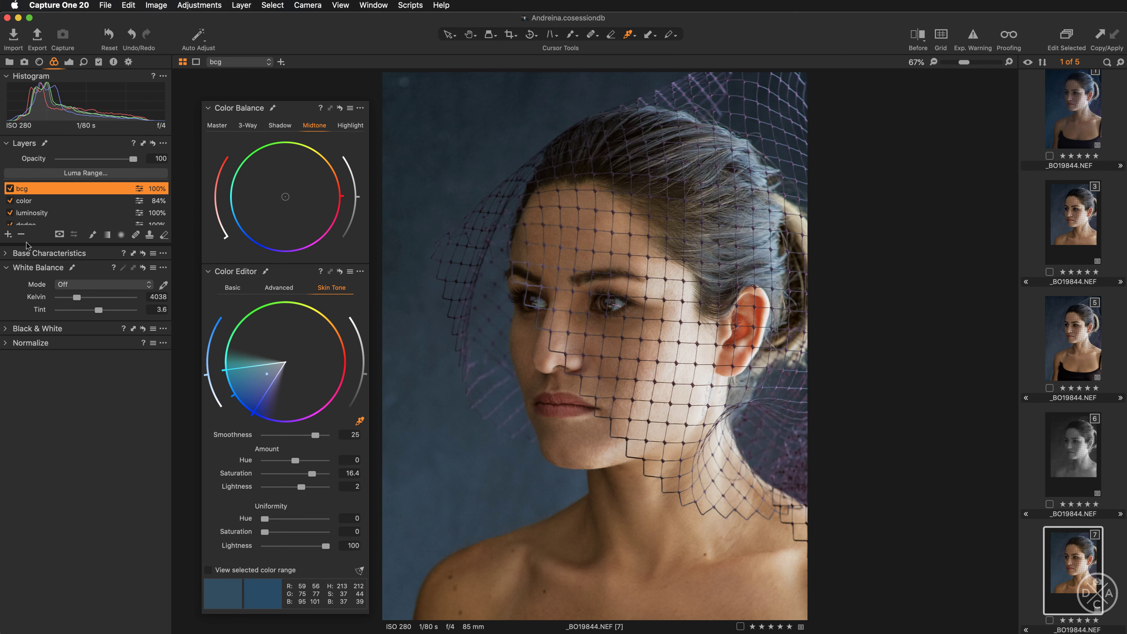
- Add a new filled adjustment layer above bcg and dock the floating Color Balance and Color Editor tools
{"action": "left_click", "coordinate": [8, 235]}
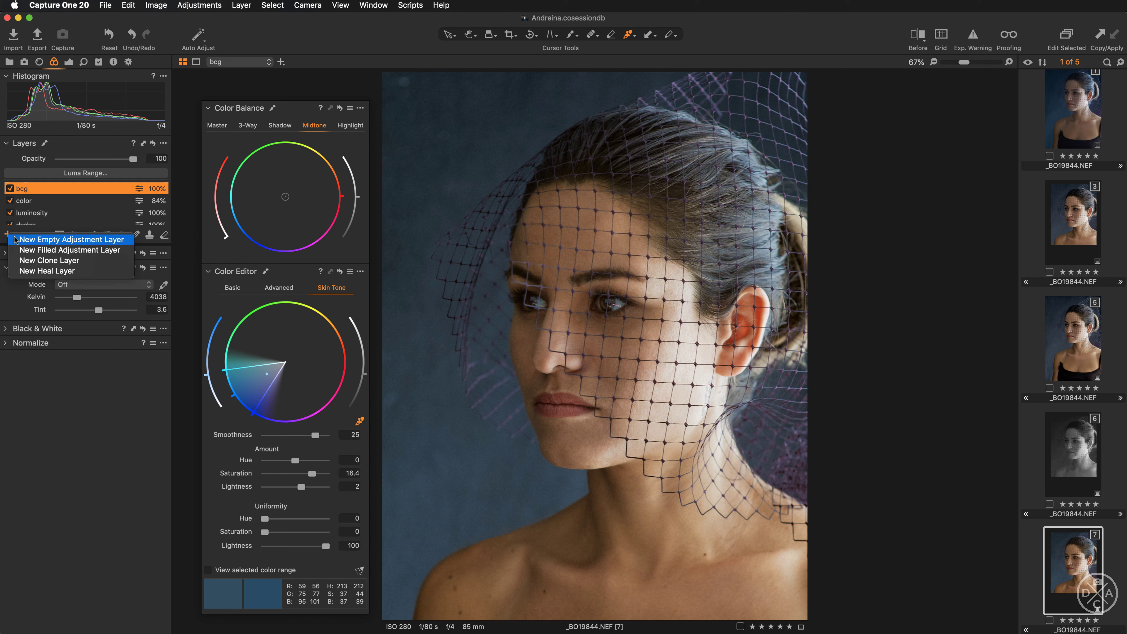
{"action": "left_click", "coordinate": [29, 250]}
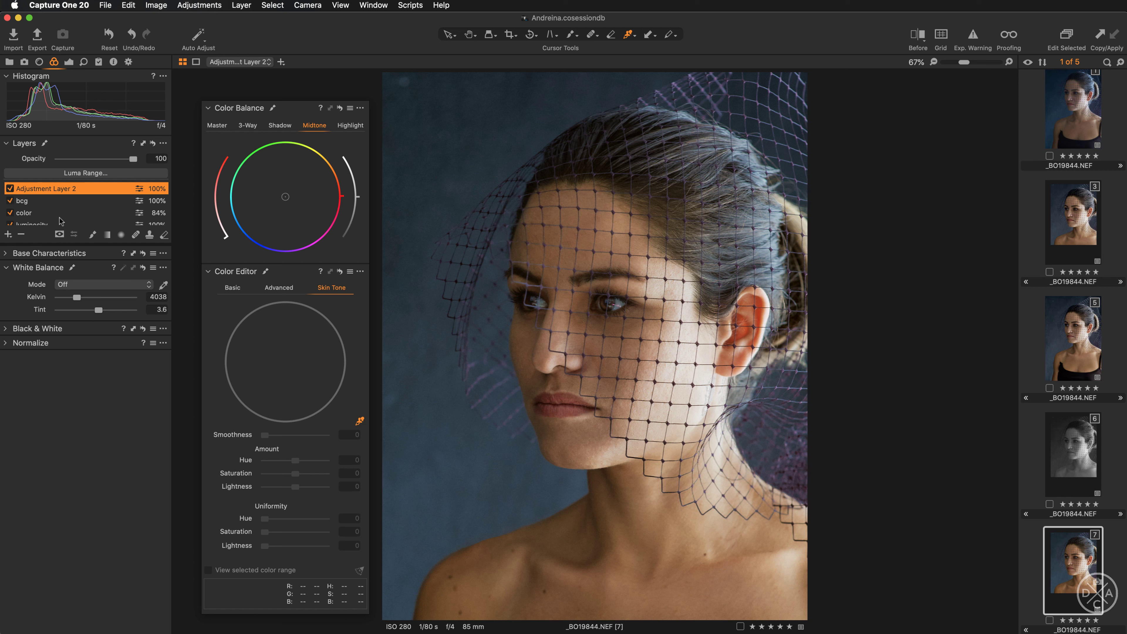
{"action": "left_click_drag", "start_coordinate": [305, 109], "coordinate": [117, 350]}
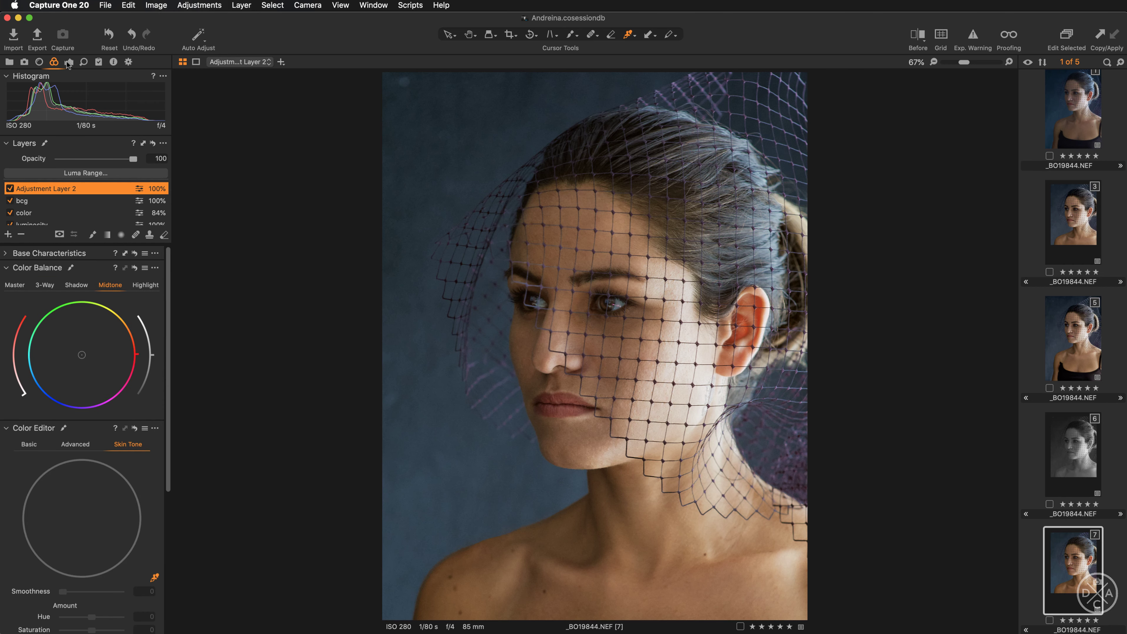
- Display the full layer list with the exposure tools and rename the new layer as sharpen
{"action": "left_click", "coordinate": [69, 63]}
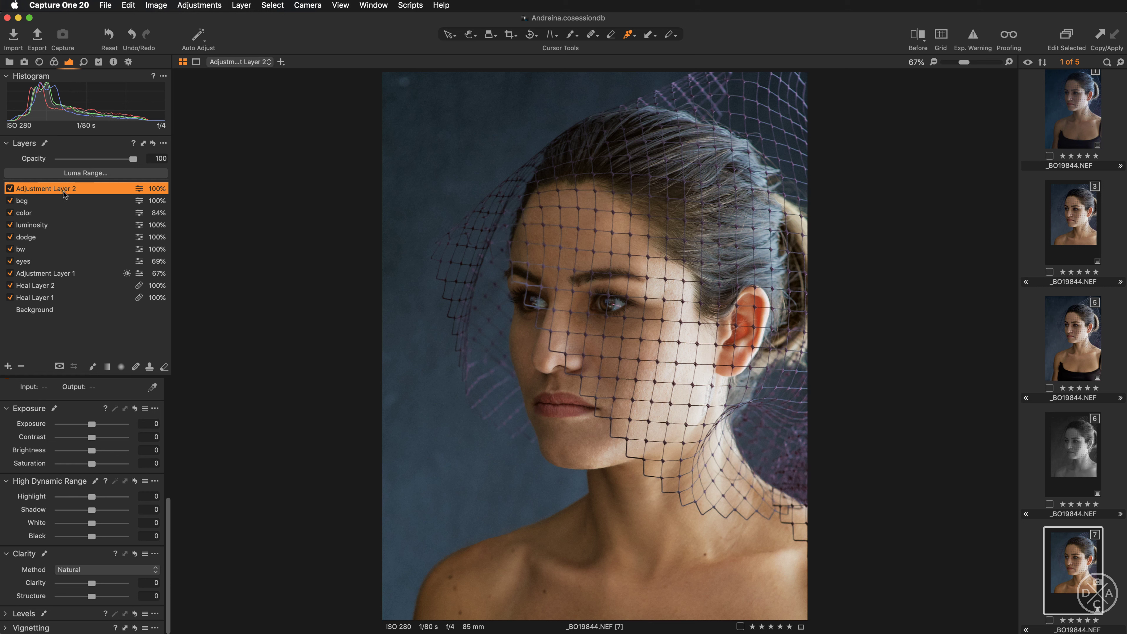
{"action": "double_click", "coordinate": [54, 187]}
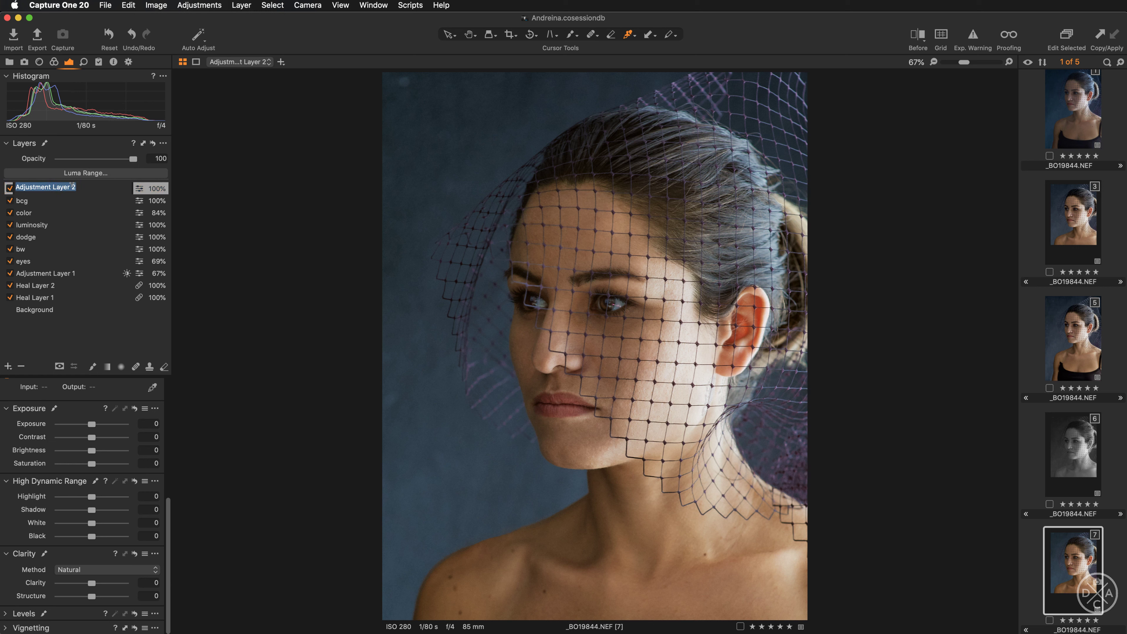
{"action": "type", "text": "sharpen"}
{"action": "key", "text": "Return"}
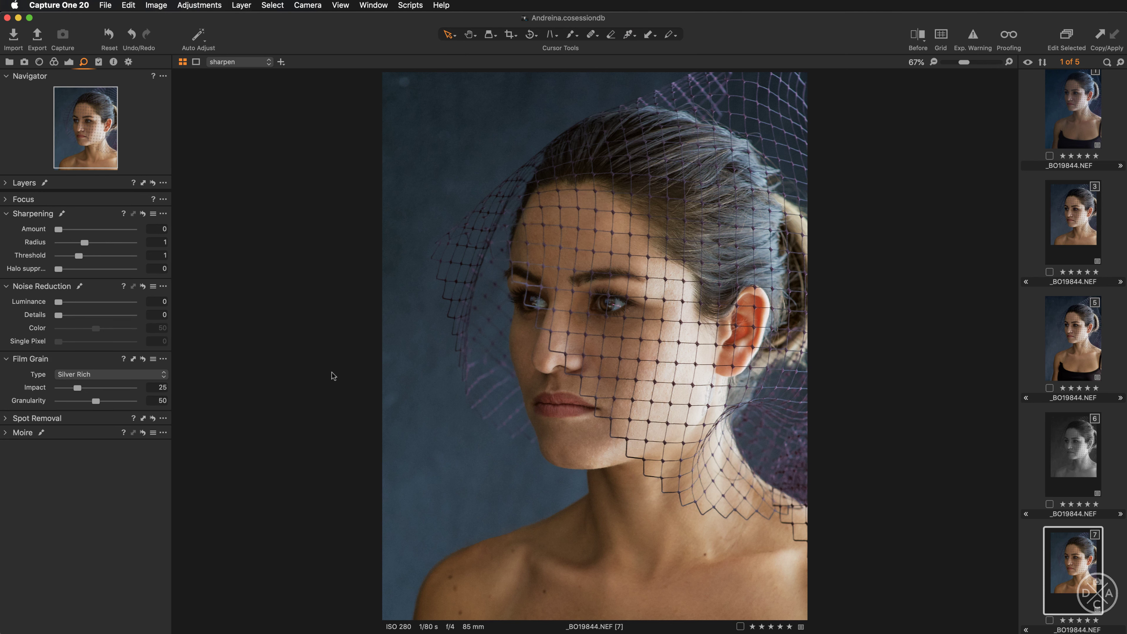
- Hide the image browser and set the sharpen layer's Sharpening Amount to 333 while inspecting the face at 200%
{"action": "key", "text": "super+b"}
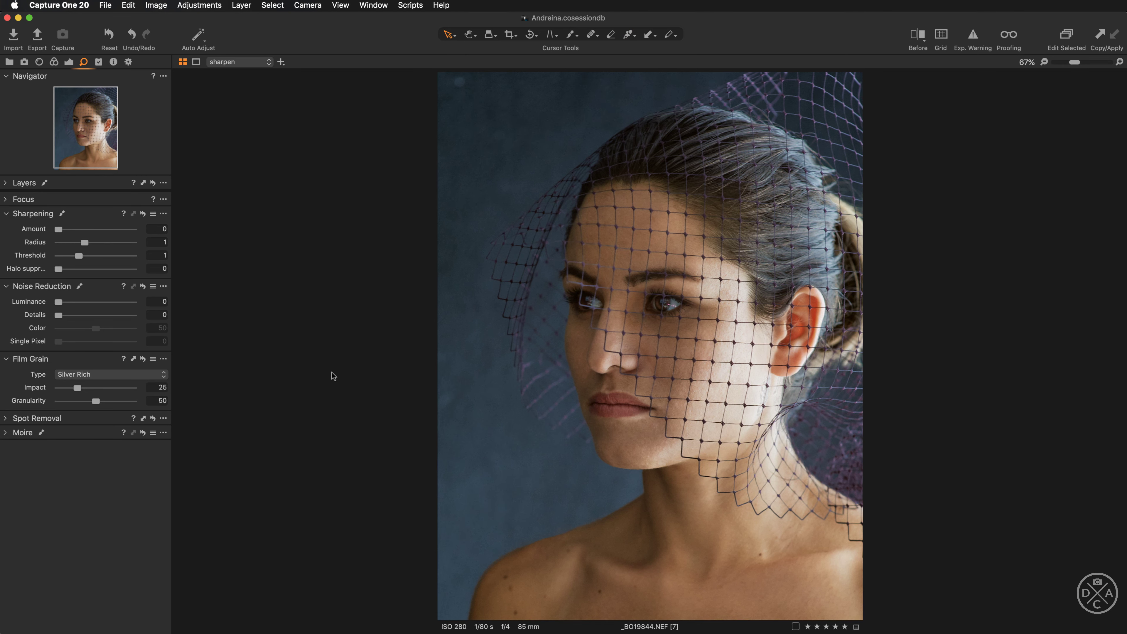
{"action": "key", "text": "super+equal"}
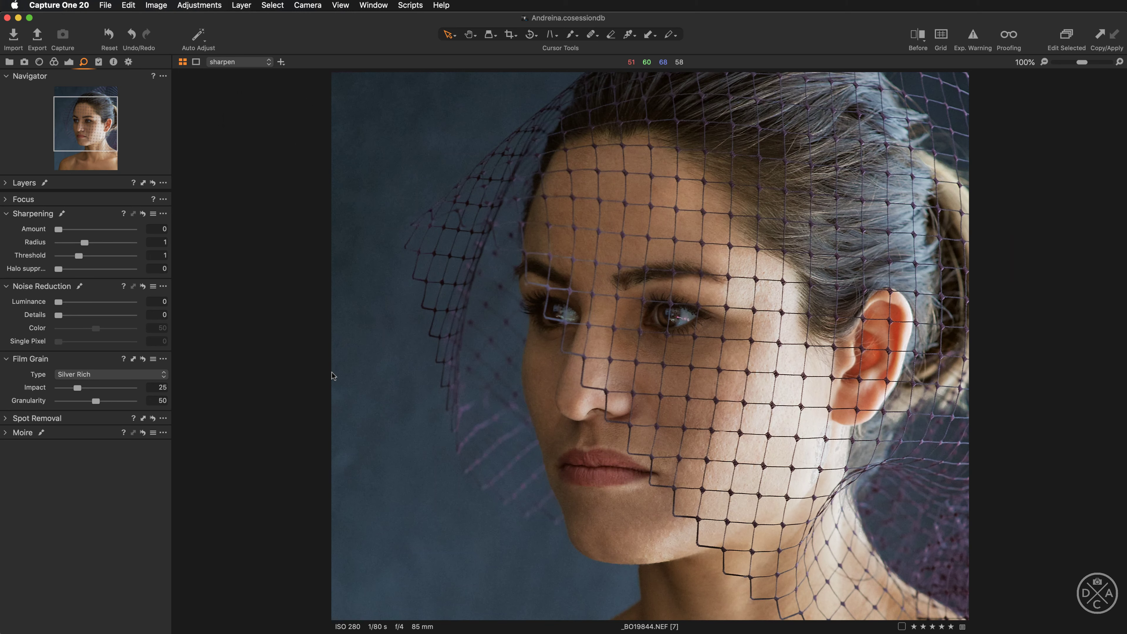
{"action": "key", "text": "super+equal"}
{"action": "left_click_drag", "start_coordinate": [635, 403], "coordinate": [576, 329]}
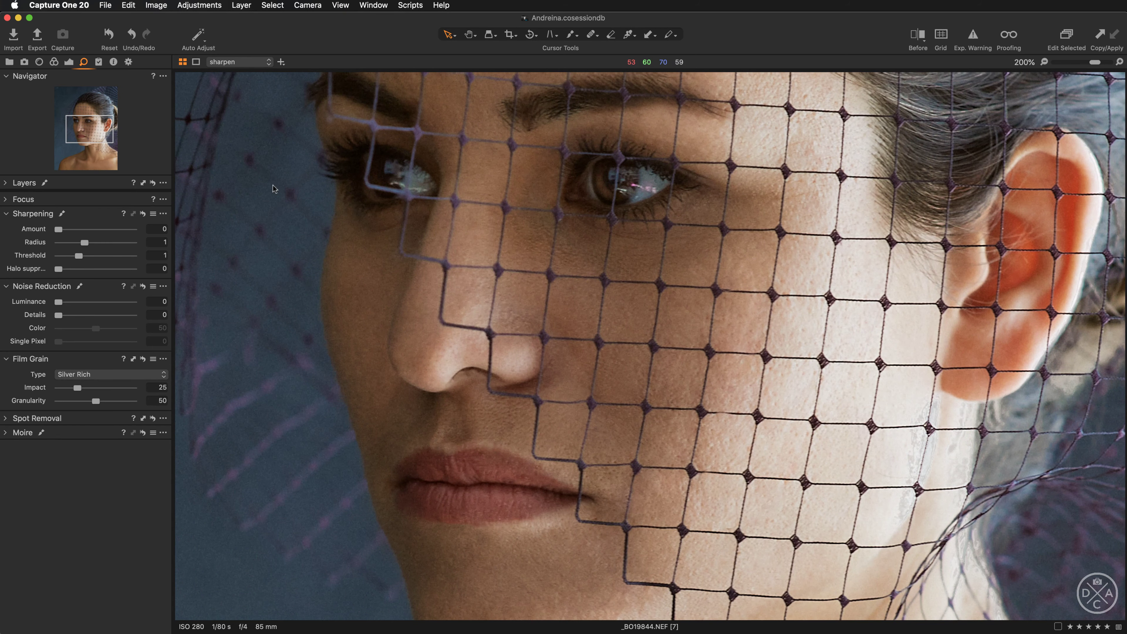
{"action": "left_click_drag", "start_coordinate": [57, 230], "coordinate": [87, 233]}
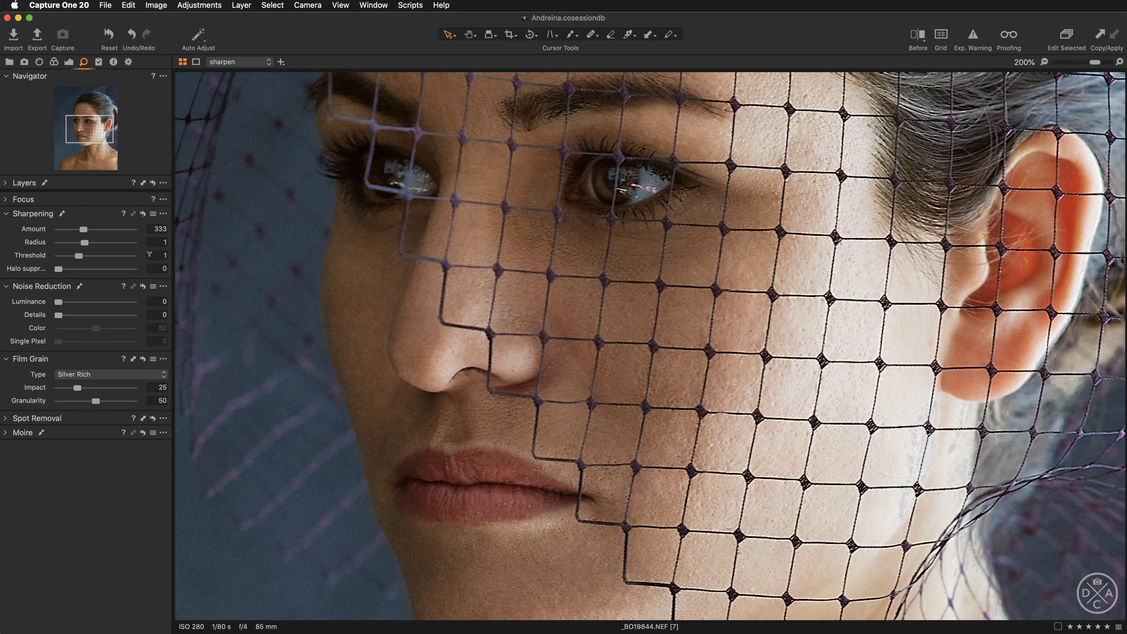
{"action": "scroll", "coordinate": [391, 419], "scroll_direction": "down", "scroll_amount": 3}
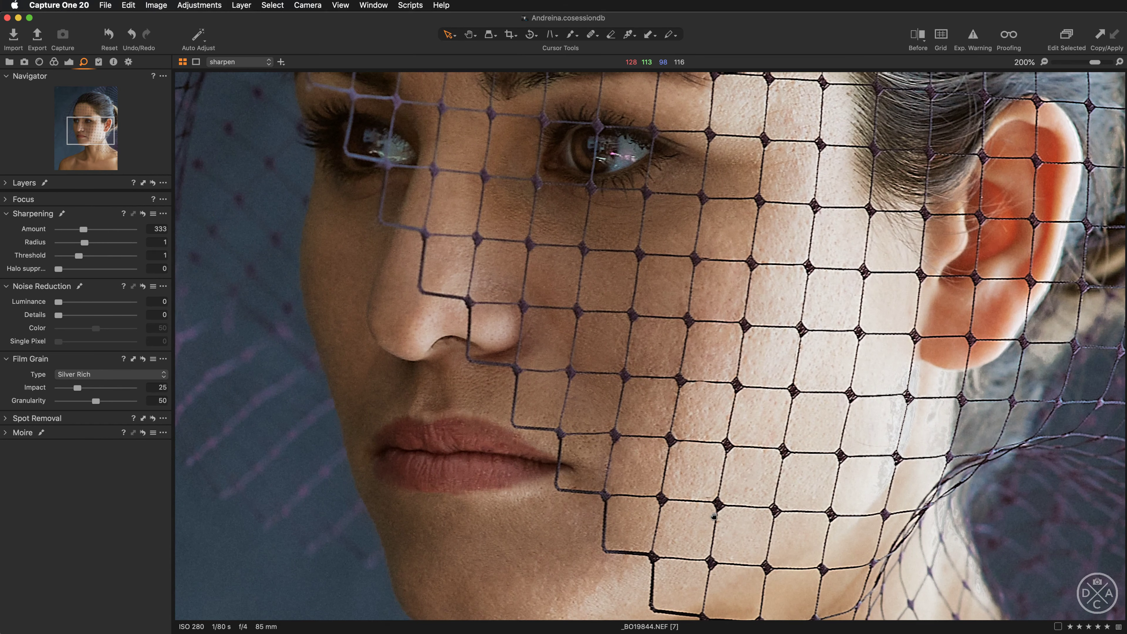
{"action": "scroll", "coordinate": [619, 402], "scroll_direction": "down", "scroll_amount": 5}
{"action": "scroll", "coordinate": [619, 403], "scroll_direction": "up", "scroll_amount": 2}
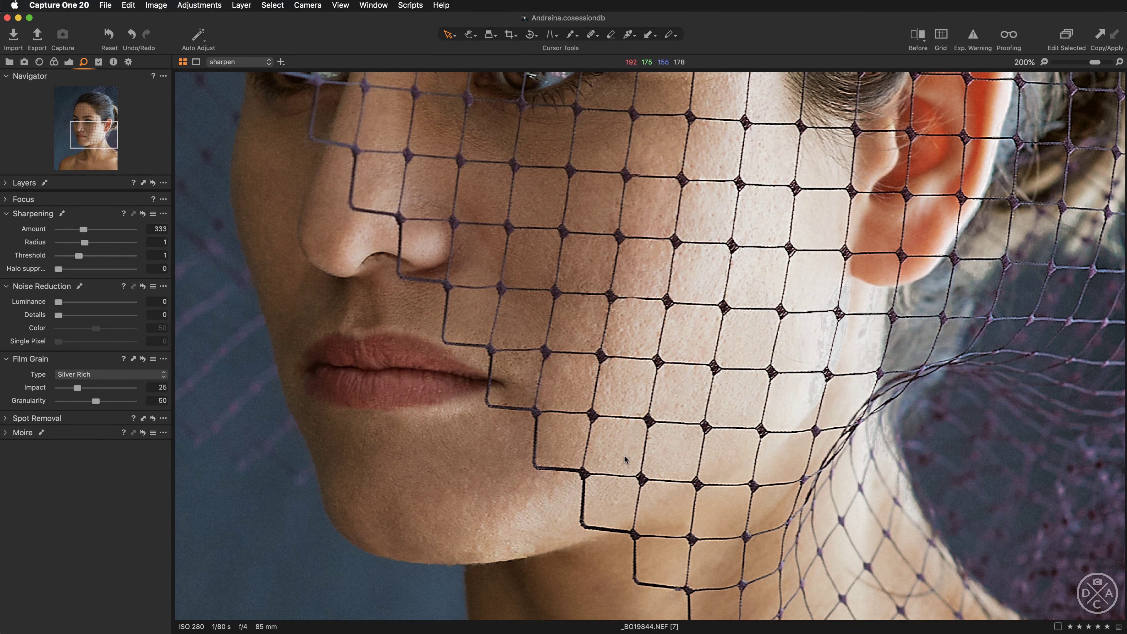
- Set the sharpening Halo suppression to 100 and compare the portrait with and without the Sharpening Amount
{"action": "left_click_drag", "start_coordinate": [58, 271], "coordinate": [72, 271]}
{"action": "left_click_drag", "start_coordinate": [528, 284], "coordinate": [572, 426]}
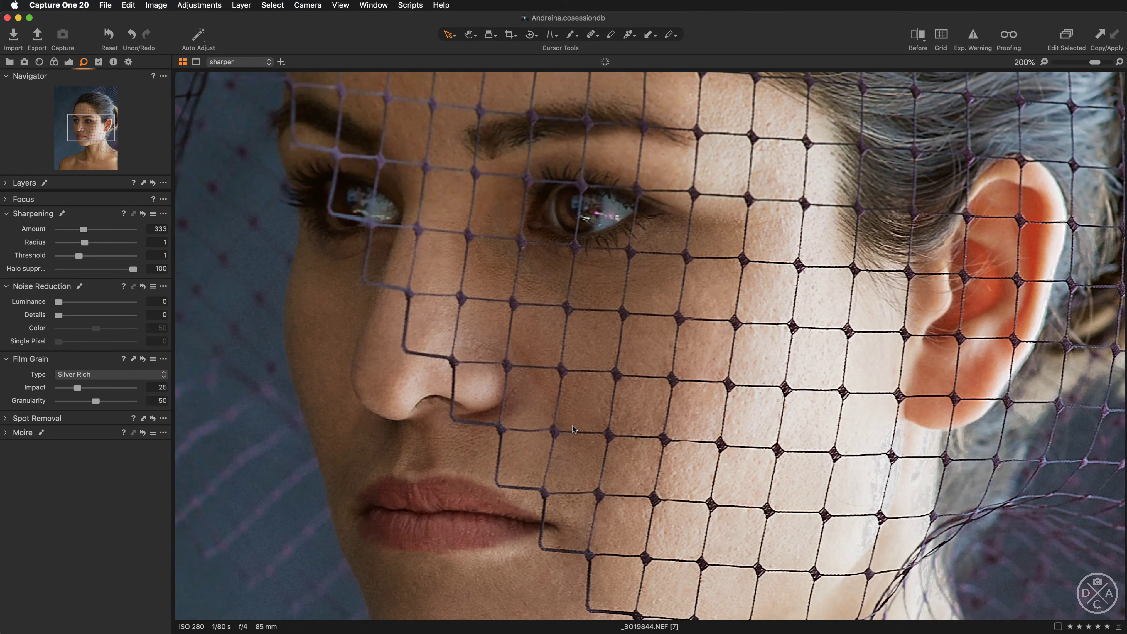
{"action": "key", "text": "super+minus"}
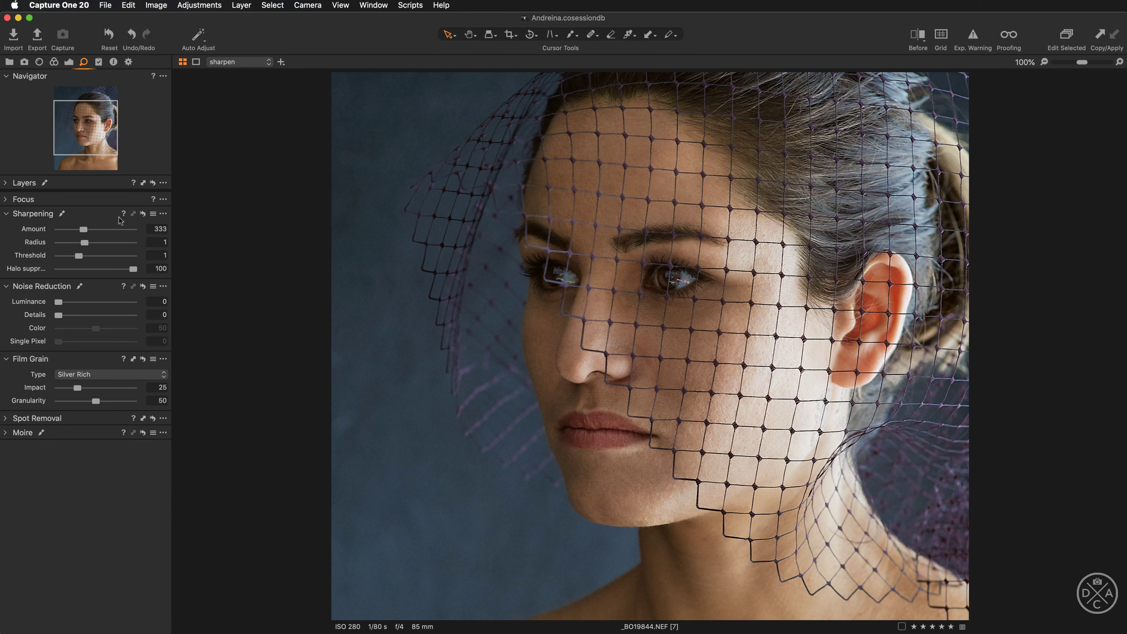
{"action": "double_click", "coordinate": [34, 229]}
{"action": "double_click", "coordinate": [33, 229]}
{"action": "double_click", "coordinate": [34, 229]}
{"action": "double_click", "coordinate": [33, 228]}
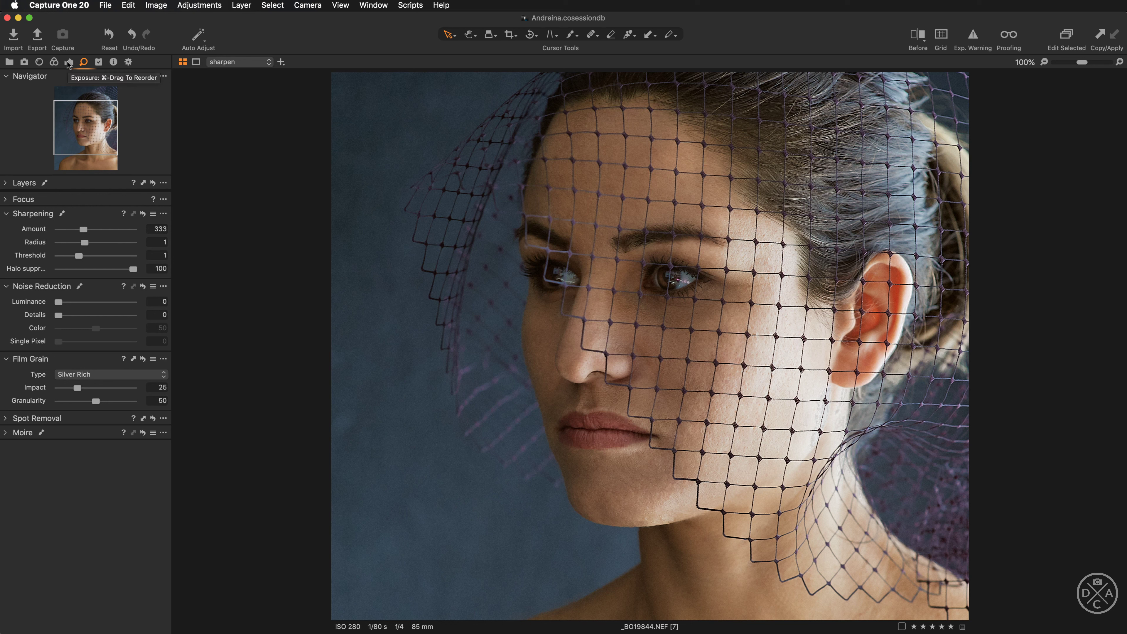
- Set Clarity to 15 on the sharpen layer with the Natural method and fit the whole portrait in view
{"action": "left_click", "coordinate": [69, 63]}
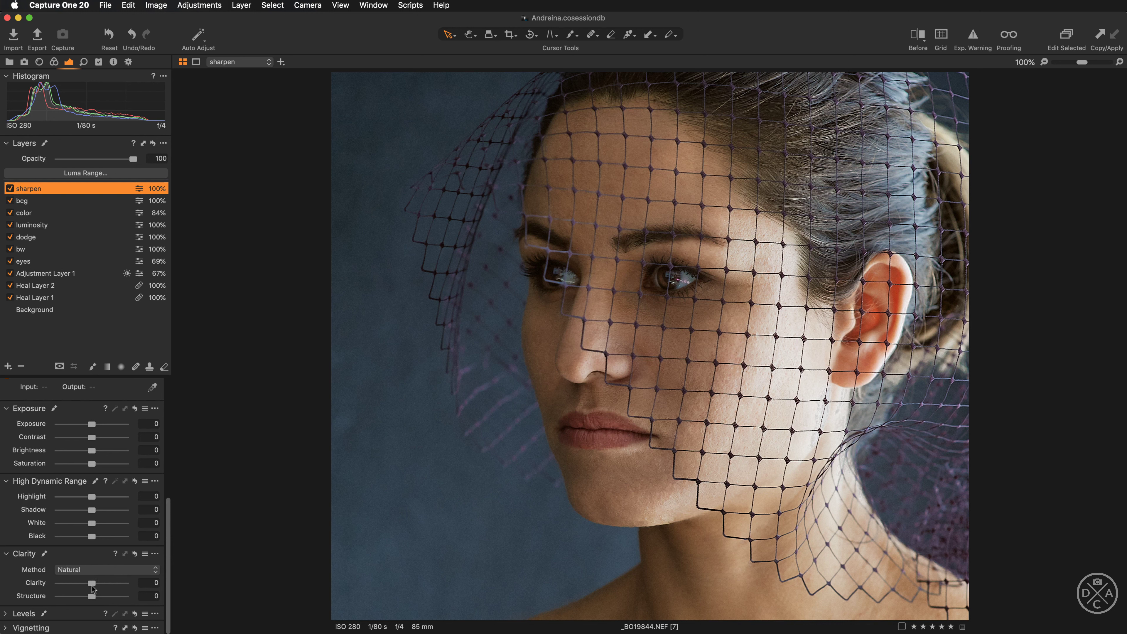
{"action": "left_click_drag", "start_coordinate": [91, 583], "coordinate": [99, 585]}
{"action": "key", "text": "super+0"}
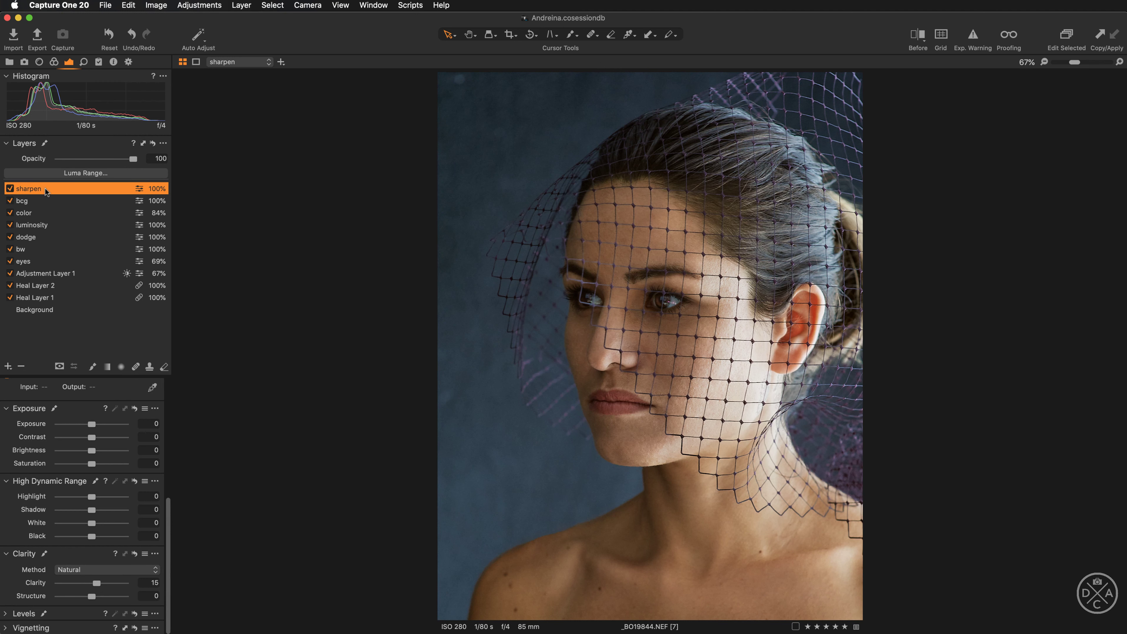
- Display the sharpen layer's mask and clear it completely
{"action": "key", "text": "m"}
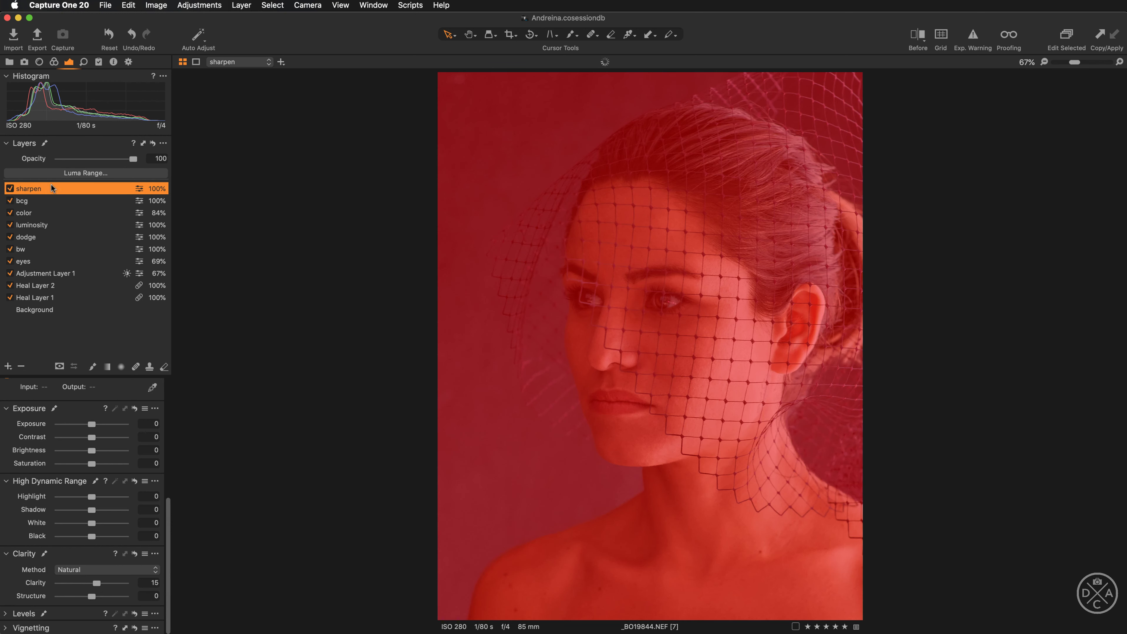
{"action": "right_click", "coordinate": [52, 186]}
{"action": "left_click", "coordinate": [83, 200]}
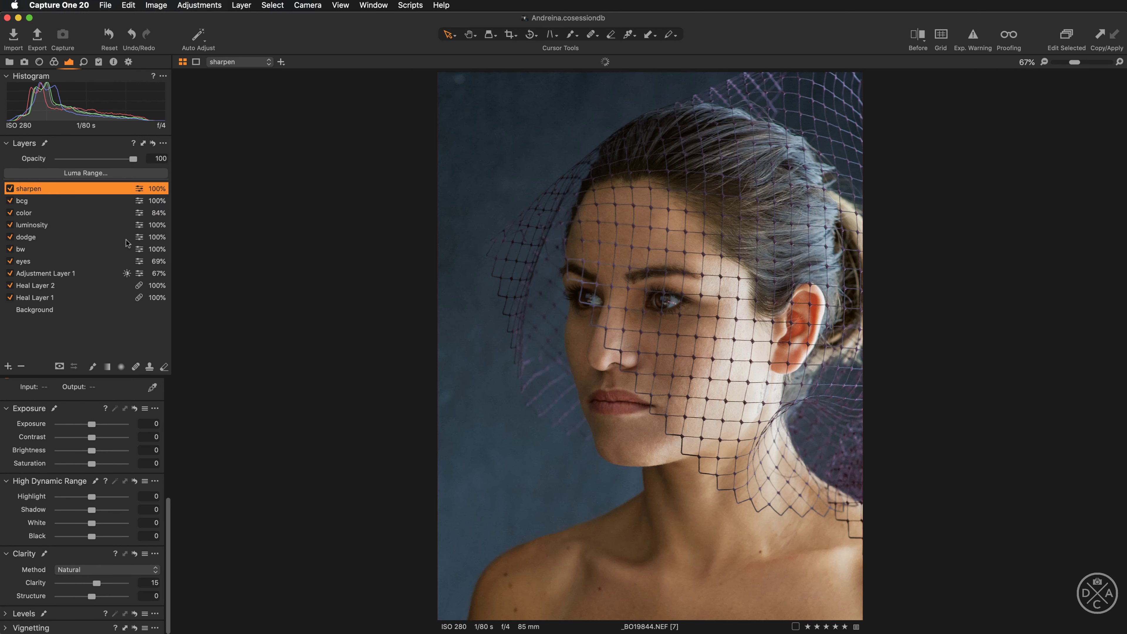
{"action": "key", "text": "super+equal"}
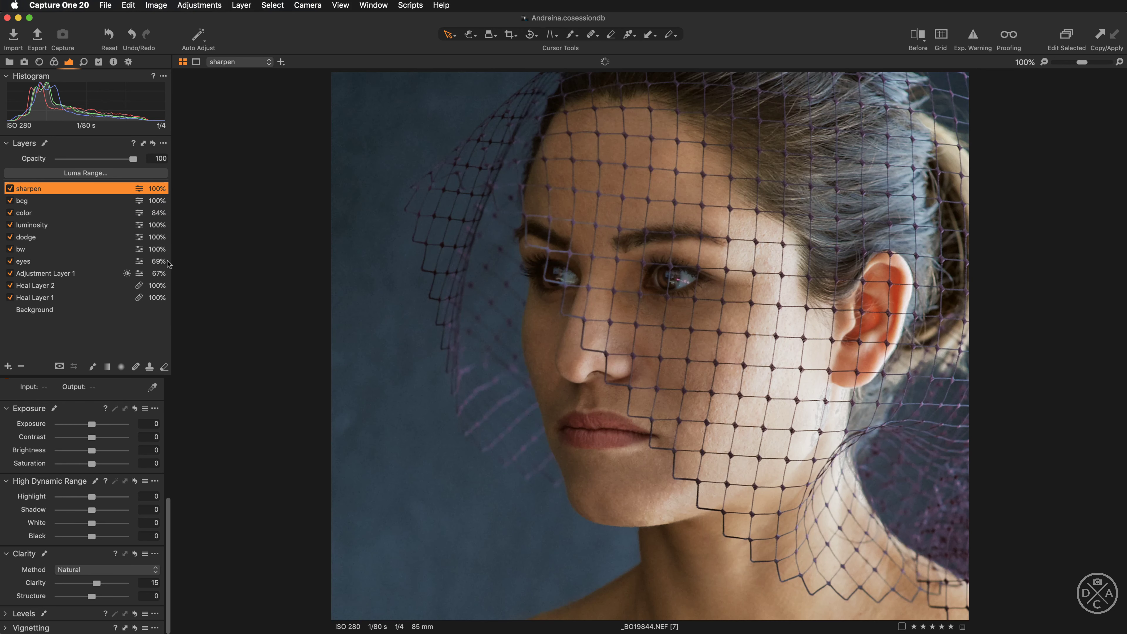
{"action": "key", "text": "super+0"}
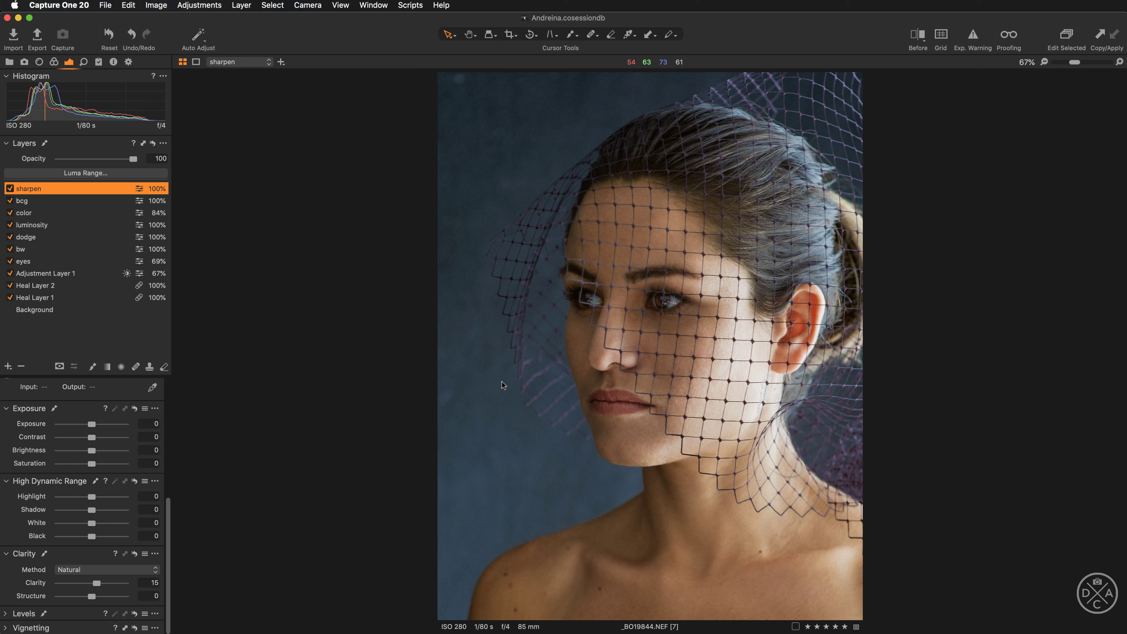
- Increase the mask brush's hardness and flow, and paint the sharpen mask over the eye farther from the camera
{"action": "key", "text": "b"}
{"action": "right_click", "coordinate": [492, 373]}
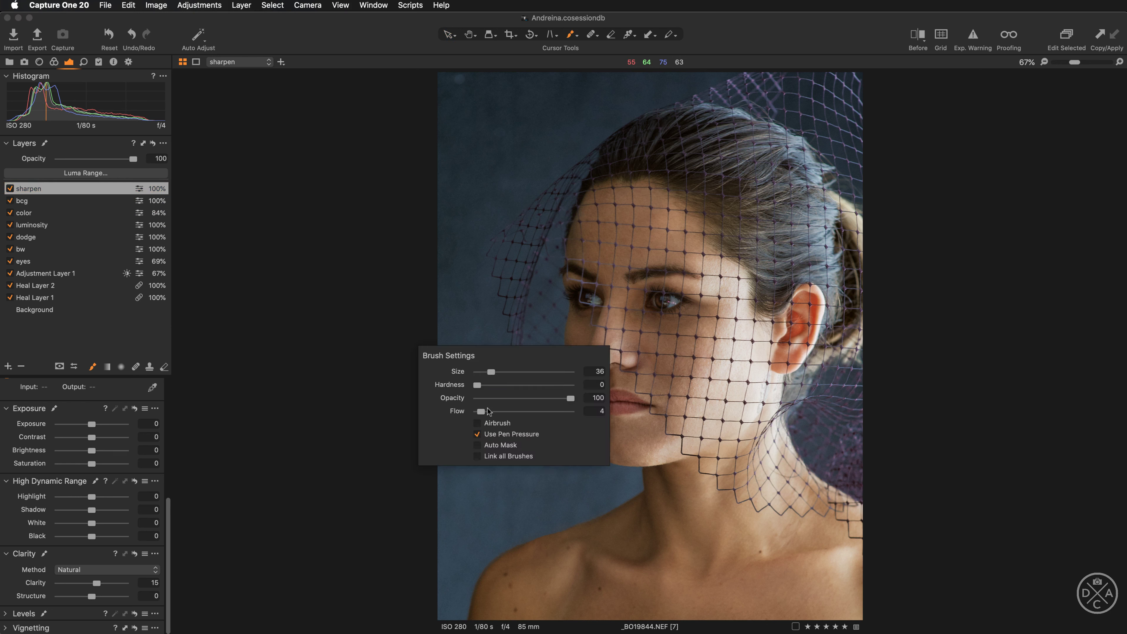
{"action": "left_click_drag", "start_coordinate": [488, 411], "coordinate": [555, 415]}
{"action": "left_click_drag", "start_coordinate": [477, 385], "coordinate": [492, 382]}
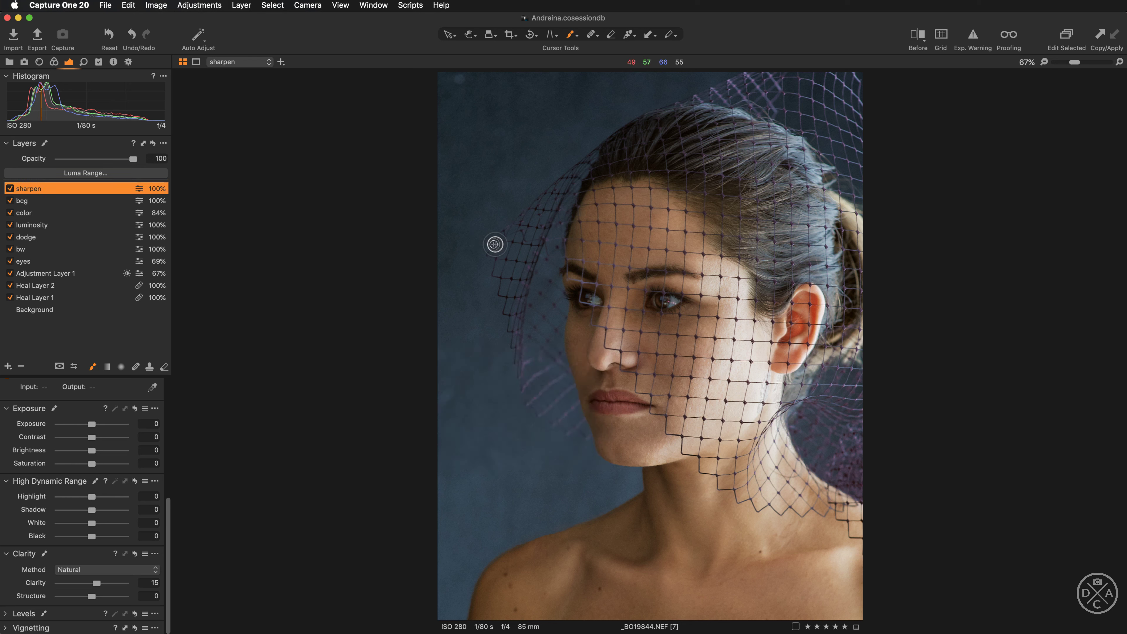
{"action": "mouse_move", "coordinate": [596, 307]}
{"action": "left_mouse_down"}
{"action": "mouse_move", "coordinate": [576, 283]}
{"action": "mouse_move", "coordinate": [594, 280]}
{"action": "mouse_move", "coordinate": [576, 295]}
{"action": "mouse_move", "coordinate": [573, 277]}
{"action": "mouse_move", "coordinate": [581, 295]}
{"action": "left_mouse_up"}
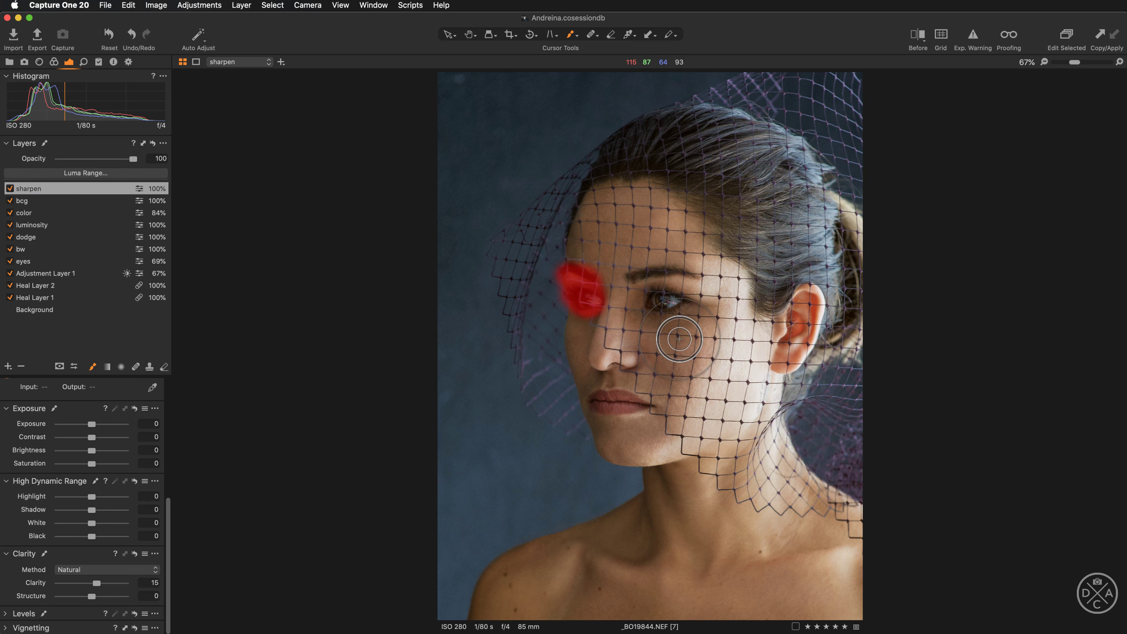
- Paint the sharpen mask over the eyes and brows, the hair beside the ear, and the veil in front of the face and across the neck
{"action": "key", "text": "super+plus"}
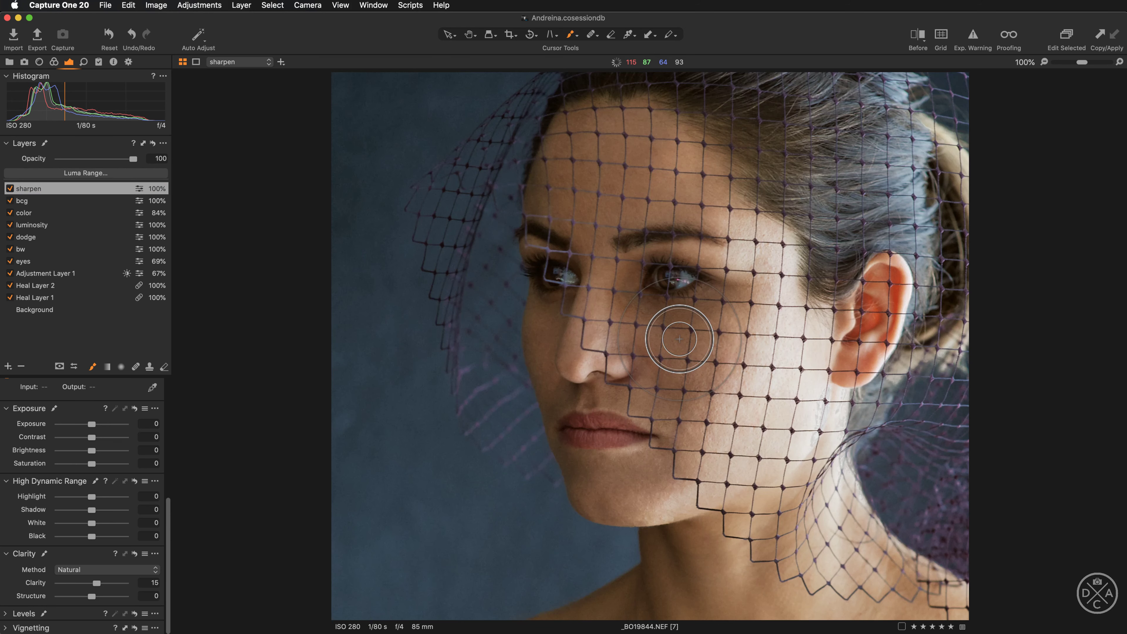
{"action": "scroll", "coordinate": [679, 338], "scroll_direction": "up", "scroll_amount": 1}
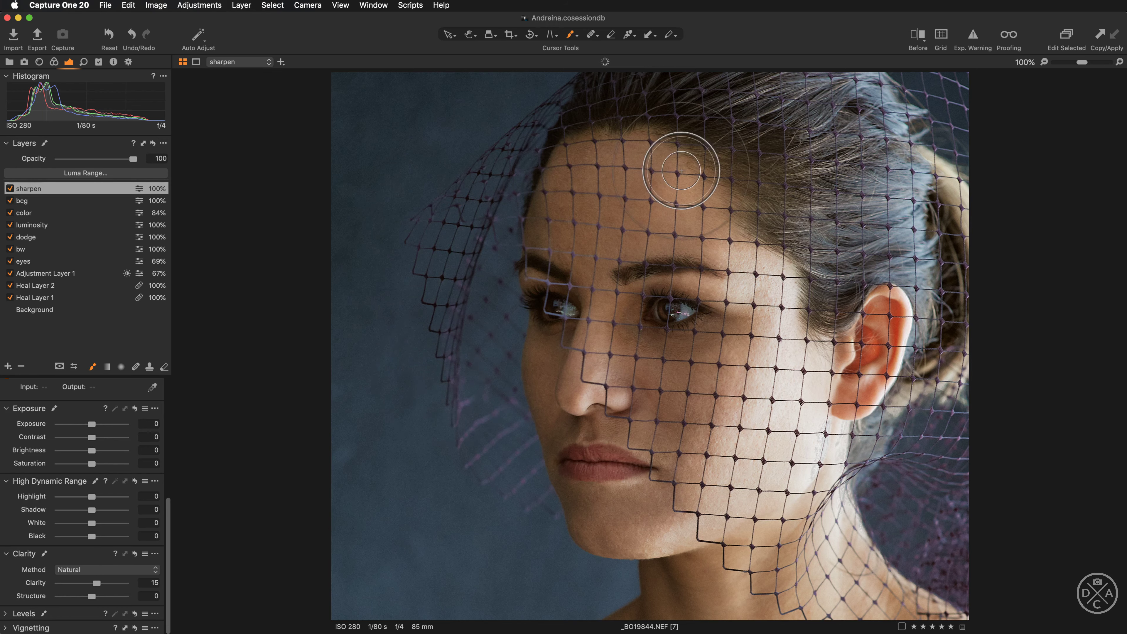
{"action": "scroll", "coordinate": [674, 164], "scroll_direction": "up", "scroll_amount": 5}
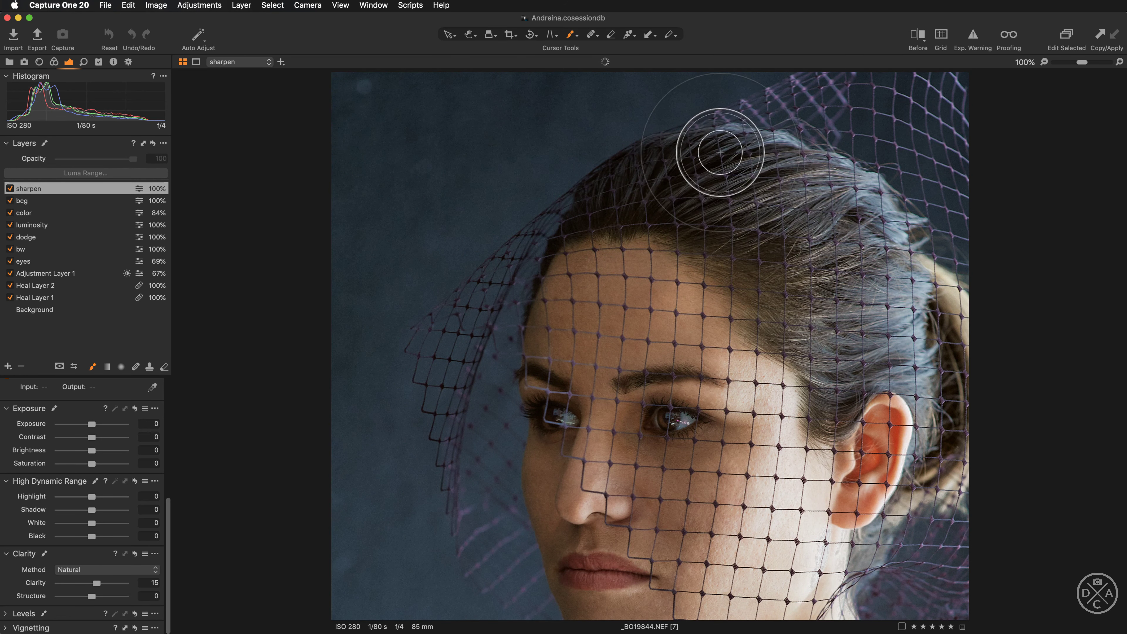
{"action": "mouse_move", "coordinate": [729, 151]}
{"action": "left_mouse_down"}
{"action": "mouse_move", "coordinate": [800, 120]}
{"action": "mouse_move", "coordinate": [829, 169]}
{"action": "mouse_move", "coordinate": [658, 185]}
{"action": "left_mouse_up"}
{"action": "key", "text": "super+z"}
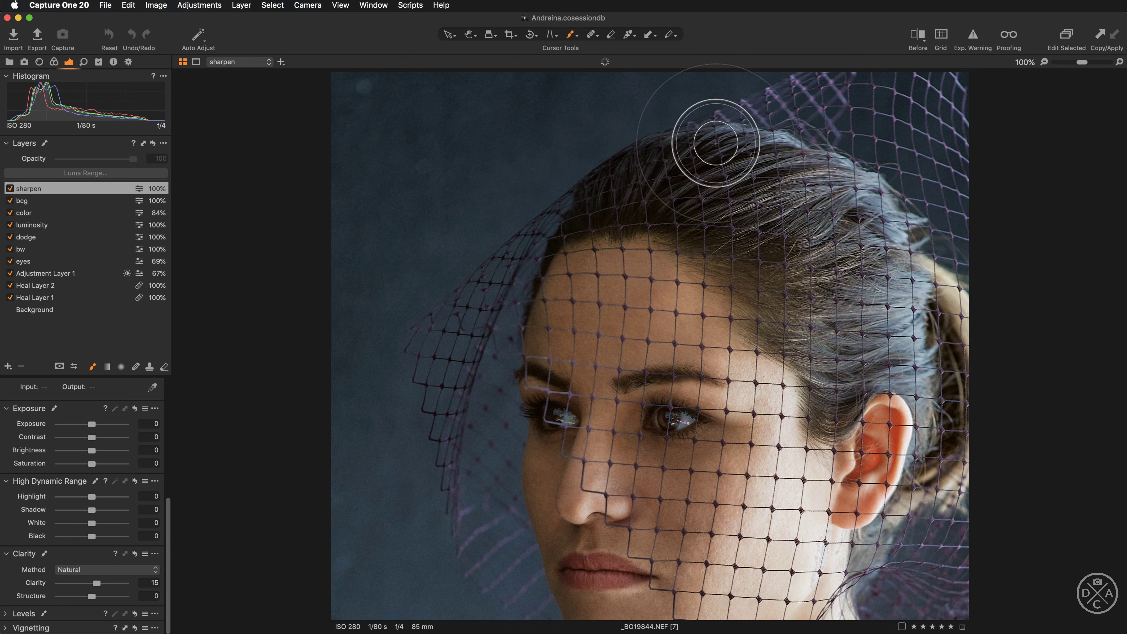
{"action": "mouse_move", "coordinate": [867, 323]}
{"action": "left_mouse_down"}
{"action": "mouse_move", "coordinate": [849, 261]}
{"action": "mouse_move", "coordinate": [841, 364]}
{"action": "left_mouse_up"}
{"action": "scroll", "coordinate": [792, 317], "scroll_direction": "down", "scroll_amount": 5}
{"action": "mouse_move", "coordinate": [639, 249]}
{"action": "left_mouse_down"}
{"action": "mouse_move", "coordinate": [701, 255]}
{"action": "mouse_move", "coordinate": [674, 315]}
{"action": "left_mouse_up"}
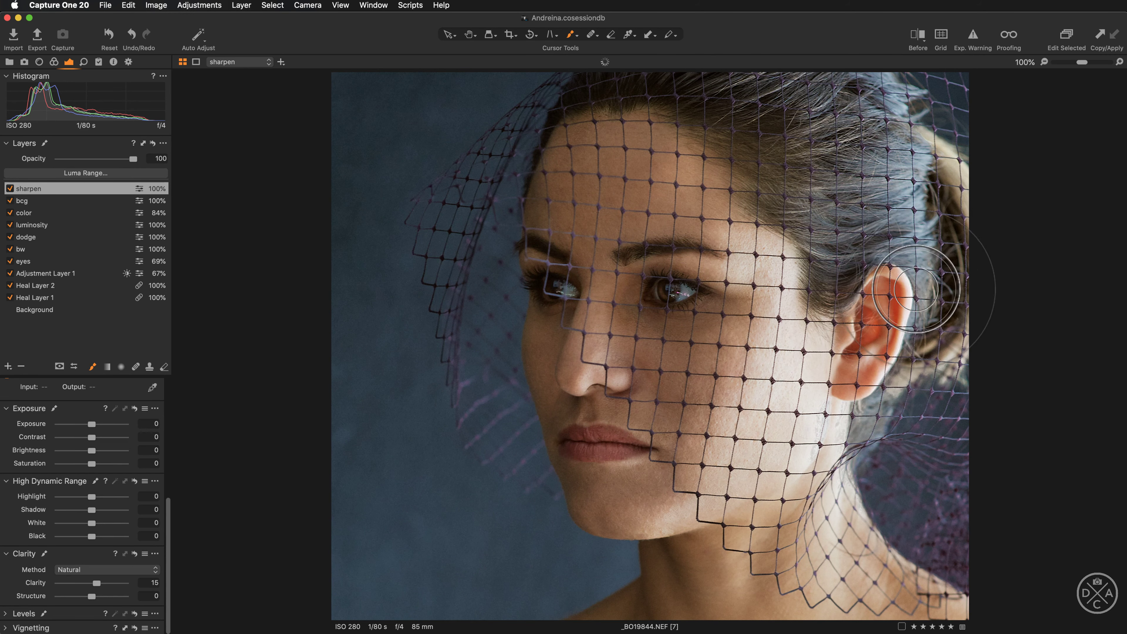
{"action": "scroll", "coordinate": [864, 276], "scroll_direction": "down", "scroll_amount": 5}
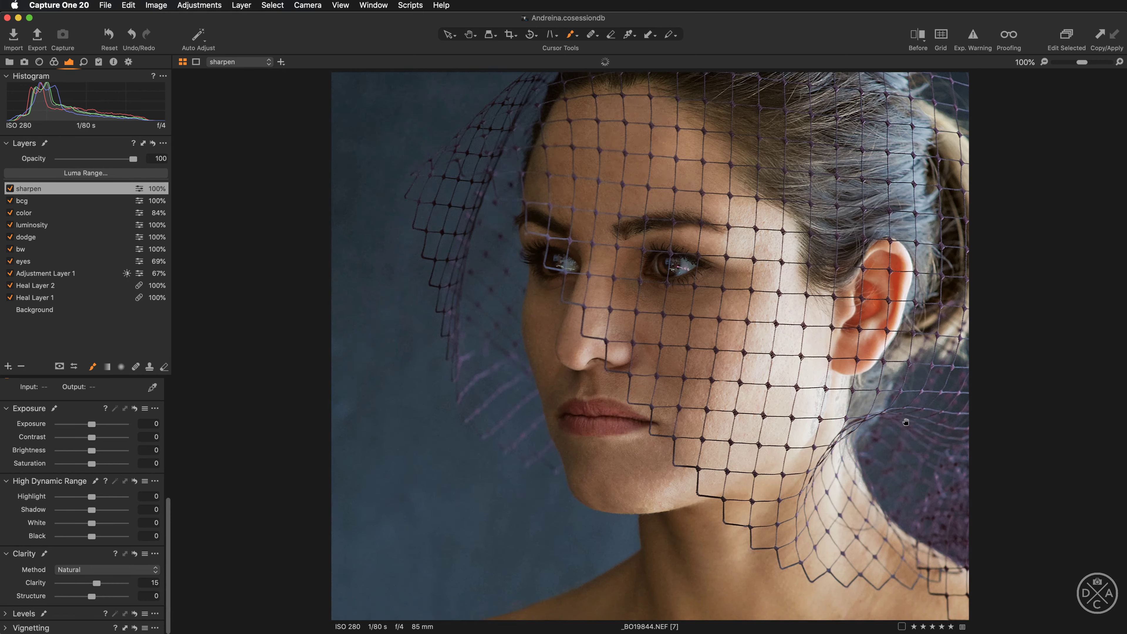
{"action": "mouse_move", "coordinate": [736, 361]}
{"action": "left_mouse_down"}
{"action": "mouse_move", "coordinate": [798, 413]}
{"action": "mouse_move", "coordinate": [813, 410]}
{"action": "left_mouse_up"}
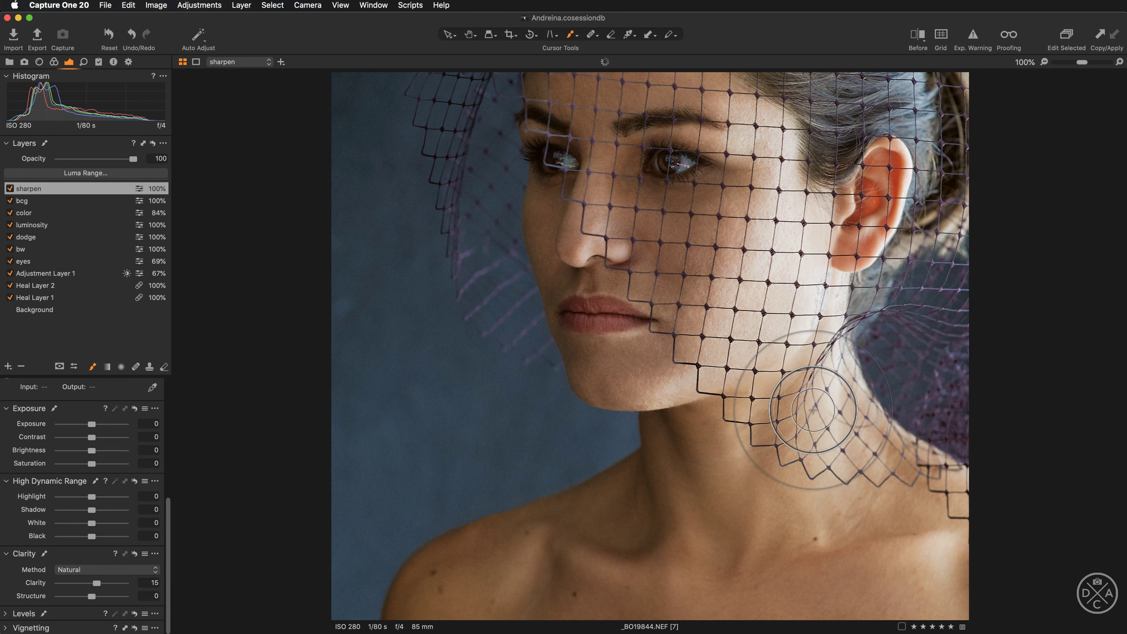
- Display the sharpen layer's mask and extend it over the hair from the forehead to above the ear
{"action": "key", "text": "m"}
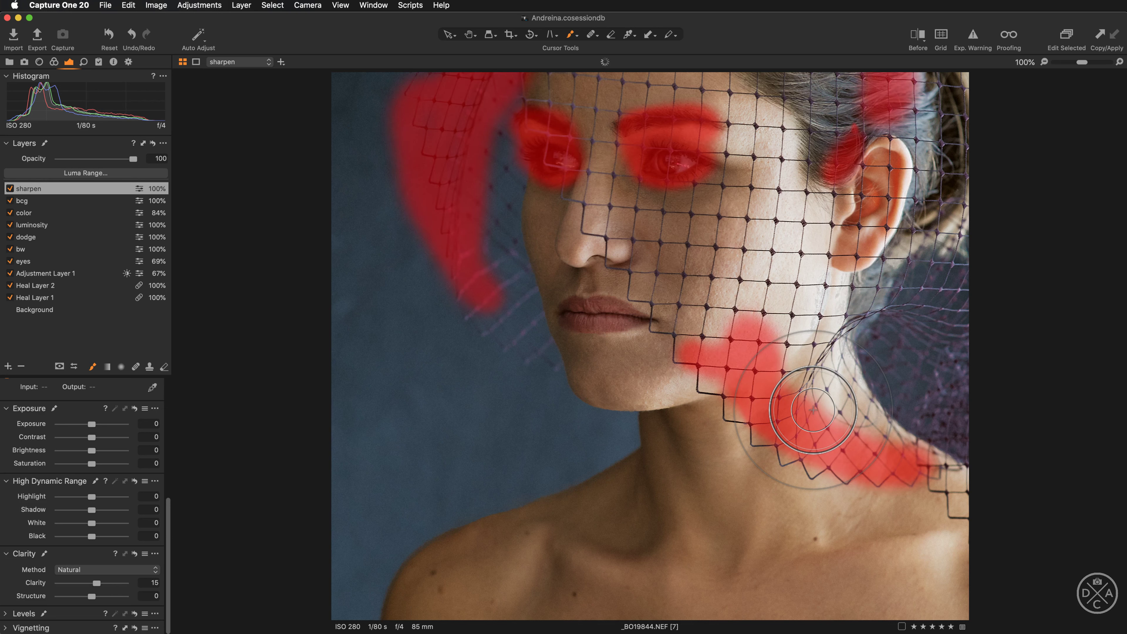
{"action": "mouse_move", "coordinate": [496, 297]}
{"action": "left_mouse_down"}
{"action": "mouse_move", "coordinate": [413, 494]}
{"action": "mouse_move", "coordinate": [433, 317]}
{"action": "mouse_move", "coordinate": [432, 495]}
{"action": "mouse_move", "coordinate": [433, 441]}
{"action": "left_mouse_up"}
{"action": "mouse_move", "coordinate": [697, 129]}
{"action": "left_mouse_down"}
{"action": "mouse_move", "coordinate": [730, 164]}
{"action": "mouse_move", "coordinate": [782, 177]}
{"action": "mouse_move", "coordinate": [823, 159]}
{"action": "mouse_move", "coordinate": [816, 178]}
{"action": "mouse_move", "coordinate": [785, 167]}
{"action": "mouse_move", "coordinate": [796, 206]}
{"action": "mouse_move", "coordinate": [850, 236]}
{"action": "mouse_move", "coordinate": [834, 268]}
{"action": "mouse_move", "coordinate": [852, 266]}
{"action": "mouse_move", "coordinate": [852, 186]}
{"action": "mouse_move", "coordinate": [869, 209]}
{"action": "mouse_move", "coordinate": [743, 129]}
{"action": "mouse_move", "coordinate": [738, 97]}
{"action": "mouse_move", "coordinate": [670, 129]}
{"action": "mouse_move", "coordinate": [812, 240]}
{"action": "mouse_move", "coordinate": [831, 200]}
{"action": "mouse_move", "coordinate": [736, 118]}
{"action": "mouse_move", "coordinate": [561, 113]}
{"action": "mouse_move", "coordinate": [543, 123]}
{"action": "mouse_move", "coordinate": [574, 126]}
{"action": "mouse_move", "coordinate": [544, 134]}
{"action": "mouse_move", "coordinate": [613, 113]}
{"action": "mouse_move", "coordinate": [708, 184]}
{"action": "left_mouse_up"}
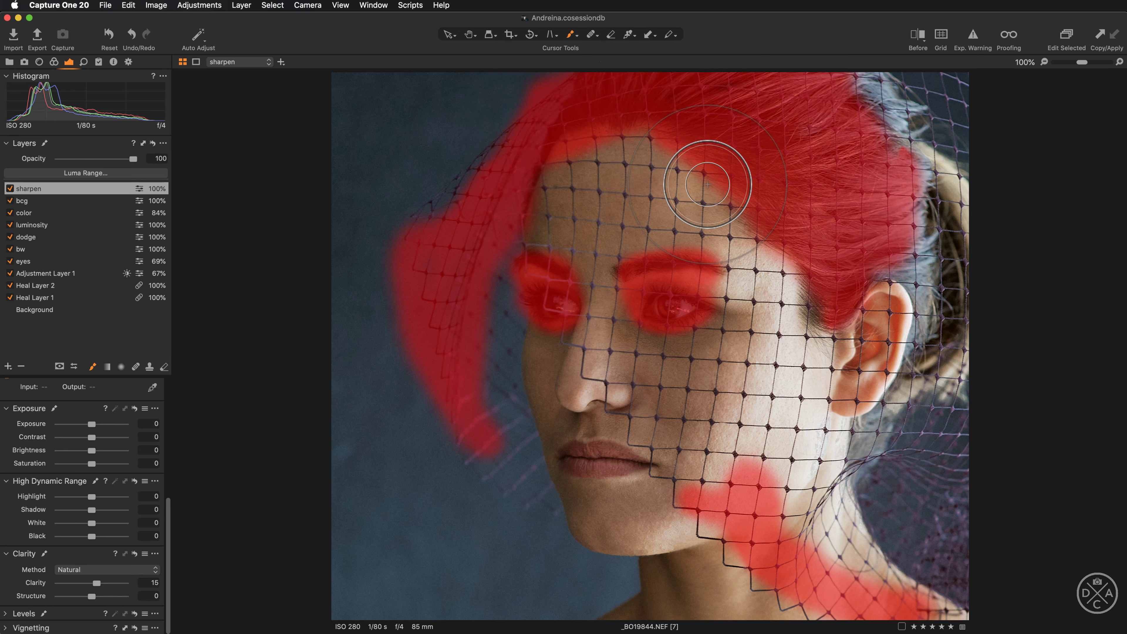
- Compare the face and hair at 200% zoom with the sharpen layer turned off and on
{"action": "key", "text": "super+plus"}
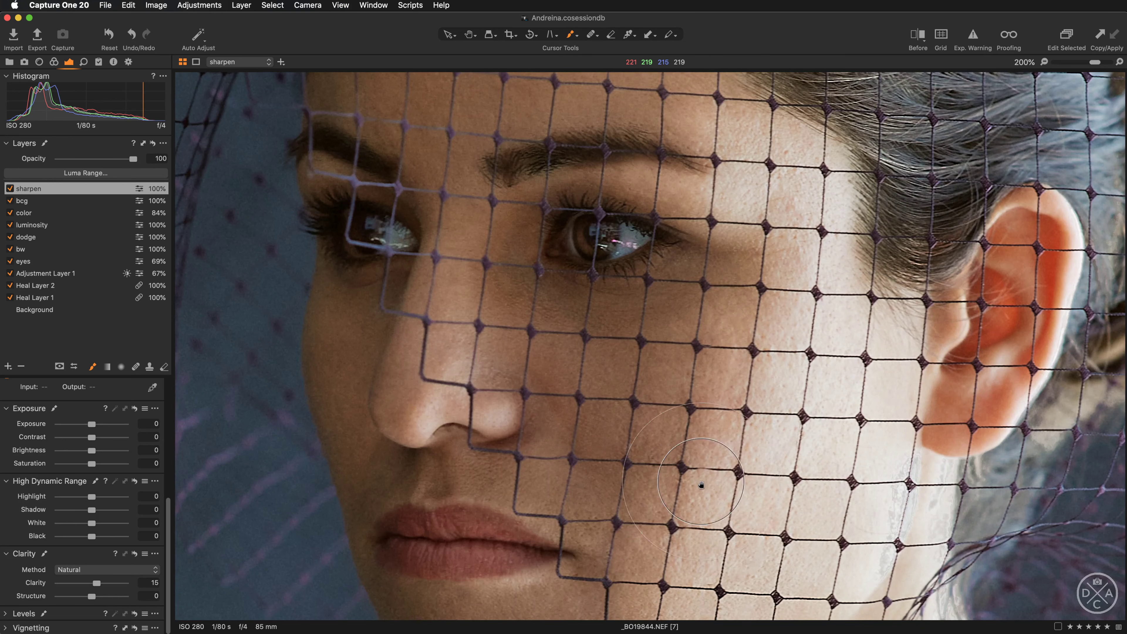
{"action": "left_click_drag", "start_coordinate": [760, 478], "coordinate": [751, 403]}
{"action": "left_click", "coordinate": [449, 35]}
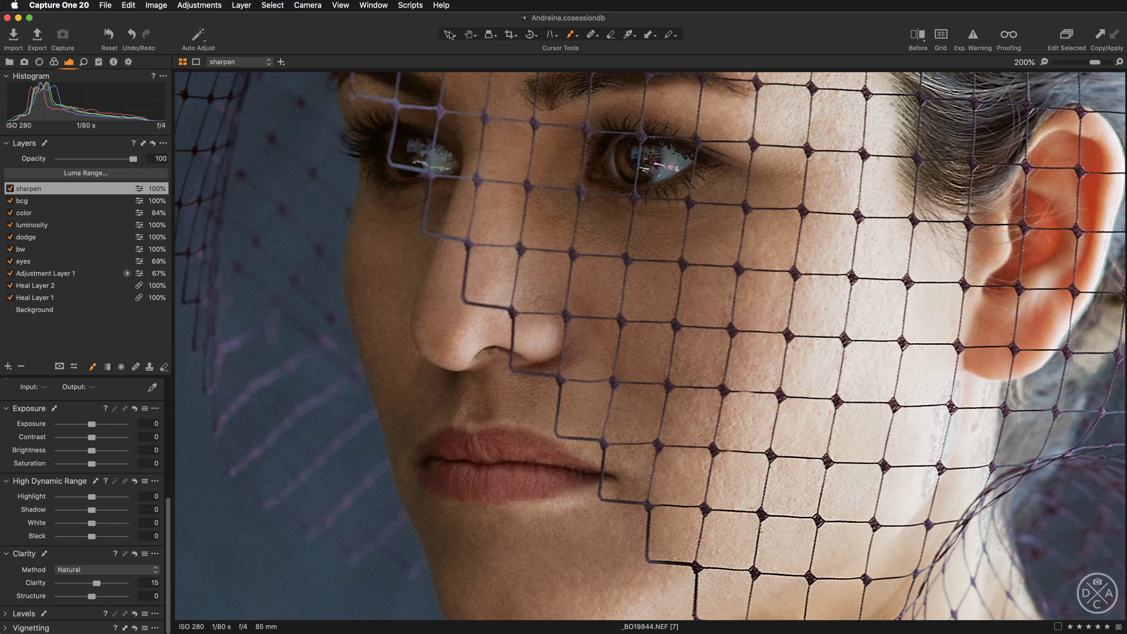
{"action": "left_click", "coordinate": [9, 189]}
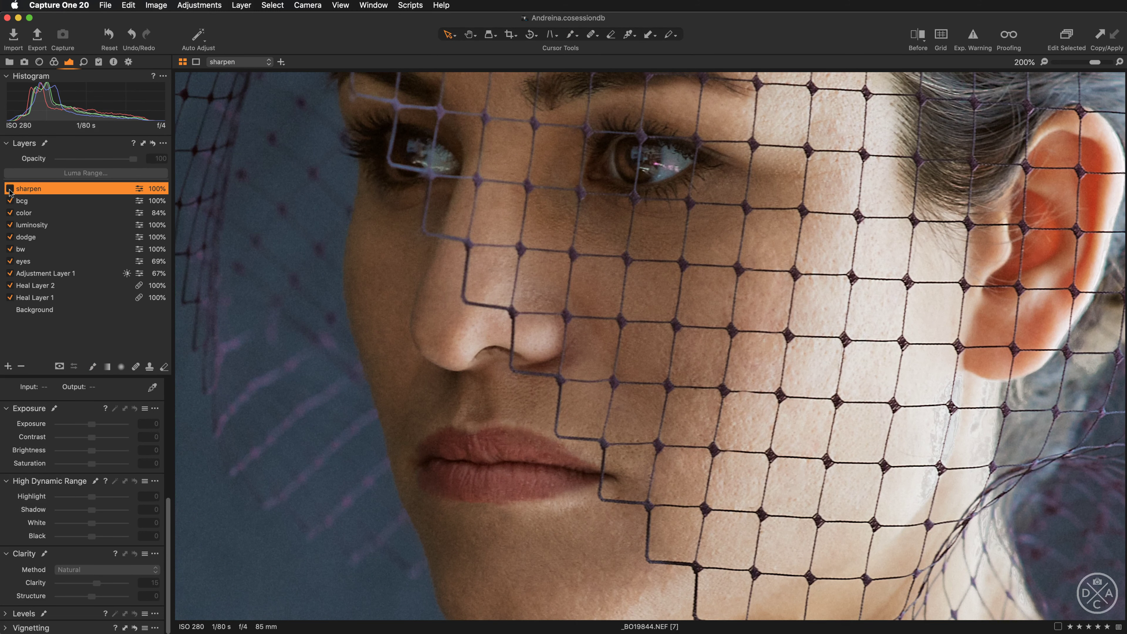
{"action": "left_click", "coordinate": [9, 189]}
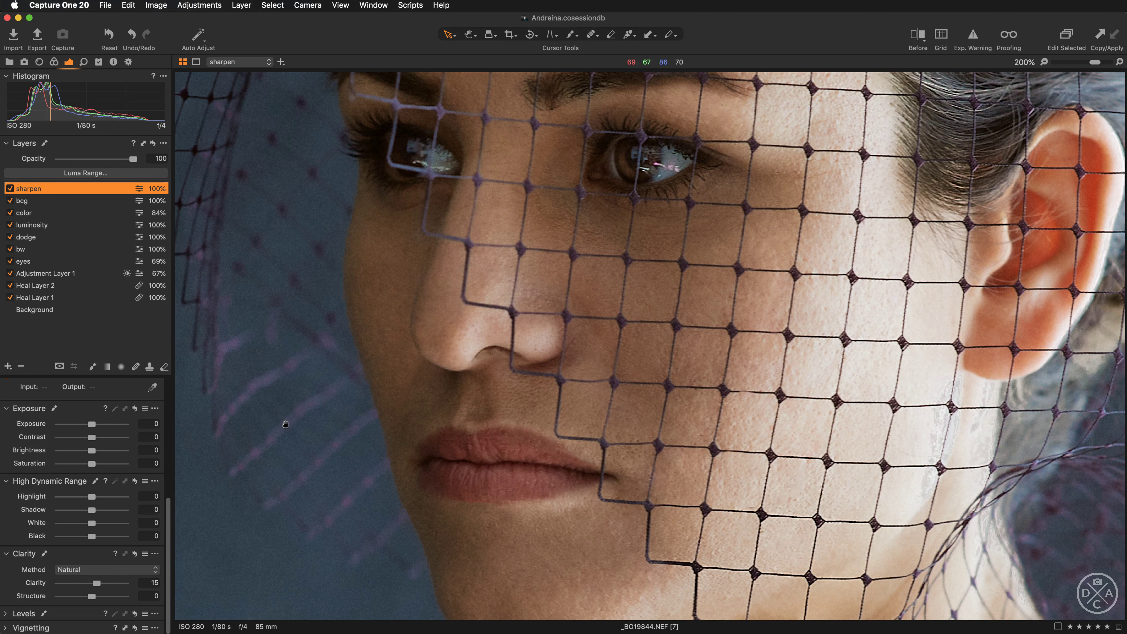
{"action": "left_click_drag", "start_coordinate": [284, 416], "coordinate": [288, 440]}
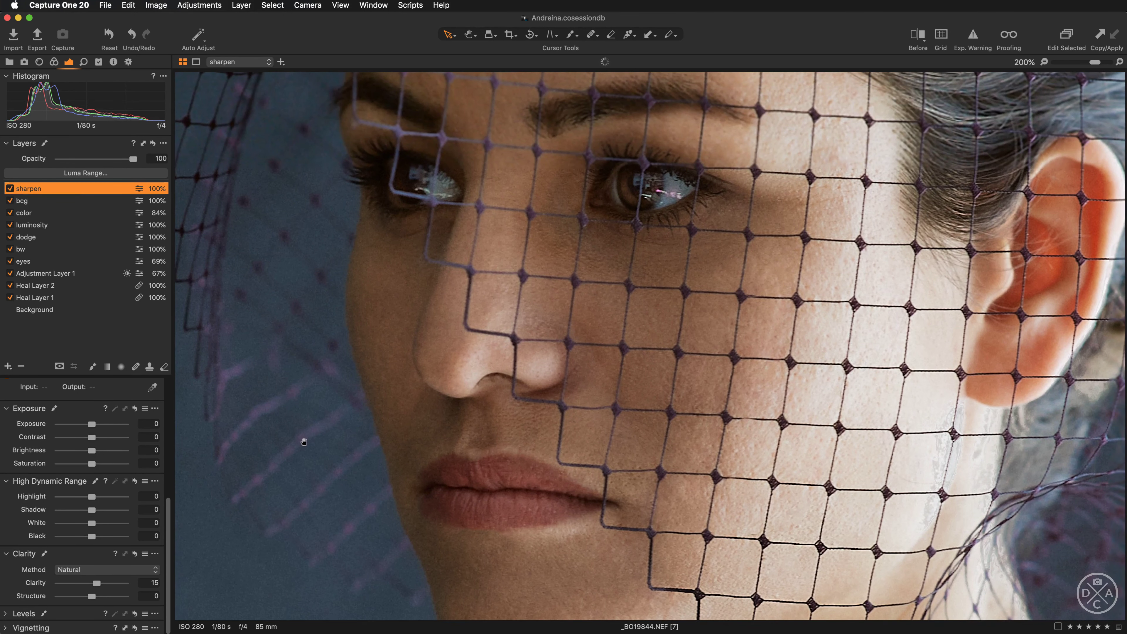
- Try Tabular Grain for the film grain, return it to Silver Rich with an Impact of 34, and check the grain on the face
{"action": "left_click", "coordinate": [83, 63]}
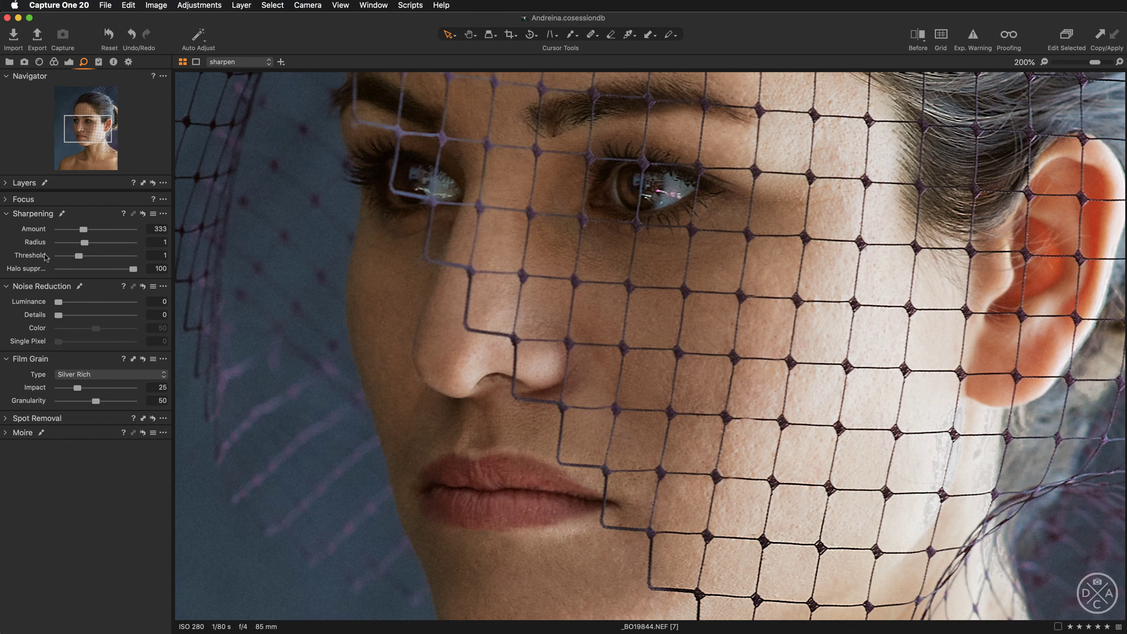
{"action": "left_click", "coordinate": [106, 377]}
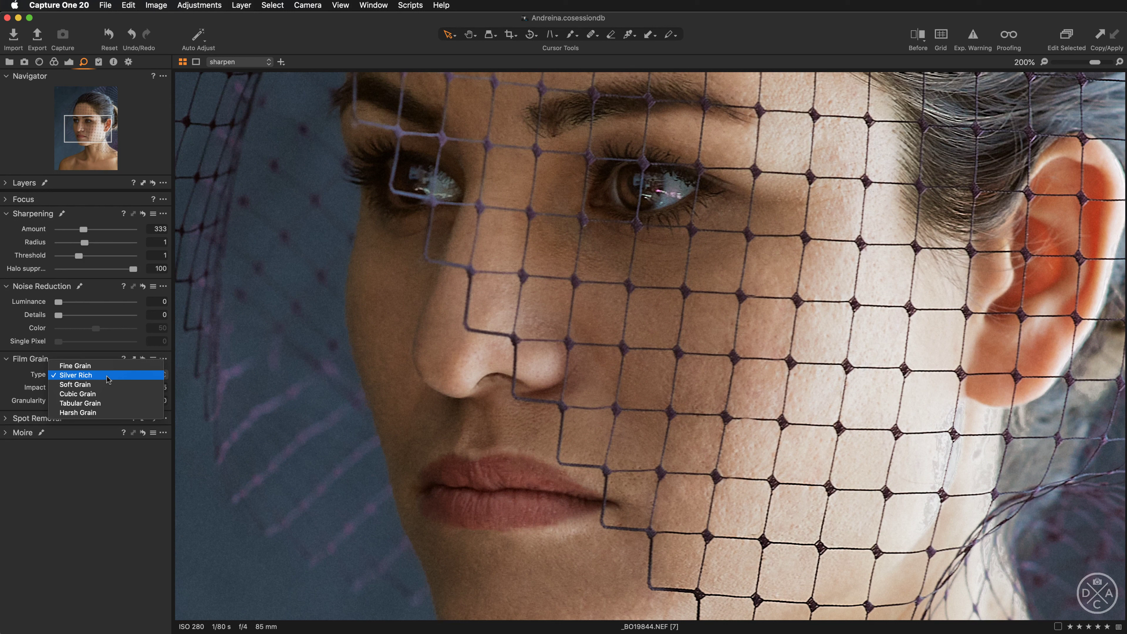
{"action": "left_click", "coordinate": [107, 403]}
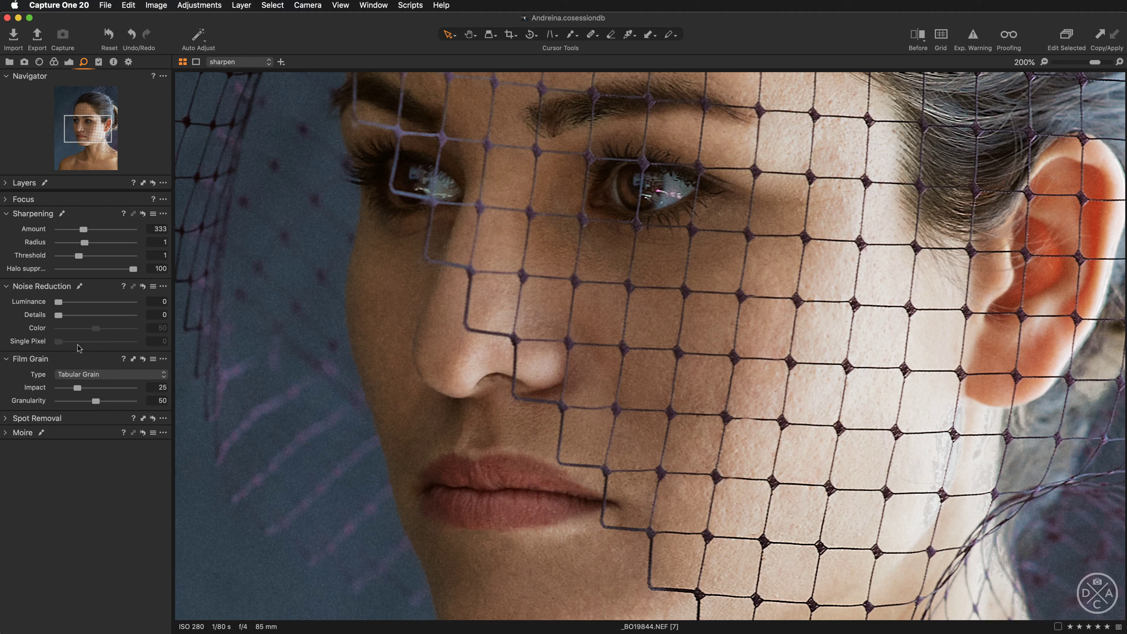
{"action": "left_click", "coordinate": [83, 388]}
{"action": "left_click_drag", "start_coordinate": [83, 390], "coordinate": [81, 391]}
{"action": "left_click", "coordinate": [107, 378]}
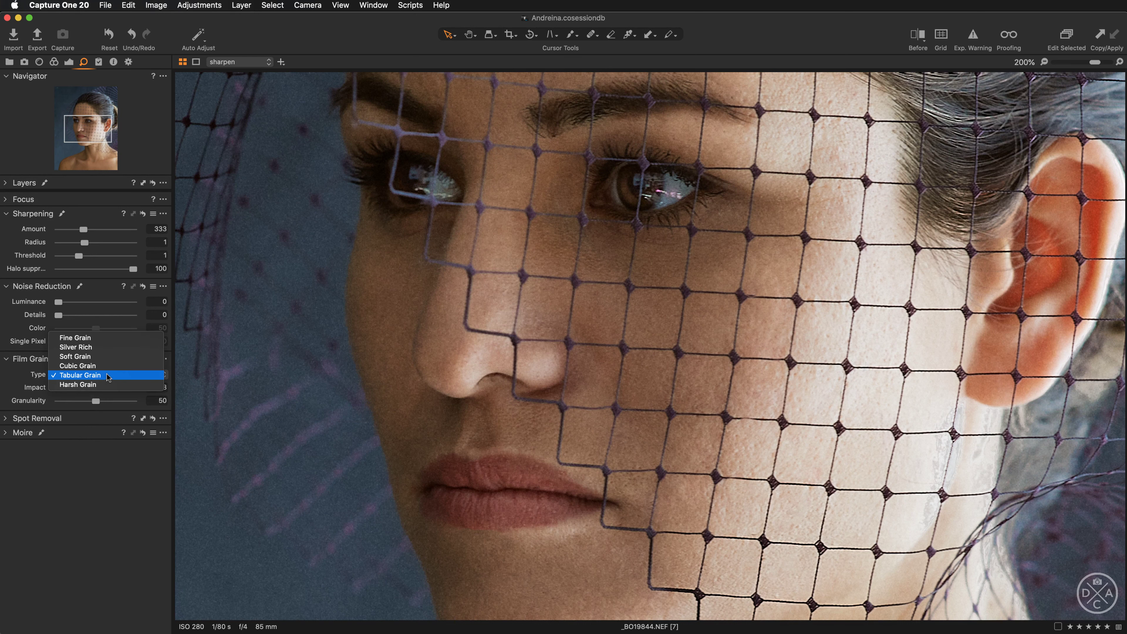
{"action": "left_click", "coordinate": [110, 348]}
{"action": "double_click", "coordinate": [32, 389]}
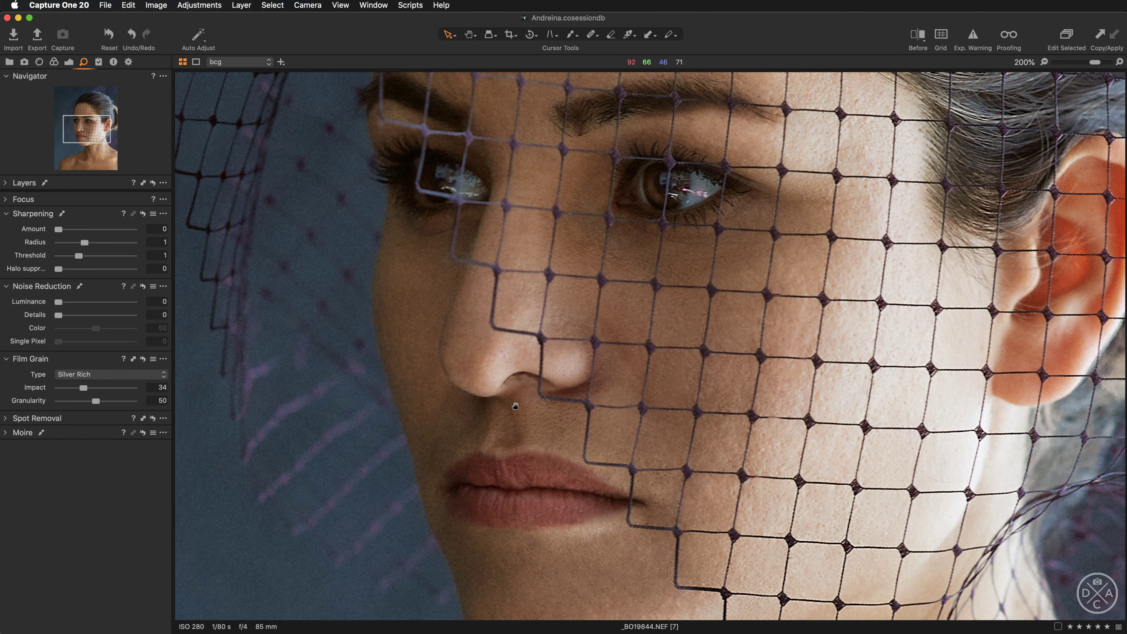
{"action": "left_click_drag", "start_coordinate": [515, 406], "coordinate": [592, 404]}
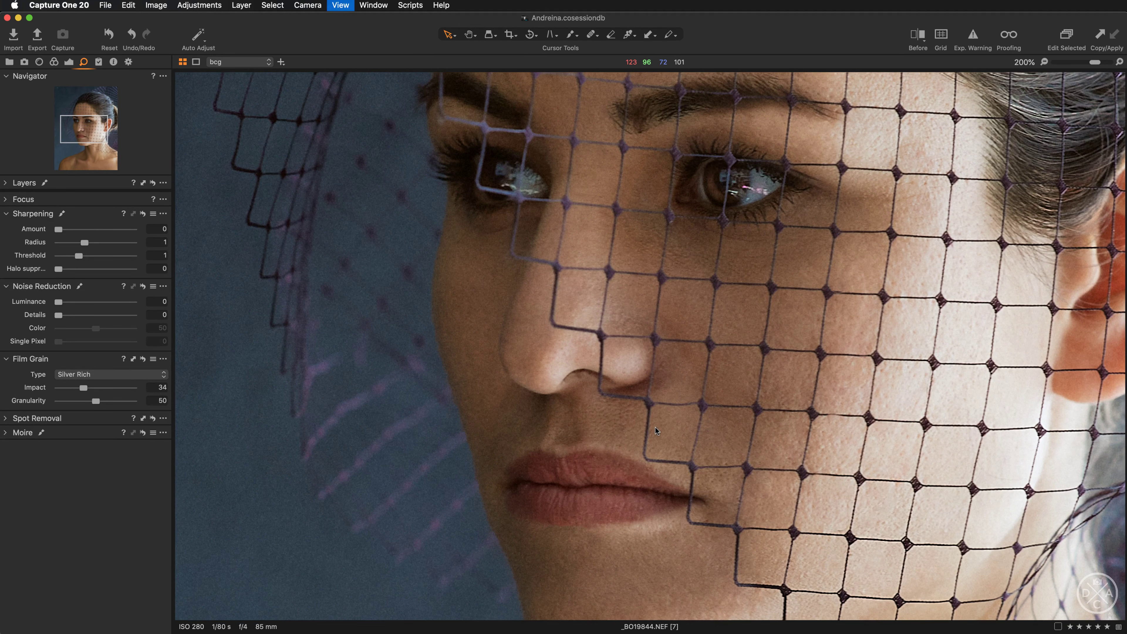
{"action": "key", "text": "super+minus"}
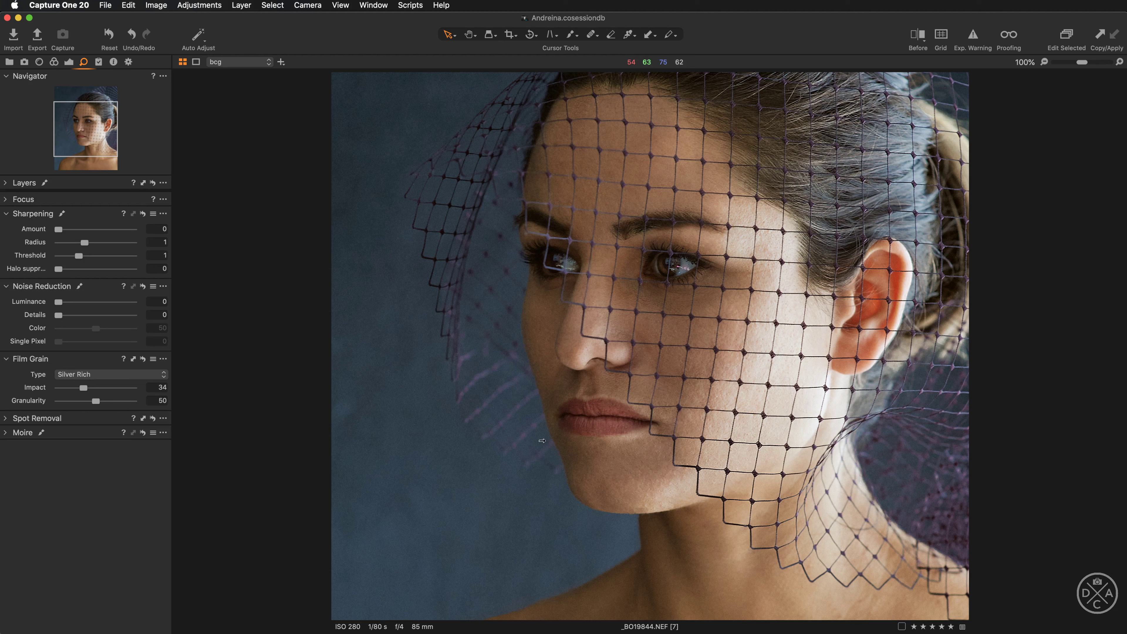
- Set the Exposure Saturation to -25 on the color layer
{"action": "left_click", "coordinate": [68, 62]}
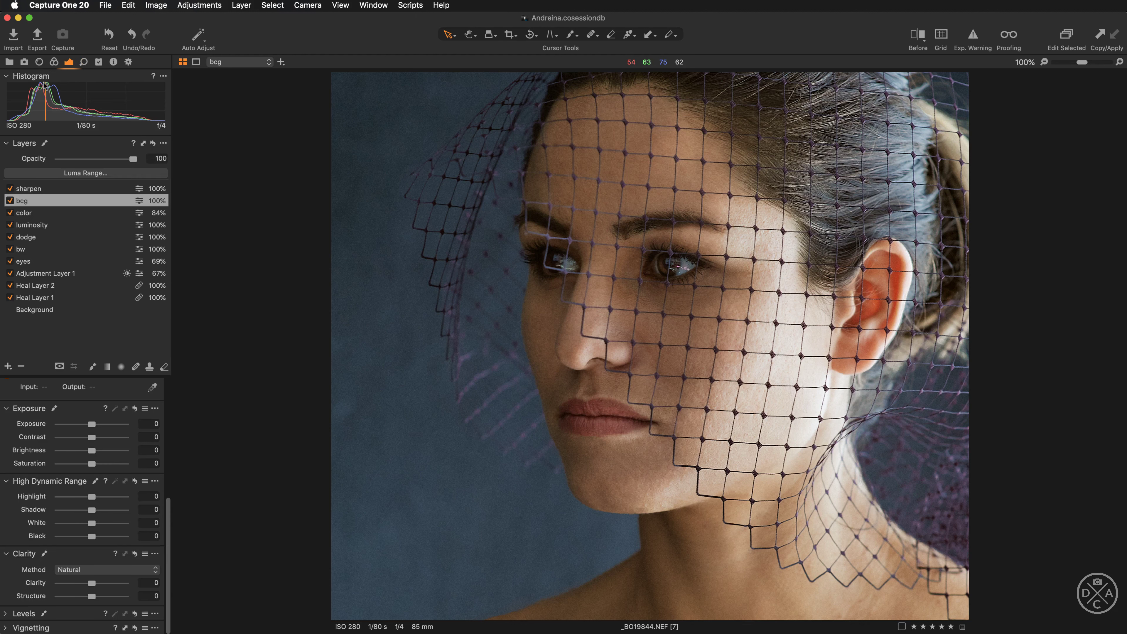
{"action": "left_click_drag", "start_coordinate": [170, 506], "coordinate": [167, 481]}
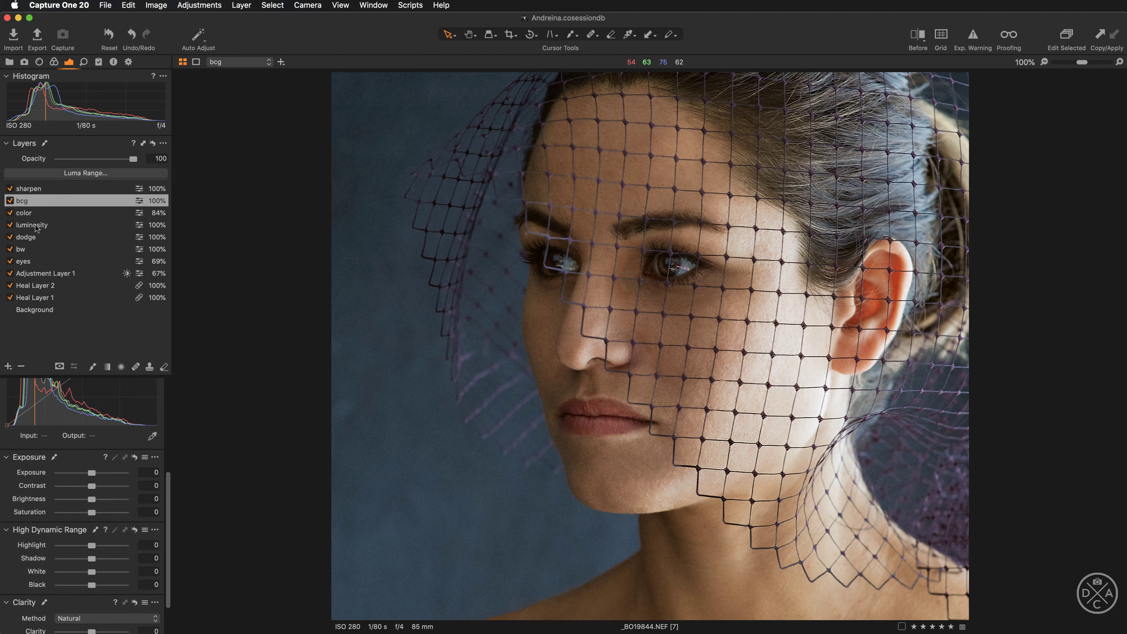
{"action": "left_click", "coordinate": [39, 214]}
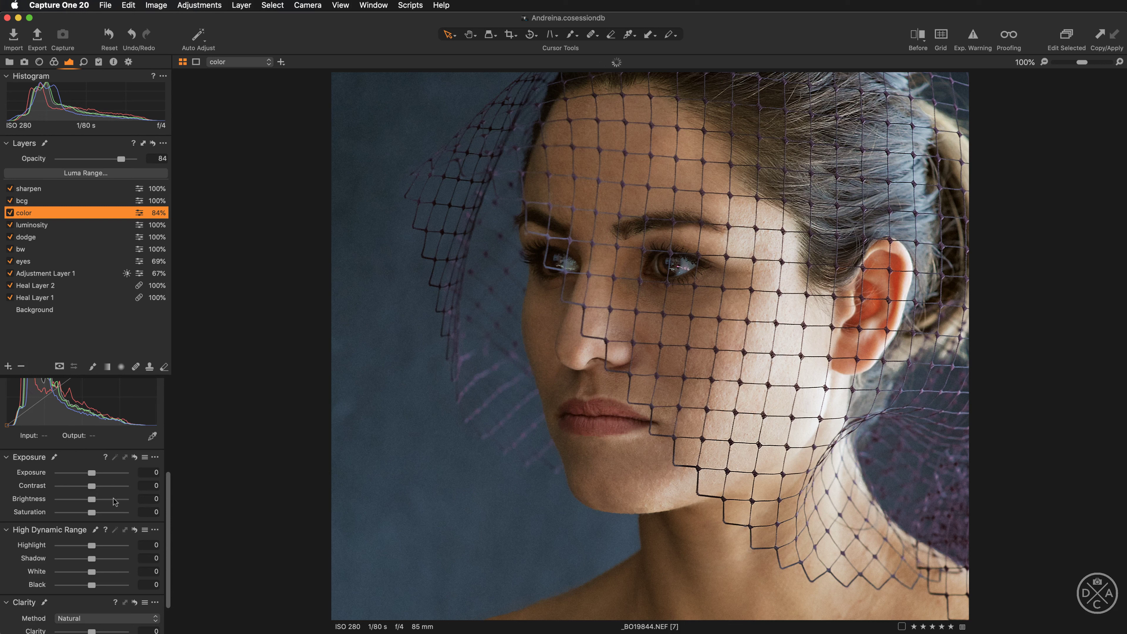
{"action": "left_click_drag", "start_coordinate": [91, 513], "coordinate": [81, 514]}
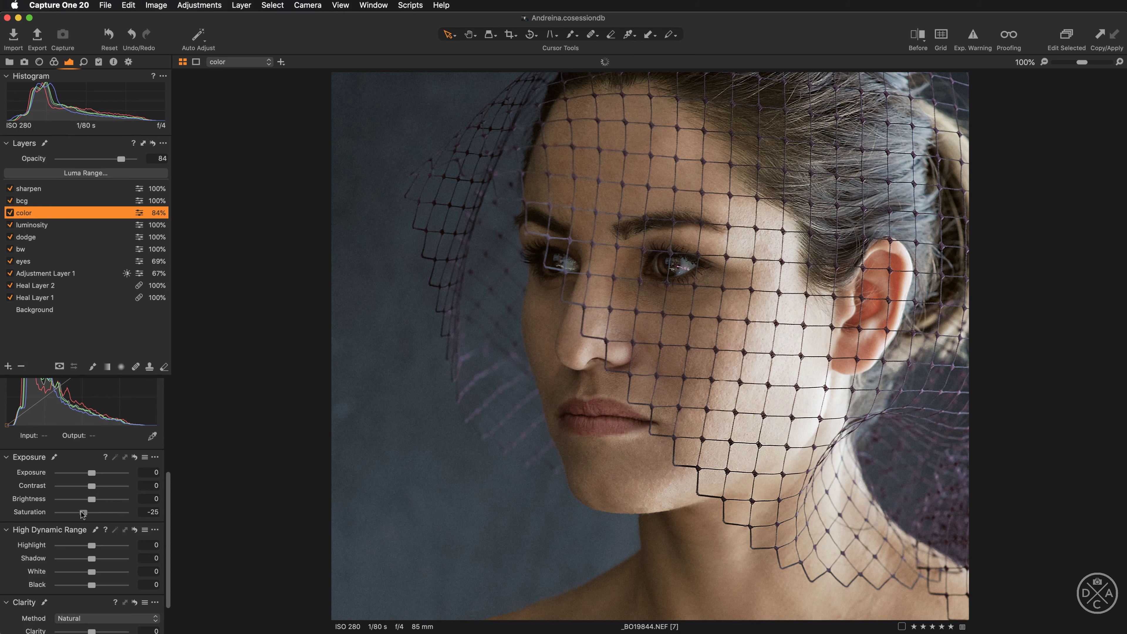
{"action": "left_click_drag", "start_coordinate": [81, 513], "coordinate": [84, 513]}
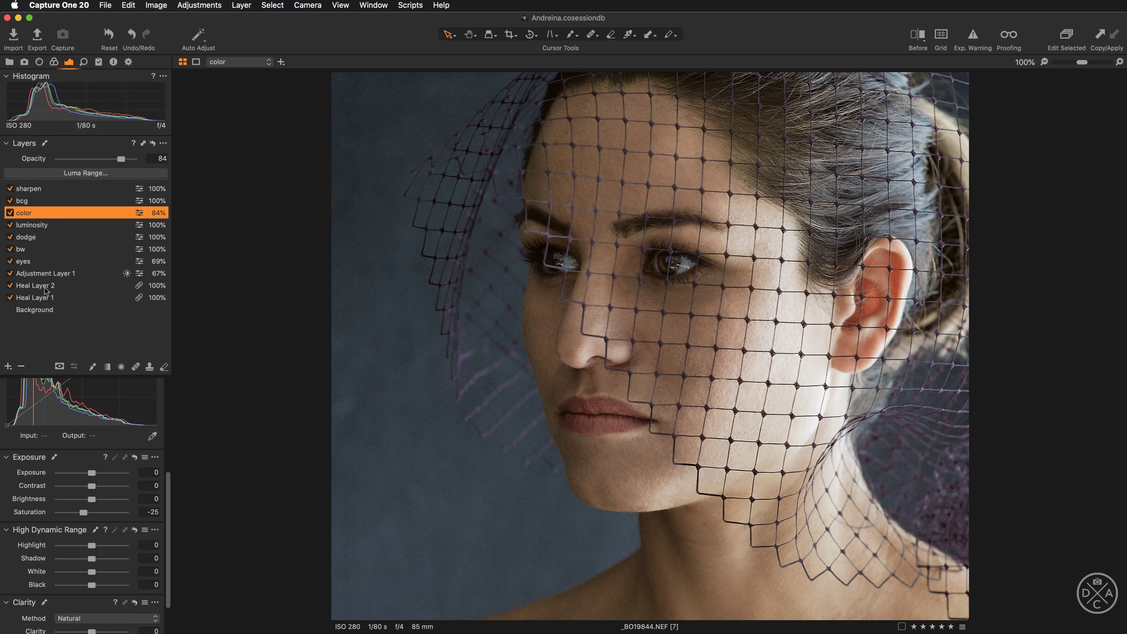
- Compare the skin with Heal Layer 1 and Heal Layer 2 turned off and on
{"action": "left_click", "coordinate": [10, 286]}
{"action": "left_click", "coordinate": [9, 298]}
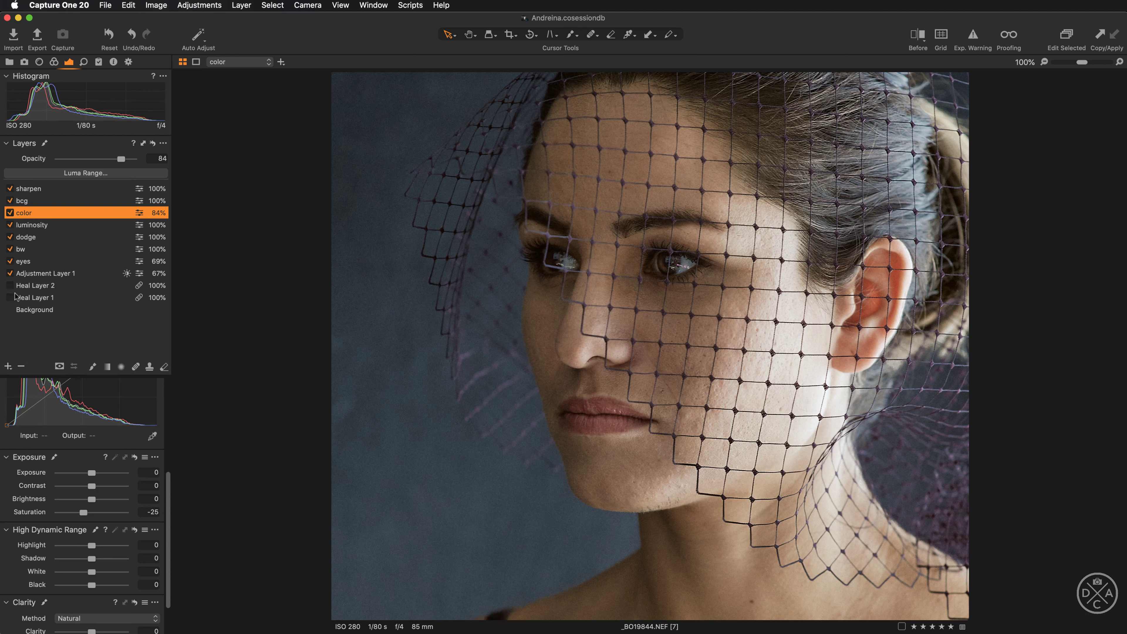
{"action": "left_click", "coordinate": [9, 297]}
{"action": "left_click", "coordinate": [10, 285]}
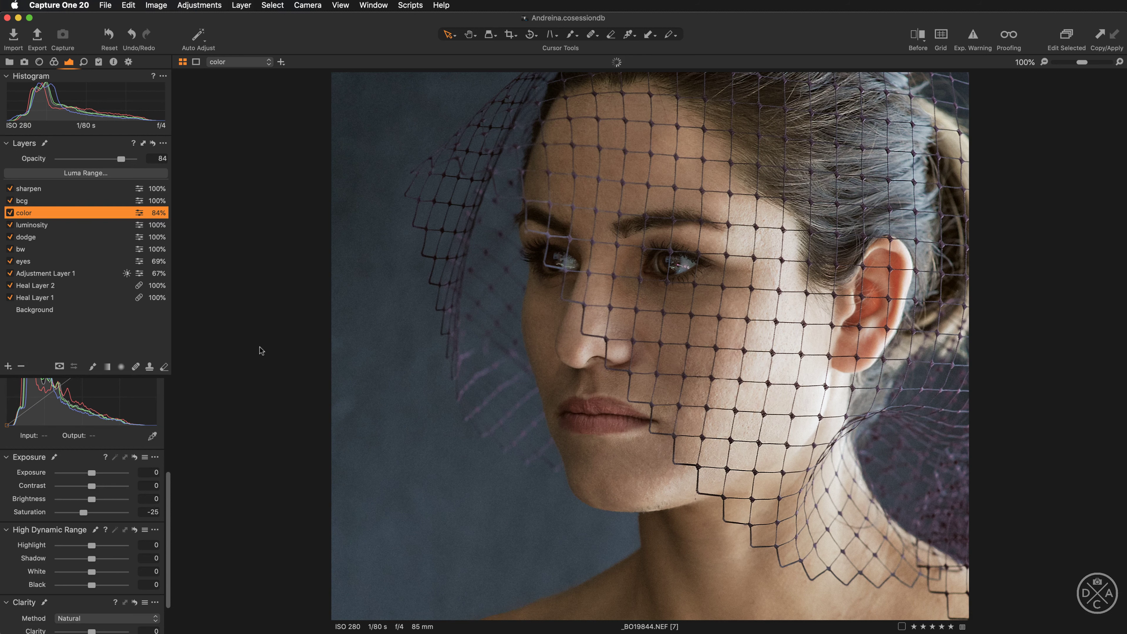
- Compare the portrait with its unedited version and examine the retouched face at 200% zoom
{"action": "key", "text": "y"}
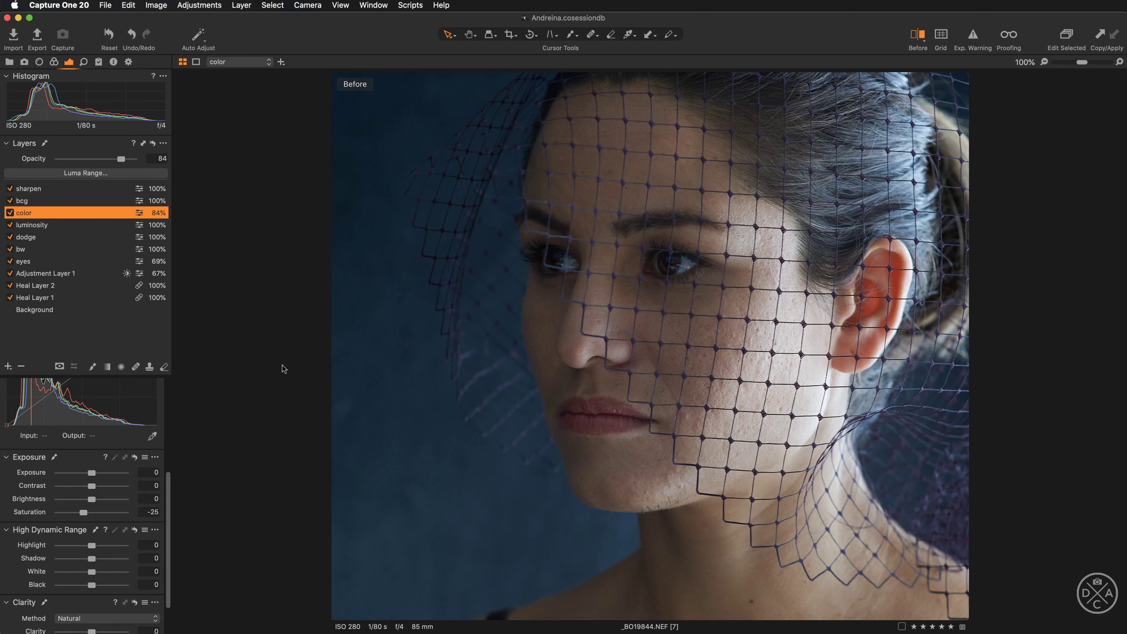
{"action": "key", "text": "y"}
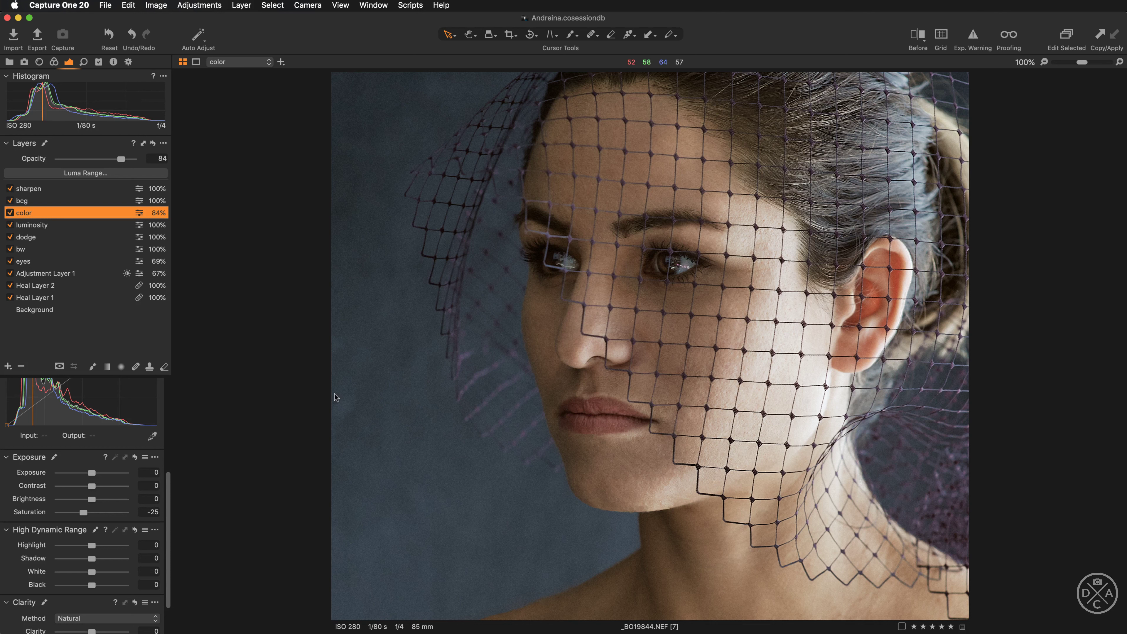
{"action": "scroll", "coordinate": [346, 404], "scroll_direction": "up", "scroll_amount": 3}
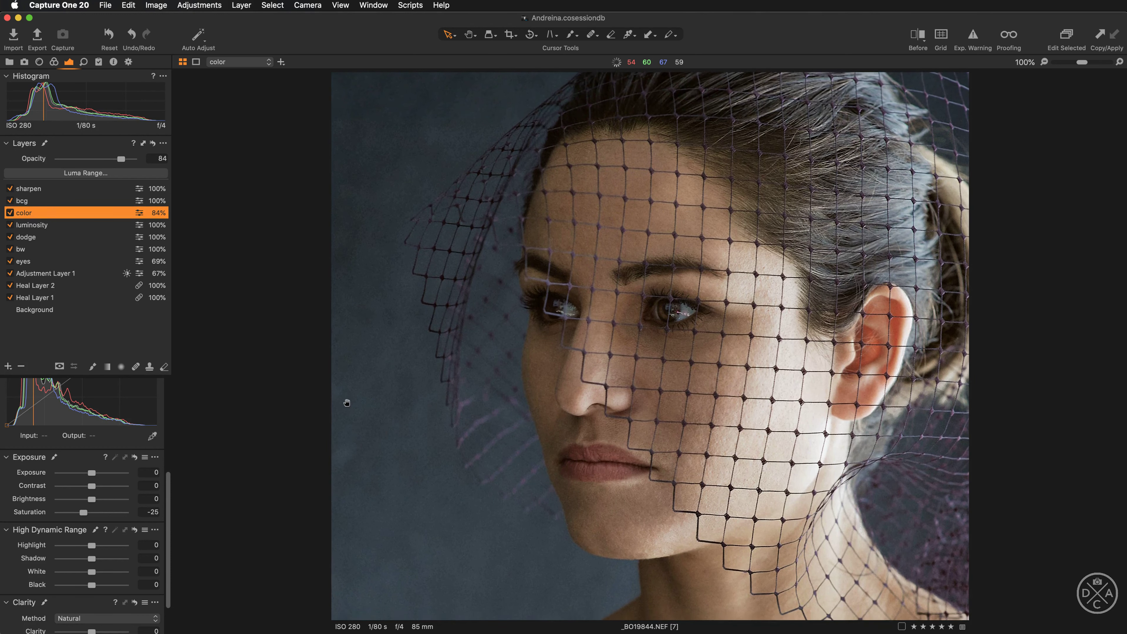
{"action": "scroll", "coordinate": [345, 404], "scroll_direction": "down", "scroll_amount": 2}
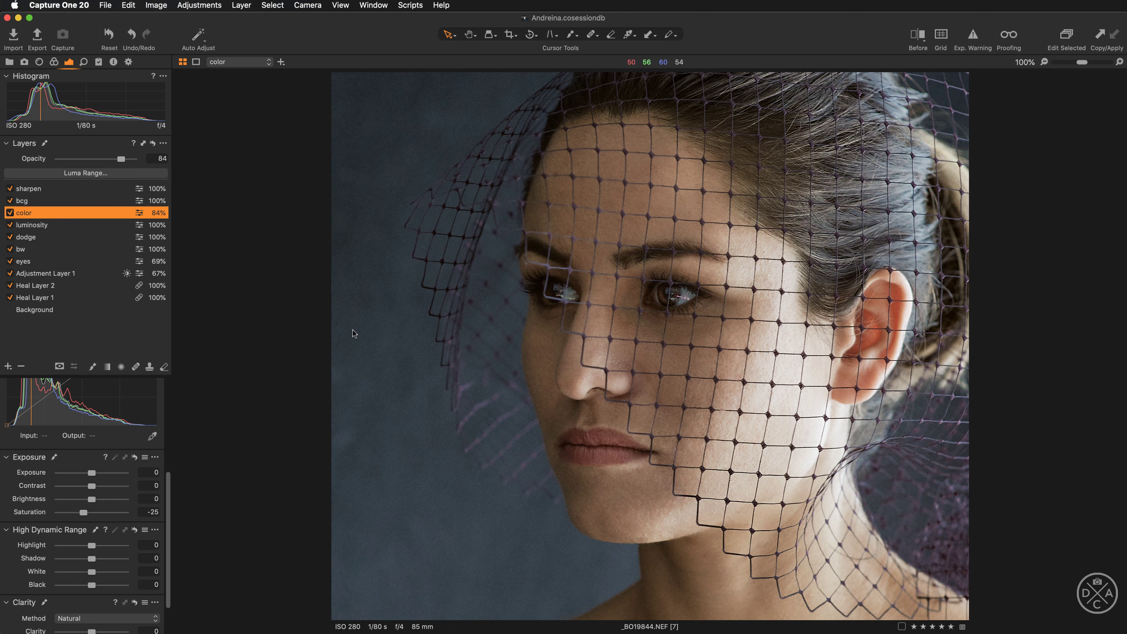
{"action": "scroll", "coordinate": [352, 329], "scroll_direction": "down", "scroll_amount": 2}
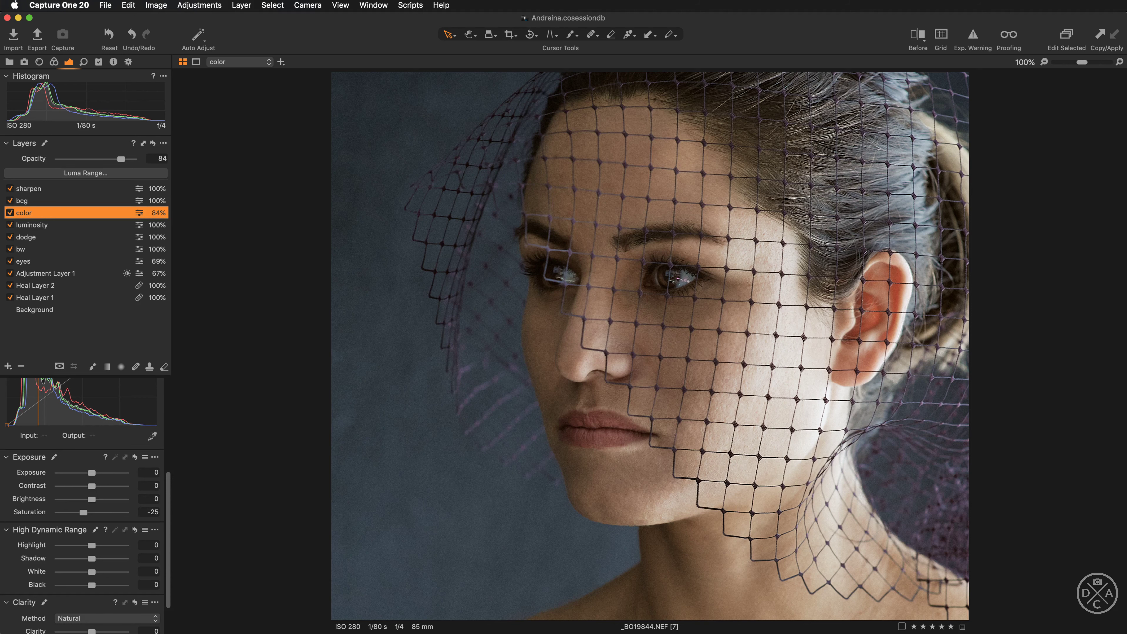
{"action": "key", "text": "super+plus"}
{"action": "scroll", "coordinate": [647, 523], "scroll_direction": "down", "scroll_amount": 3}
{"action": "scroll", "coordinate": [647, 523], "scroll_direction": "left", "scroll_amount": 3}
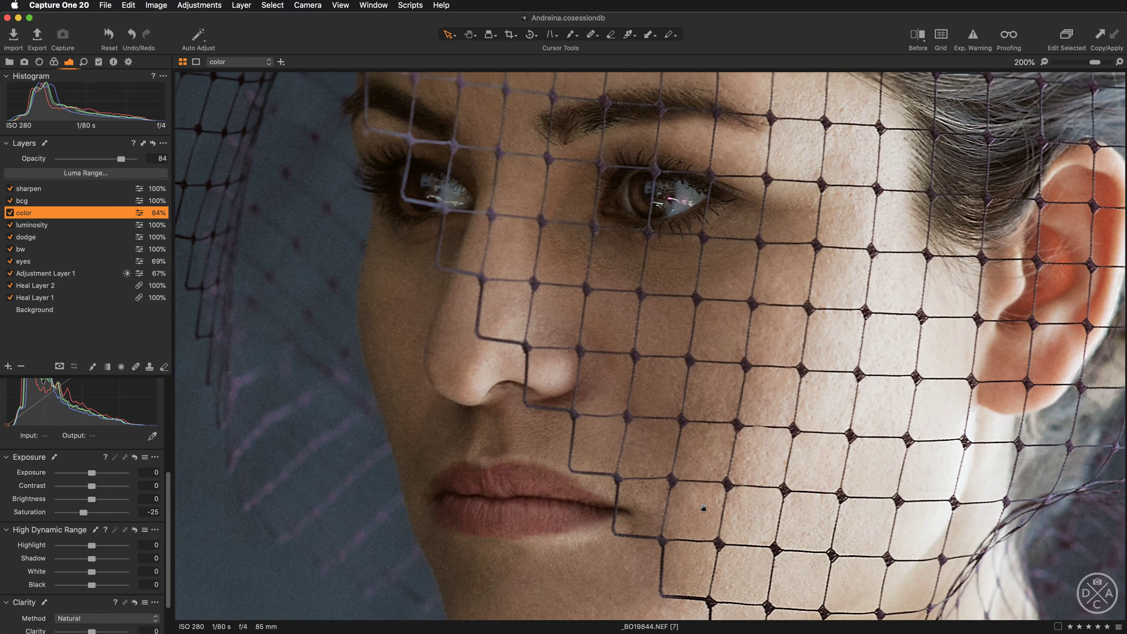